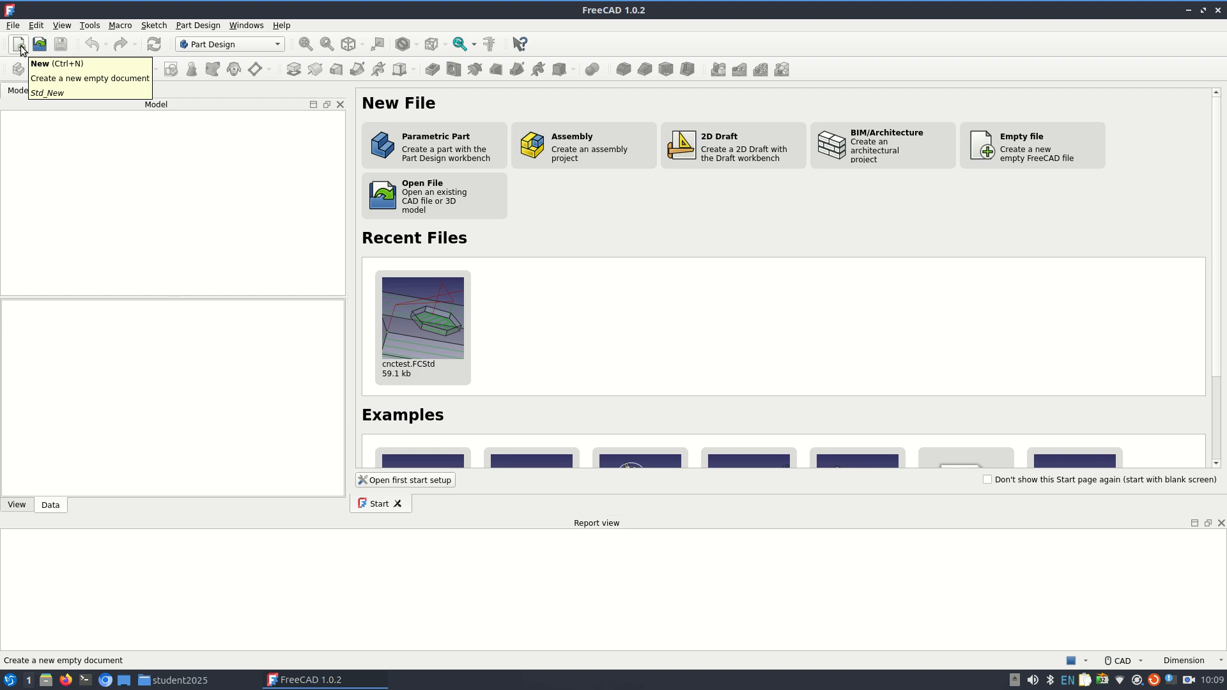
- Create a new document with a body and start a sketch on its XY plane
click(19, 46)
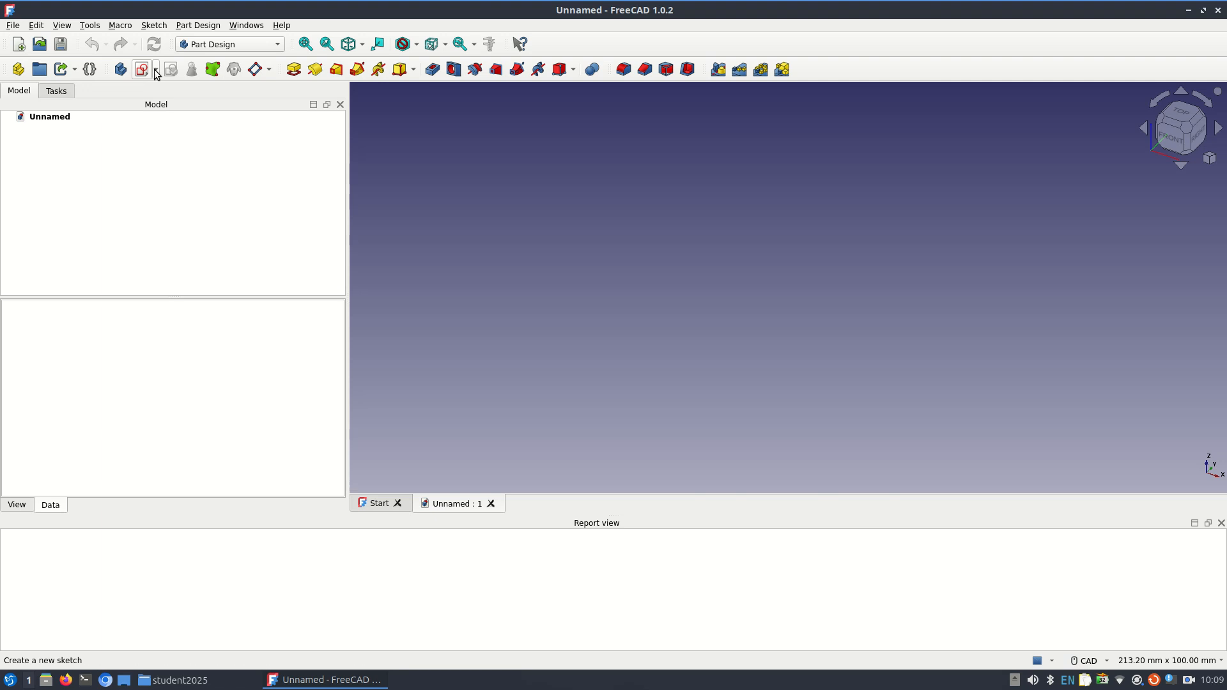
click(117, 75)
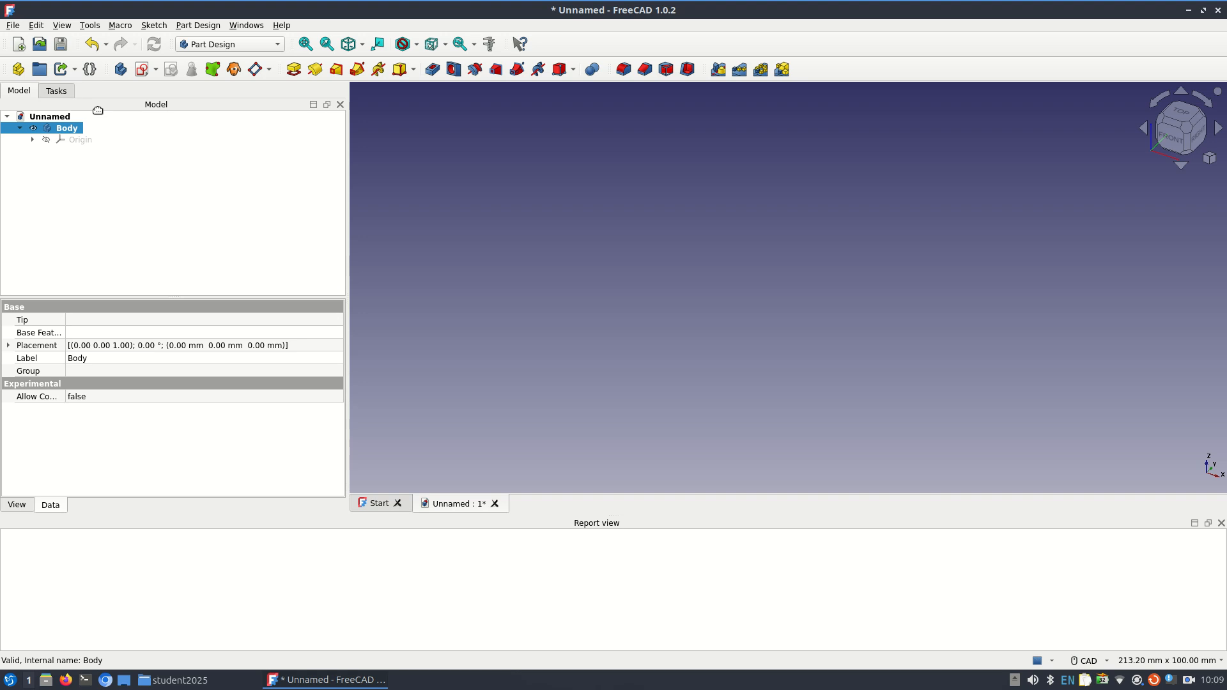
click(142, 71)
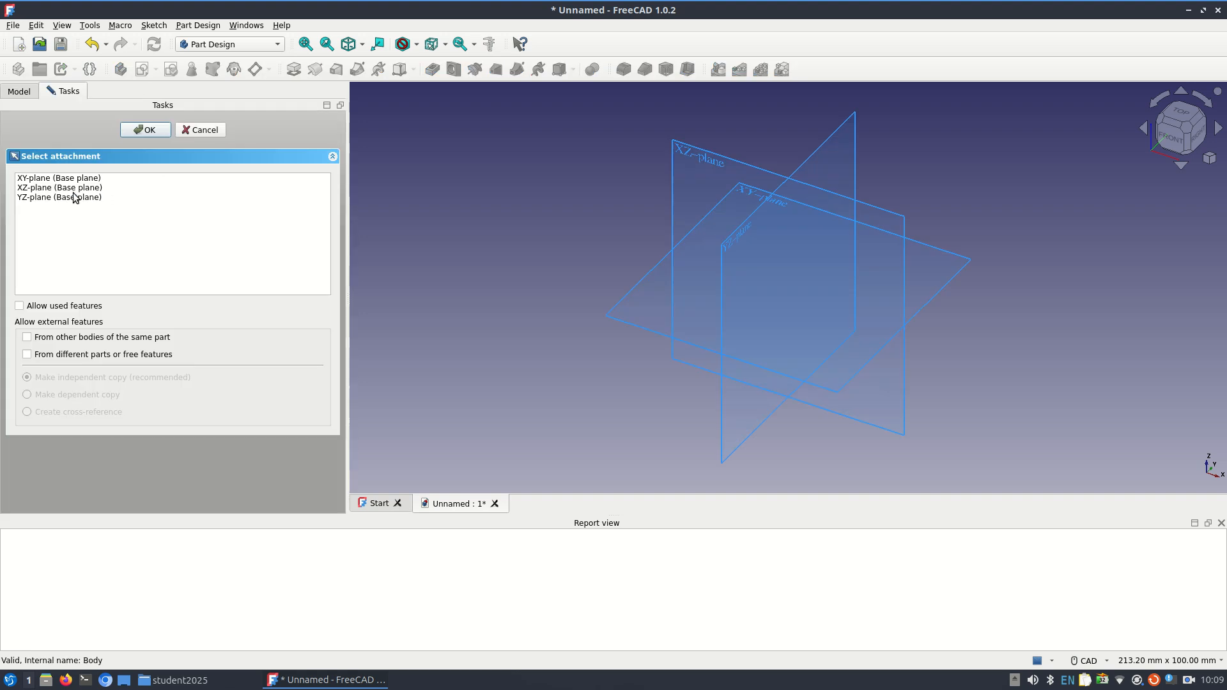
click(38, 178)
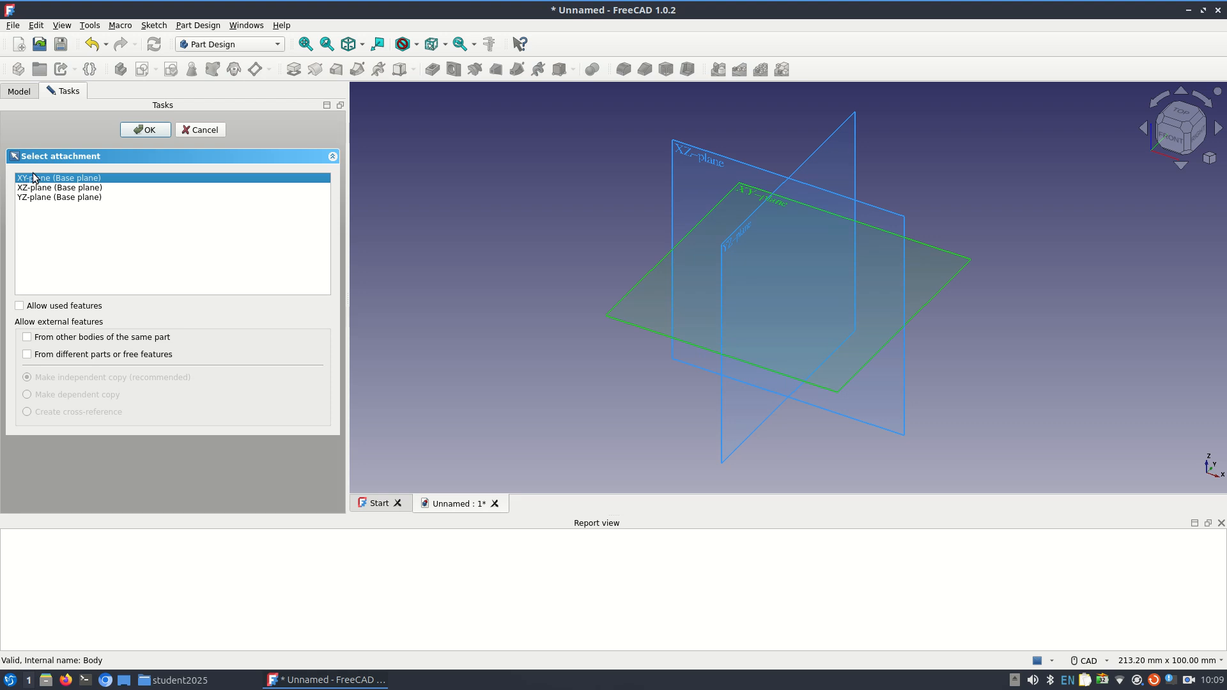
click(147, 130)
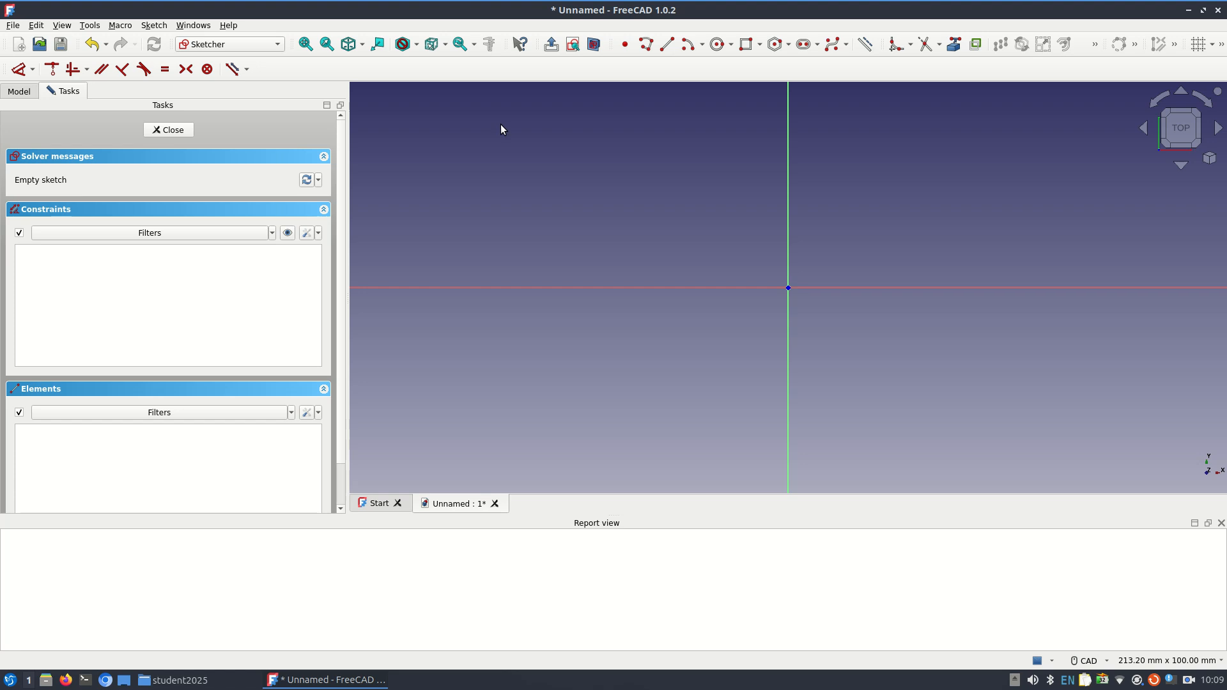
click(745, 44)
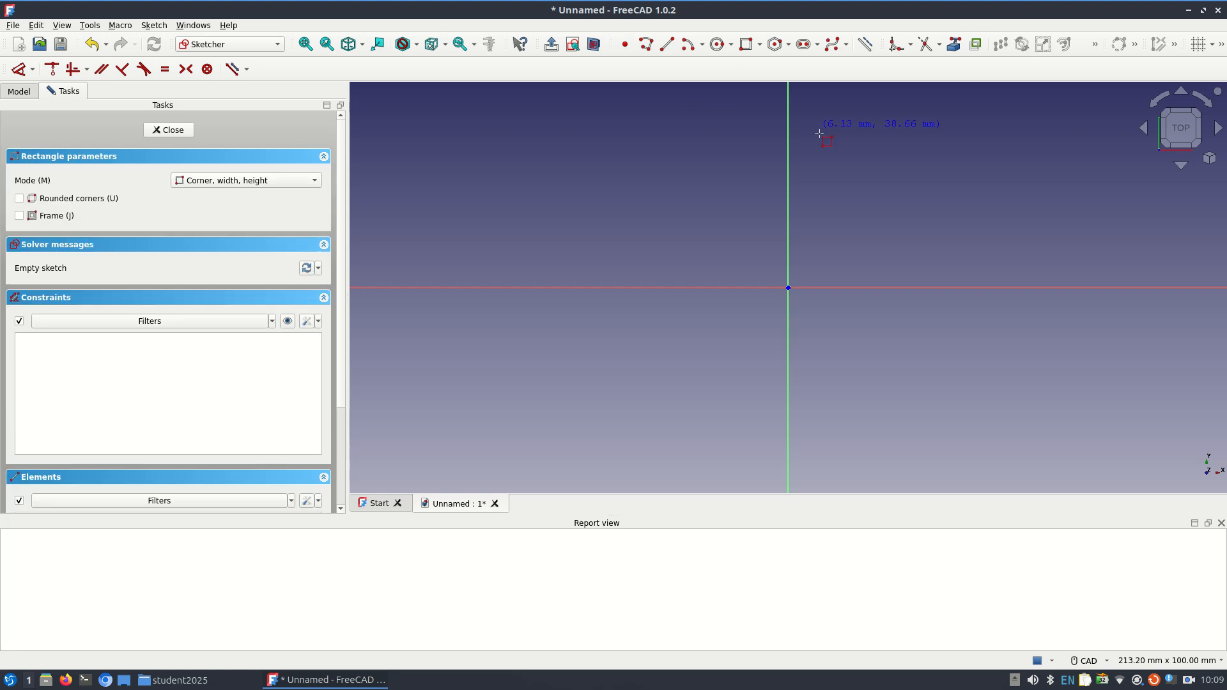
click(818, 145)
click(1042, 259)
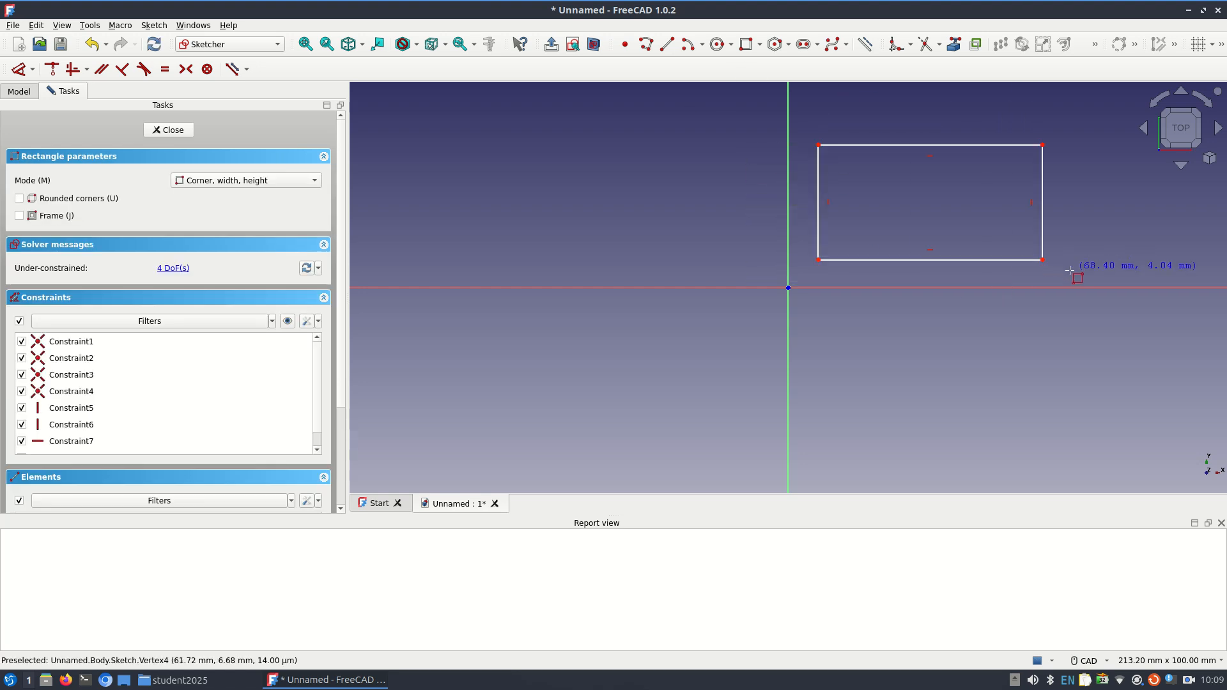
click(818, 260)
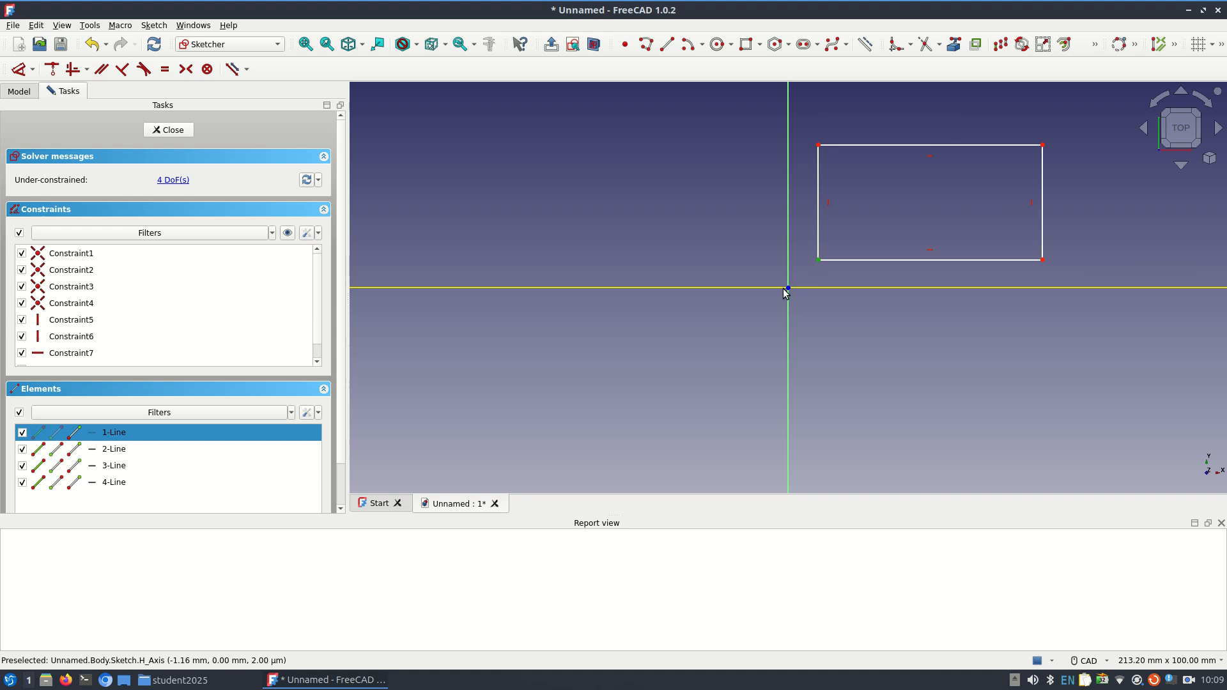
click(787, 289)
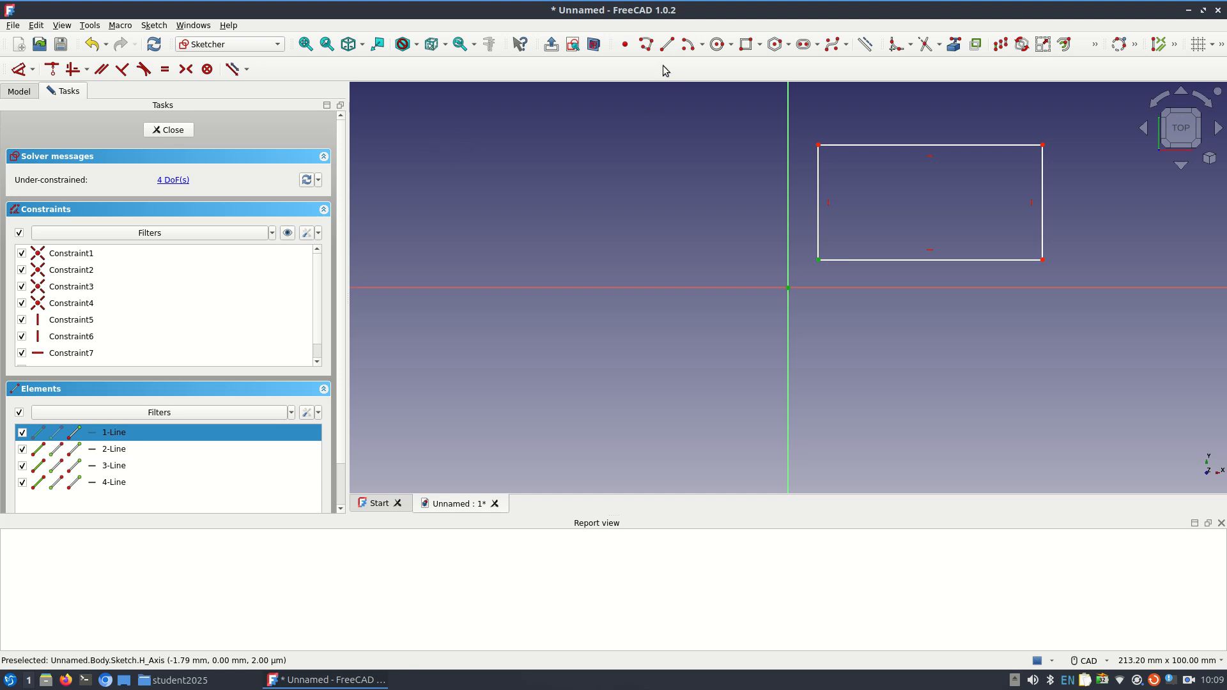
click(56, 75)
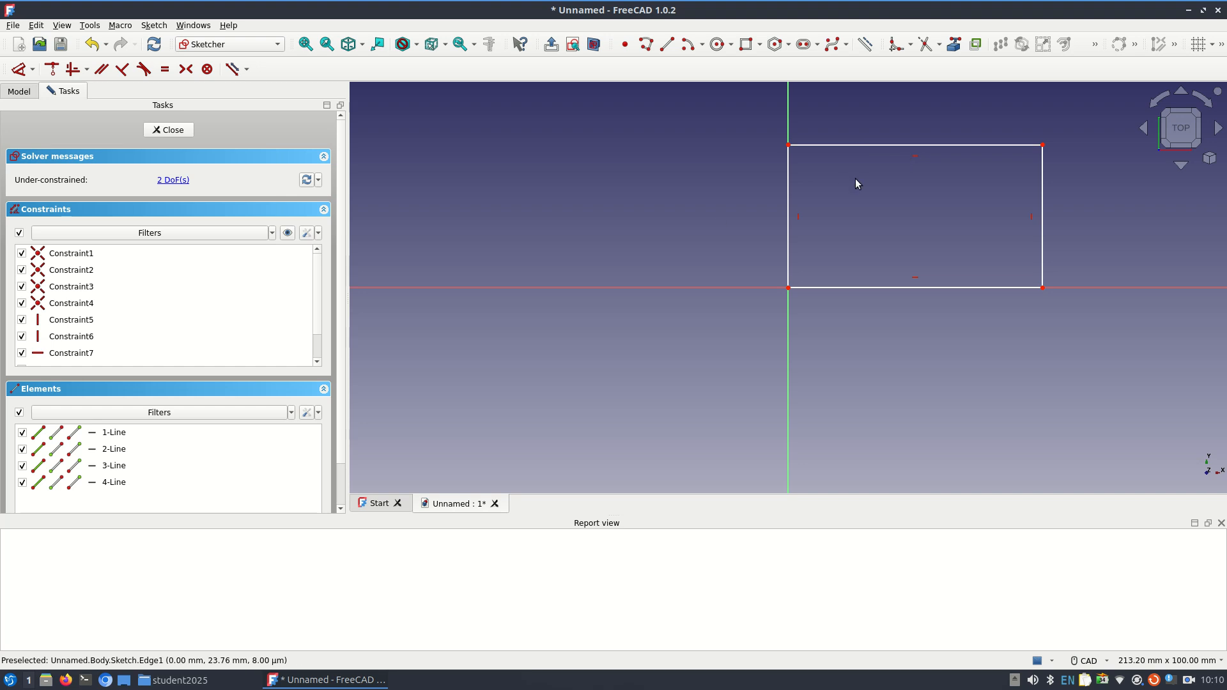
mouse_move(750, 129)
mouse_down()
mouse_move(1099, 362)
mouse_move(1112, 351)
mouse_up()
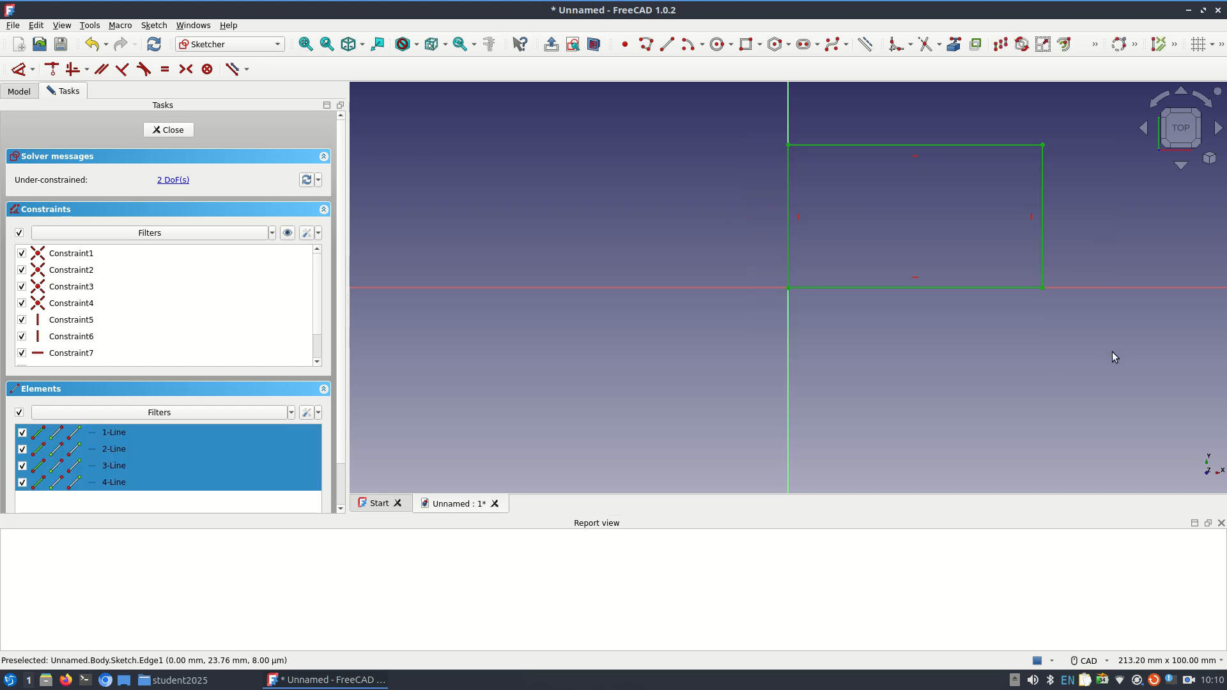
key(Delete)
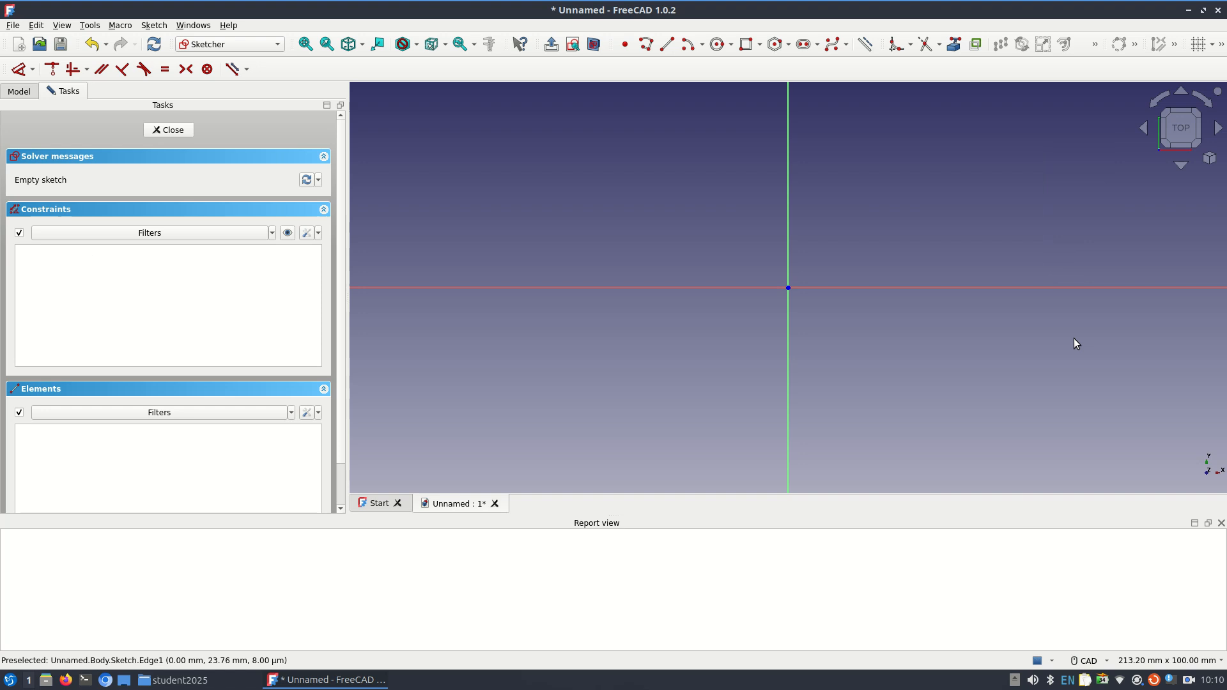
- Sketch a rectangle 100 mm wide and 75 mm high using the corner, width, height mode
click(745, 44)
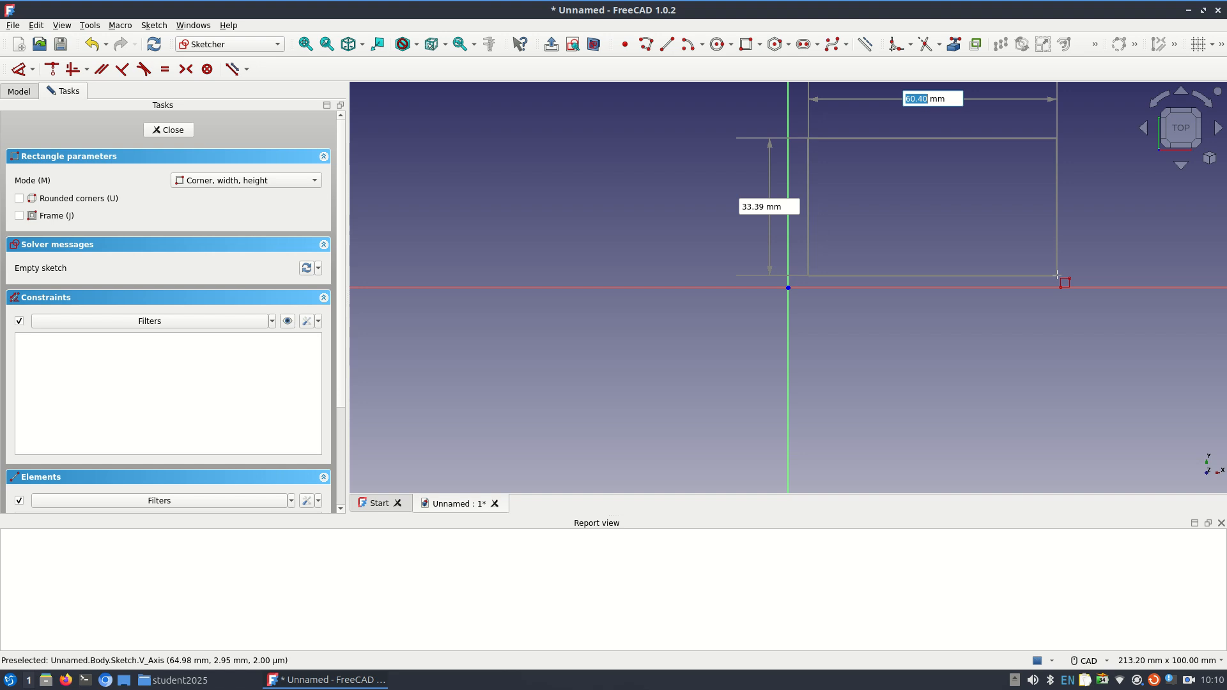
text(100)
key(Tab)
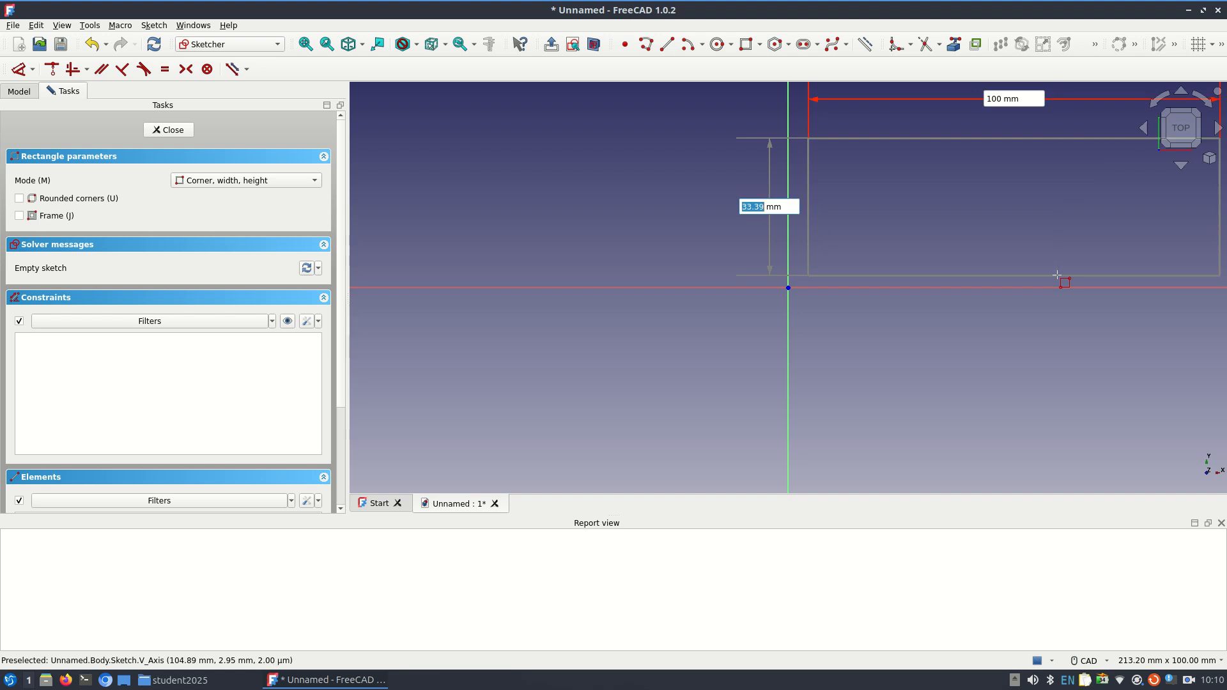
text(75)
key(Return)
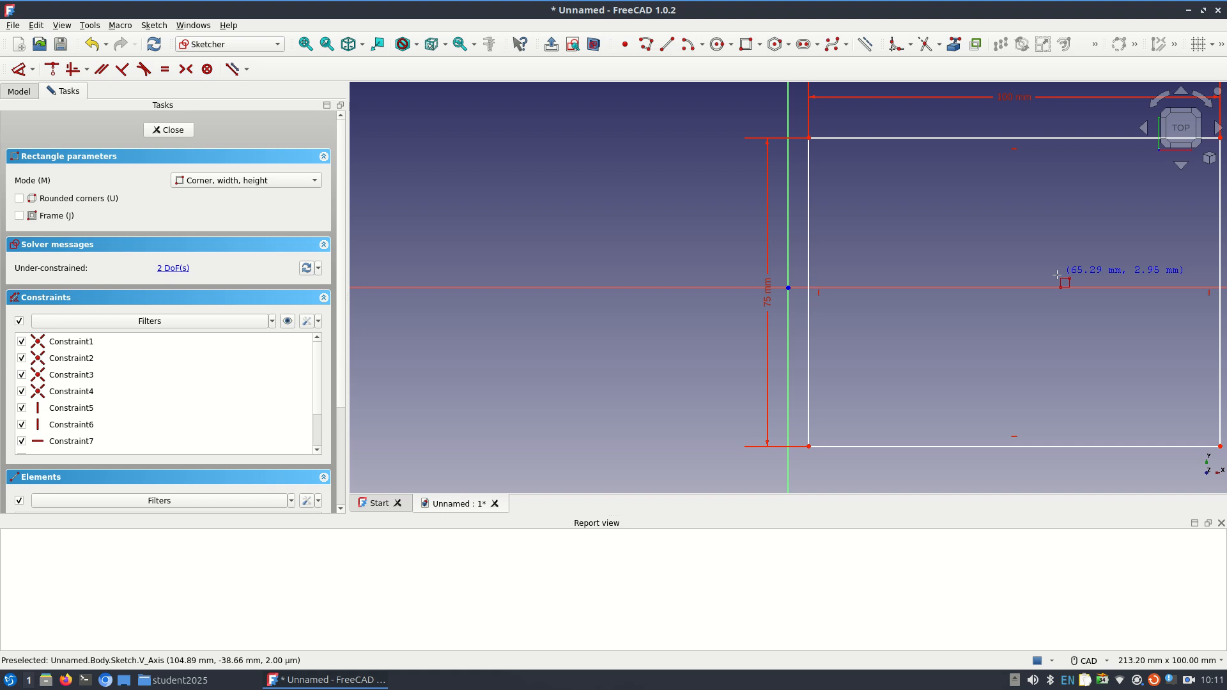
key(Escape)
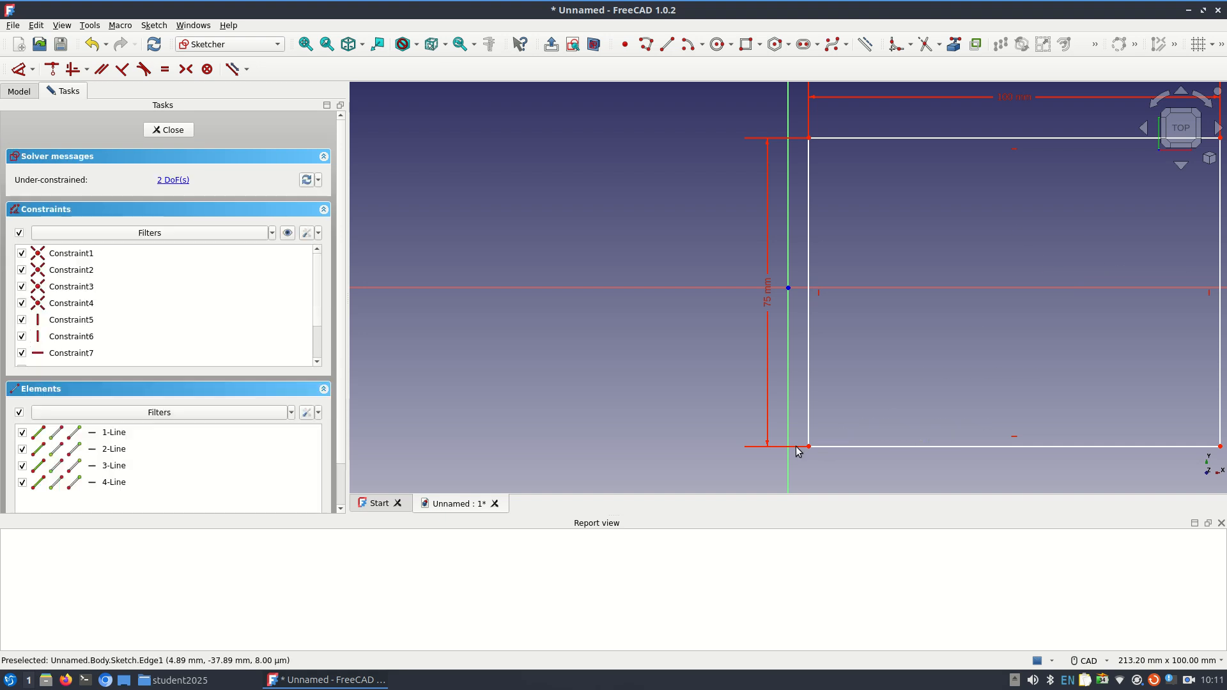
- Constrain the rectangle's lower-left corner coincident with the sketch origin
click(804, 447)
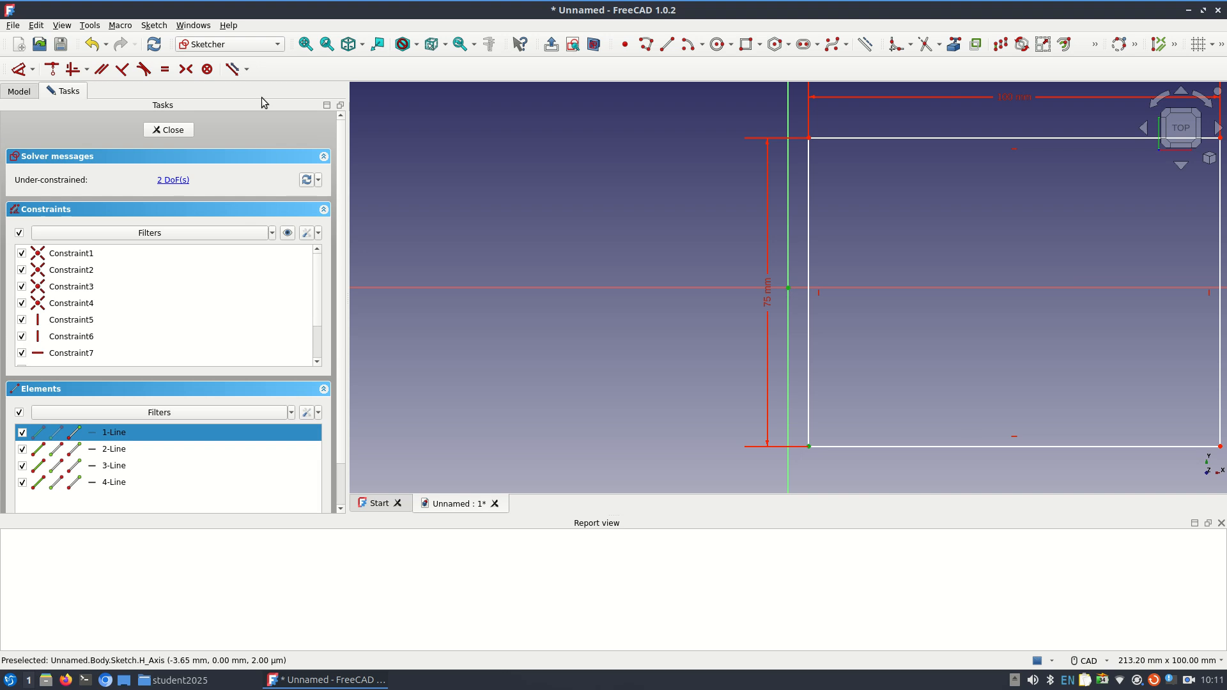
click(52, 69)
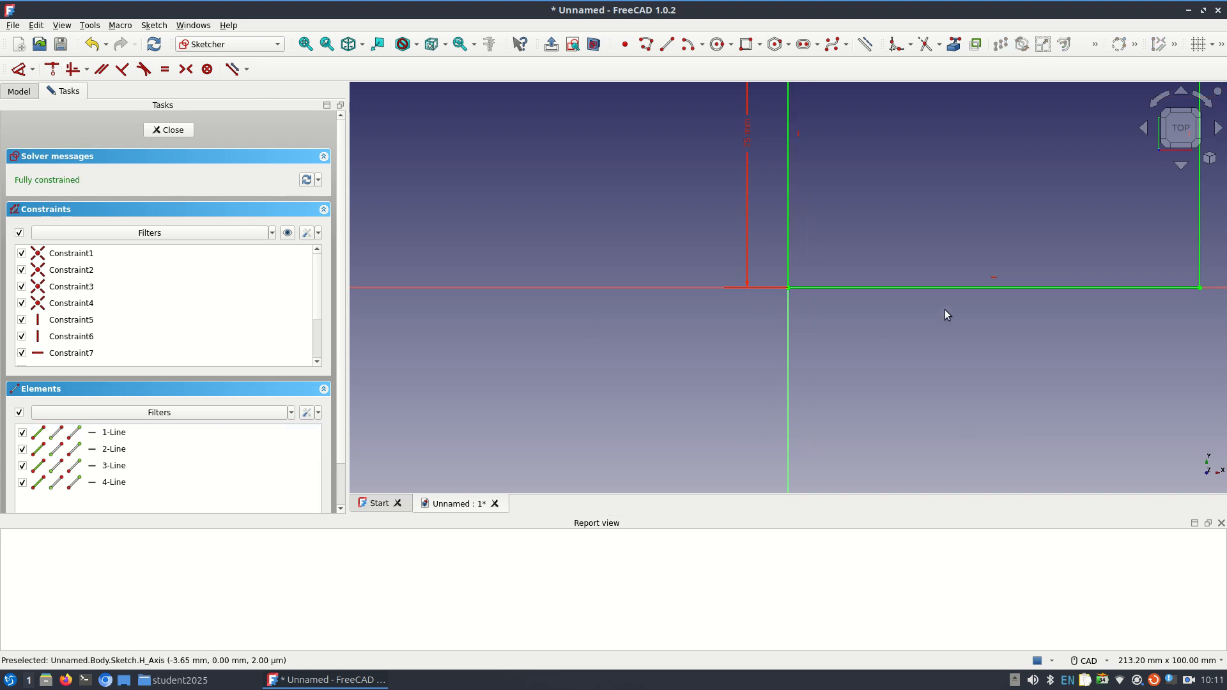
scroll(945, 309, down, 1)
mouse_move(965, 314)
middle_down()
mouse_move(738, 398)
mouse_move(721, 436)
middle_up()
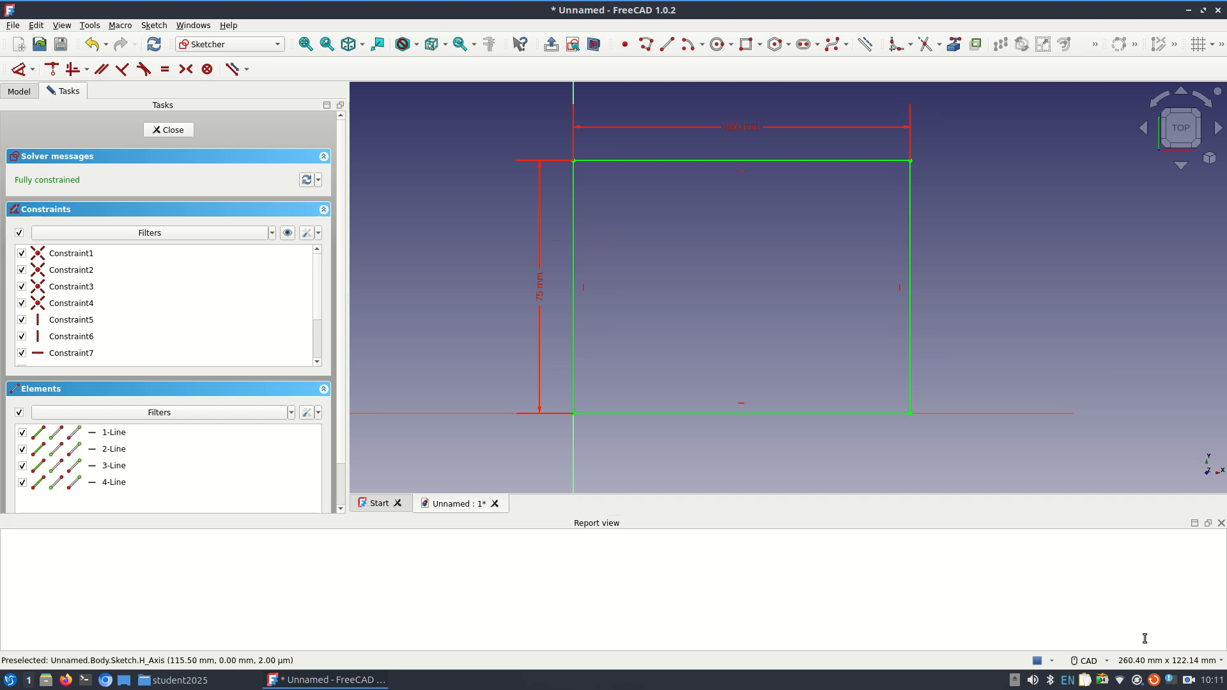
- Set the unit system to Metric small parts & CNC (mm, mm/min) and leave the sketch
click(1153, 662)
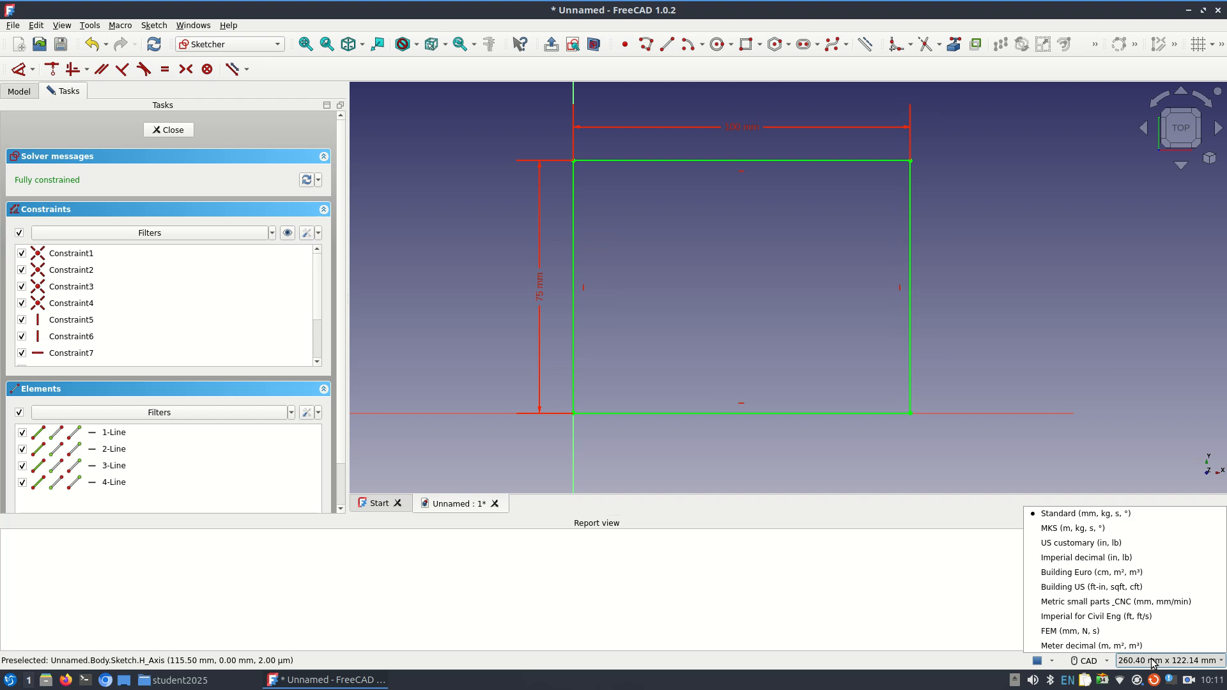
click(1036, 606)
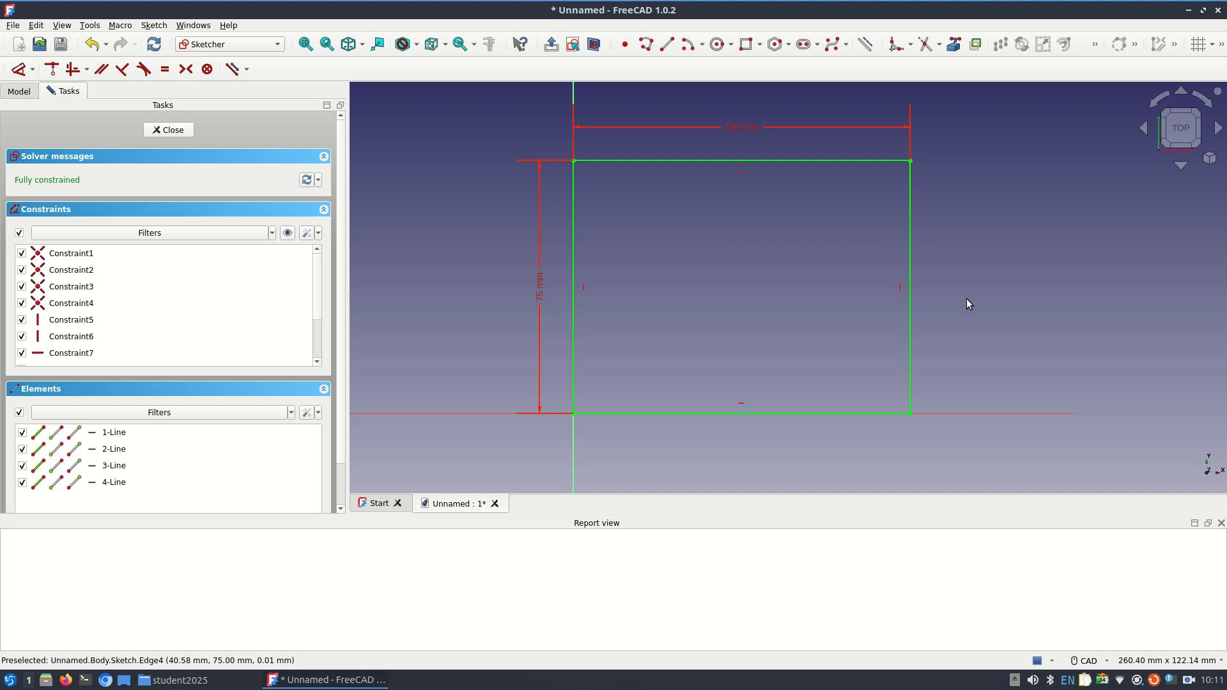
key(Escape)
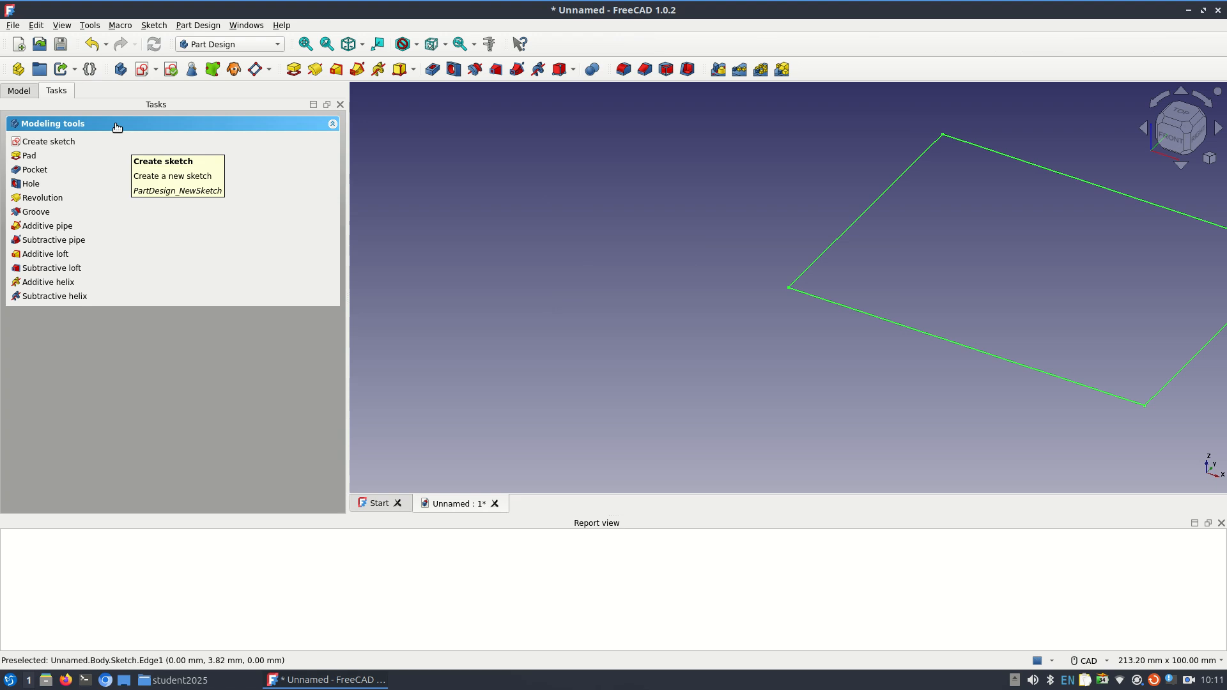
- Pad the rectangle sketch to a length of 20 mm along the sketch normal
click(22, 92)
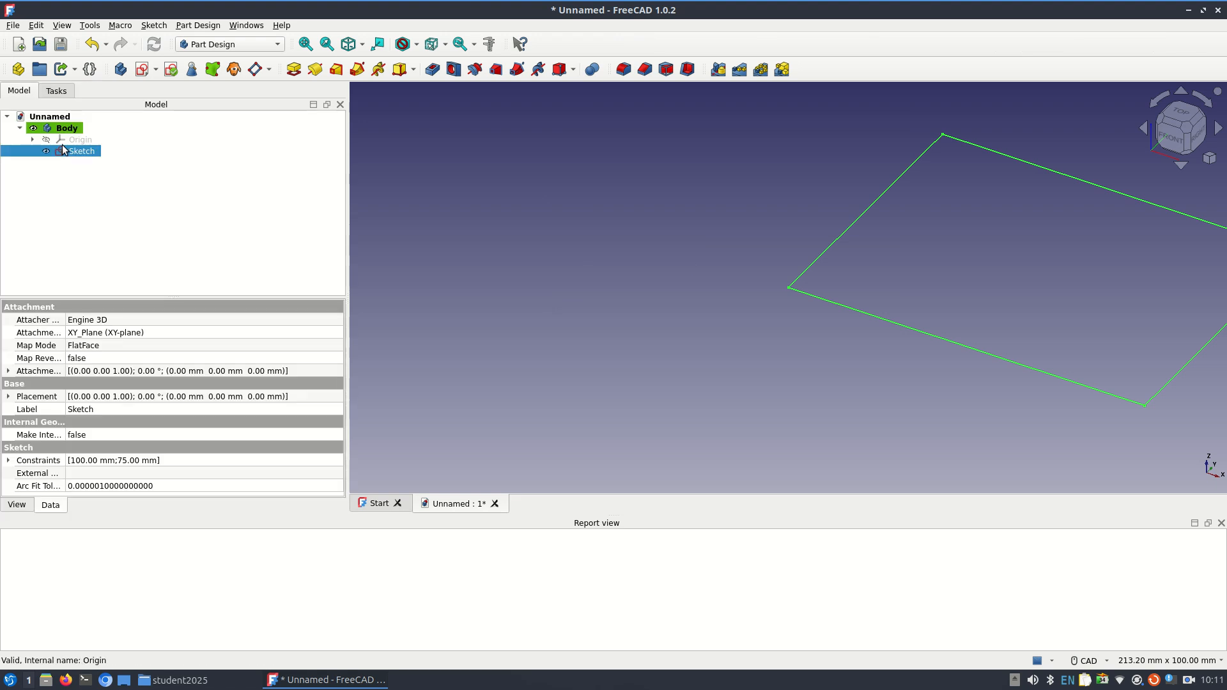
click(293, 69)
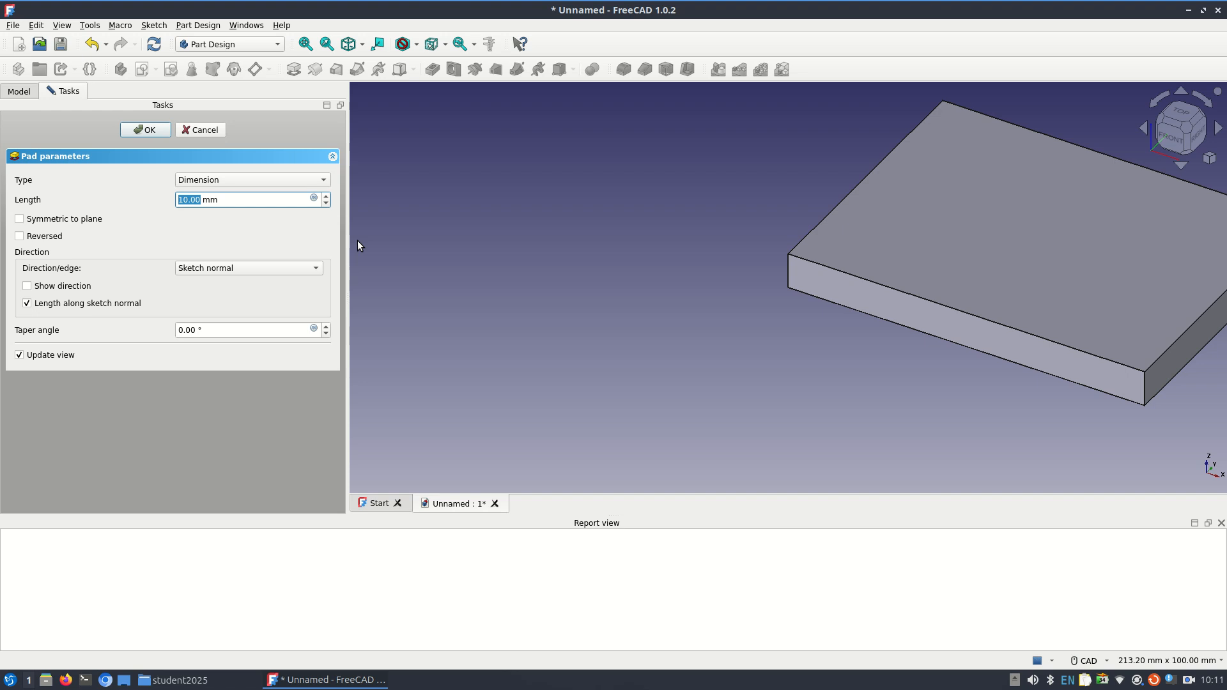
text(20)
key(Tab)
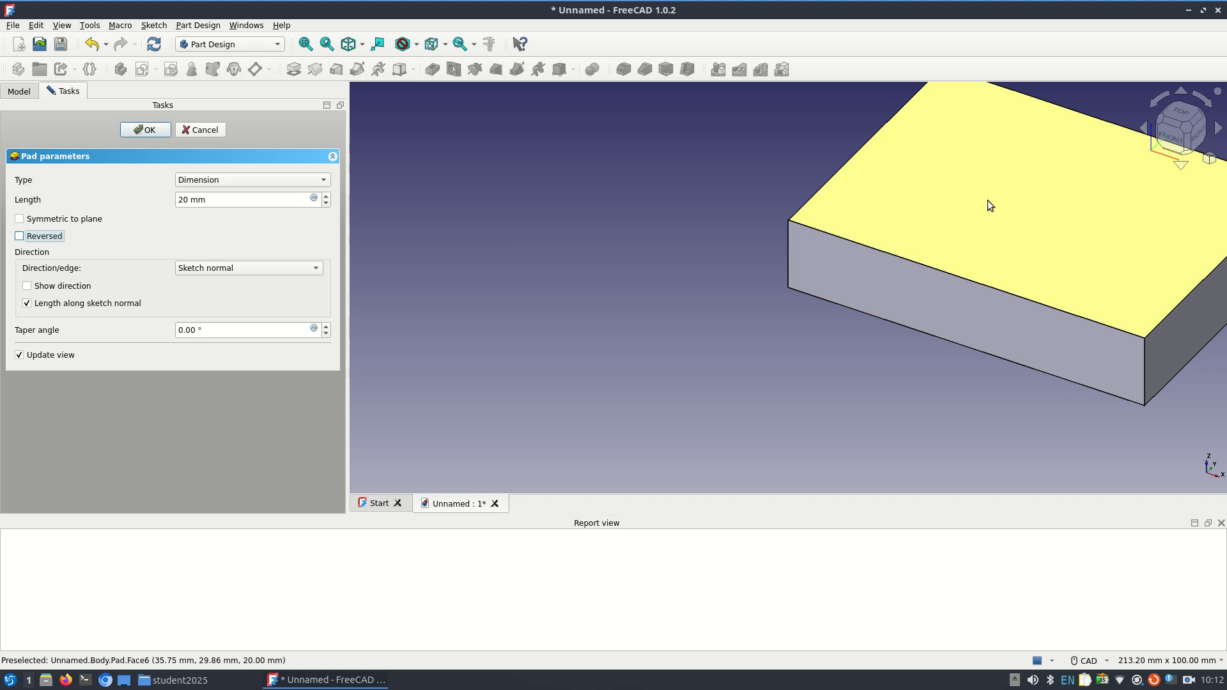
middle_drag(920, 363, 606, 418)
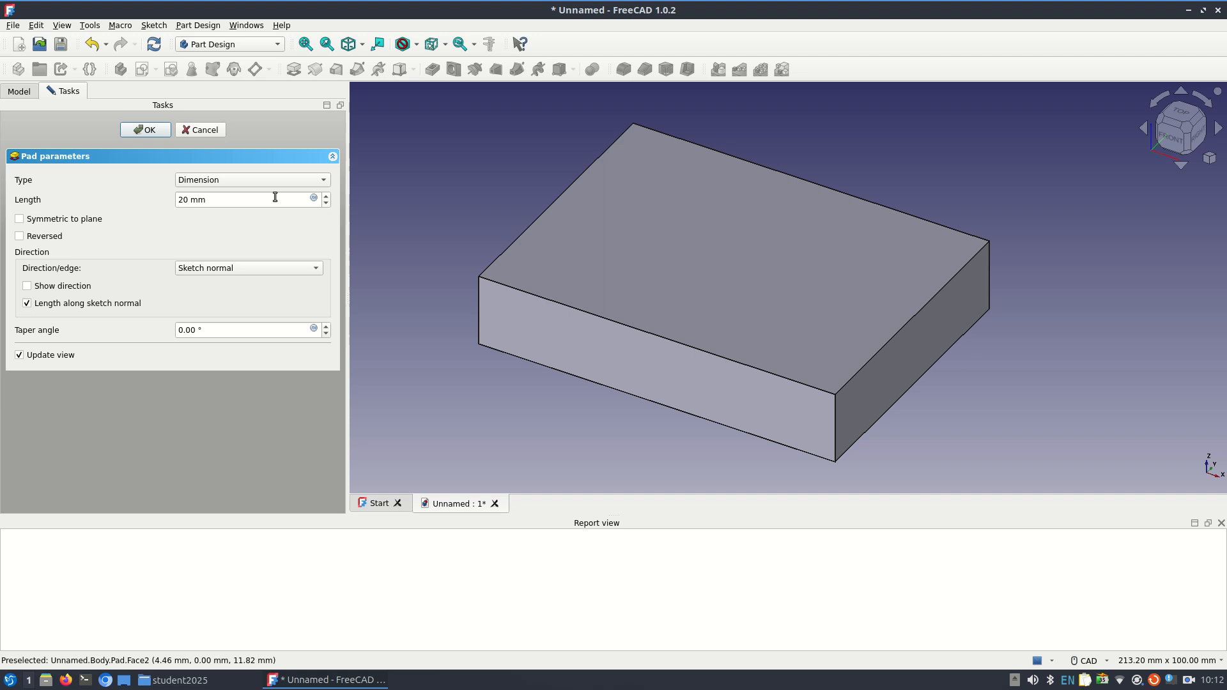
click(153, 137)
- Sketch a freehand rectangle inside the block's upper face, with its lower-right corner at about X 65 mm, Y 27 mm, and leave the sketch
click(724, 272)
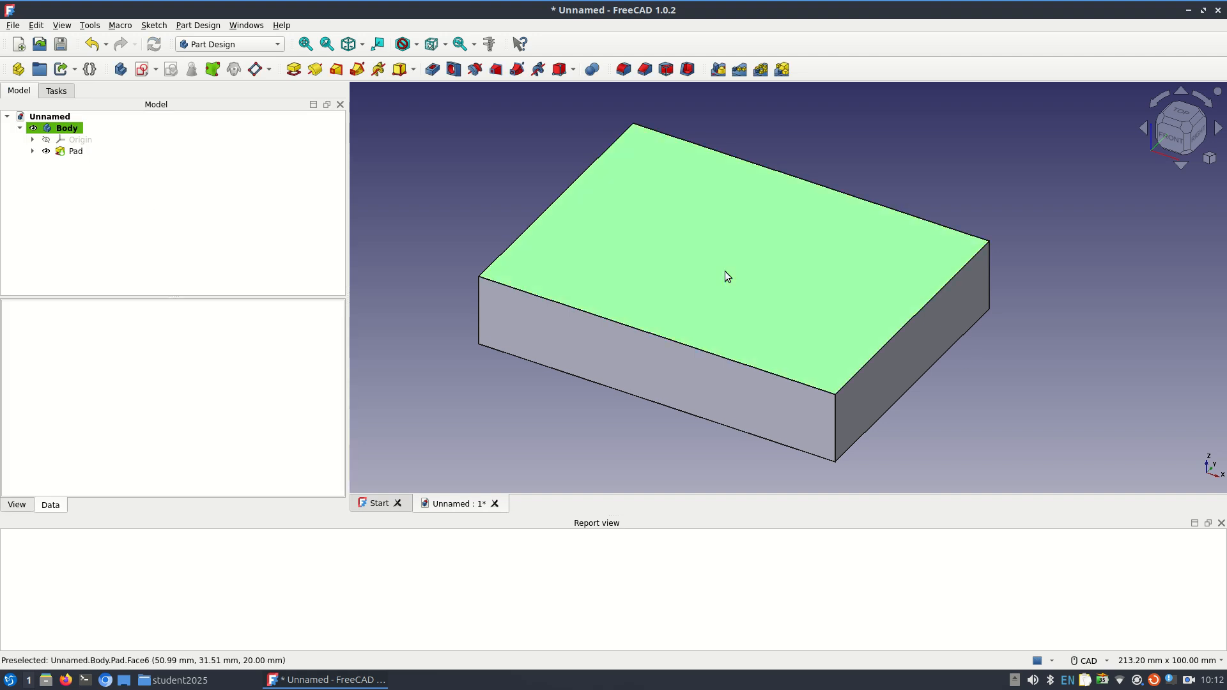
click(143, 69)
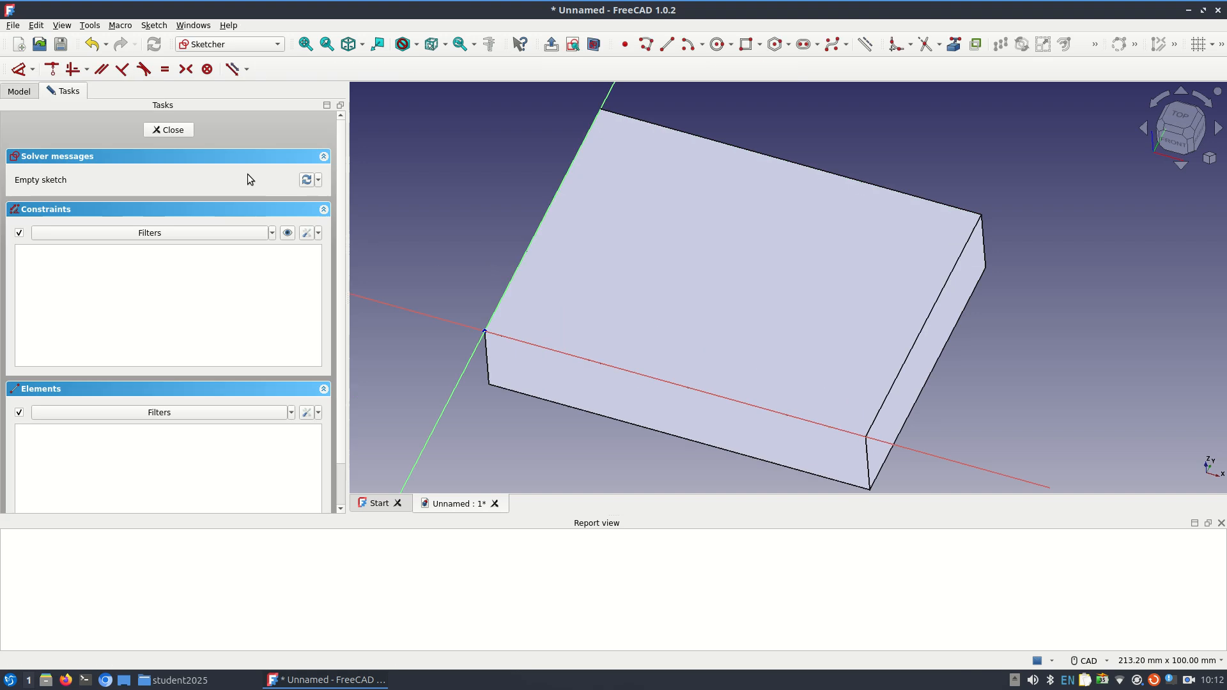
click(745, 44)
click(617, 228)
click(804, 359)
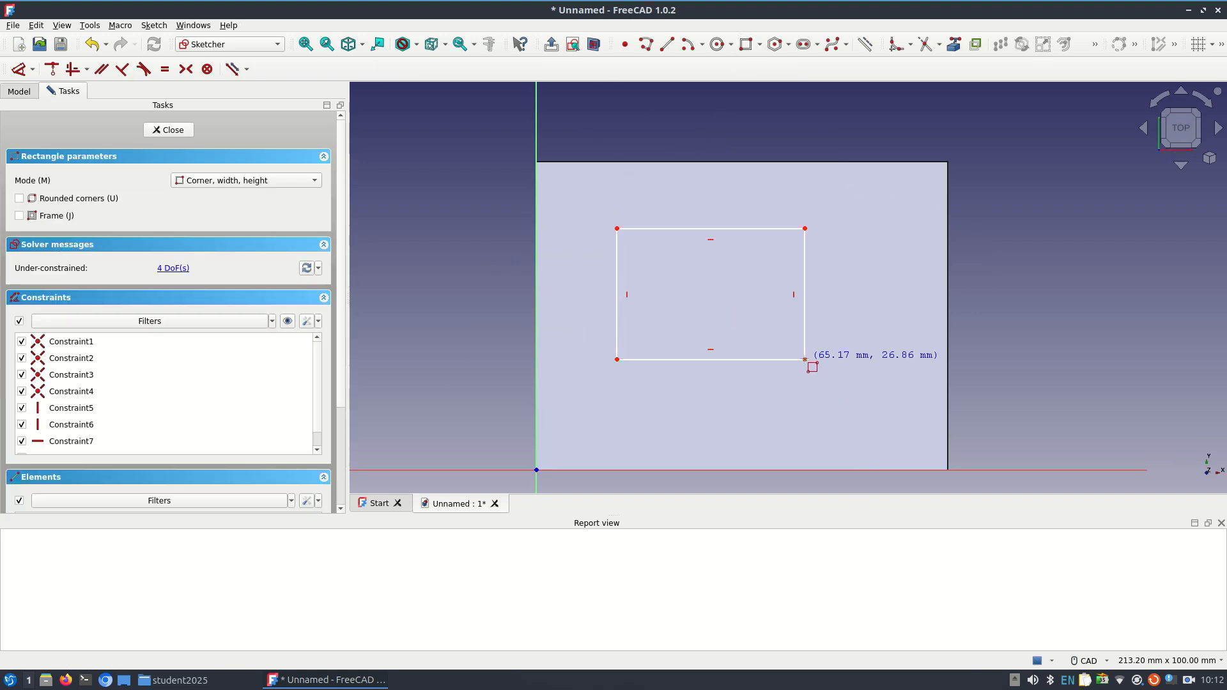
right_click(877, 439)
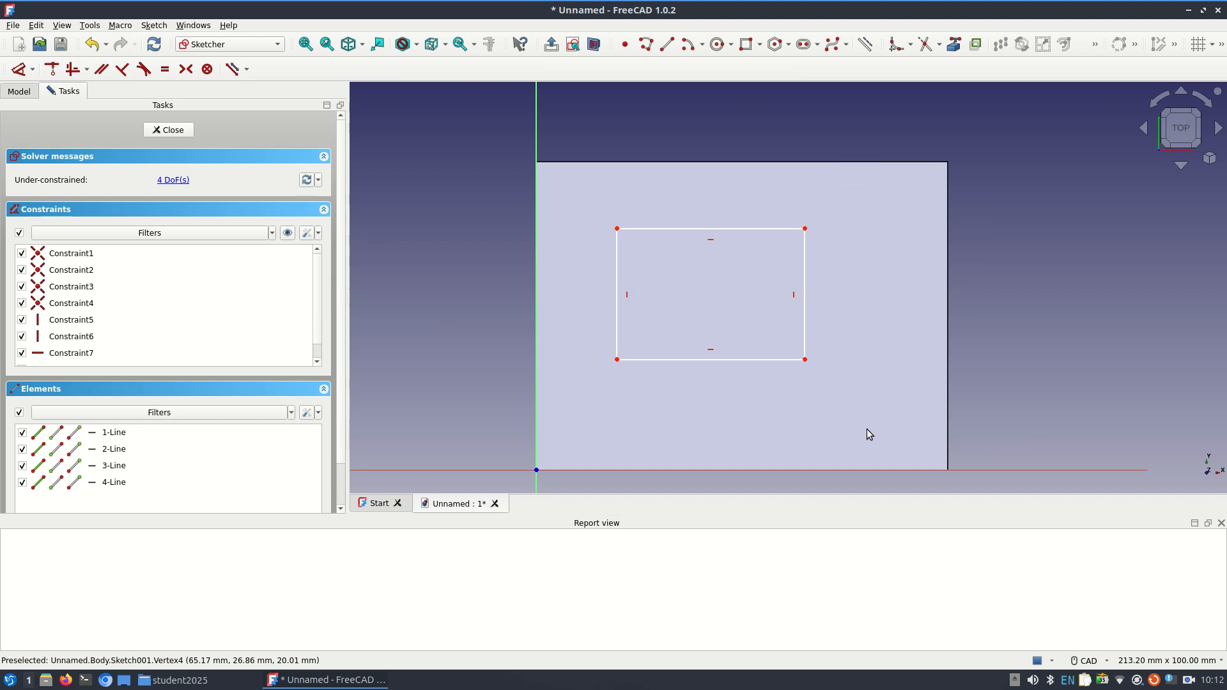
key(Escape)
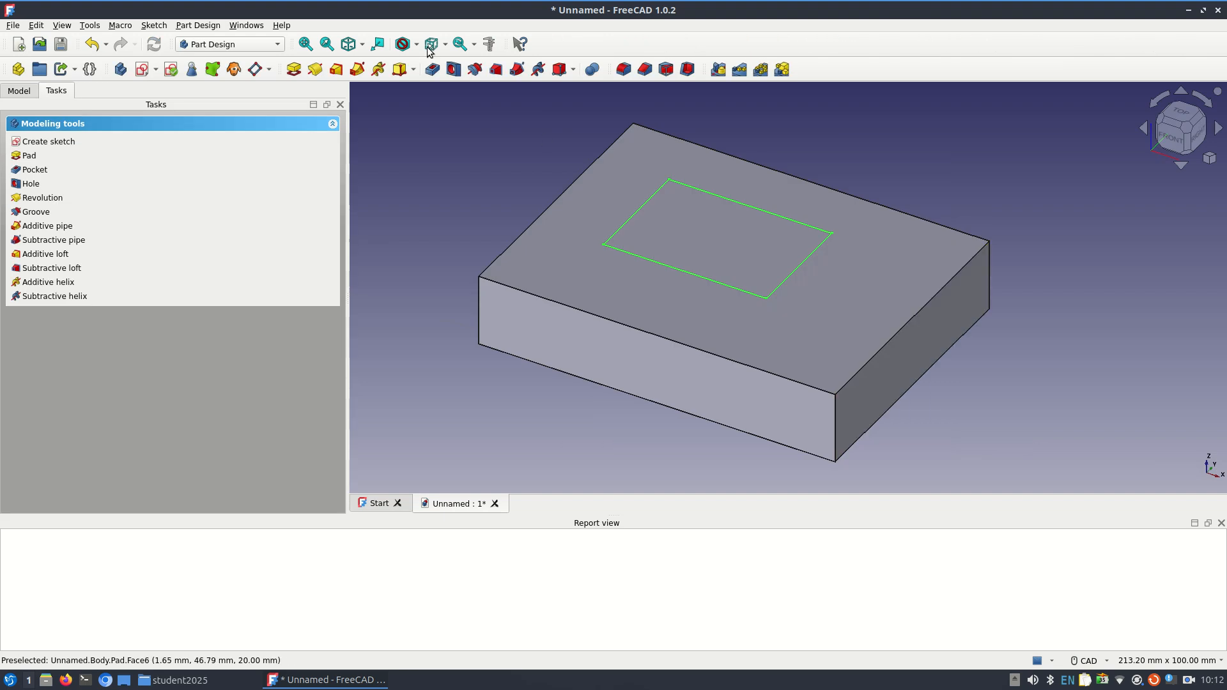
- Cut the inner rectangle as a 5 mm deep pocket and switch to the CAM workbench
click(432, 70)
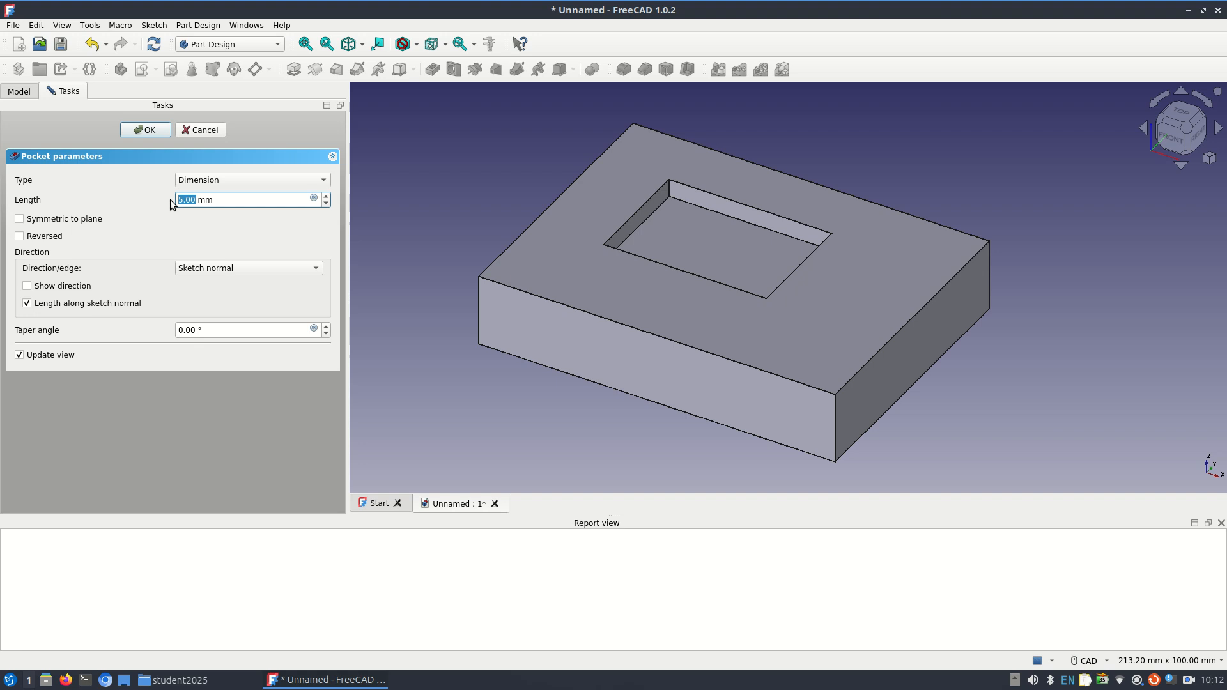
click(162, 133)
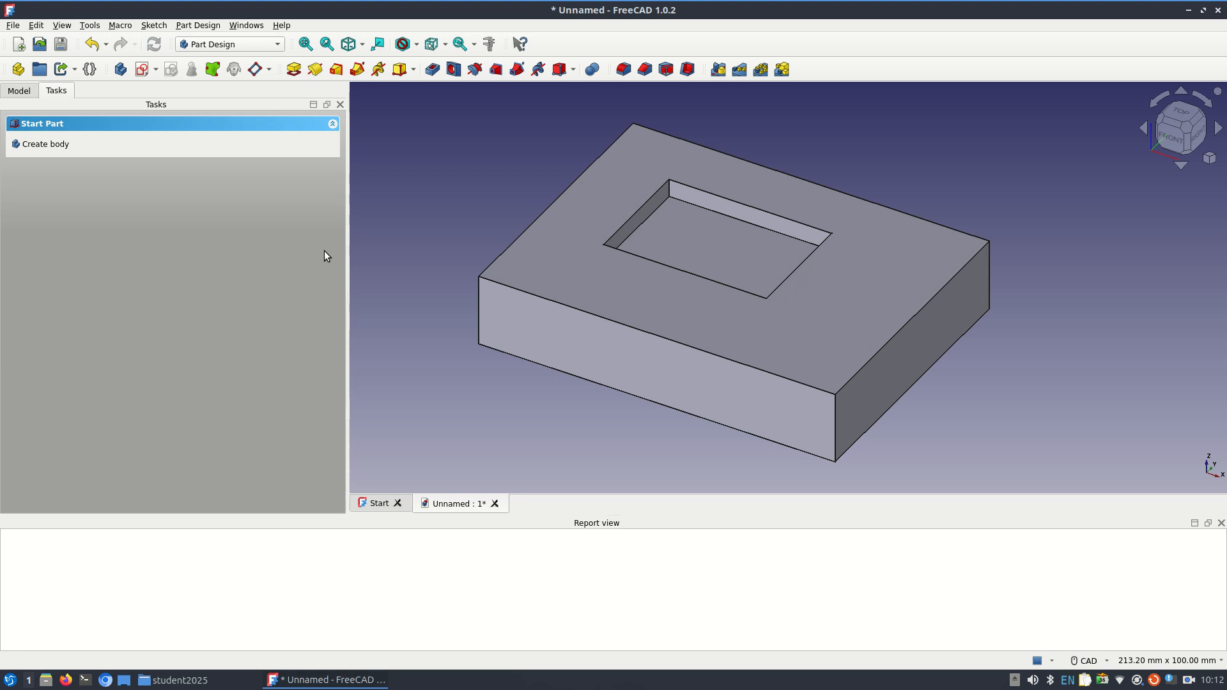
click(230, 46)
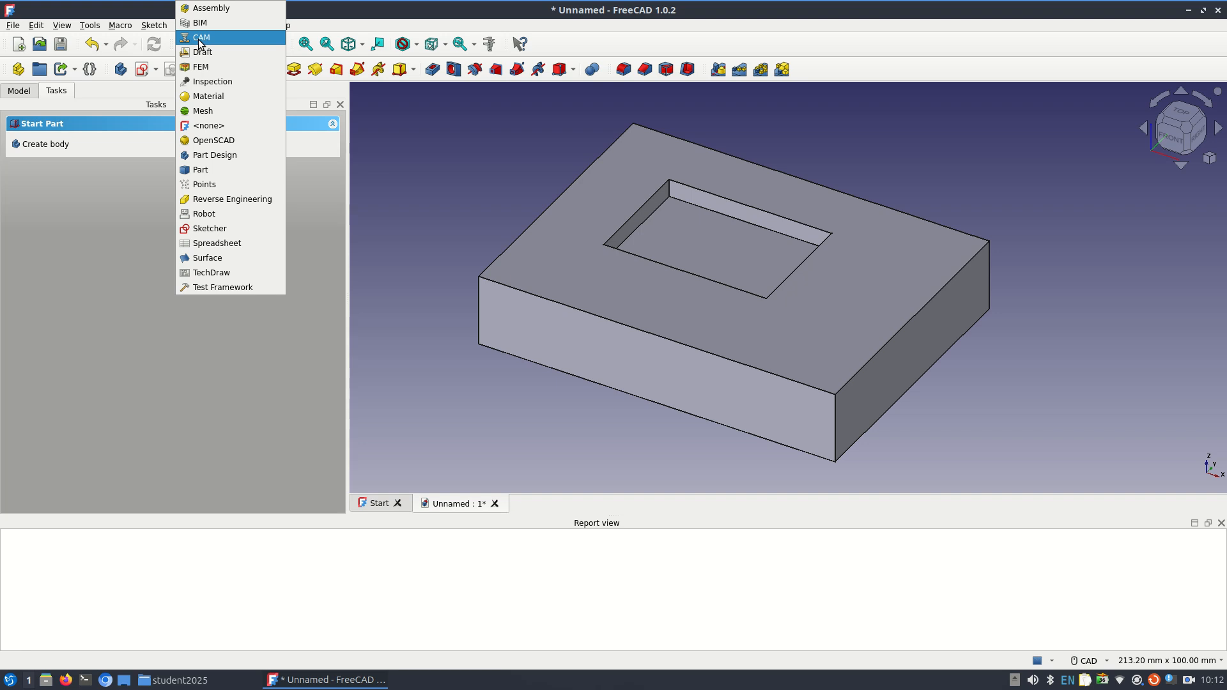
click(198, 39)
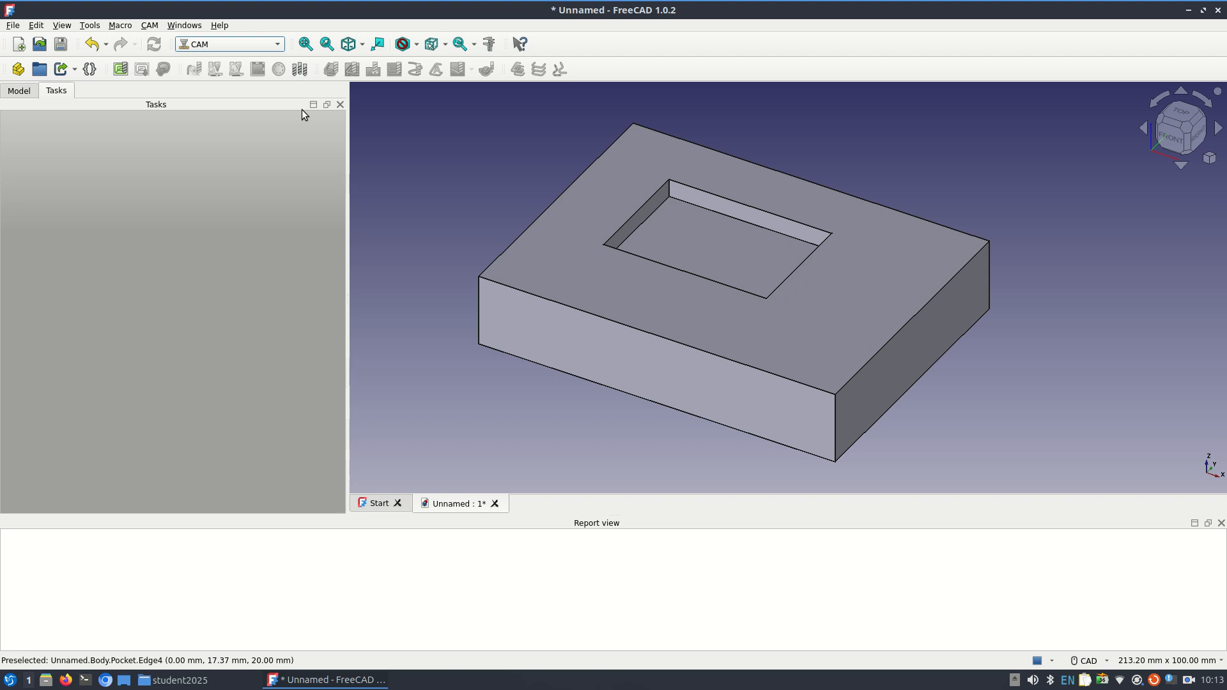
- Open the tool selector to view the default tool list, and close it again
click(300, 69)
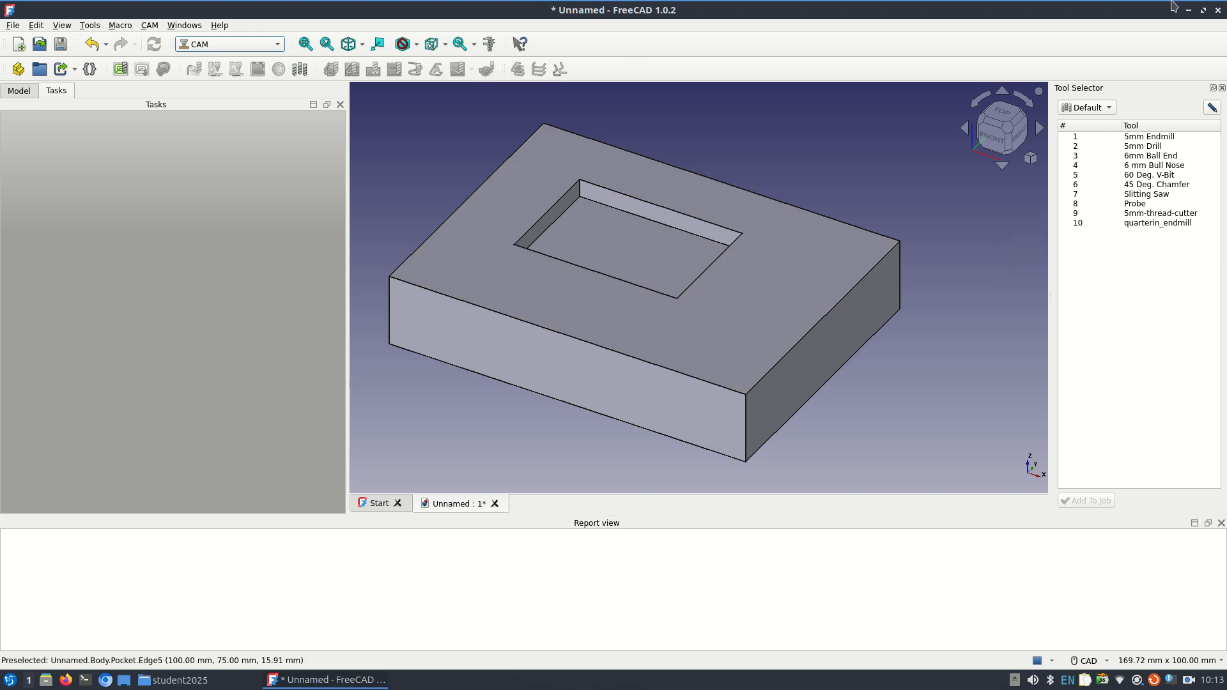
click(1221, 87)
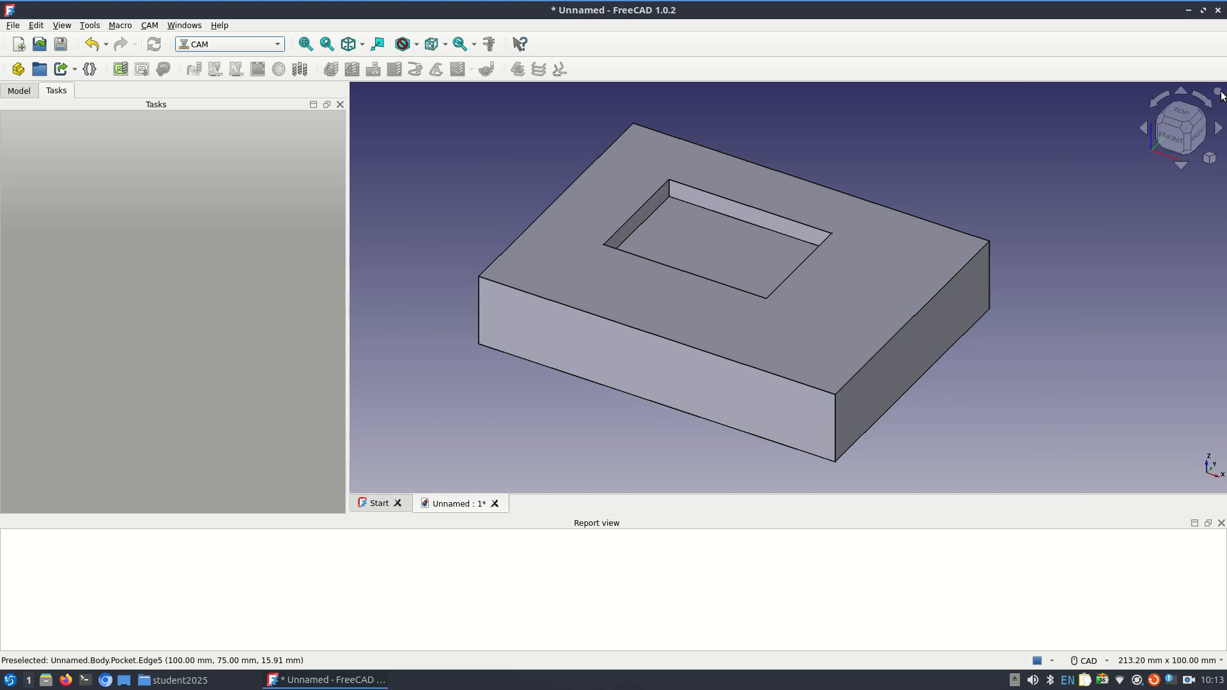
- Switch to the file manager and delete the Tools folder and cnctest.FCStd from the FreeCad folder in the home directory
click(1190, 12)
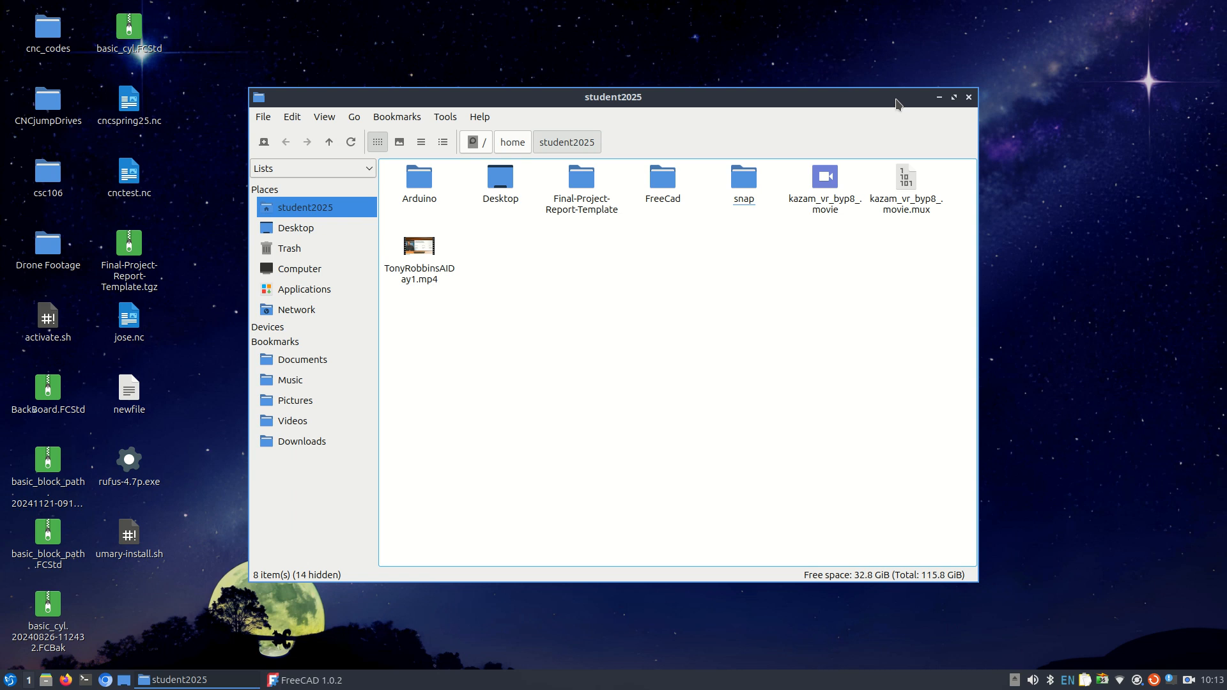
click(658, 201)
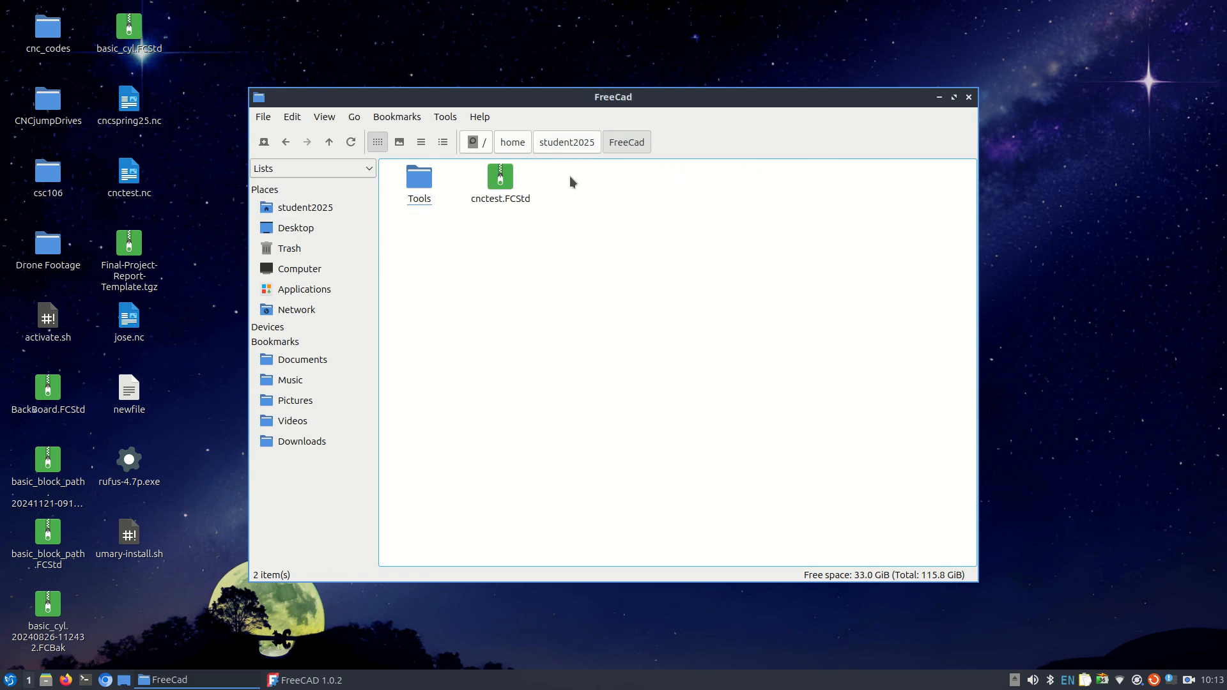
drag(594, 171, 412, 203)
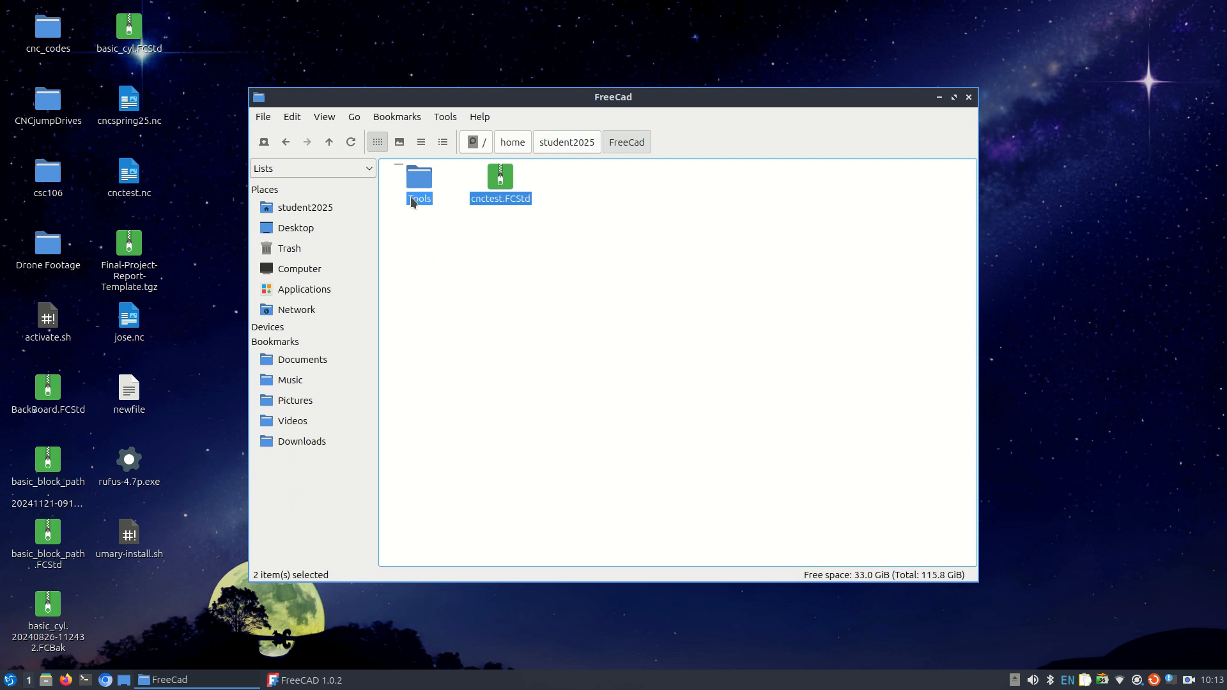
key(Delete)
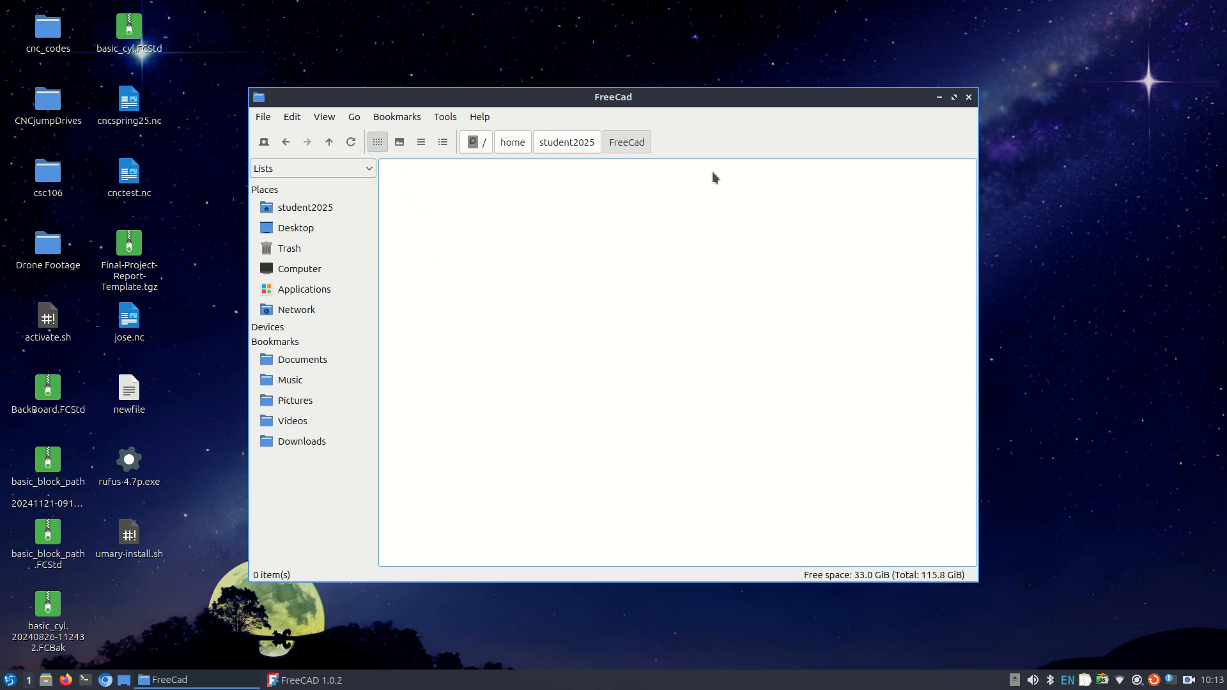
click(719, 142)
click(718, 186)
- Minimize the file manager and delete cnctest.nc from the desktop
click(939, 100)
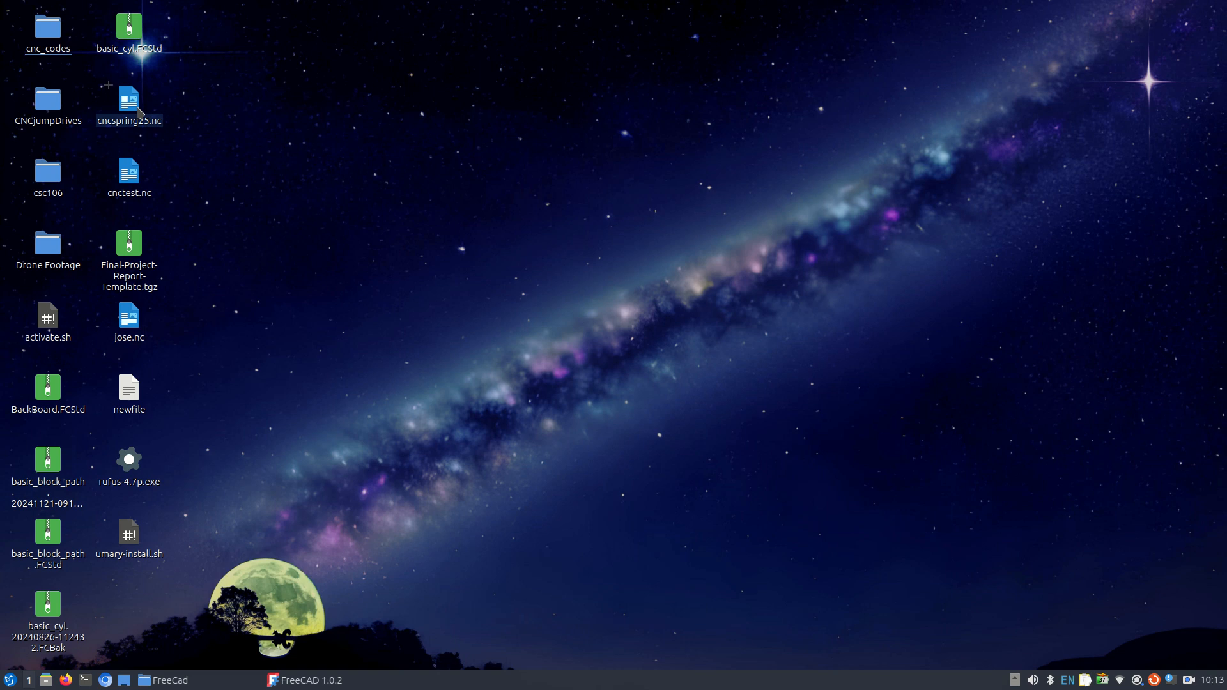
click(135, 192)
key(Delete)
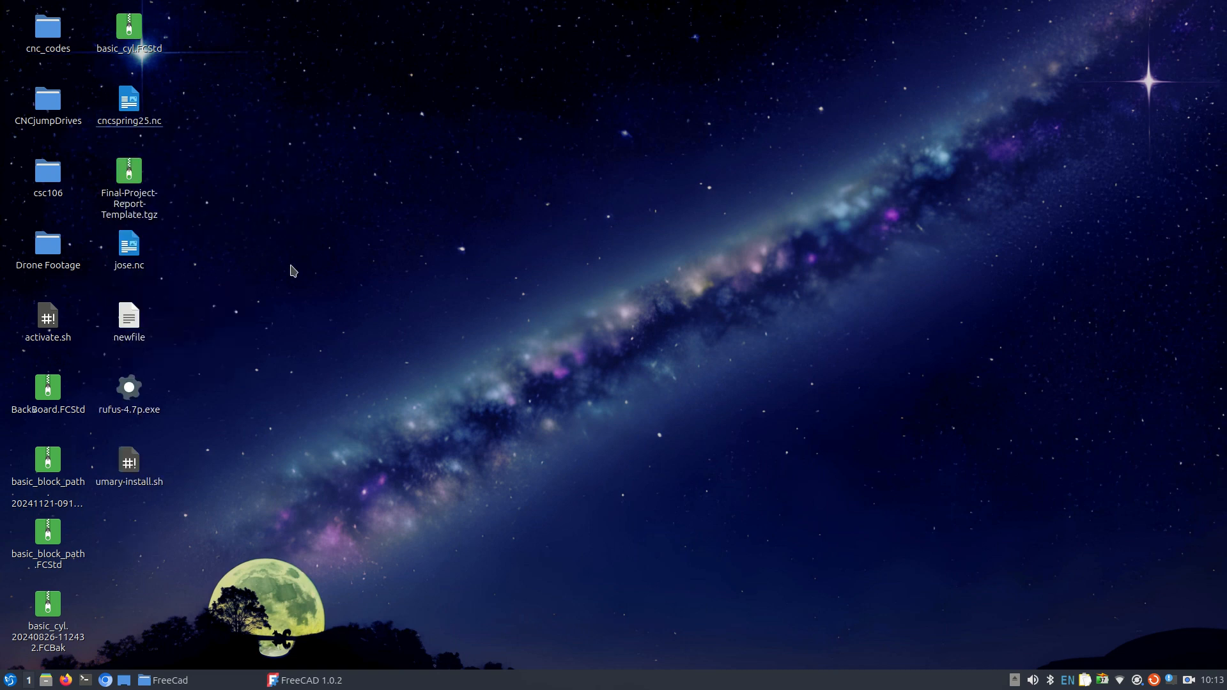
- Switch back to FreeCAD and open the tool selector again
click(306, 680)
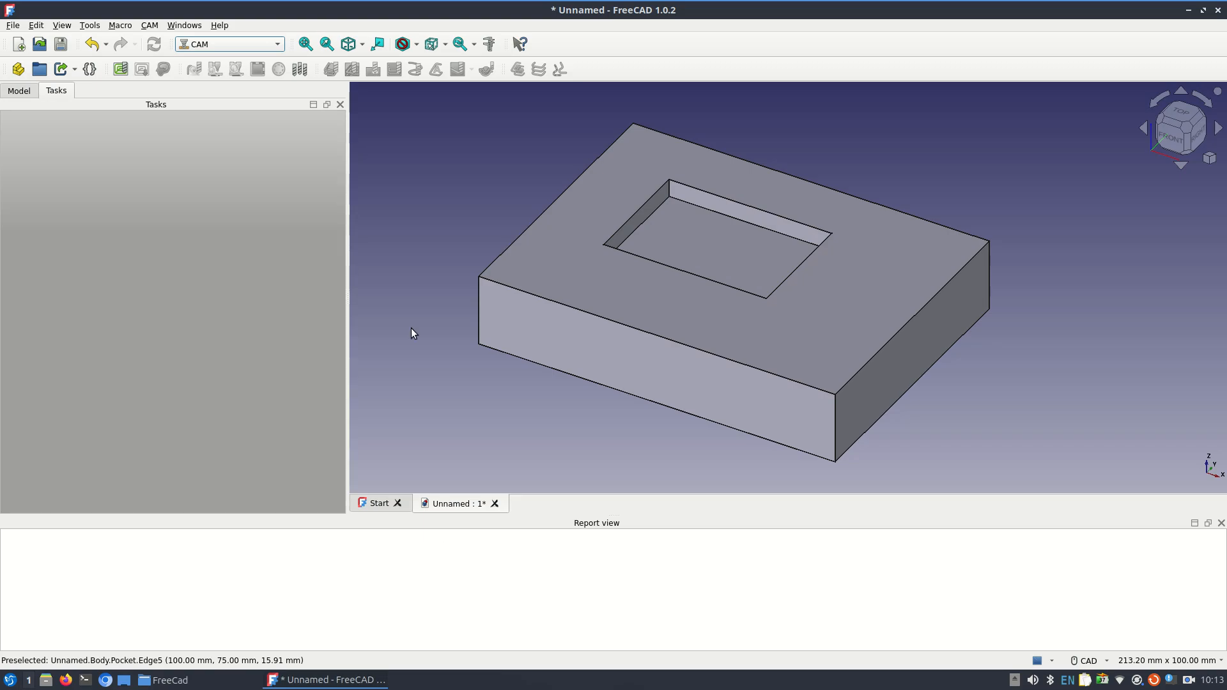
click(308, 71)
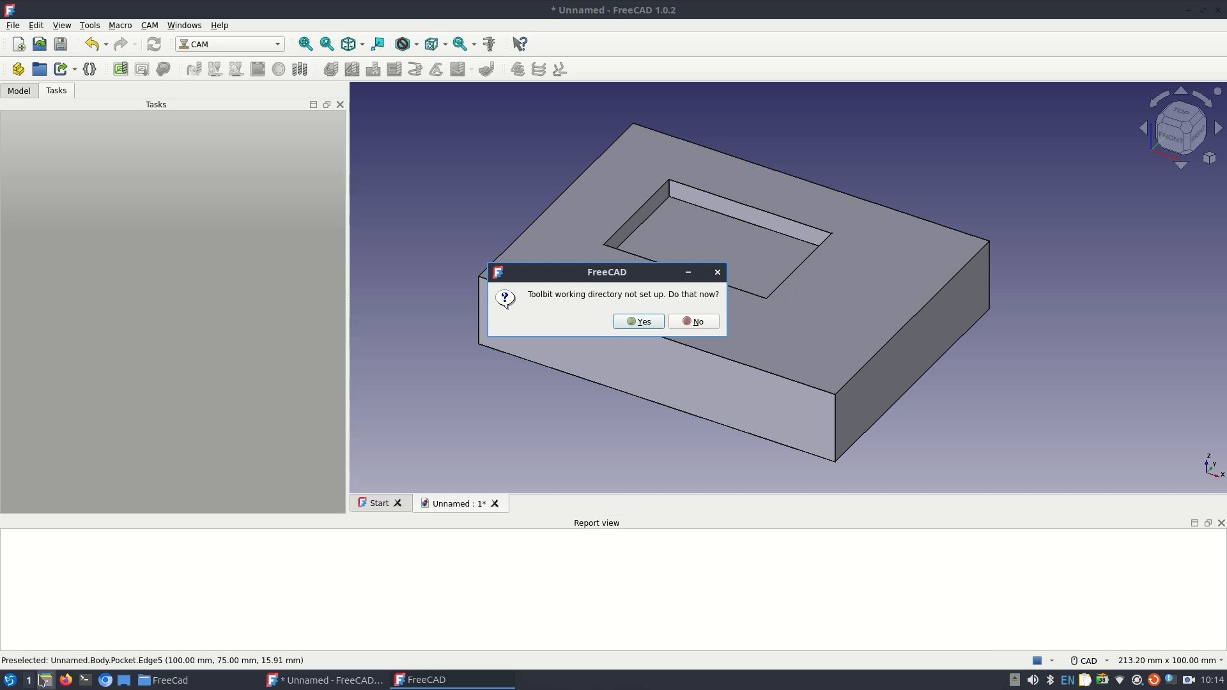
- Launch Cheese to show the webcam feed, move its window up and shrink it to roughly the task panel's width
click(9, 680)
text(cheese)
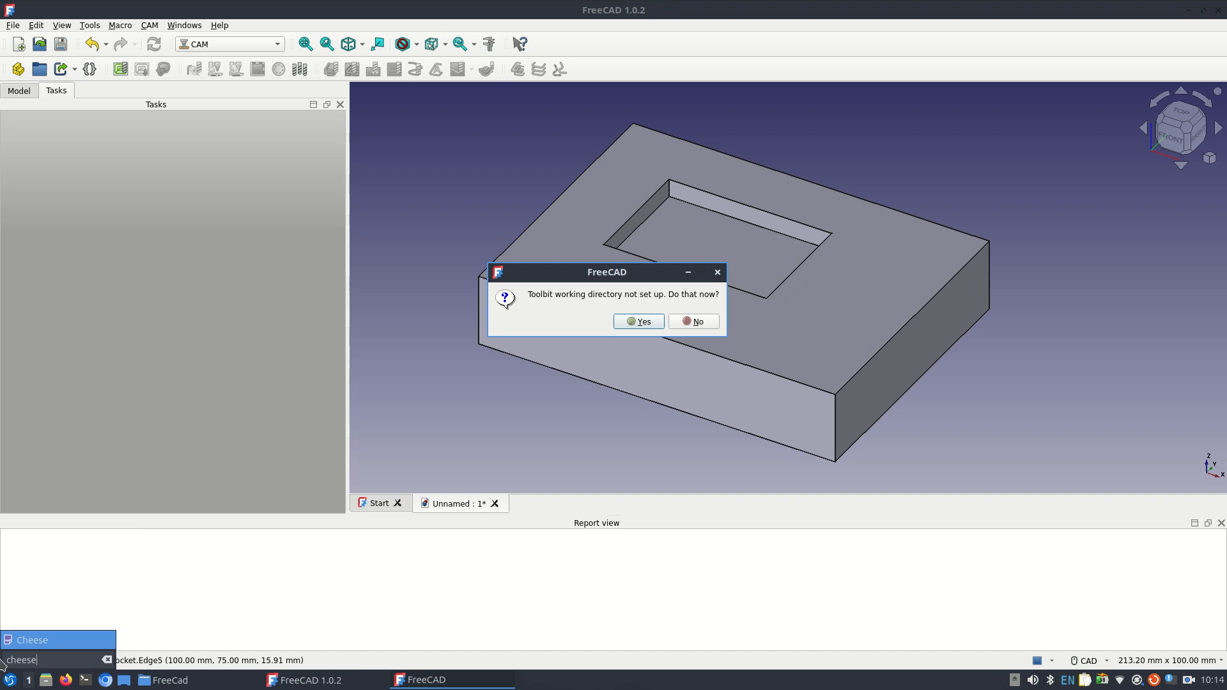
click(20, 641)
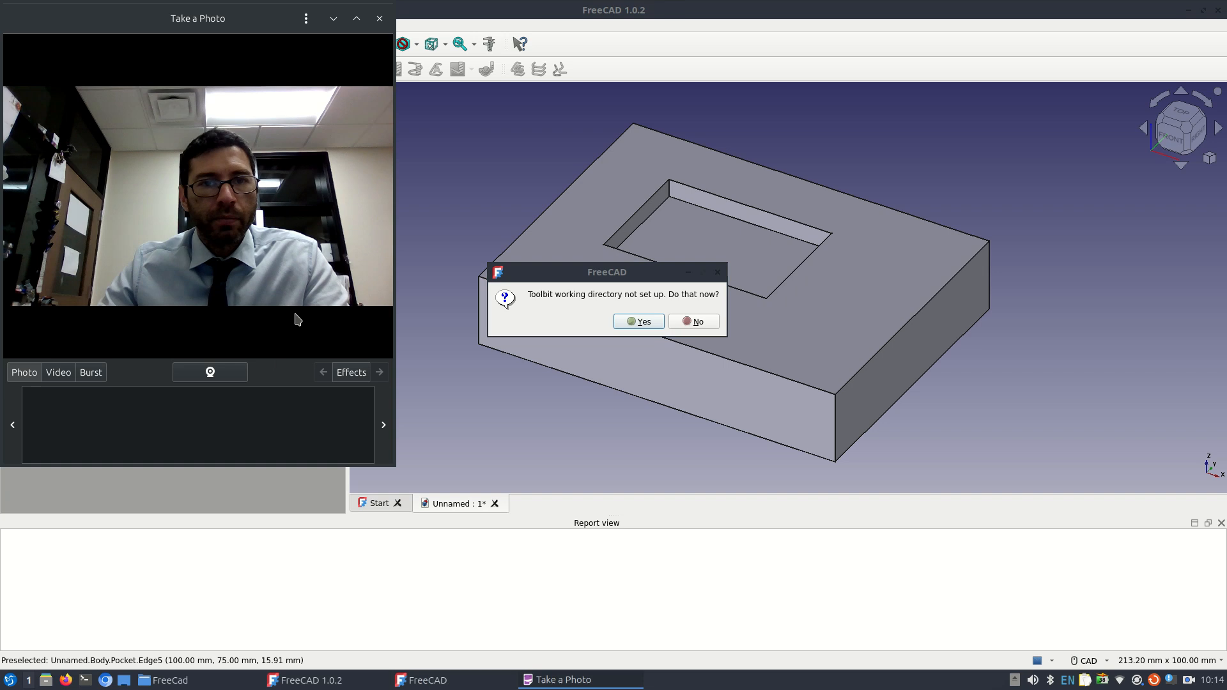
click(607, 14)
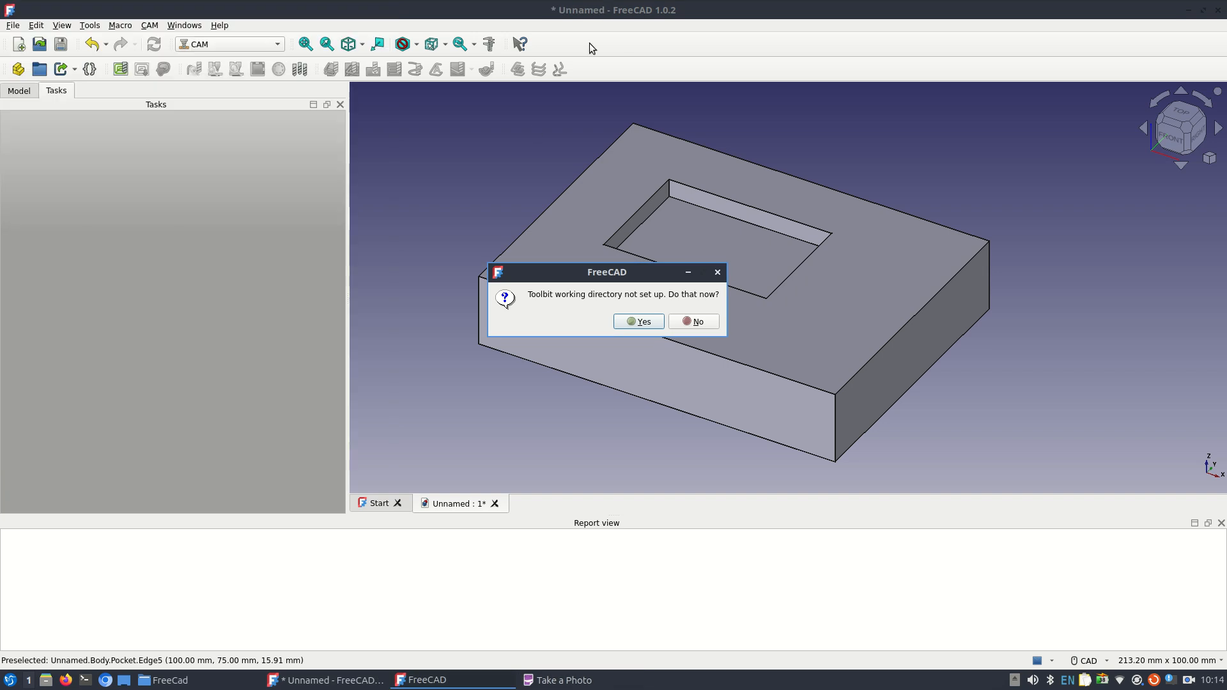
click(562, 680)
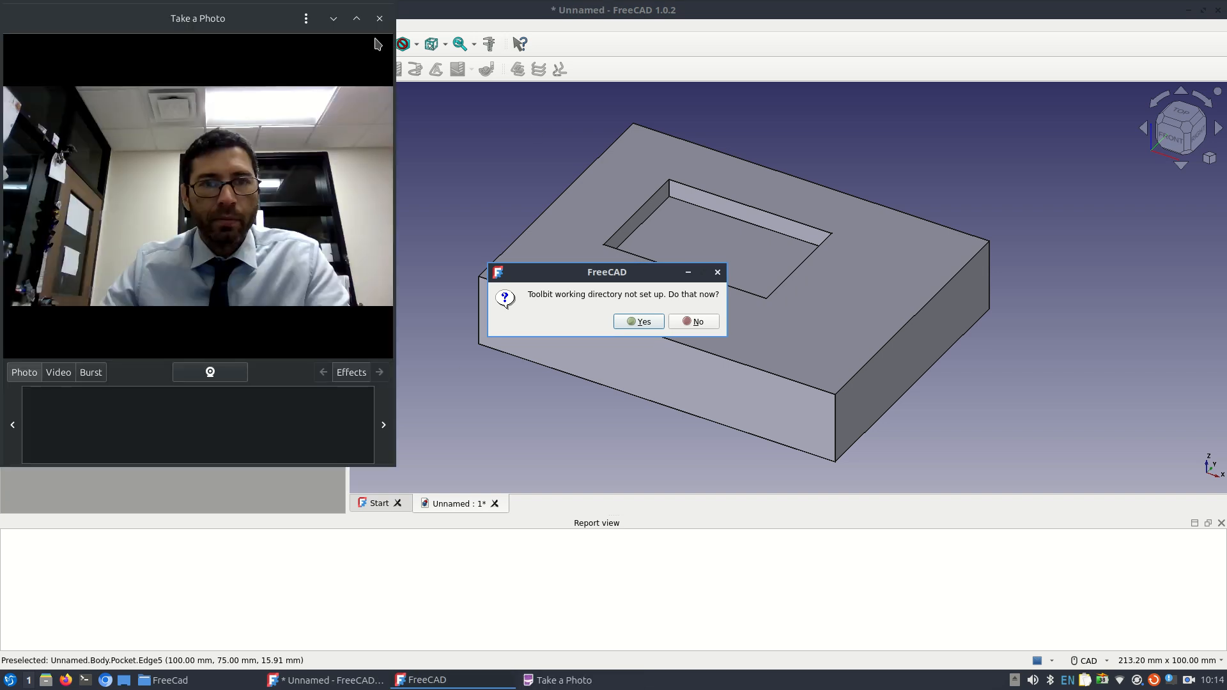
drag(224, 28, 224, 1)
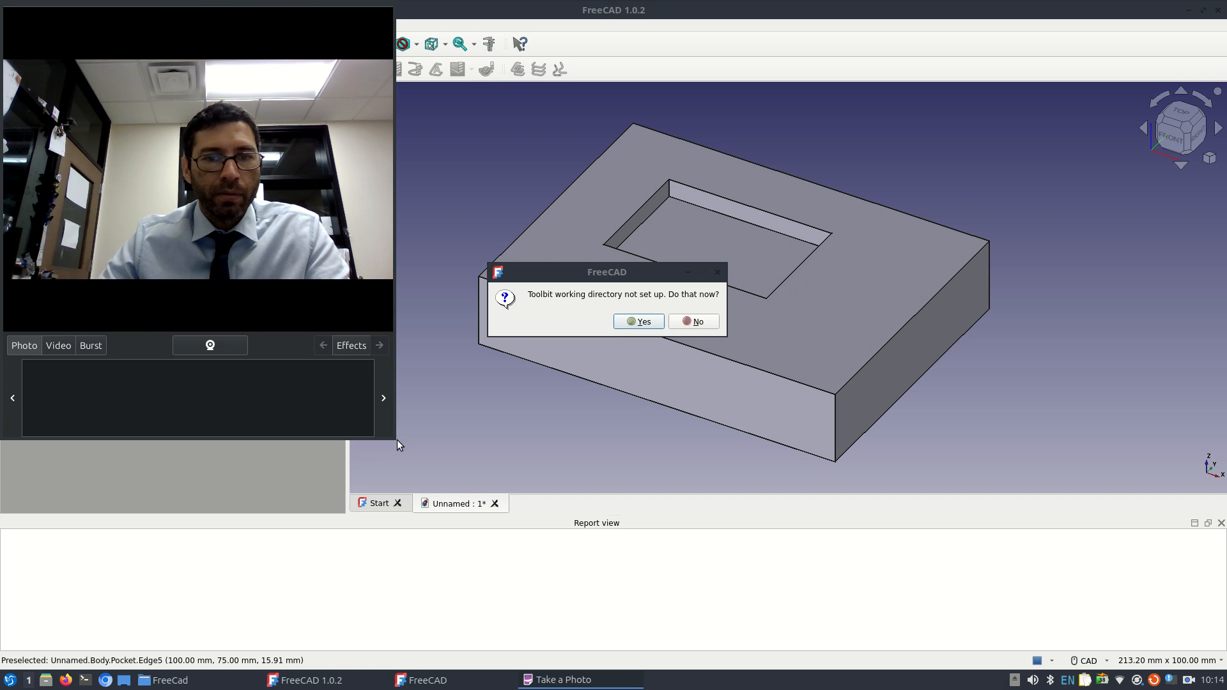
drag(398, 444, 338, 276)
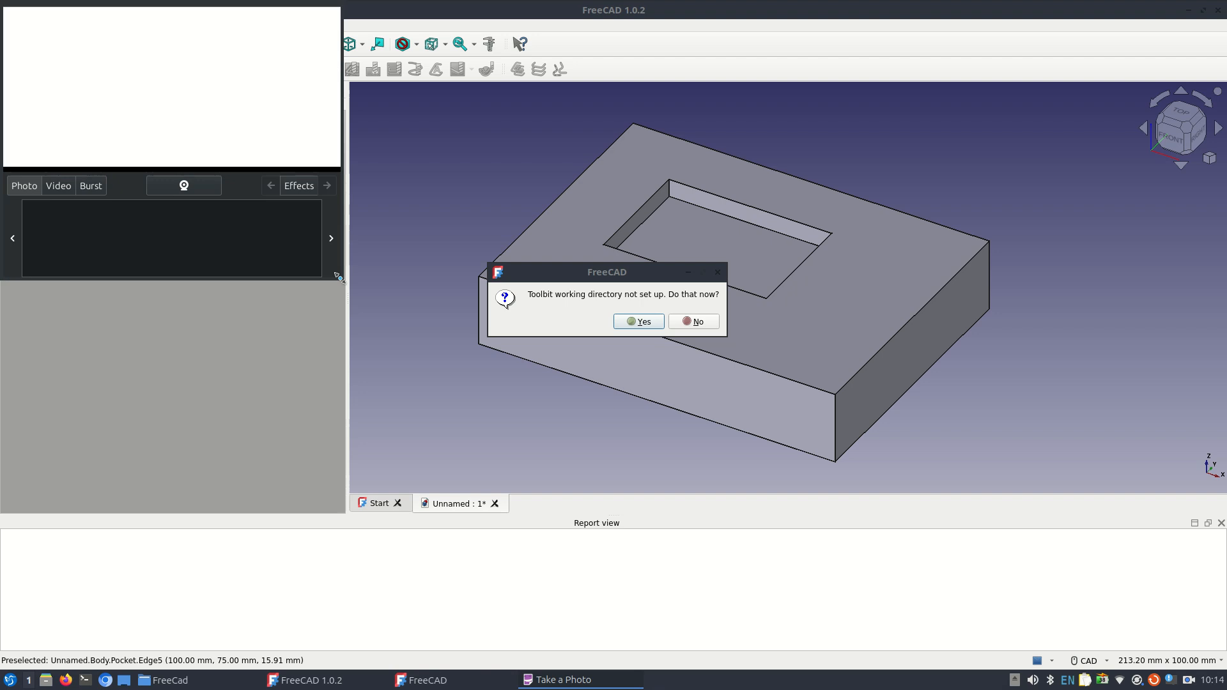
- Restore the FreeCAD window from its maximized state, then move and resize it to make room for the webcam feed
click(551, 20)
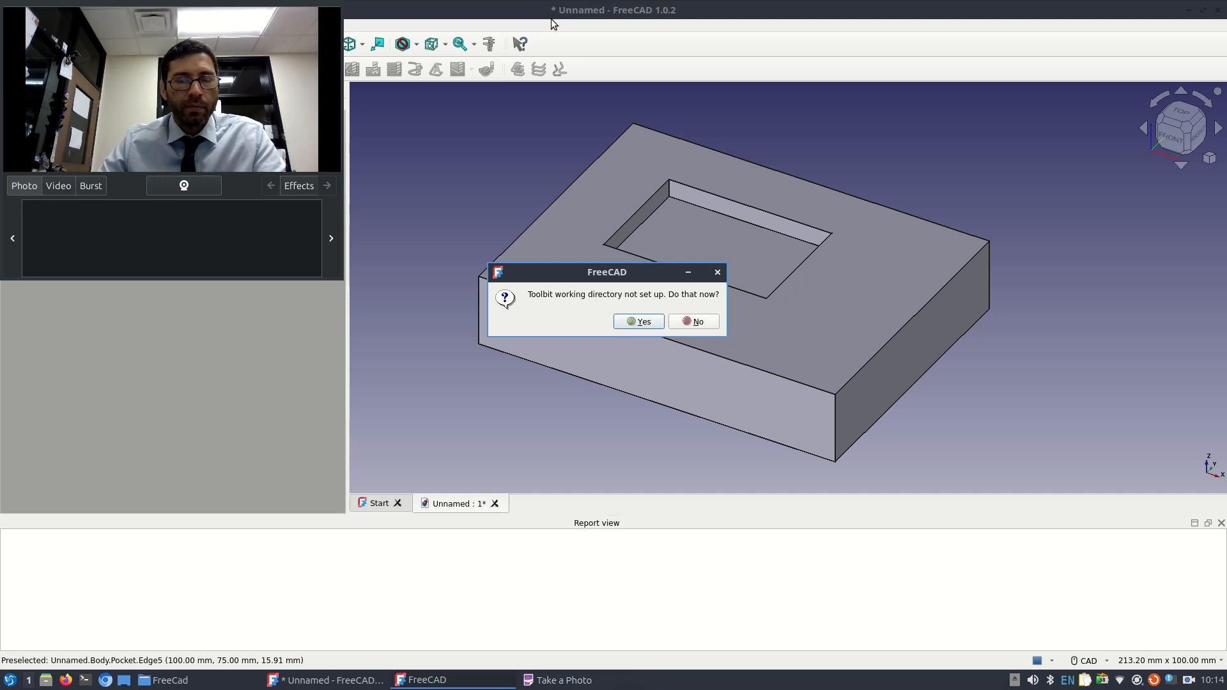
click(551, 15)
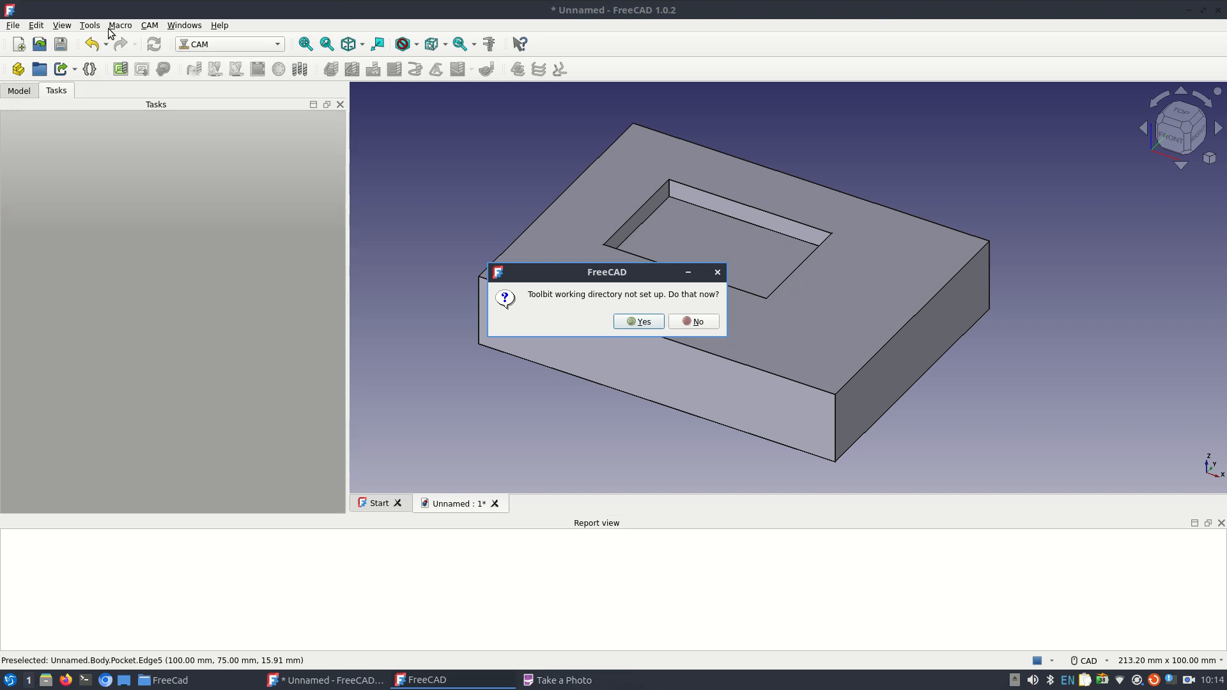
click(1203, 11)
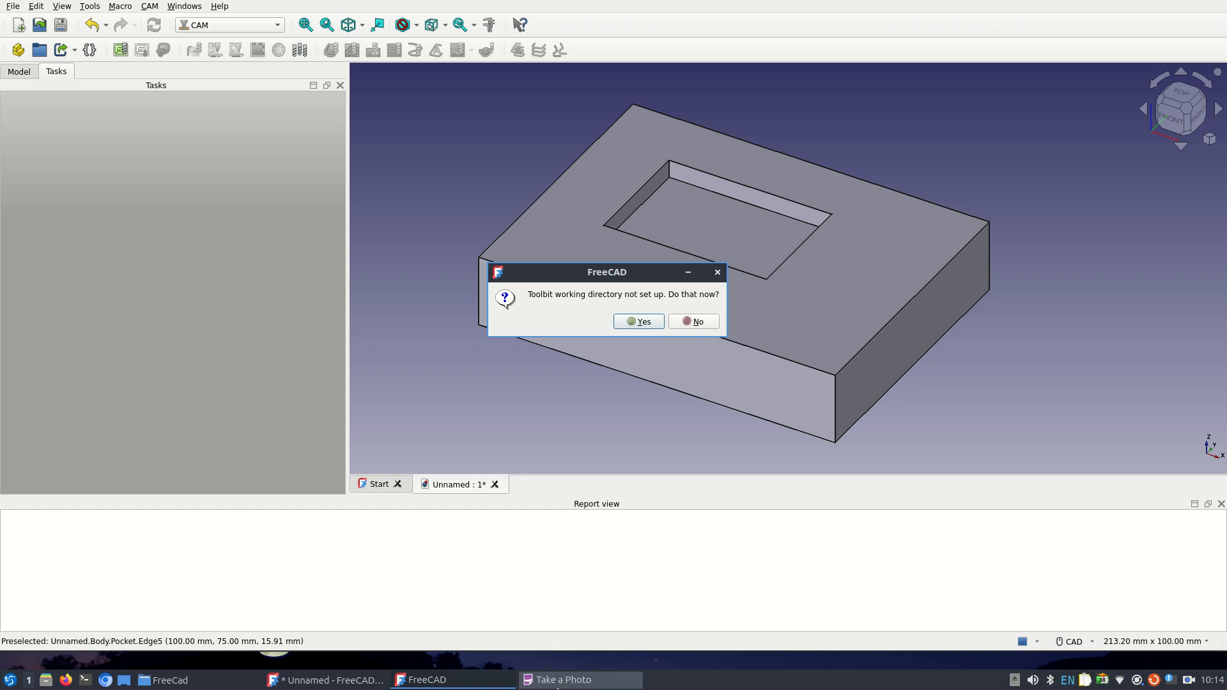
right_click(460, 680)
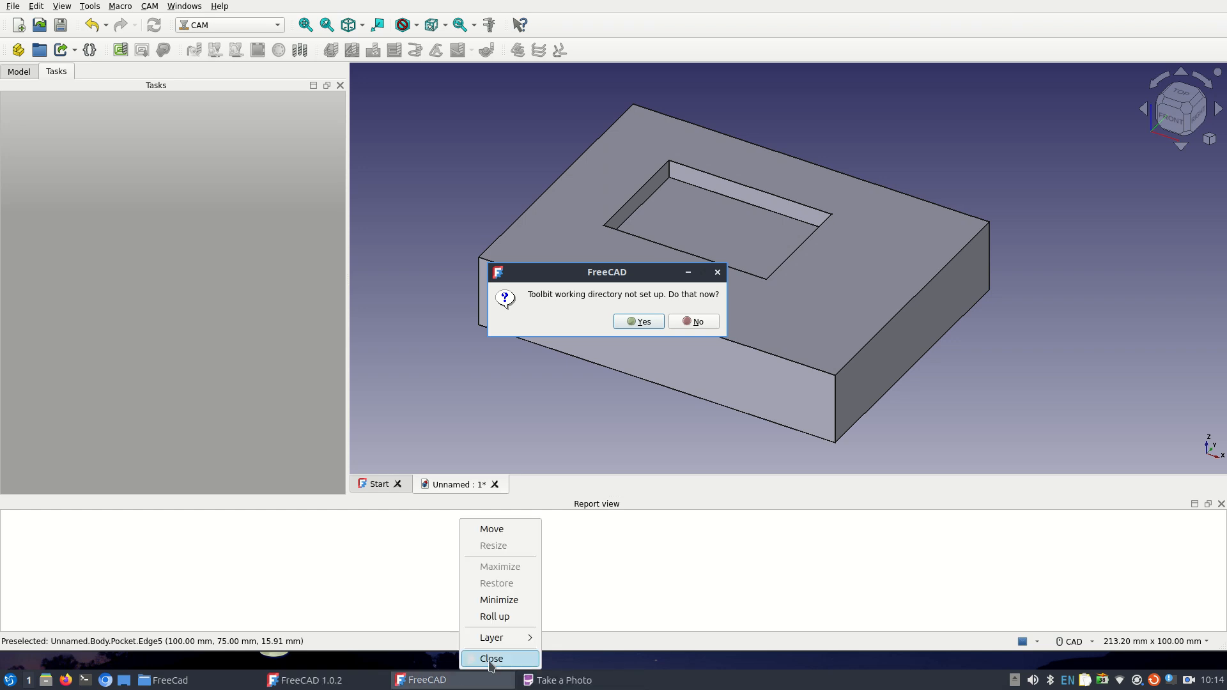
right_click(348, 683)
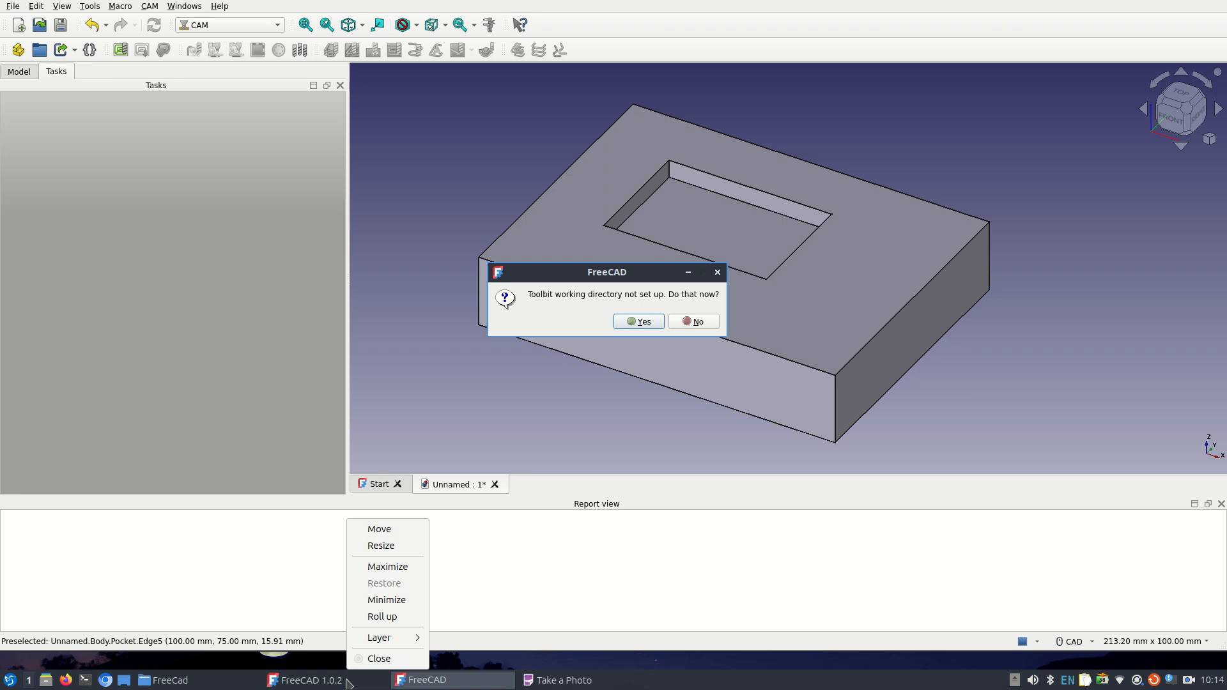
click(391, 531)
click(551, 417)
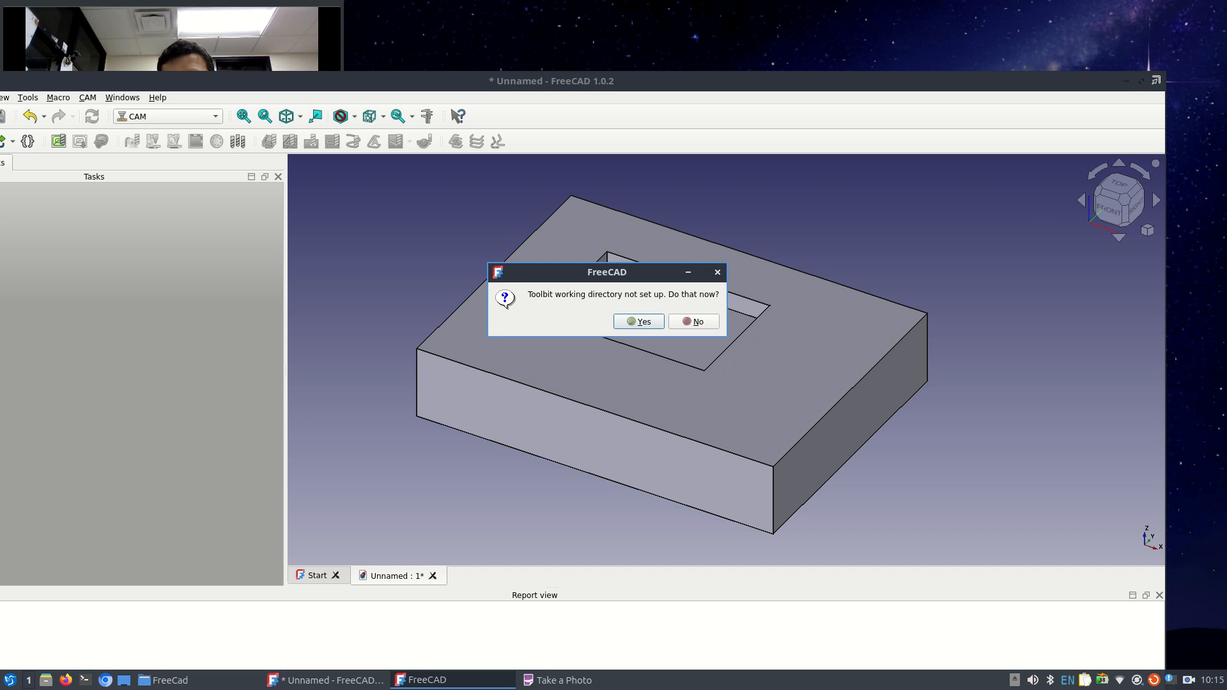
drag(1156, 80, 898, 162)
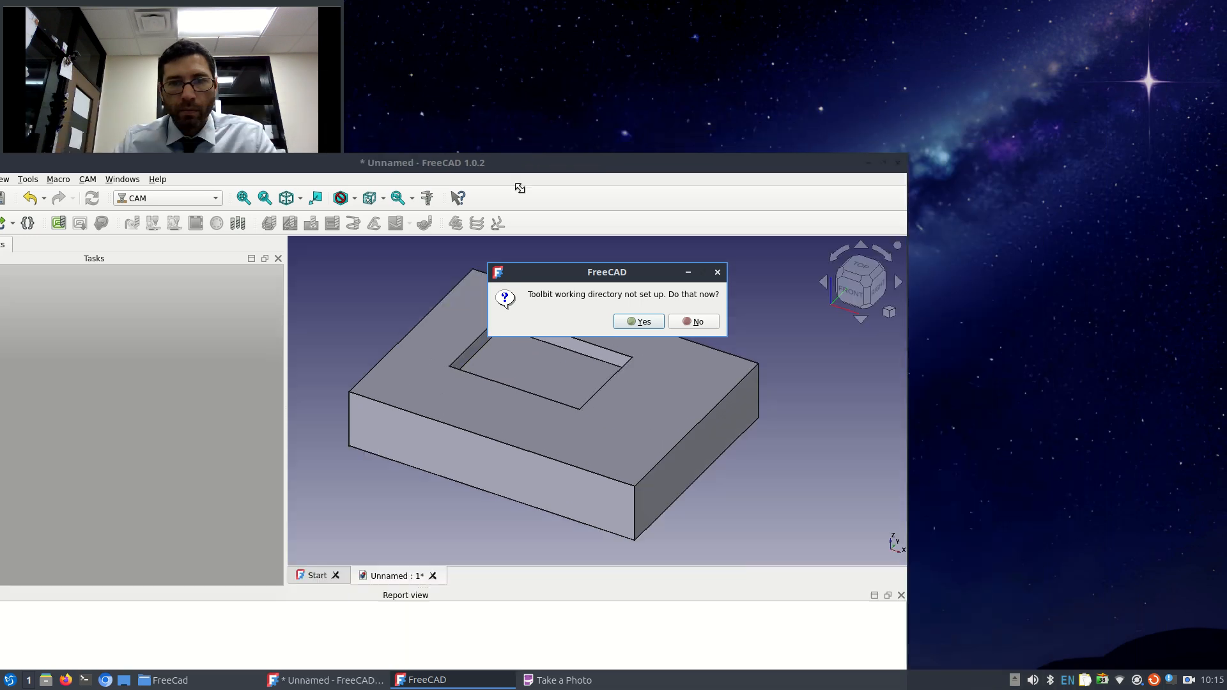
drag(519, 187, 823, 14)
- Arrange the webcam and FreeCAD windows side by side and extend the FreeCAD window down to the taskbar
click(161, 126)
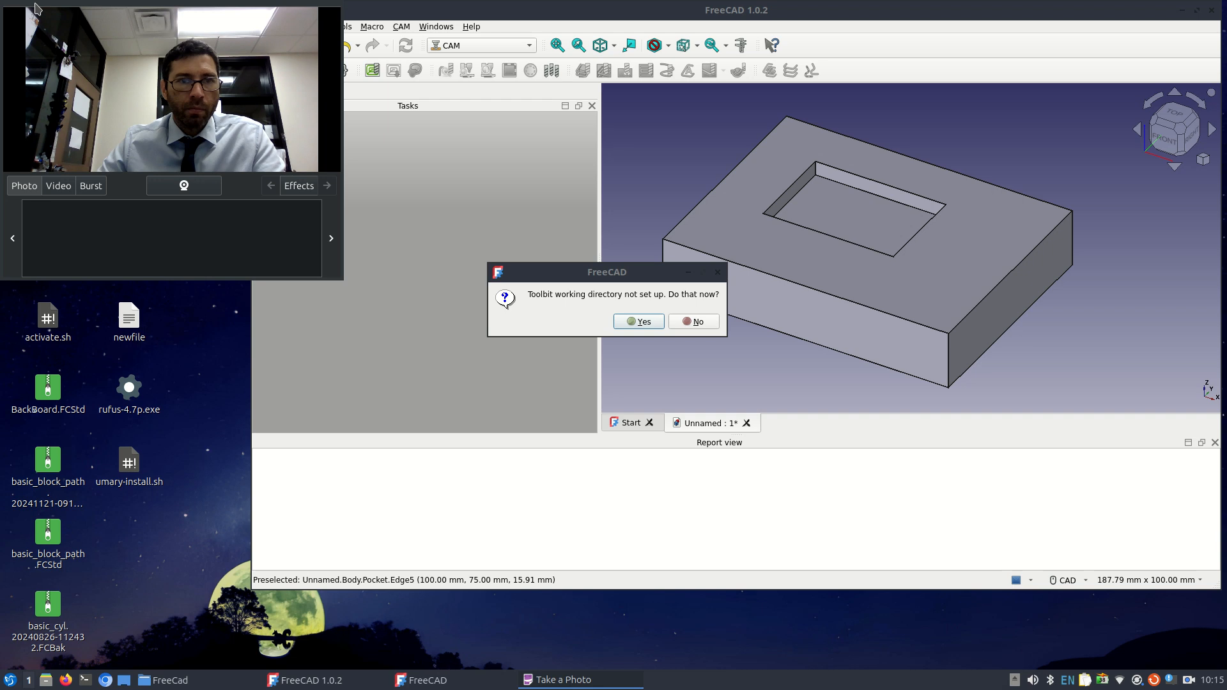
drag(54, 10, 2, 3)
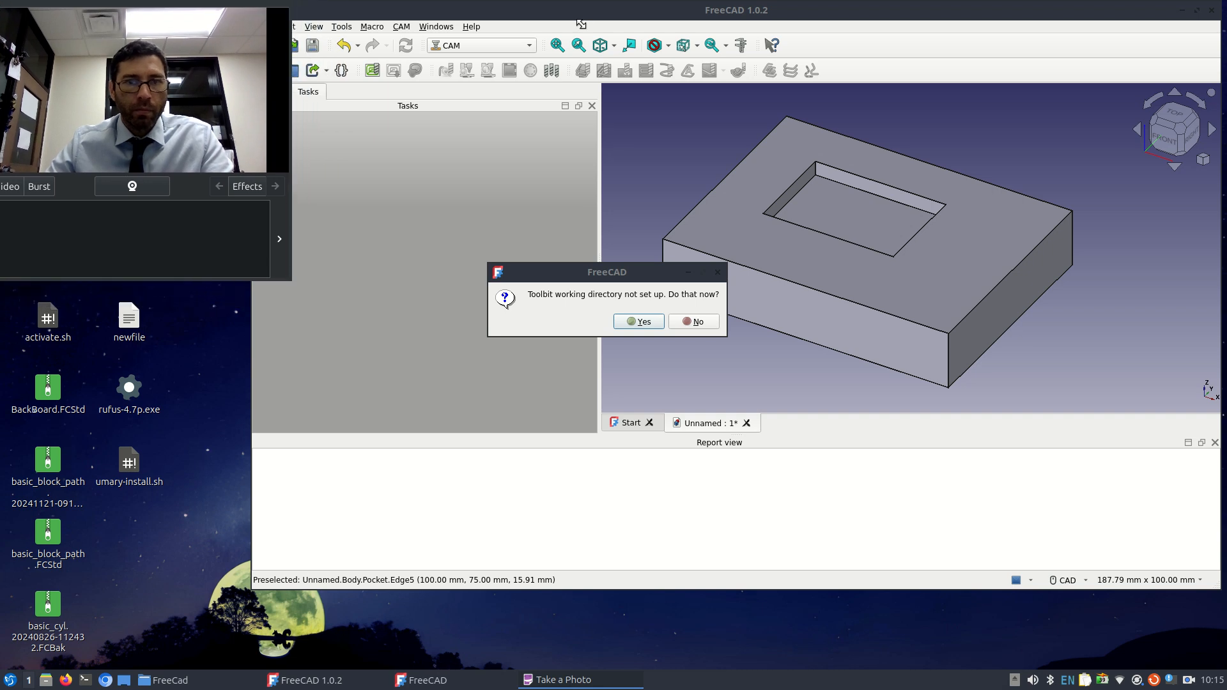
mouse_move(669, 9)
mouse_down()
mouse_move(660, 64)
mouse_move(604, 74)
mouse_move(677, 69)
mouse_move(635, 136)
mouse_move(637, 35)
mouse_move(609, 21)
mouse_move(680, 5)
mouse_up()
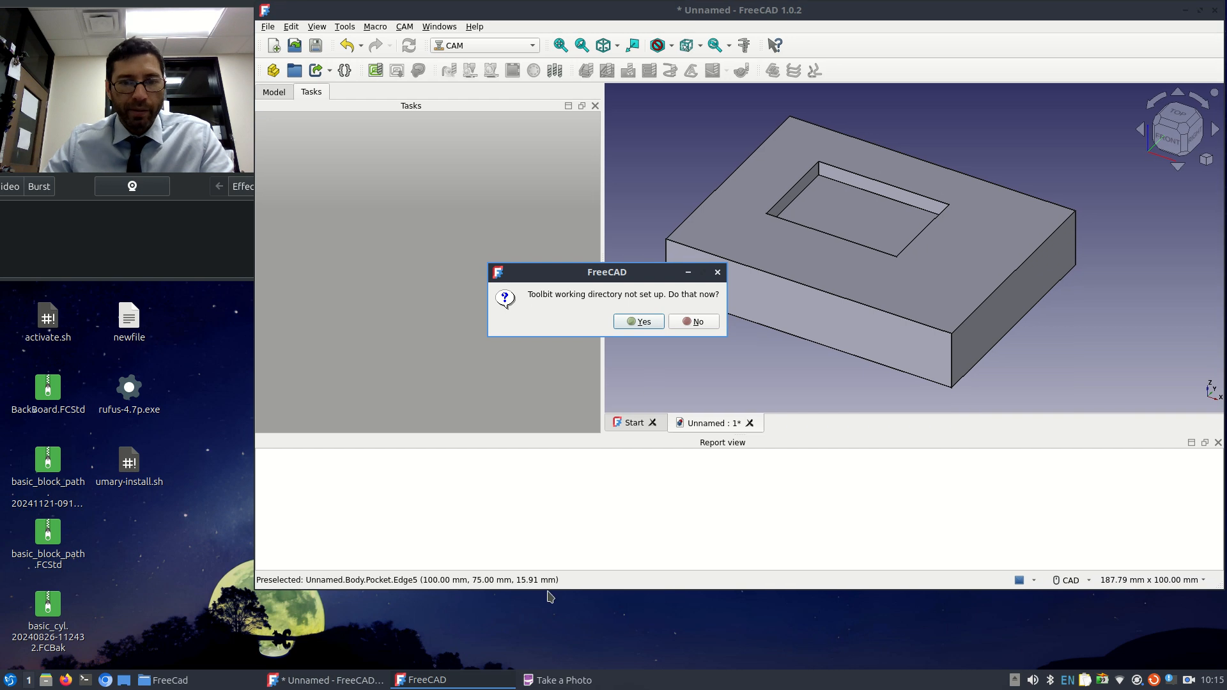
drag(549, 583, 547, 660)
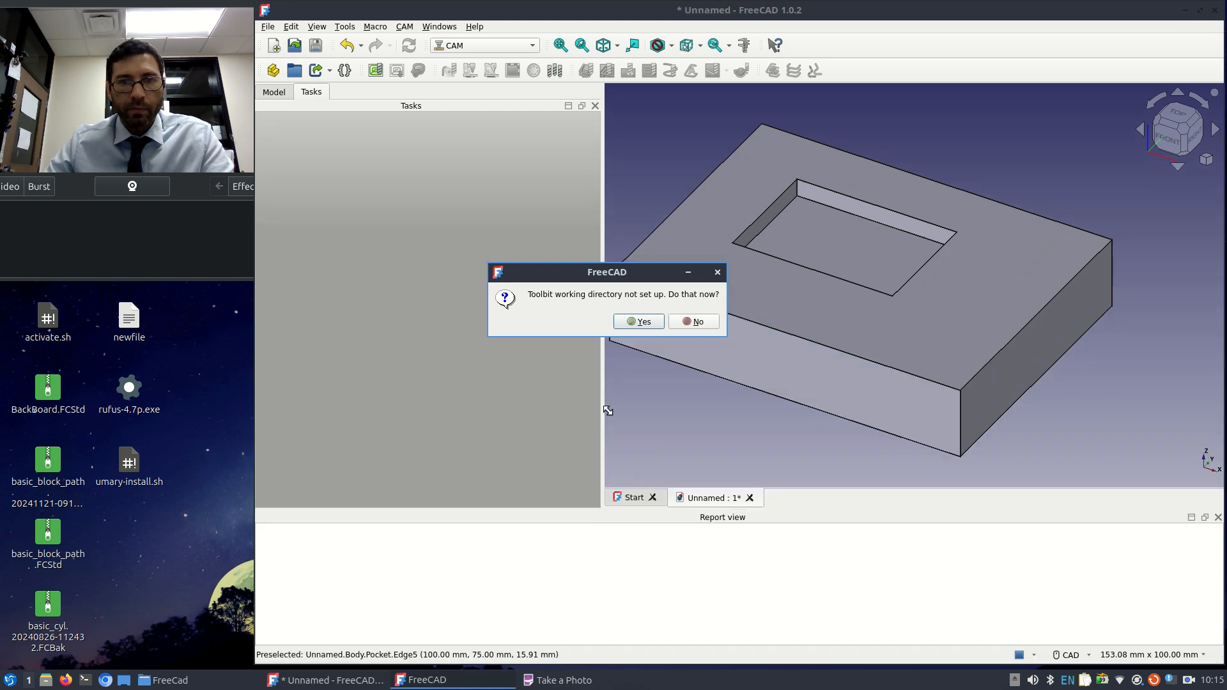
- Agree to set up the toolbit working directory and create a new folder named Tool inside the FreeCad folder
click(642, 321)
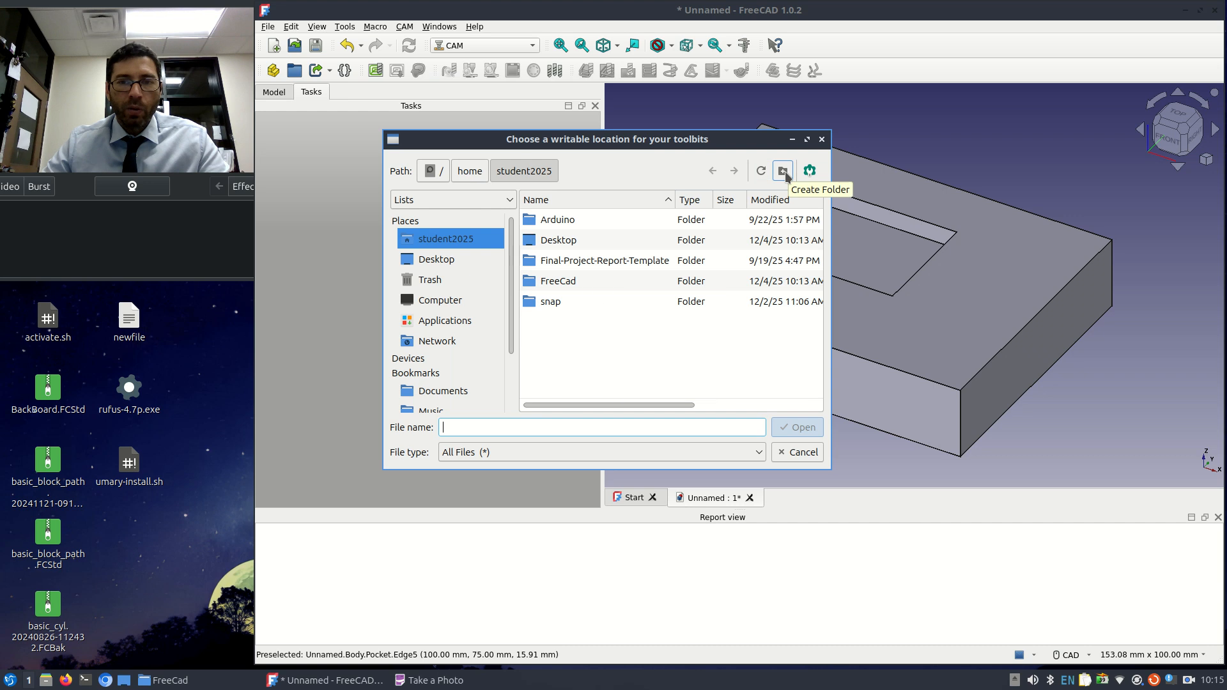
click(570, 282)
double_click(572, 282)
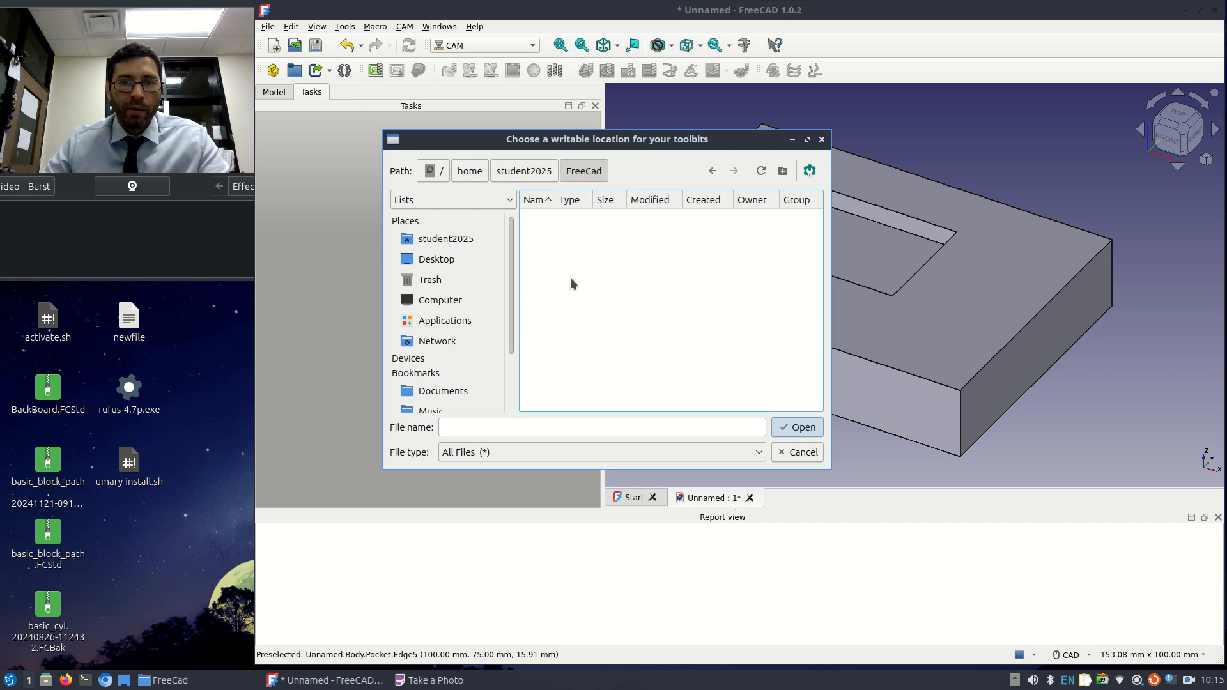
click(782, 170)
text(Tool)
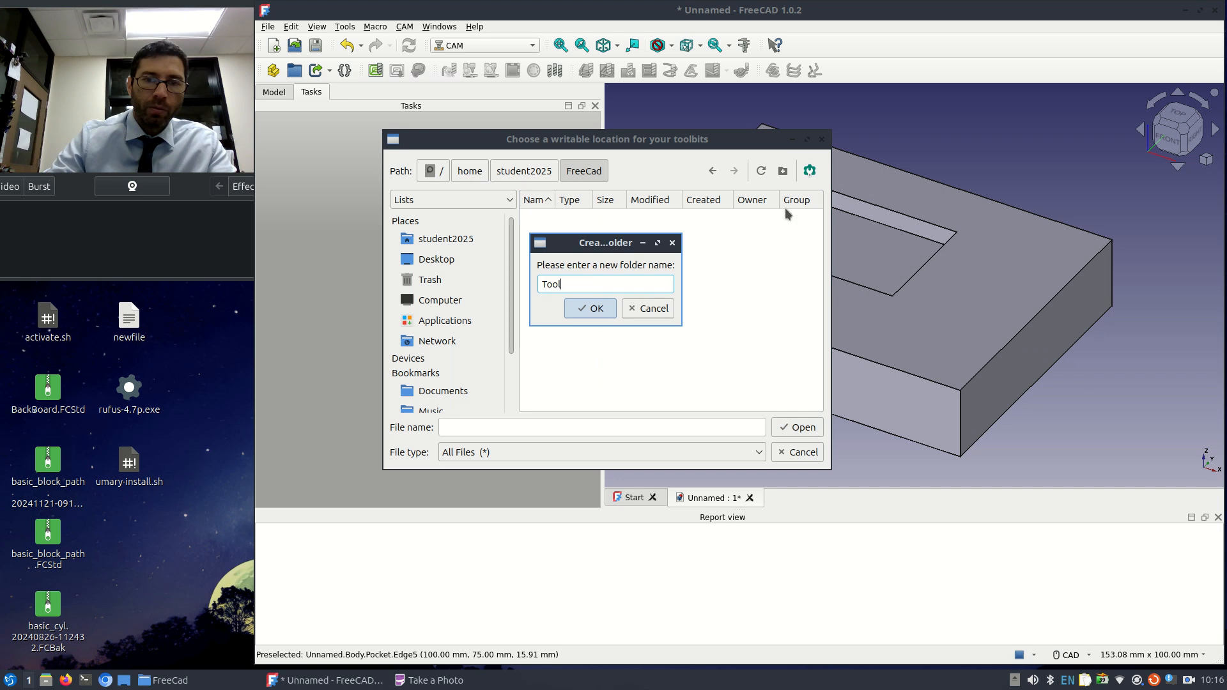
click(585, 310)
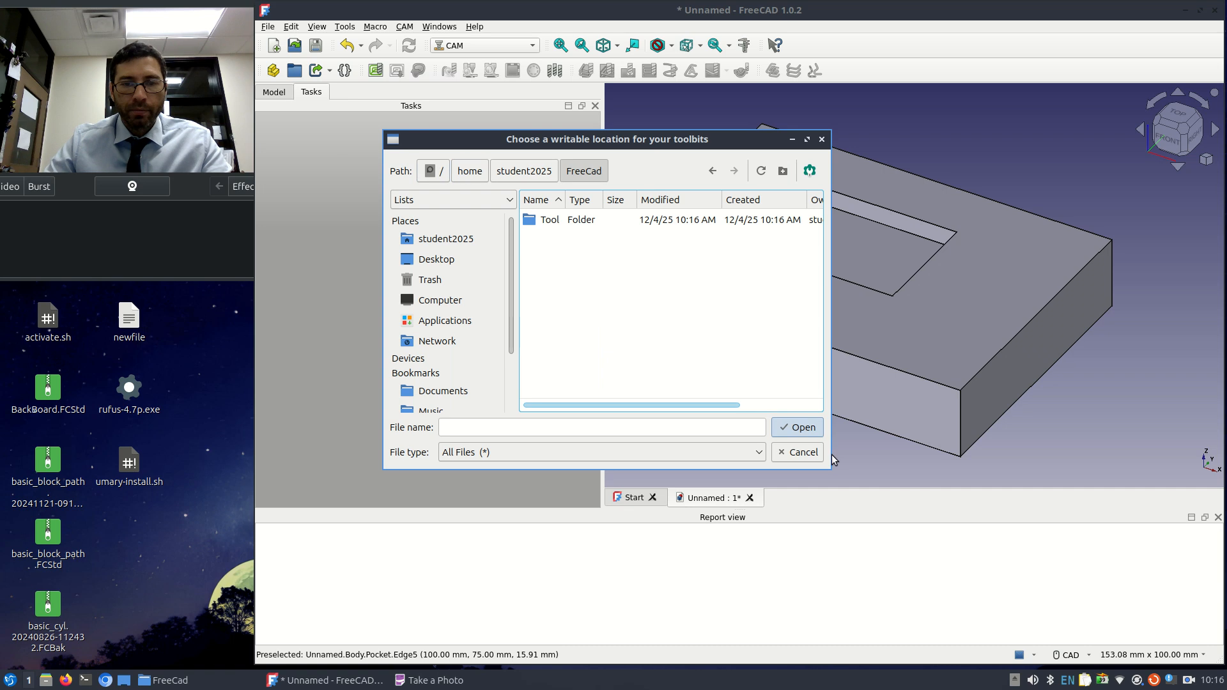
- Rename the new Tool folder inside FreeCad as Tools
click(544, 223)
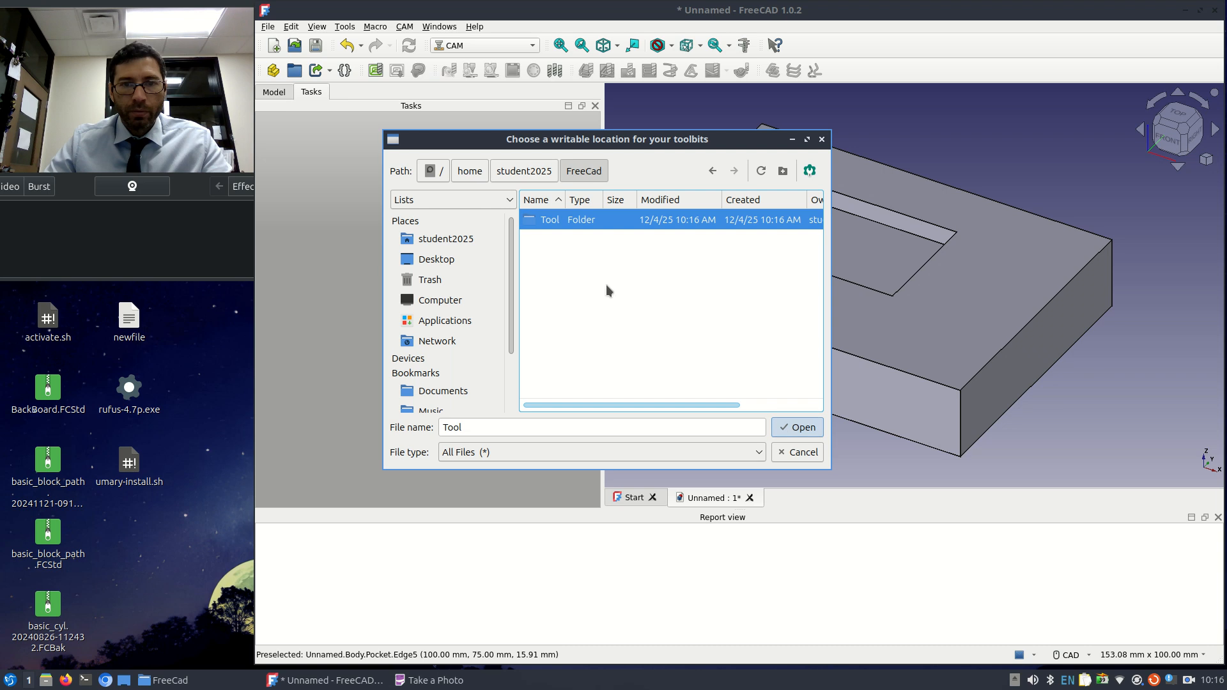
right_click(542, 223)
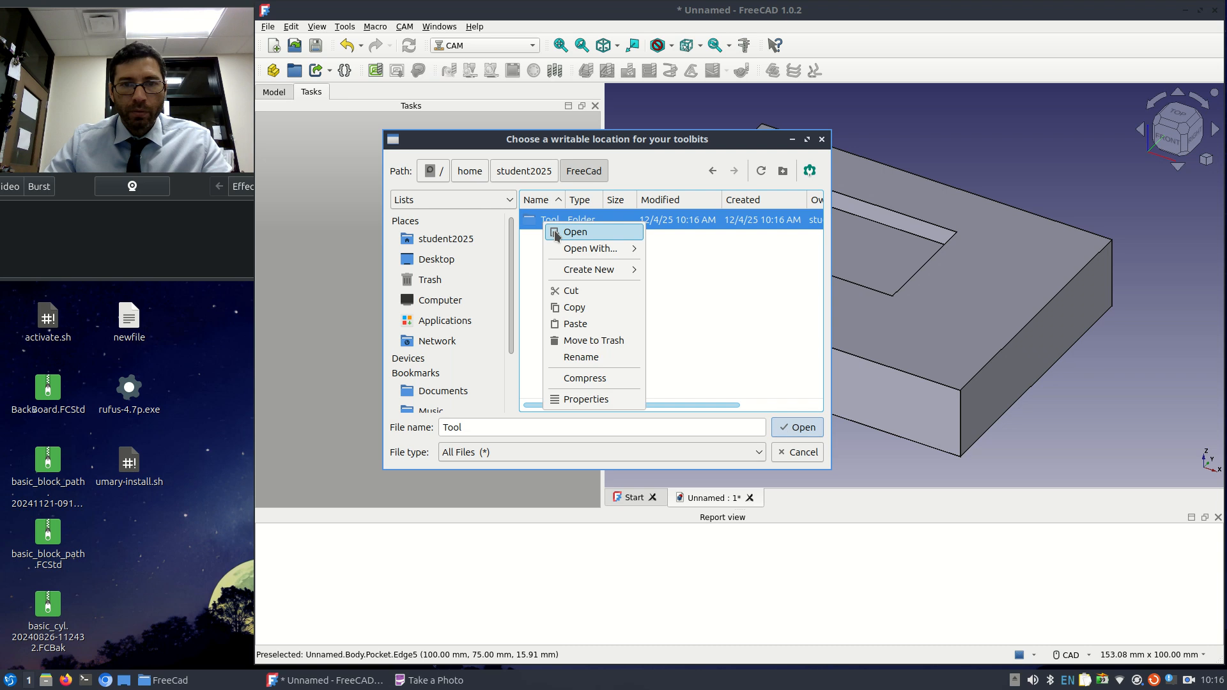
click(582, 356)
text(s)
key(BackSpace)
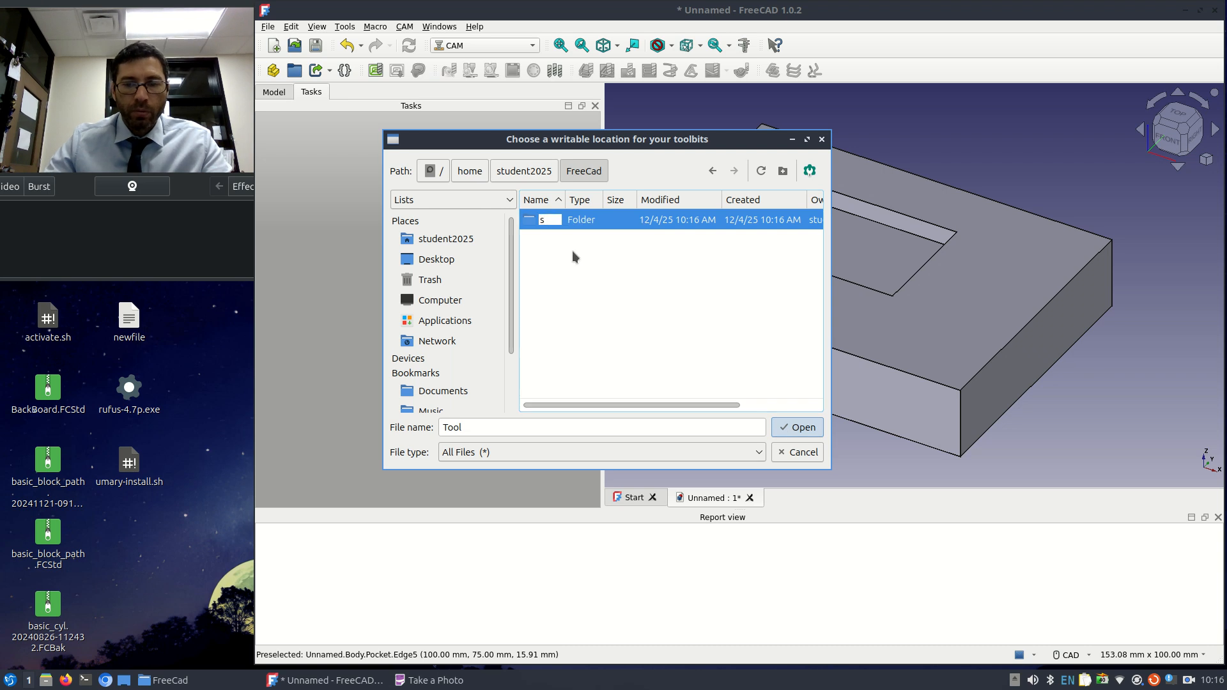
text(Tools)
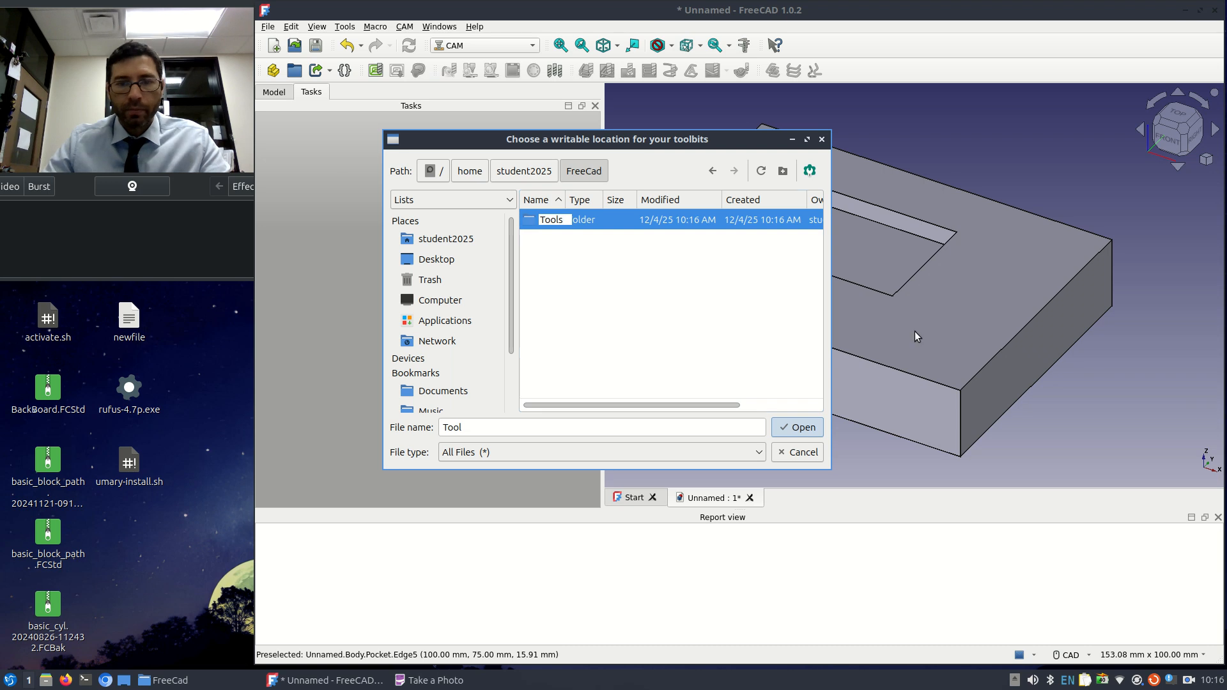
click(798, 427)
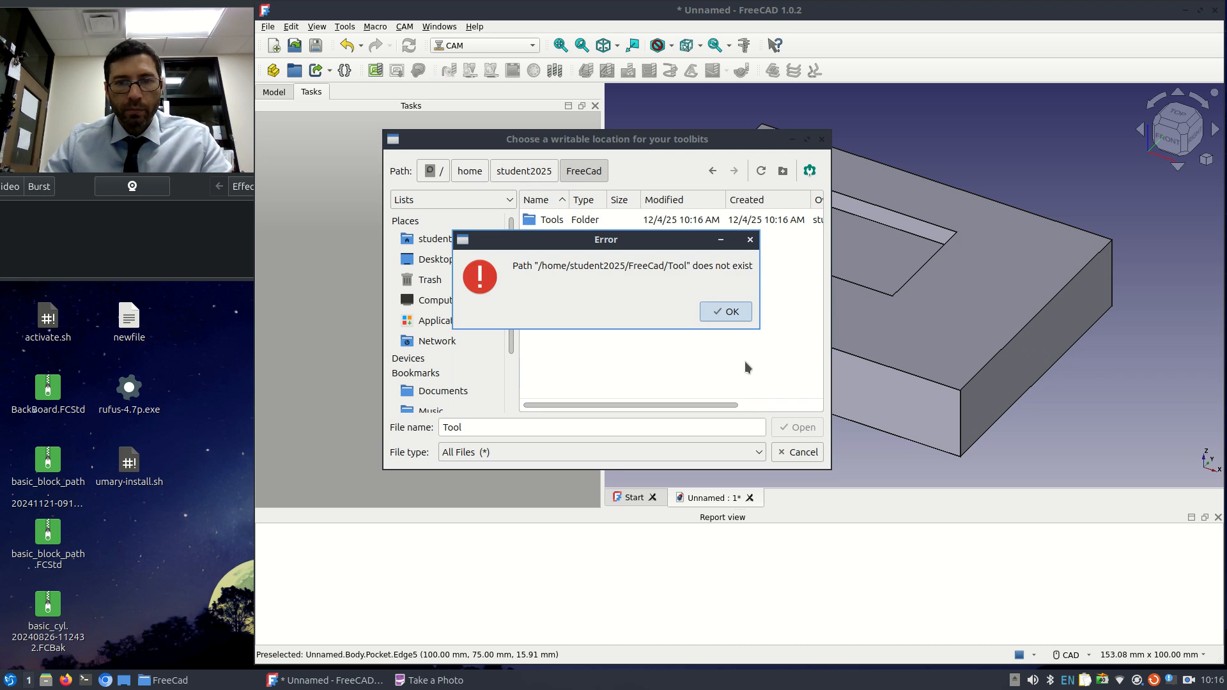
click(730, 313)
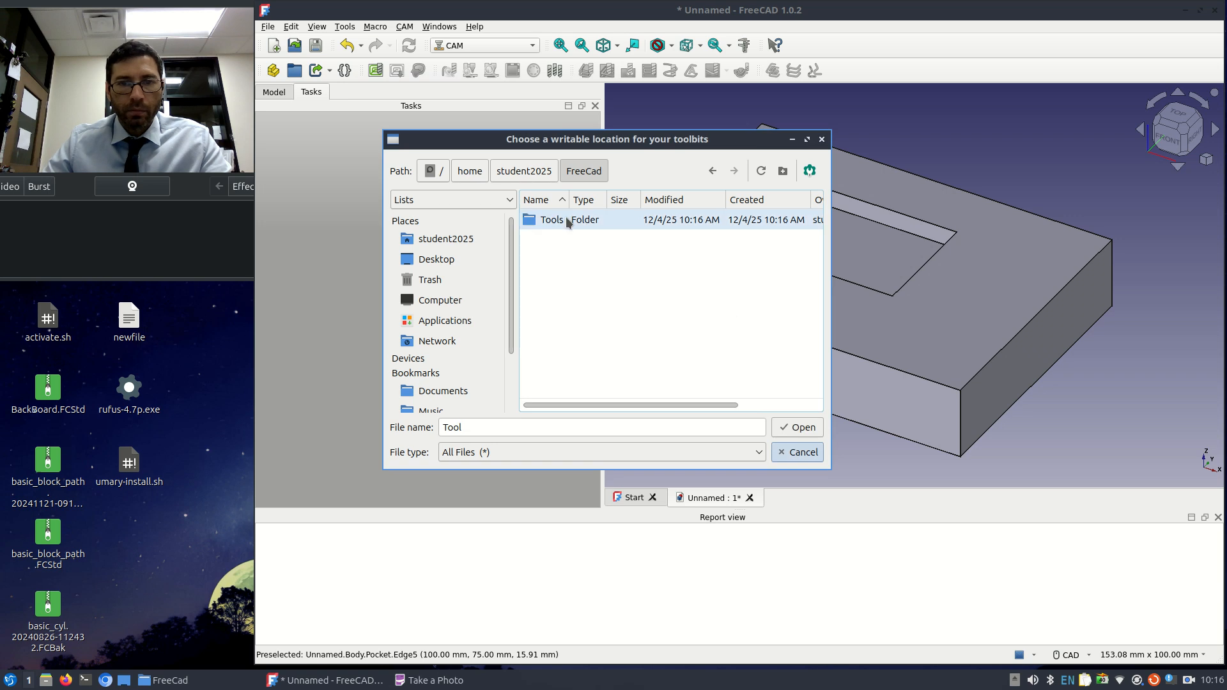
- Choose the Tools folder inside FreeCad as the writable location for the toolbits
drag(569, 200, 592, 199)
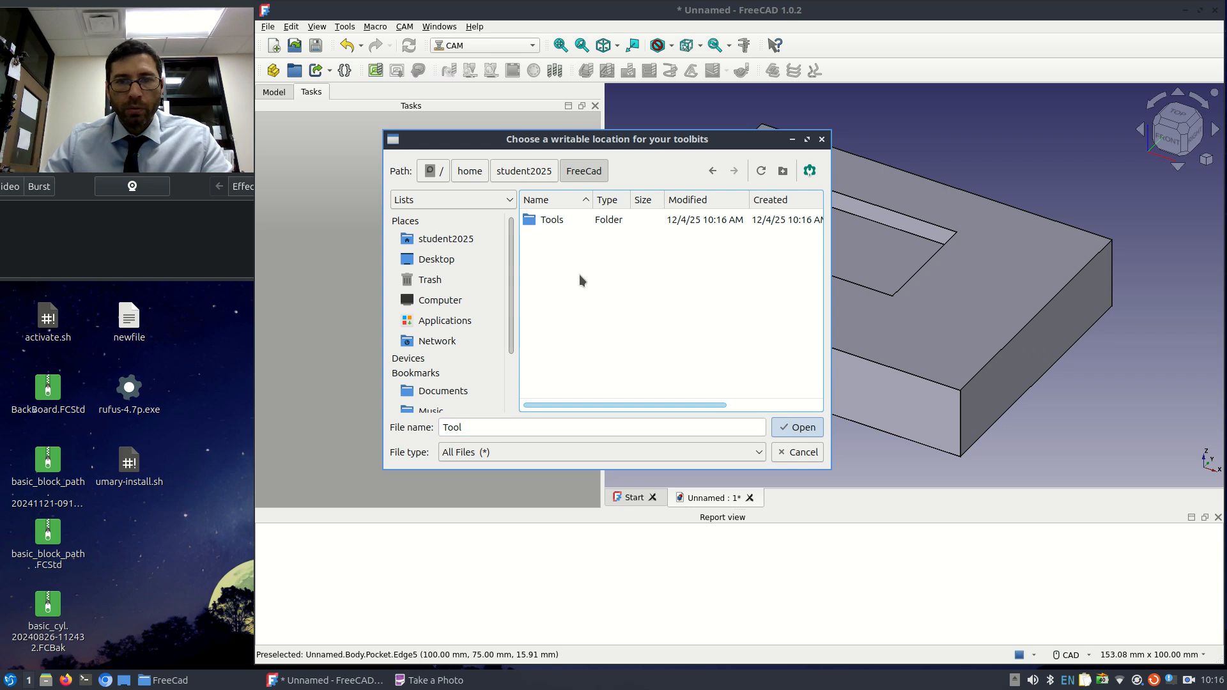
click(553, 219)
click(778, 427)
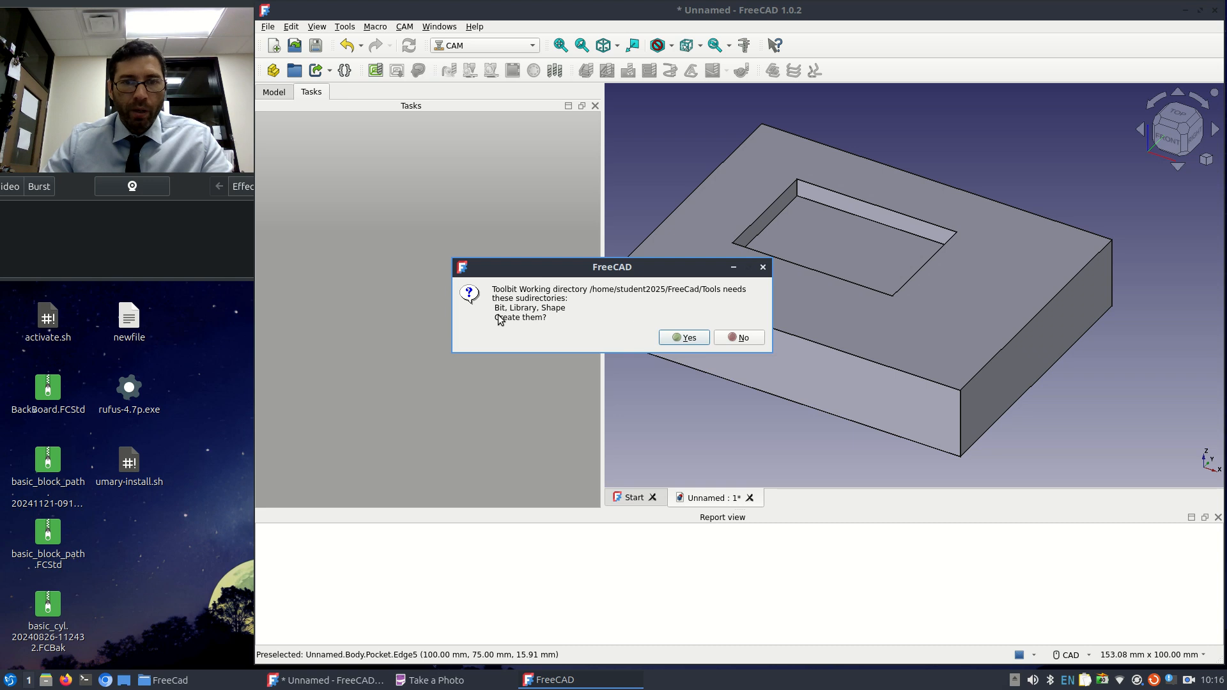
- Create the Bit, Library and Shape subdirectories and copy the example files into Bit and Library
click(673, 338)
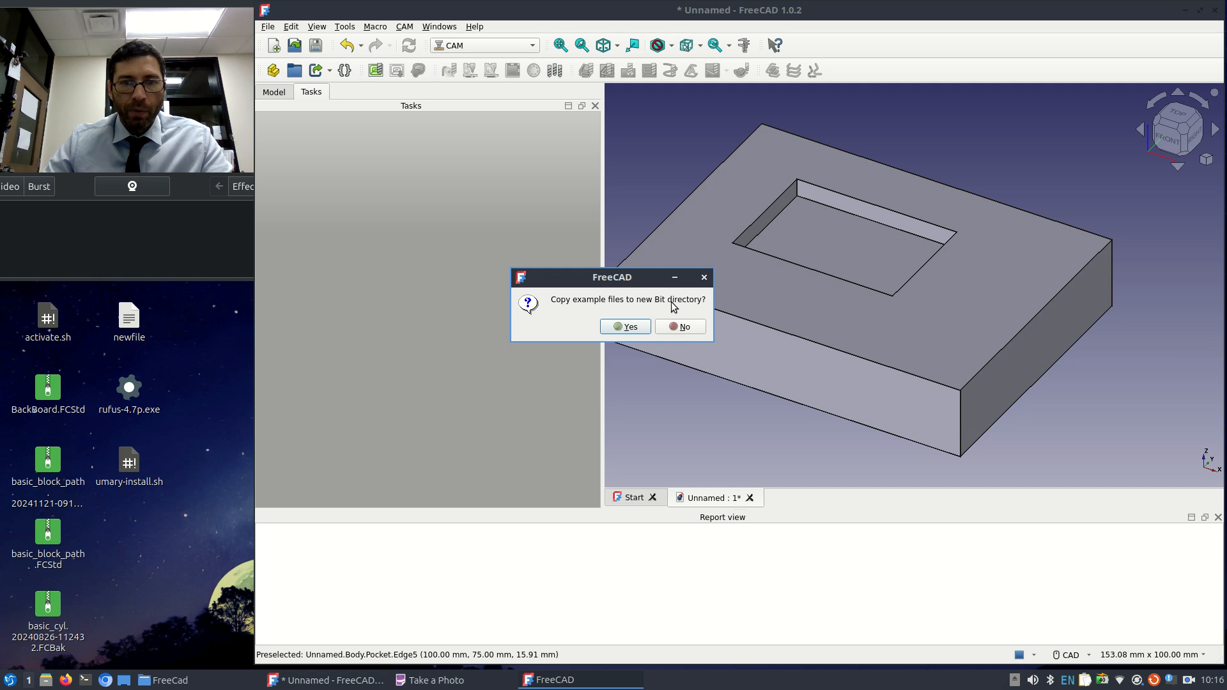
click(623, 328)
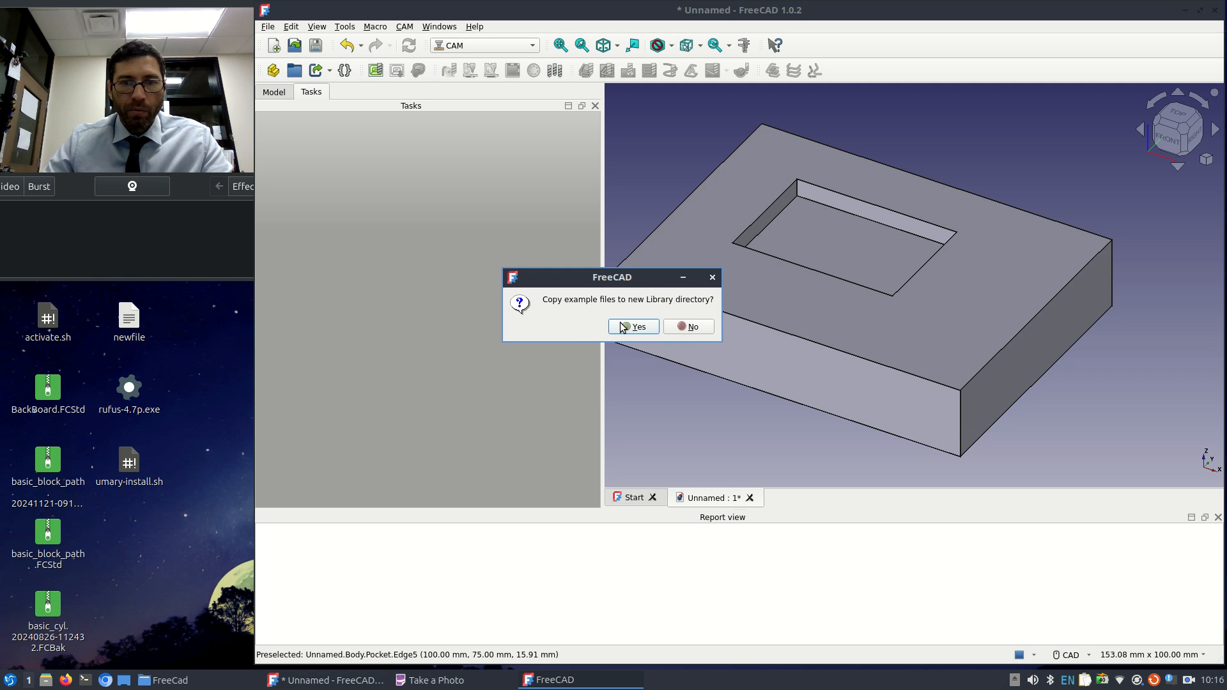
click(632, 327)
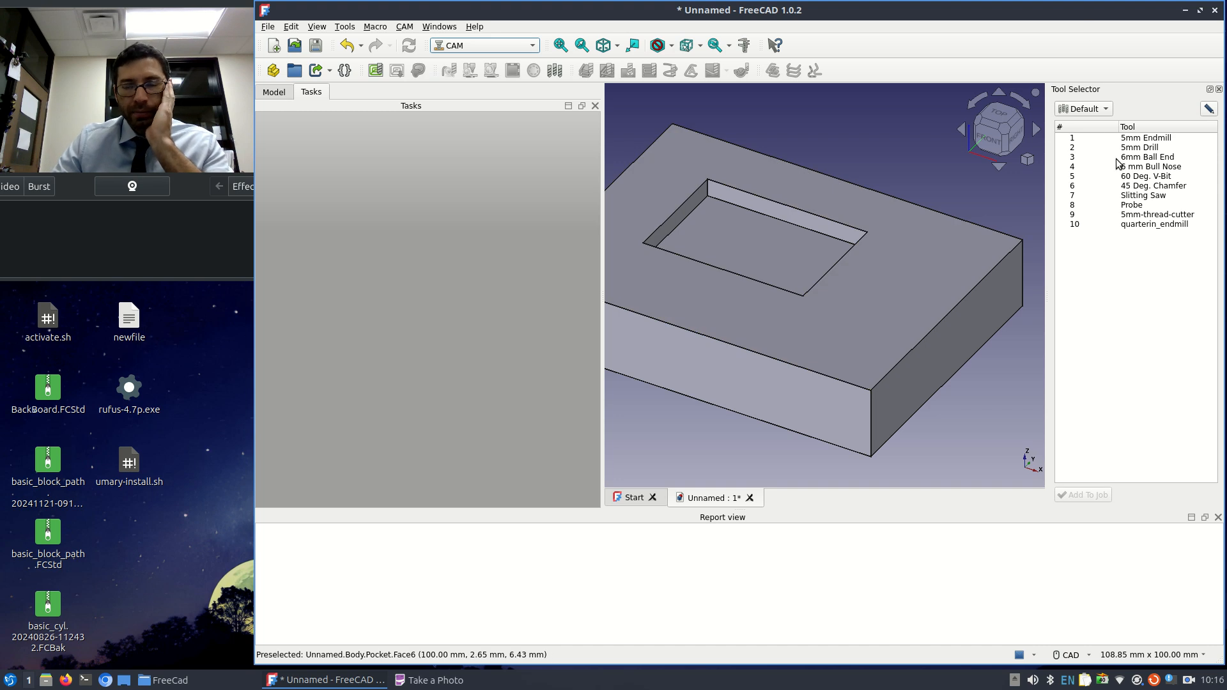
- Narrow the Tasks panel to give the 3D view of the block more room
mouse_move(1118, 162)
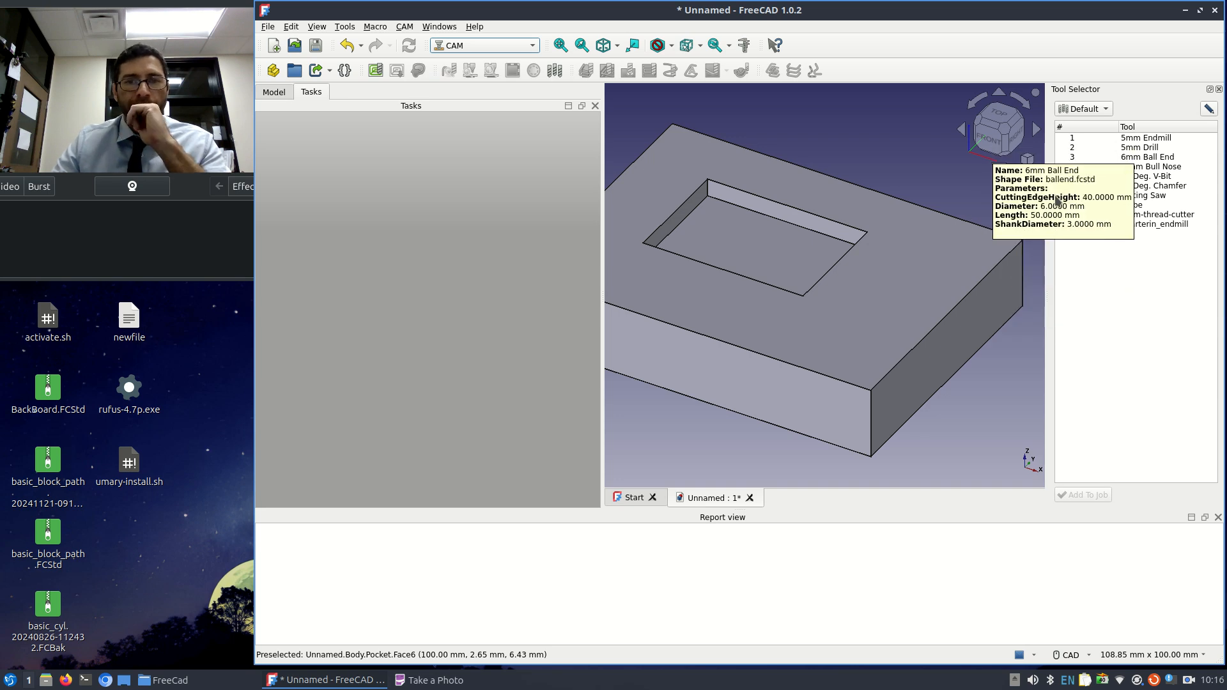
drag(603, 285, 411, 285)
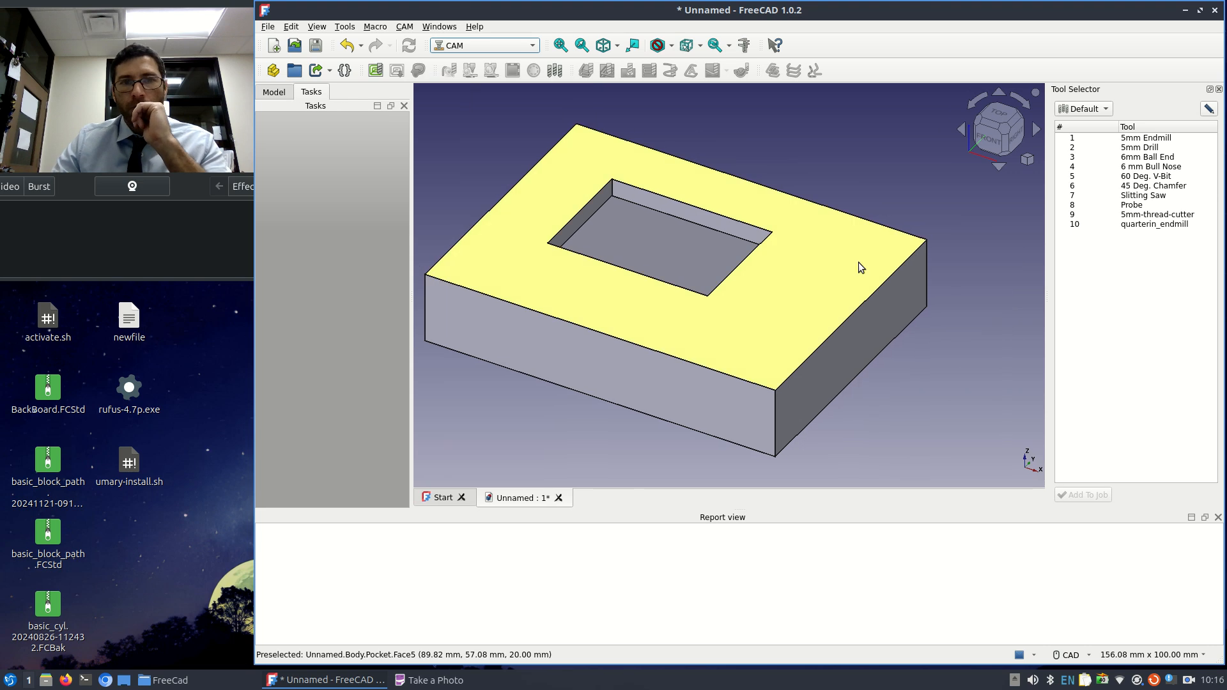
mouse_move(1120, 200)
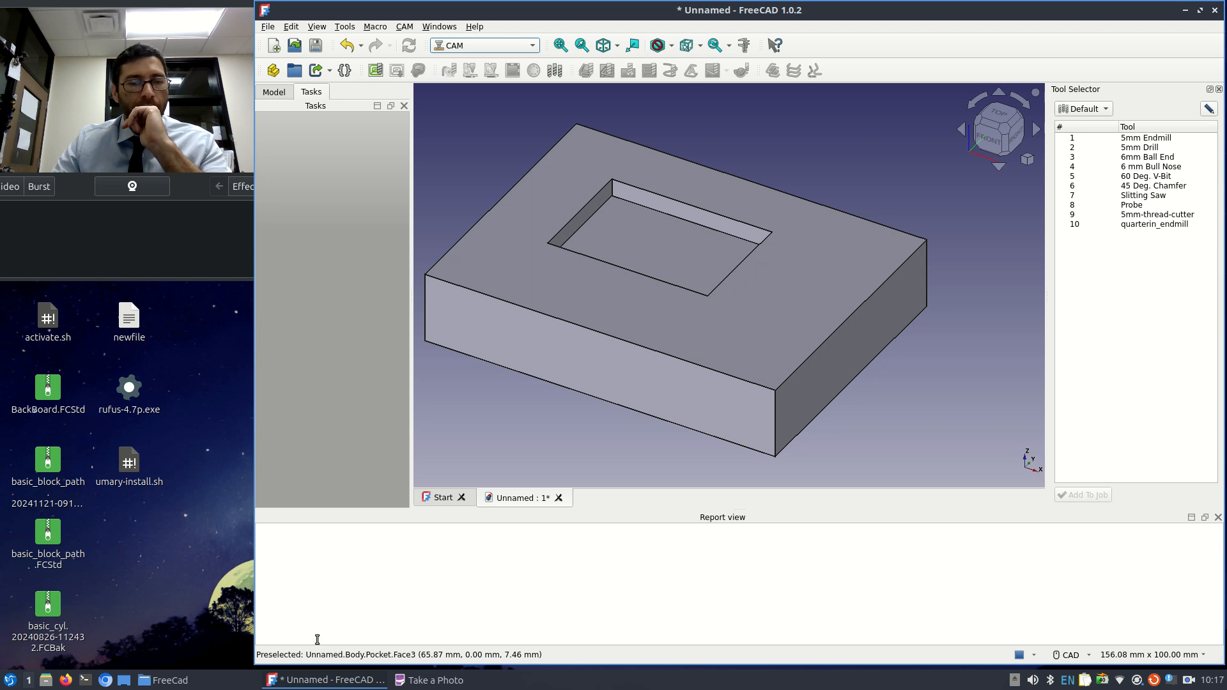
- Switch to the file manager and inspect the contents of the Bit, Library and Shape folders inside Tools
click(217, 685)
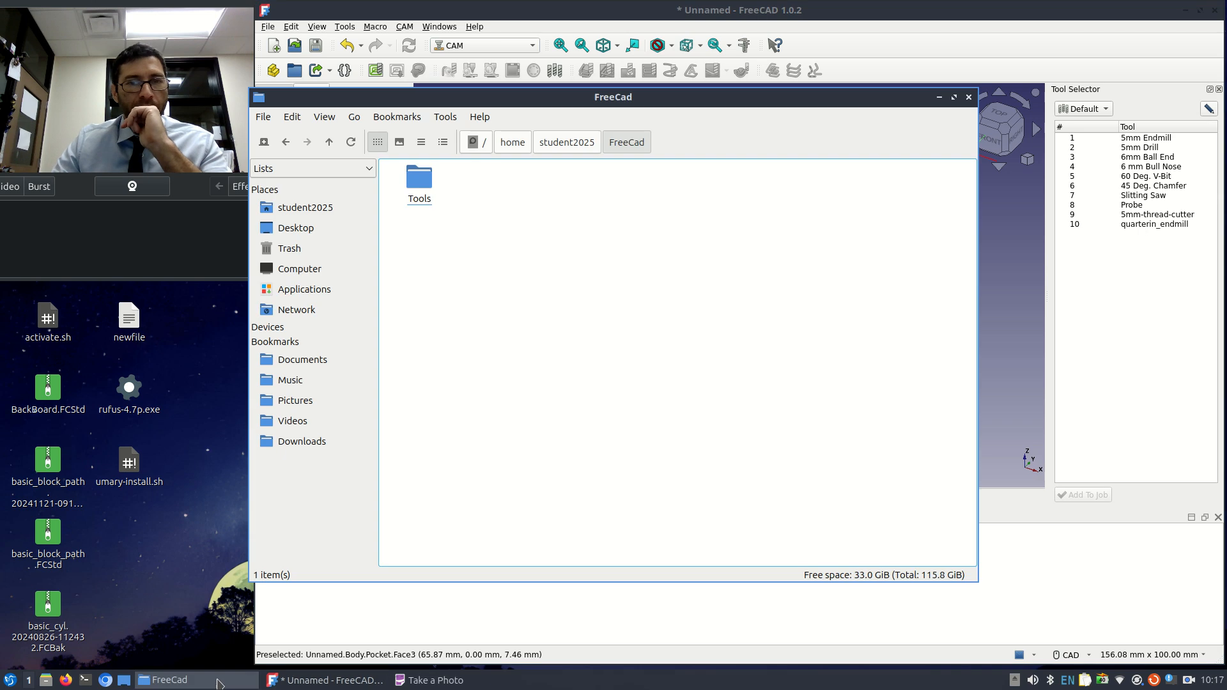
click(419, 181)
double_click(420, 185)
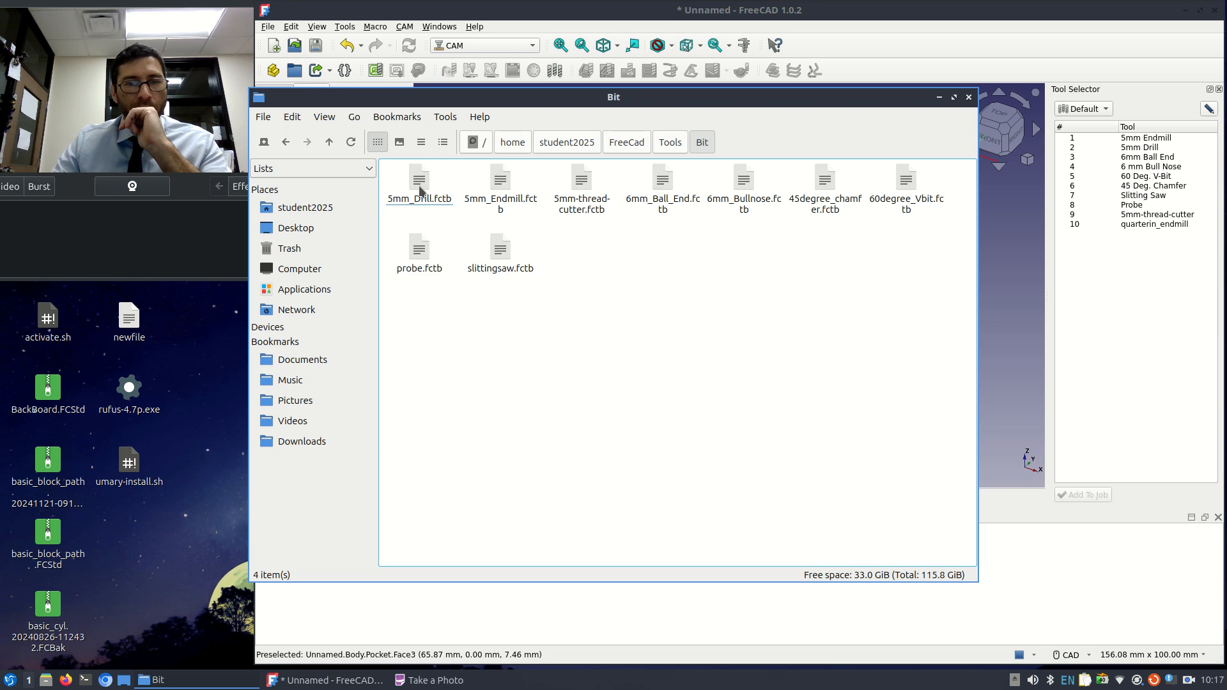
click(285, 142)
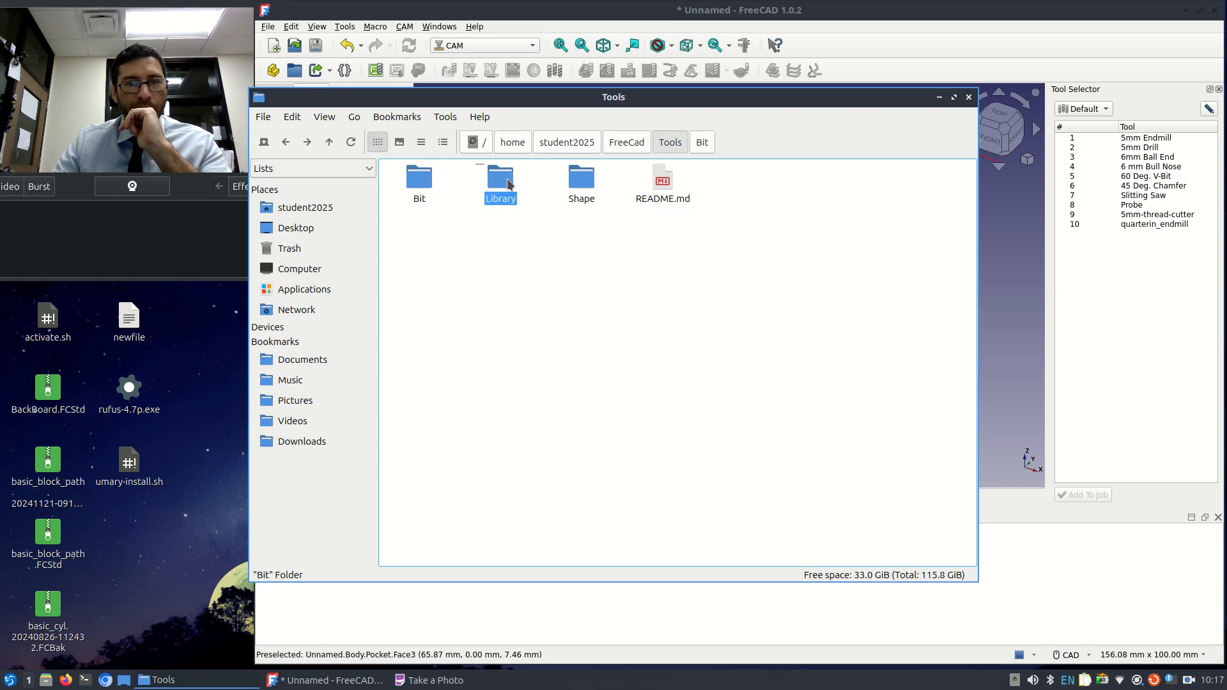
double_click(501, 182)
click(286, 142)
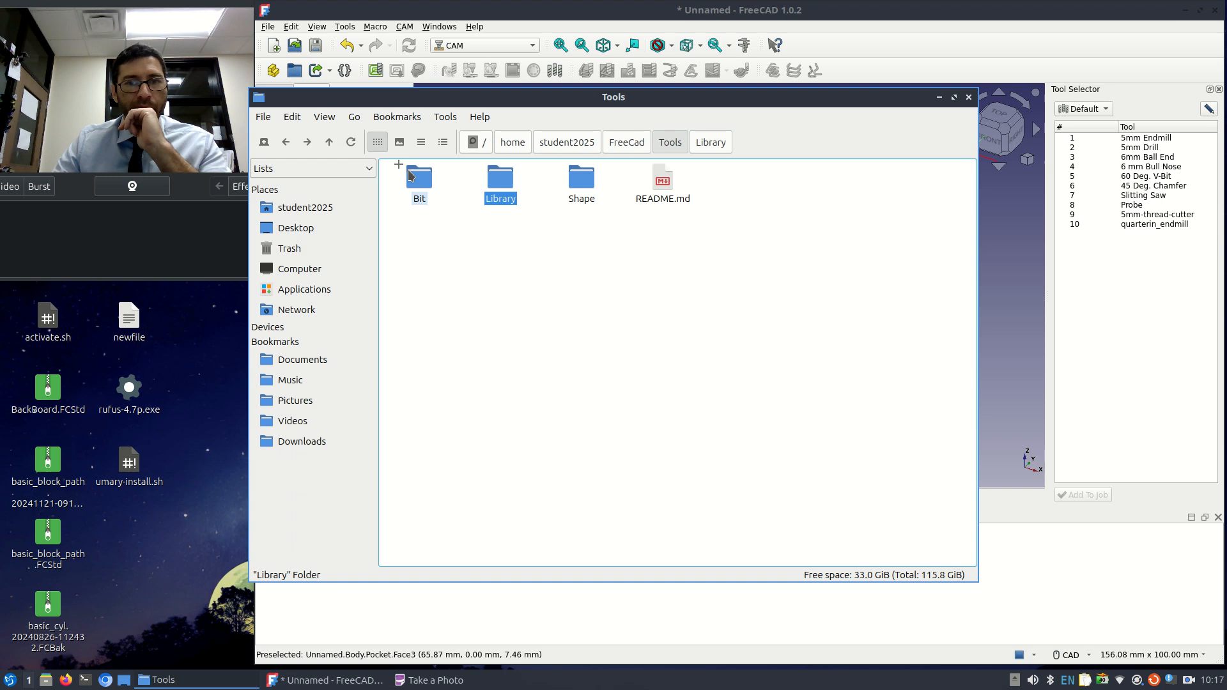
double_click(578, 187)
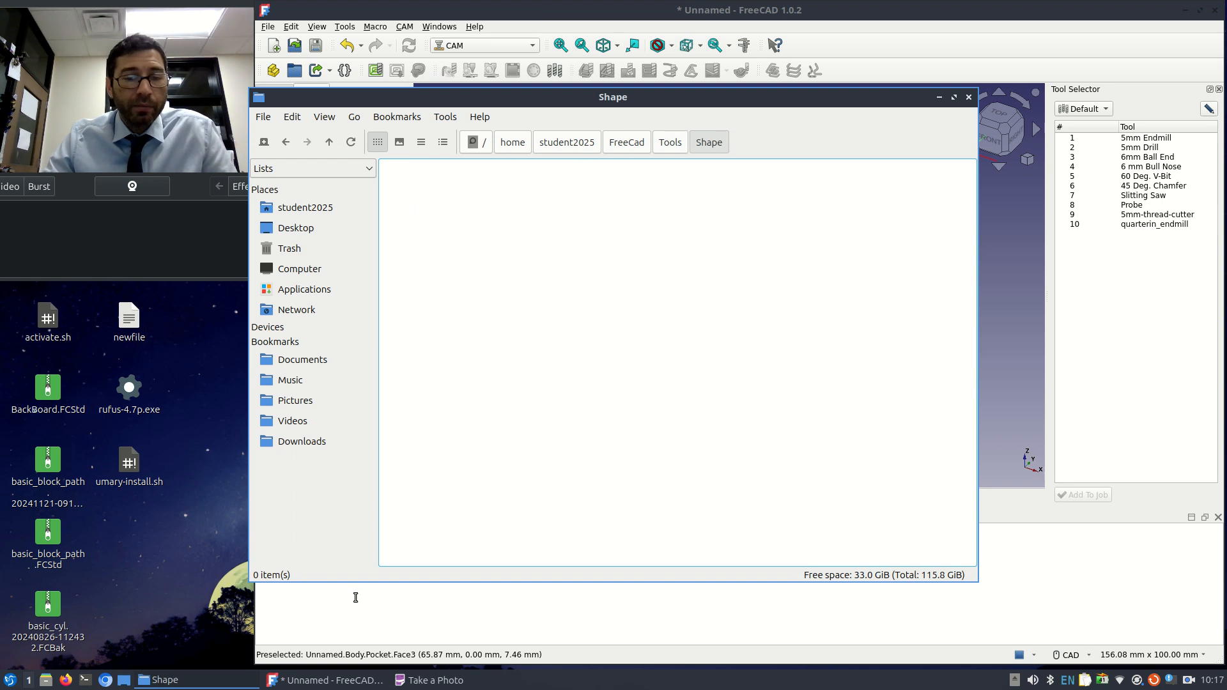
- Open a terminal, begin a cd command with the path /snap/freecad/1634/ and list the folders available there
click(86, 680)
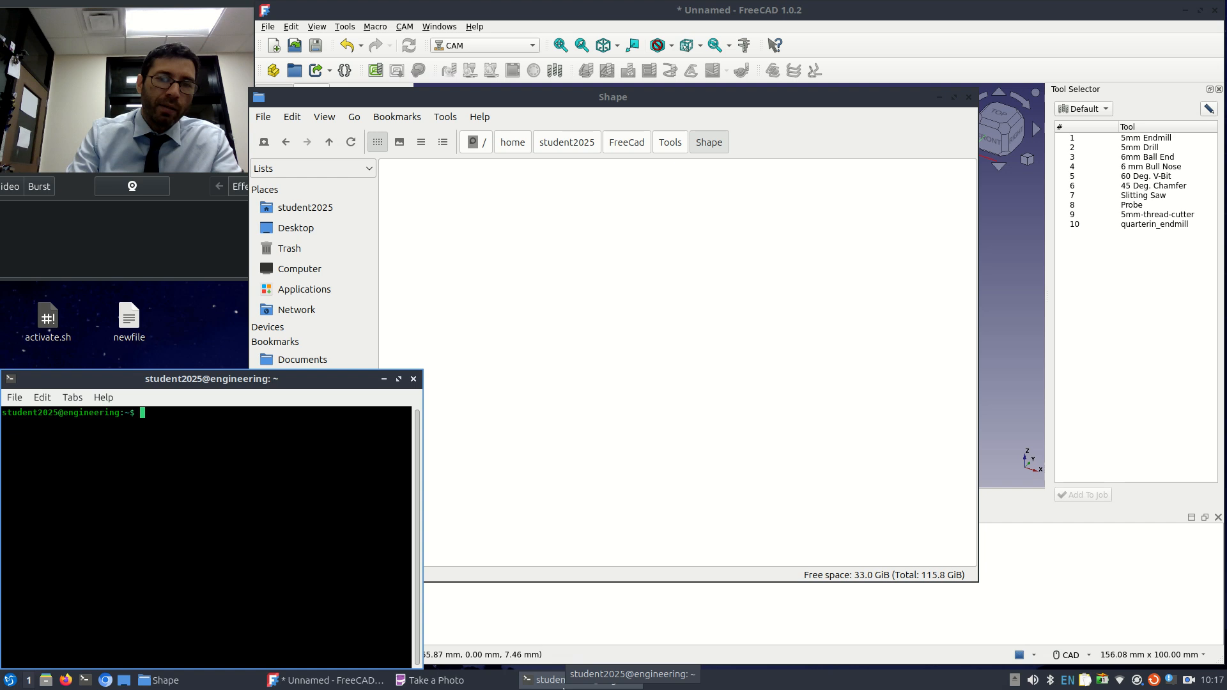
text(cd )
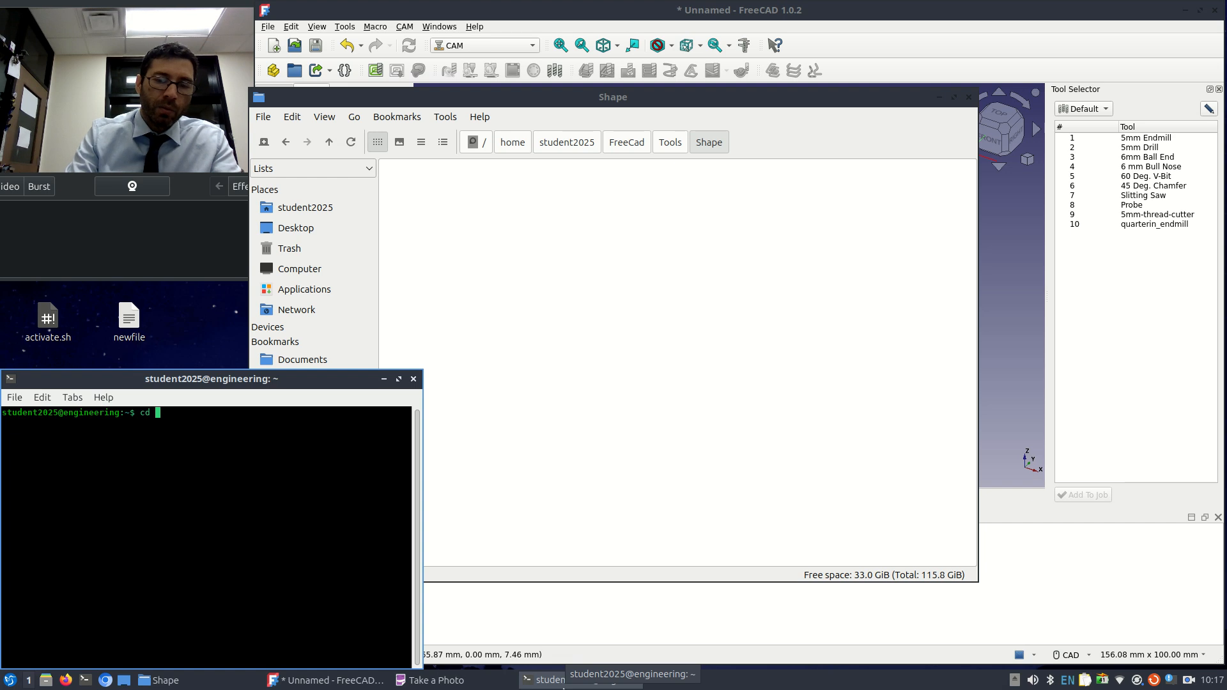
text(/)
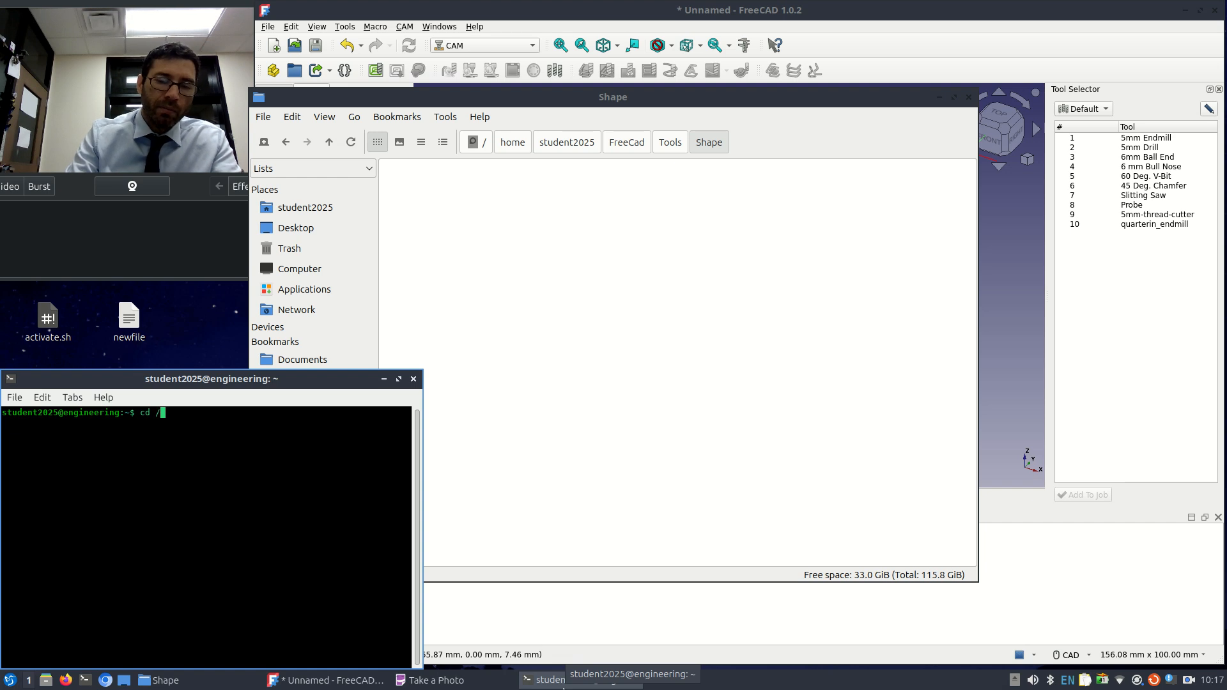
text(snap/)
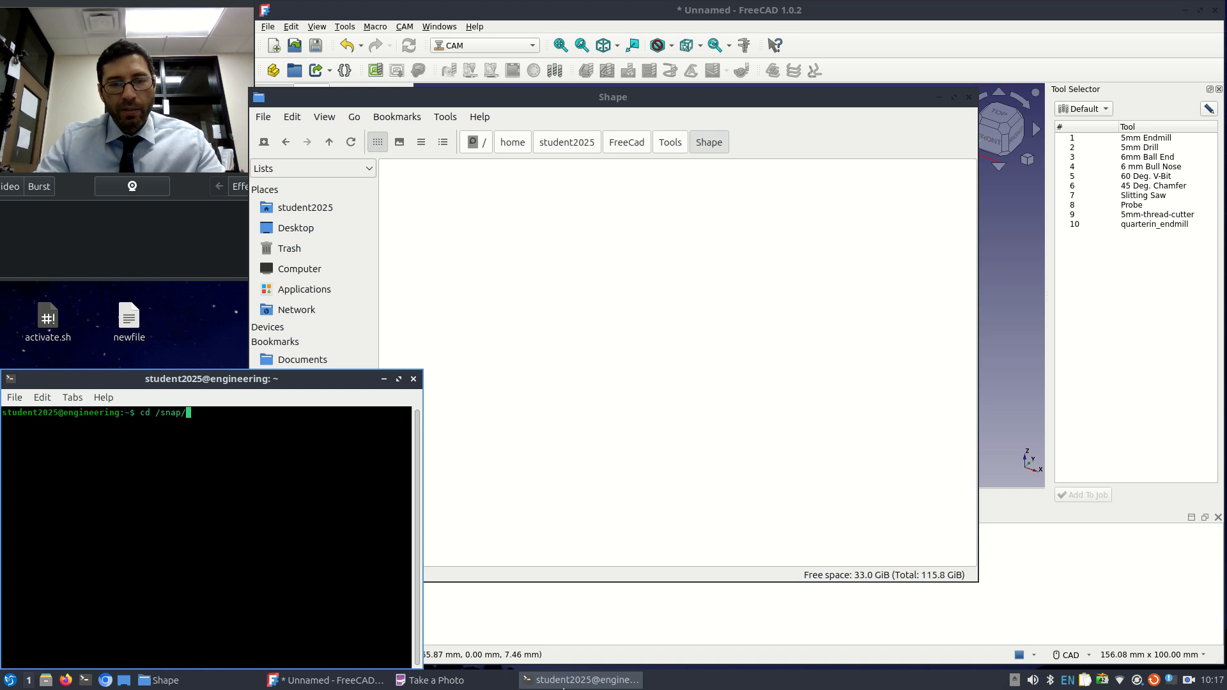
text(freecad/)
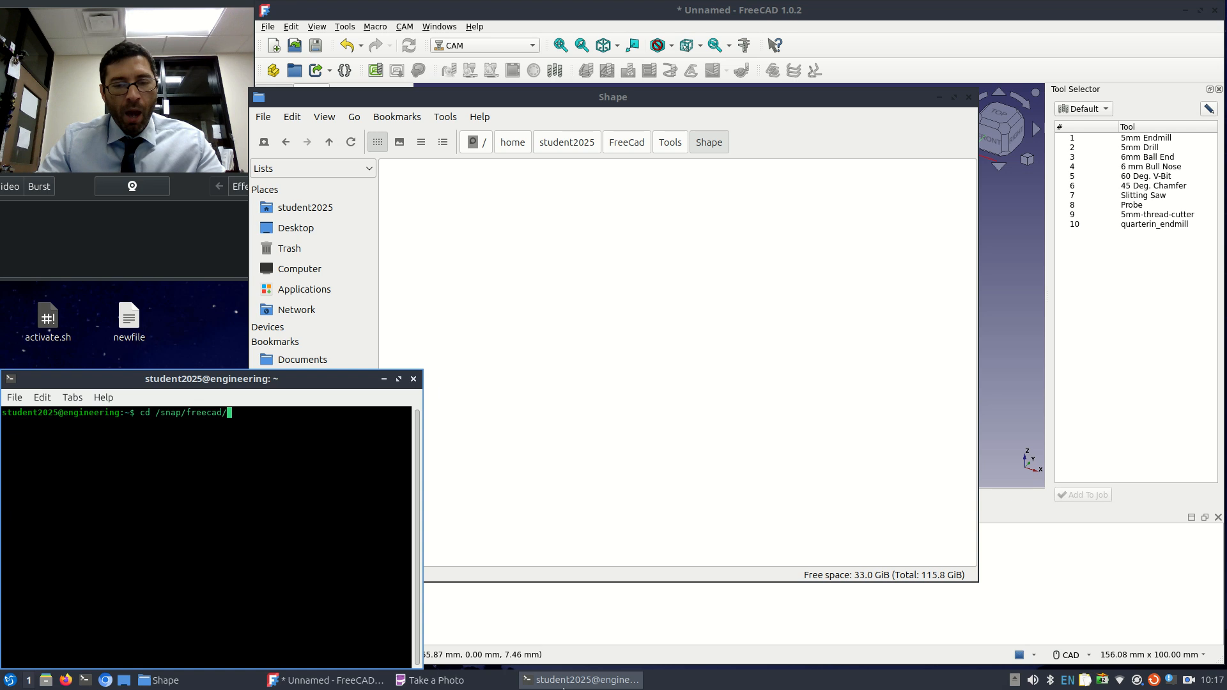
text(1634/)
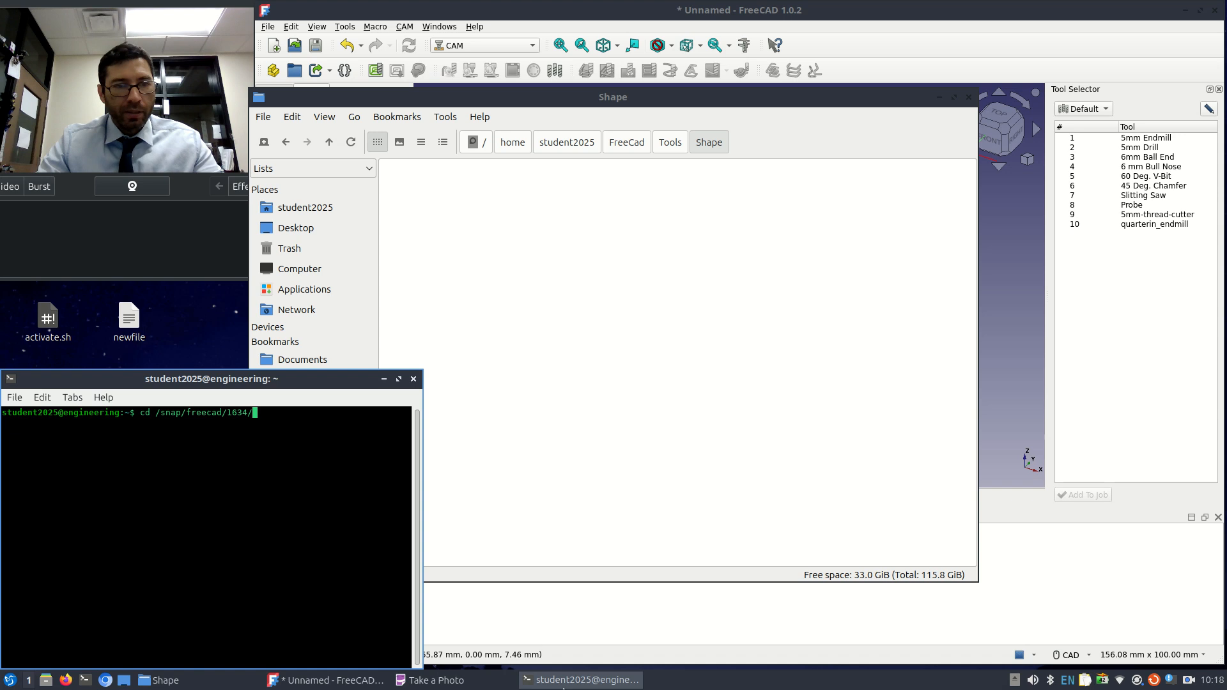
key(Tab)
key(Tab)
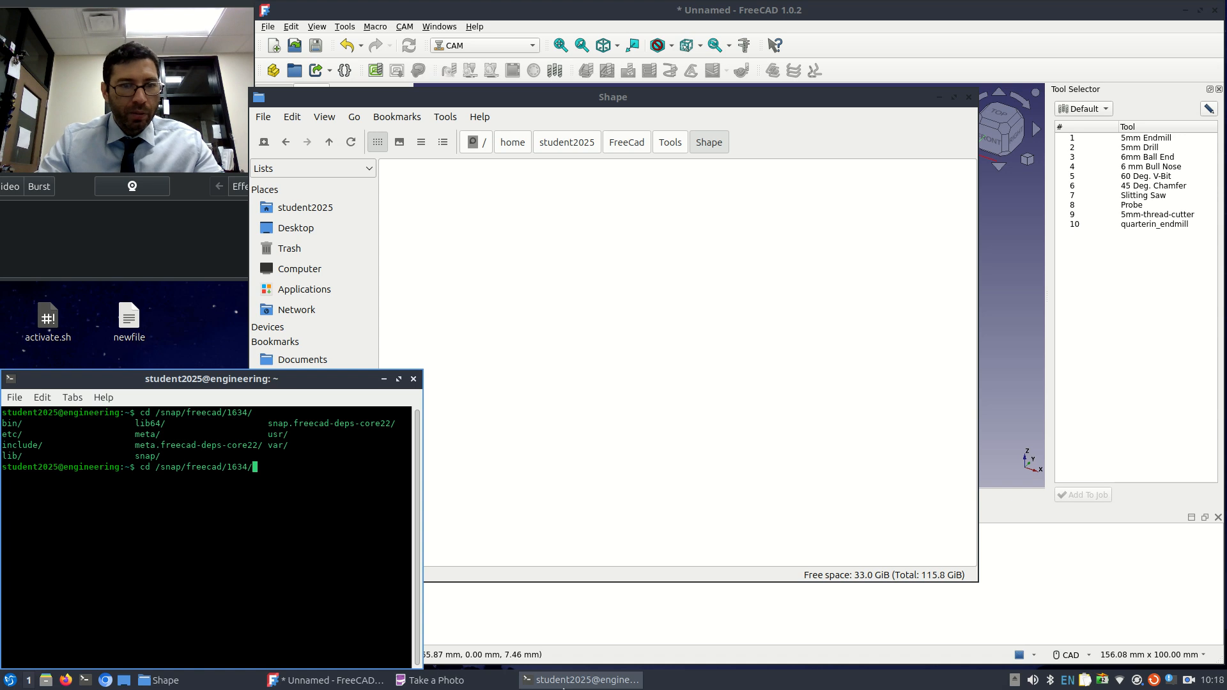
- Extend the cd path with usr/Mod/, listing the available subfolders at each level
text(usr/)
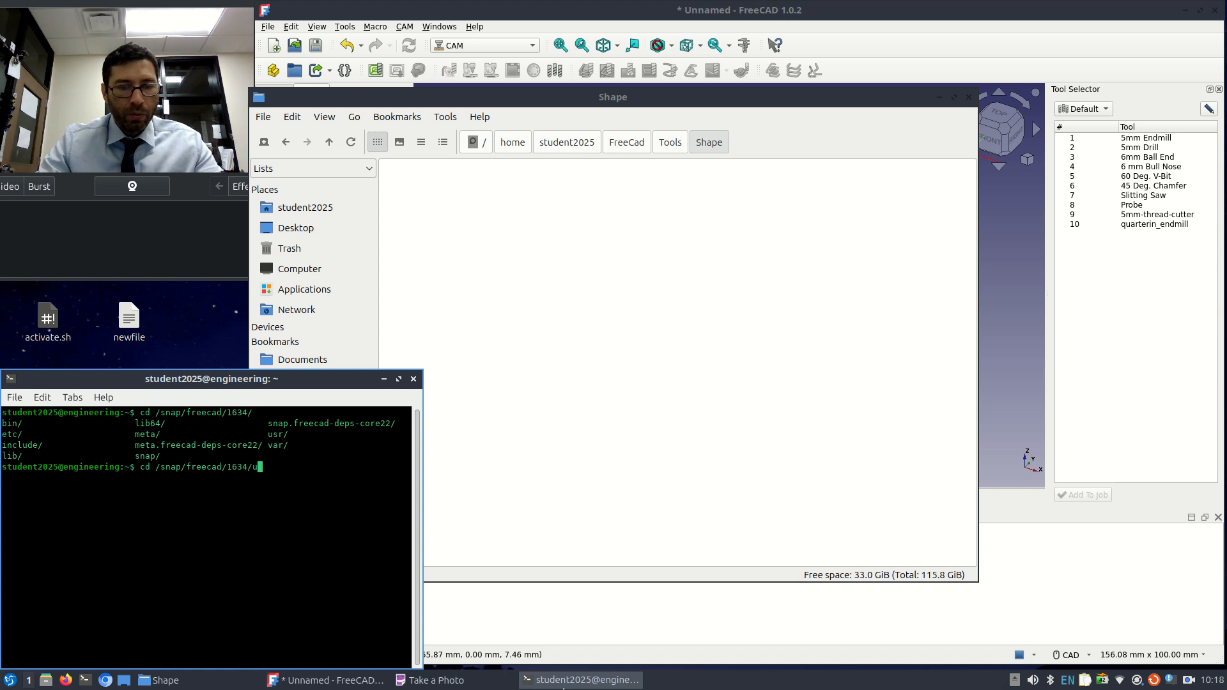
key(Tab)
key(Tab)
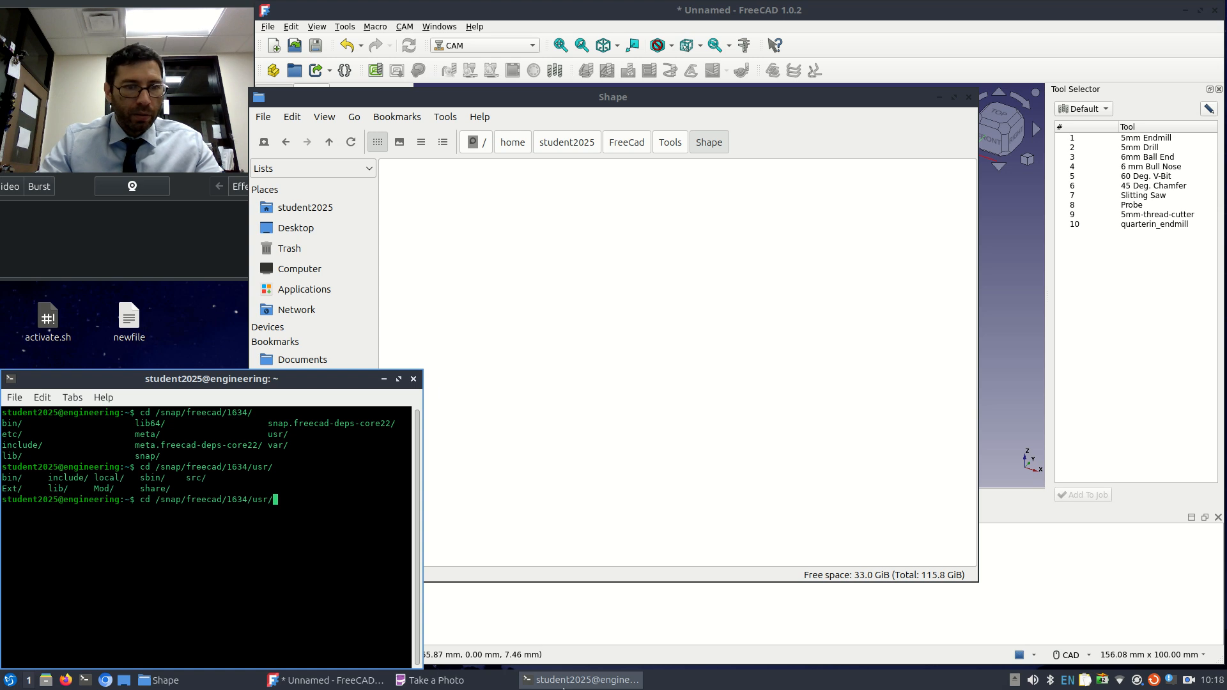
text(Mod/)
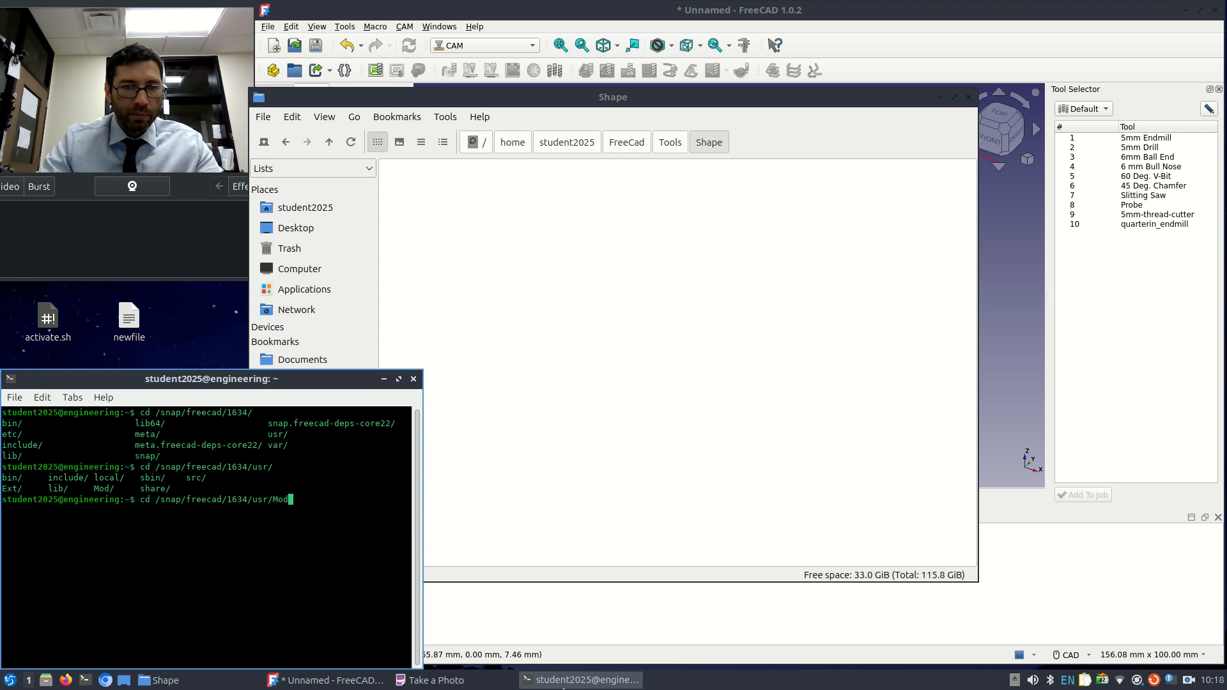
key(Tab)
key(Tab)
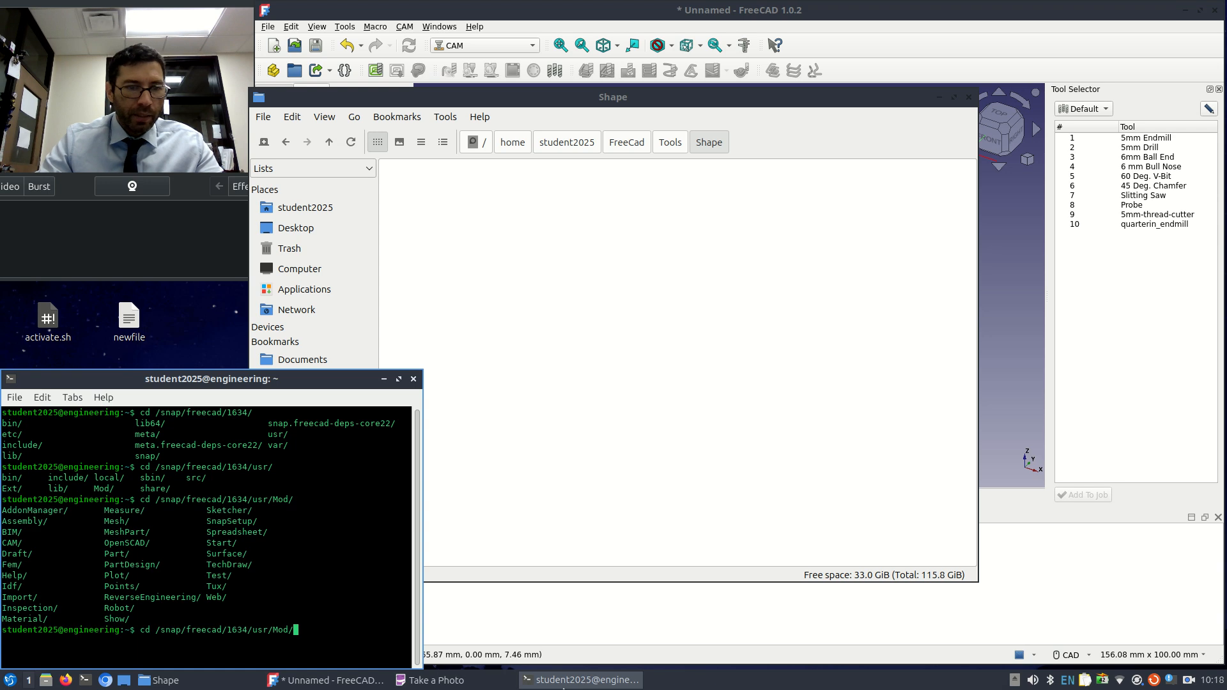
- Complete the path with CAM/Tools, change to that directory and clear the terminal
text(CAM/)
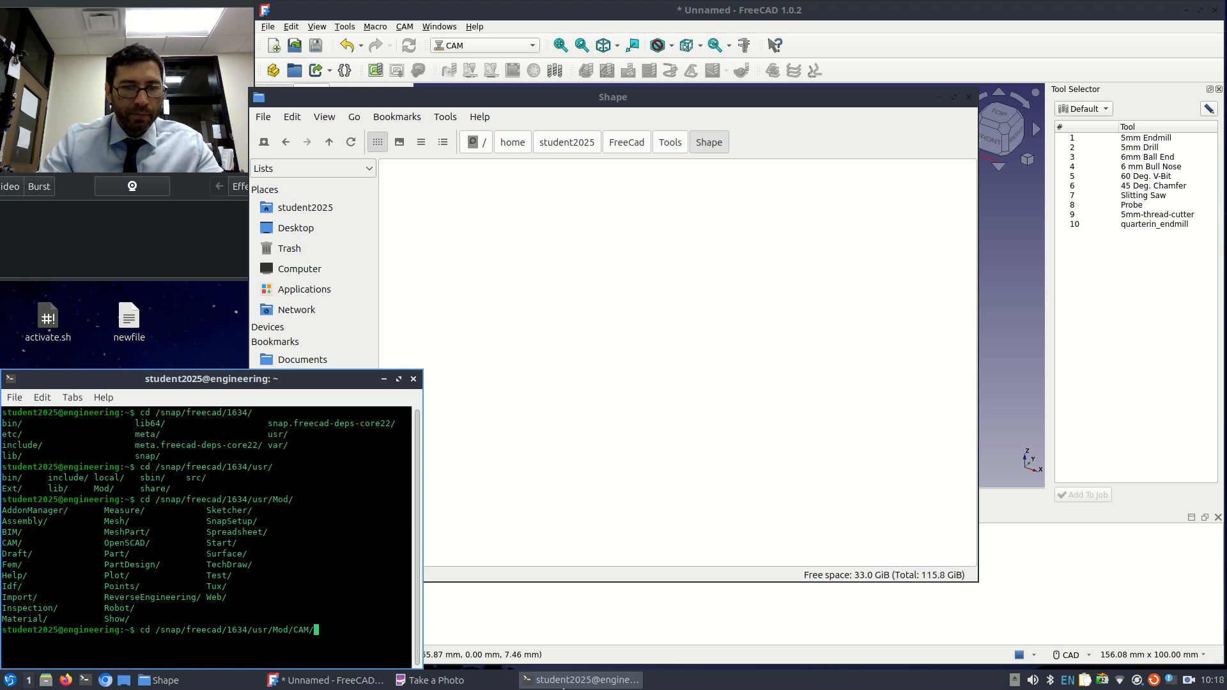
key(Tab)
key(Tab)
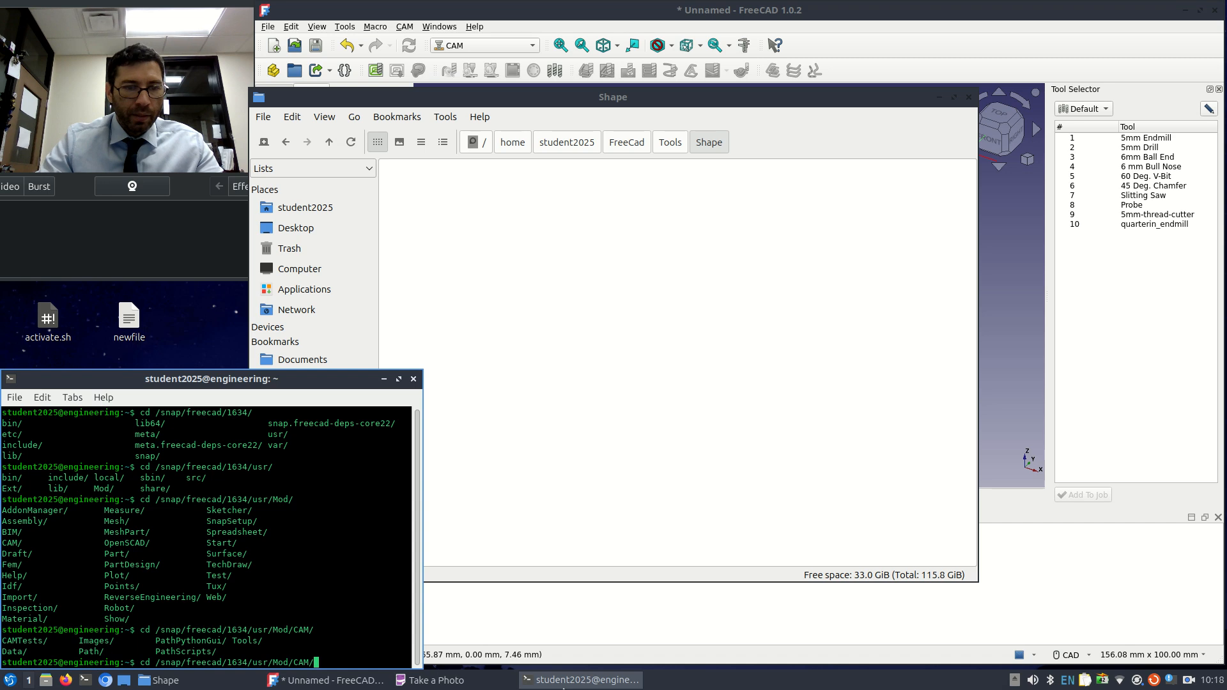
text(Tools)
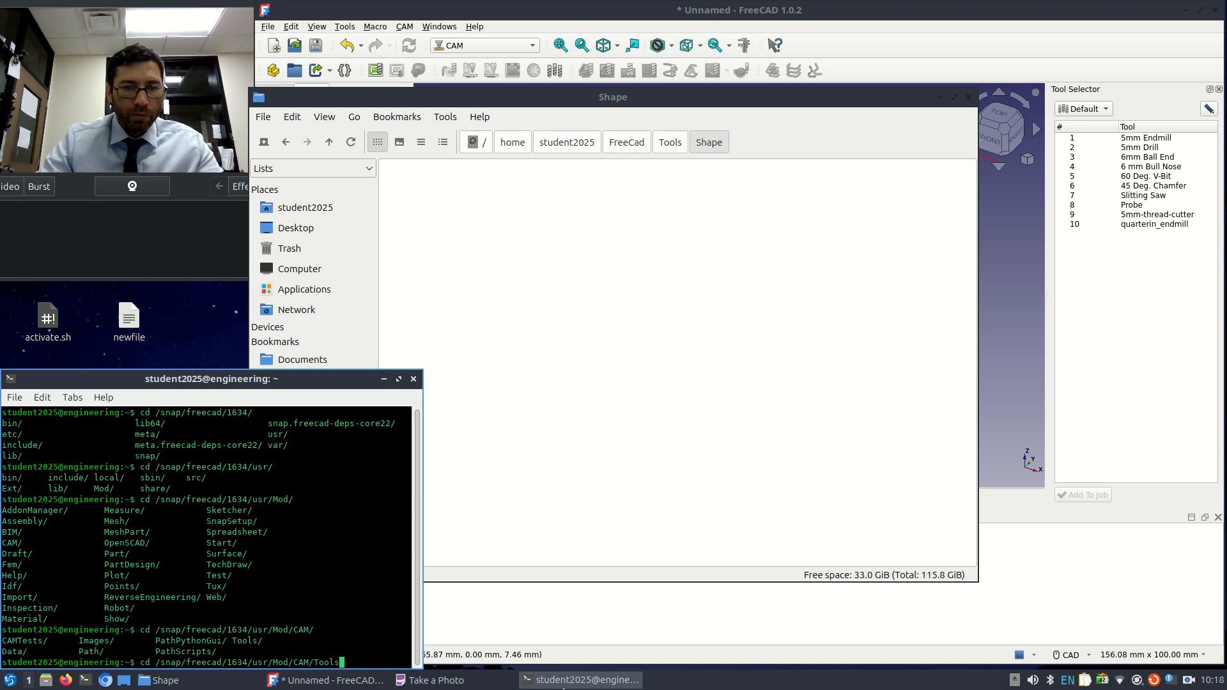
key(Return)
text(cle)
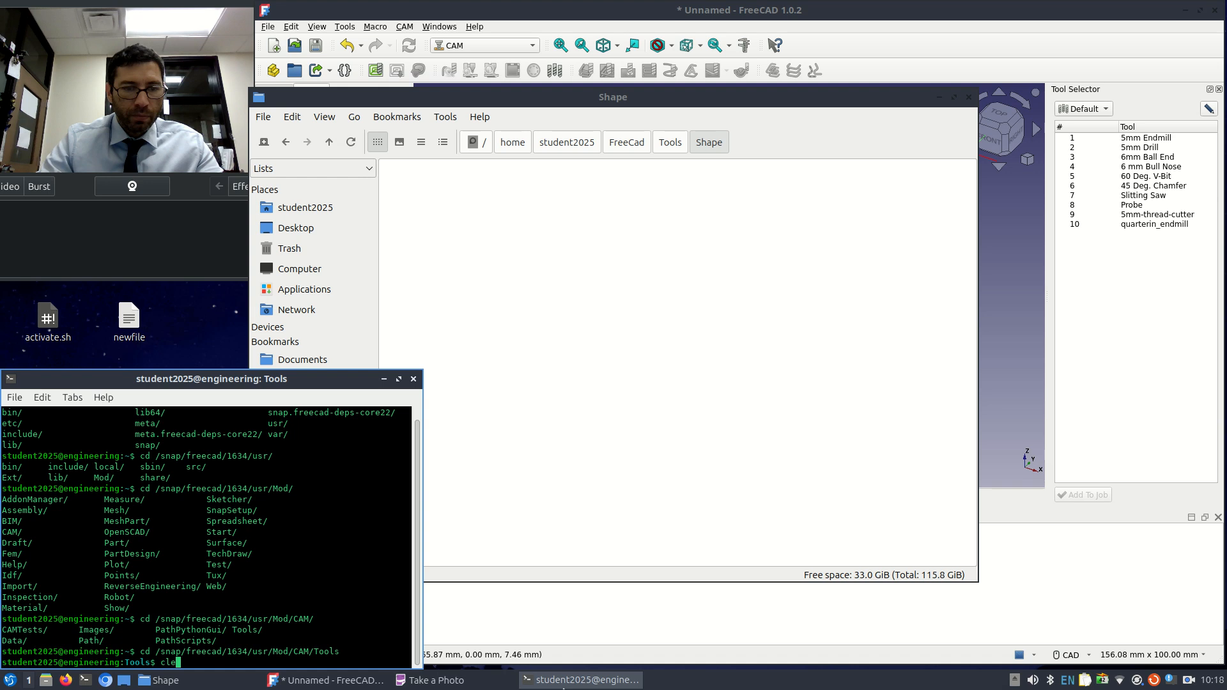
text(ar)
key(Return)
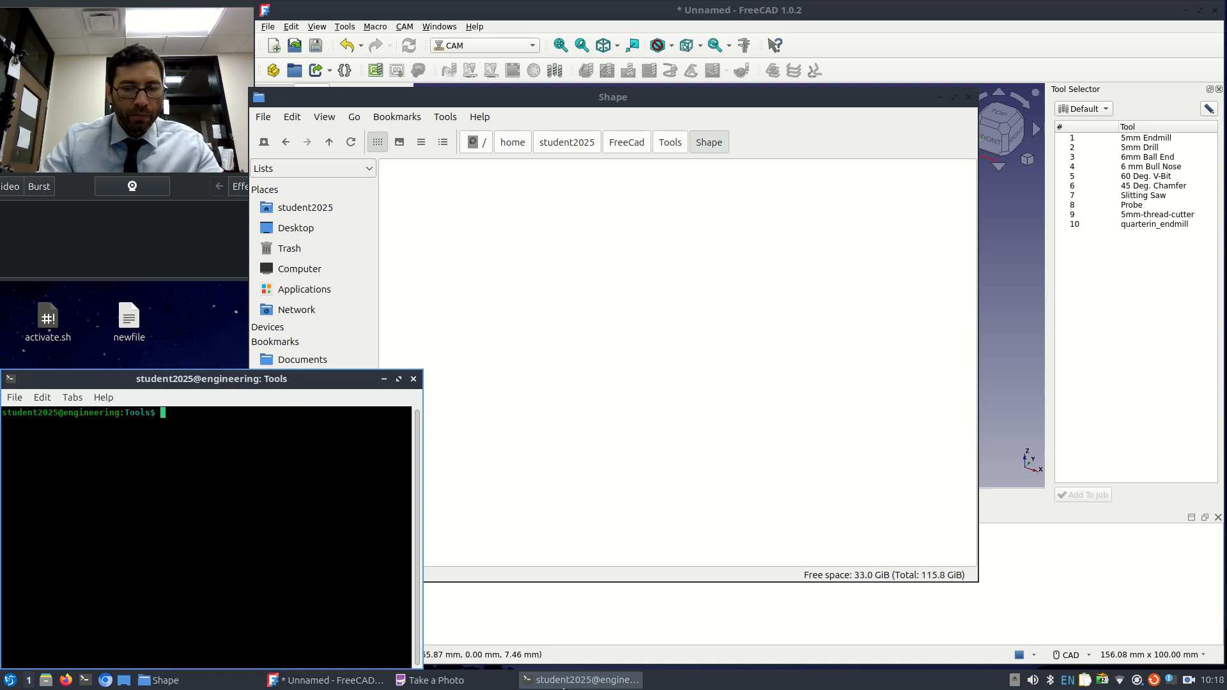
text(pwd)
key(BackSpace)
key(BackSpace)
key(BackSpace)
- Try to change directory again with the recalled path, entered as /snap/freecad/1634/usr/Mod/CAM/Toools, and clear the terminal
key(Up)
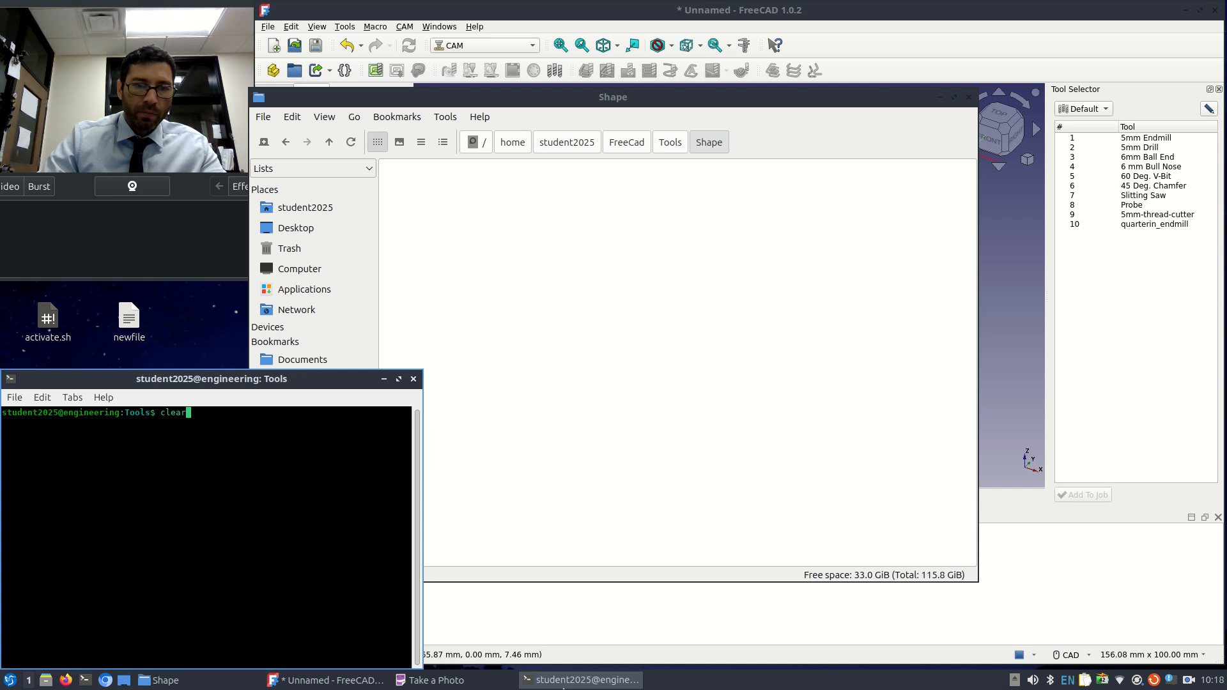
key(Up)
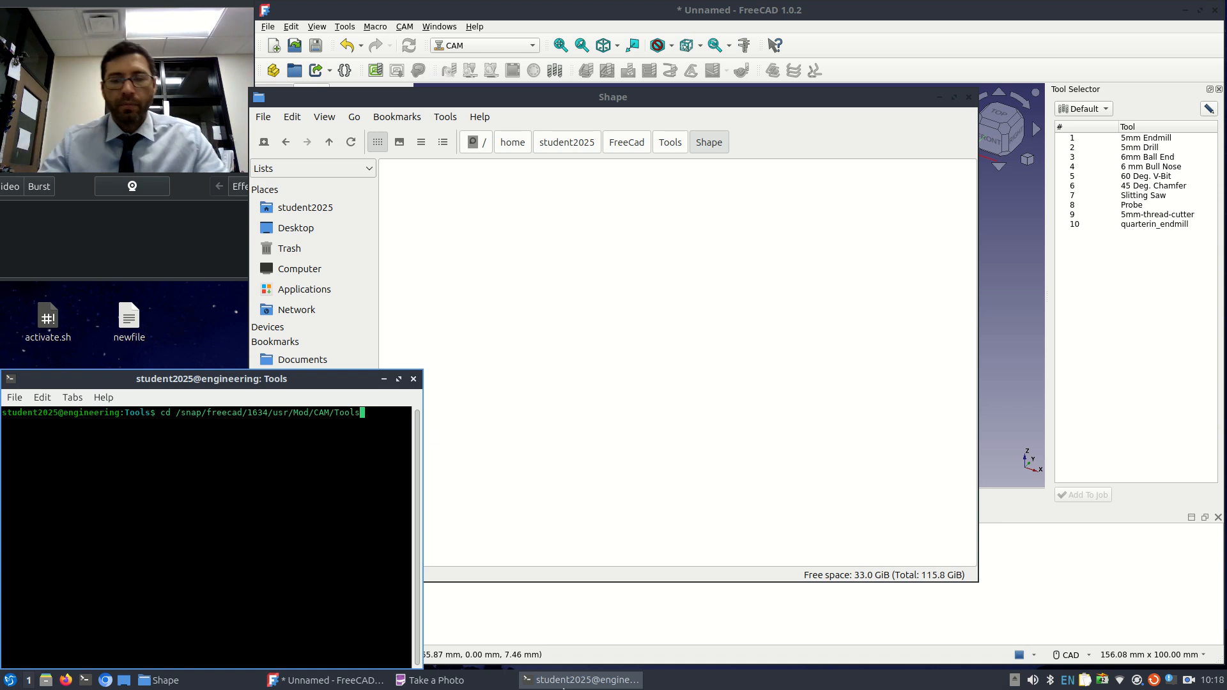
key(BackSpace)
key(BackSpace)
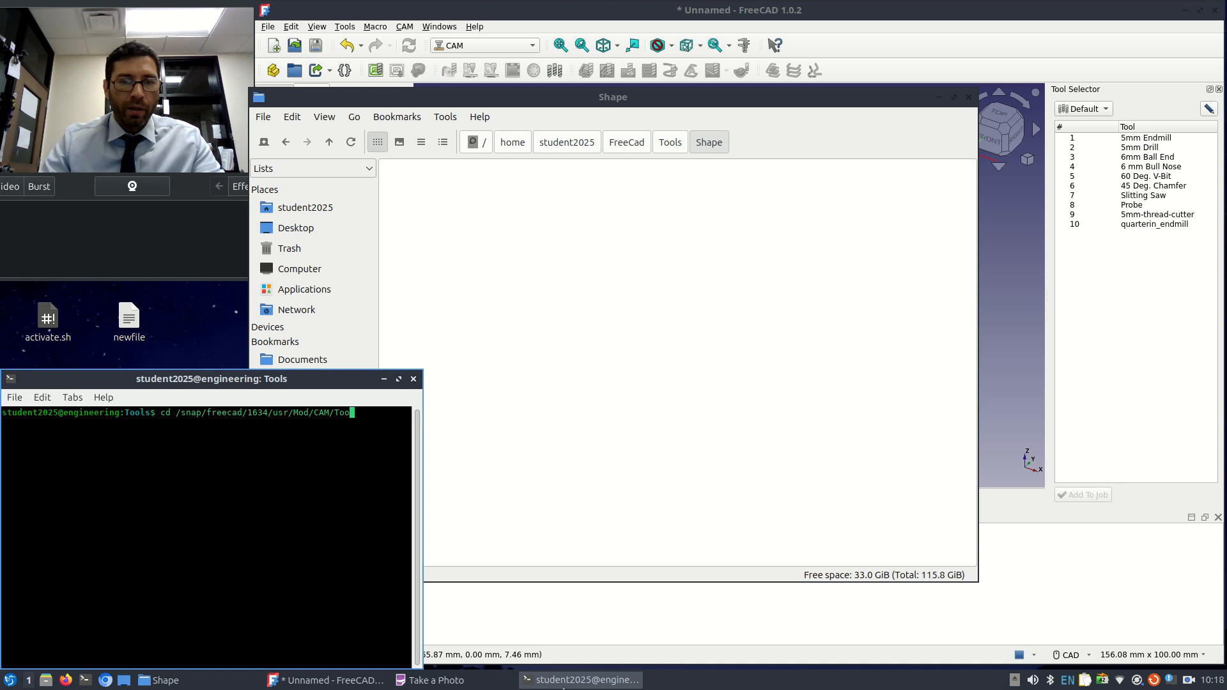
text(ol)
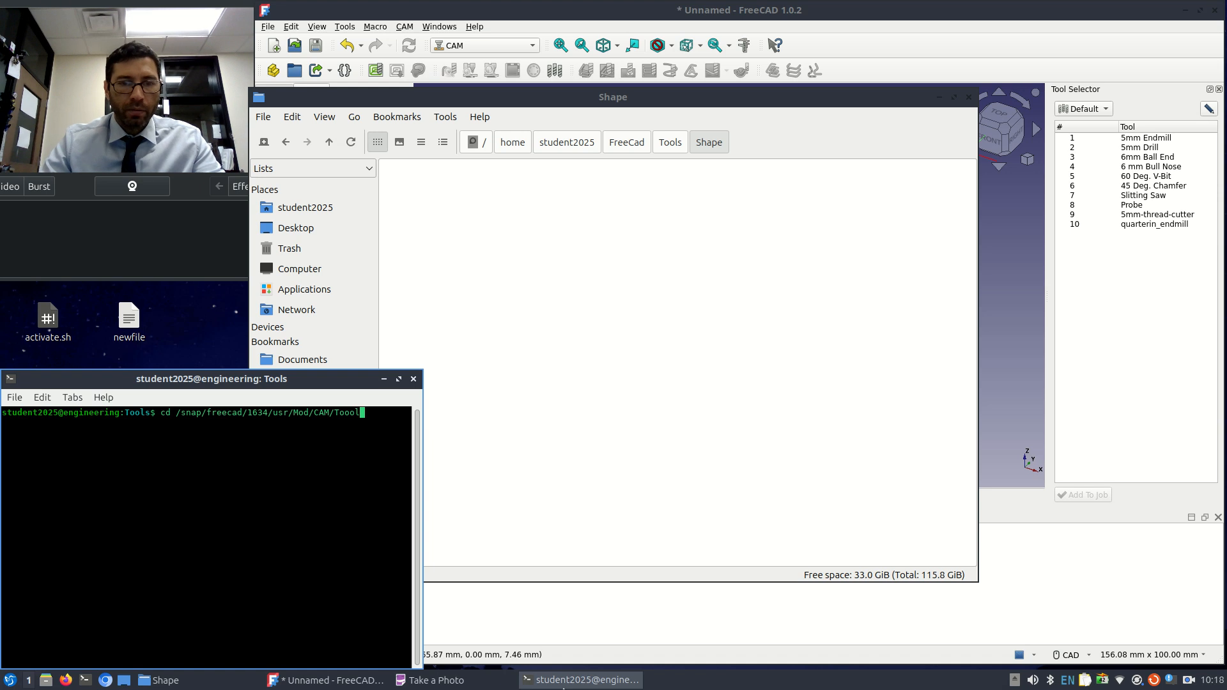
text(s)
key(Return)
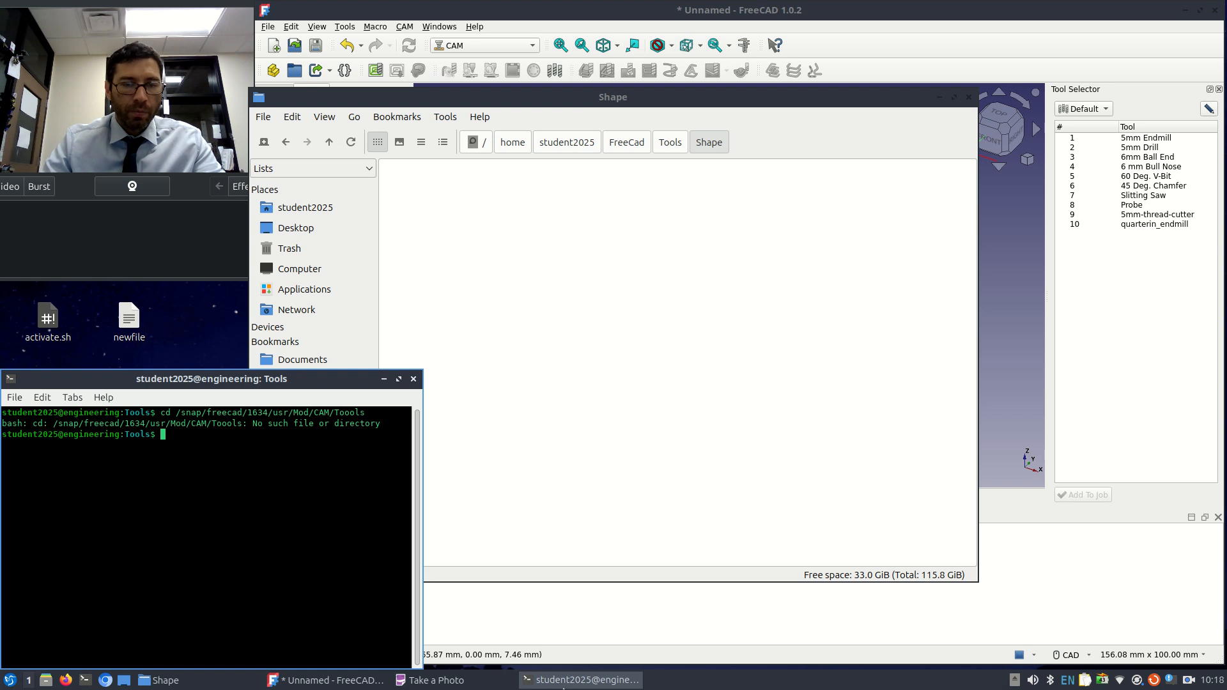
text(clear)
key(Return)
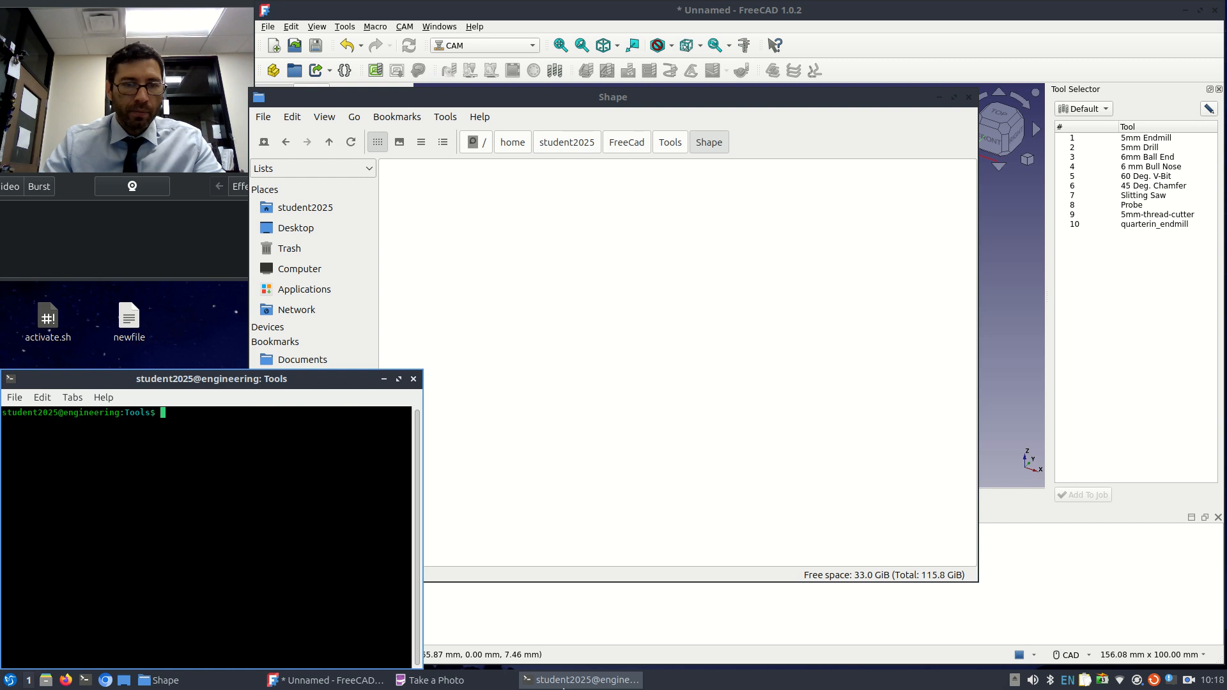
- List the contents of the current Tools directory in the terminal and check the Shape folder window for comparison
text(ls)
key(Return)
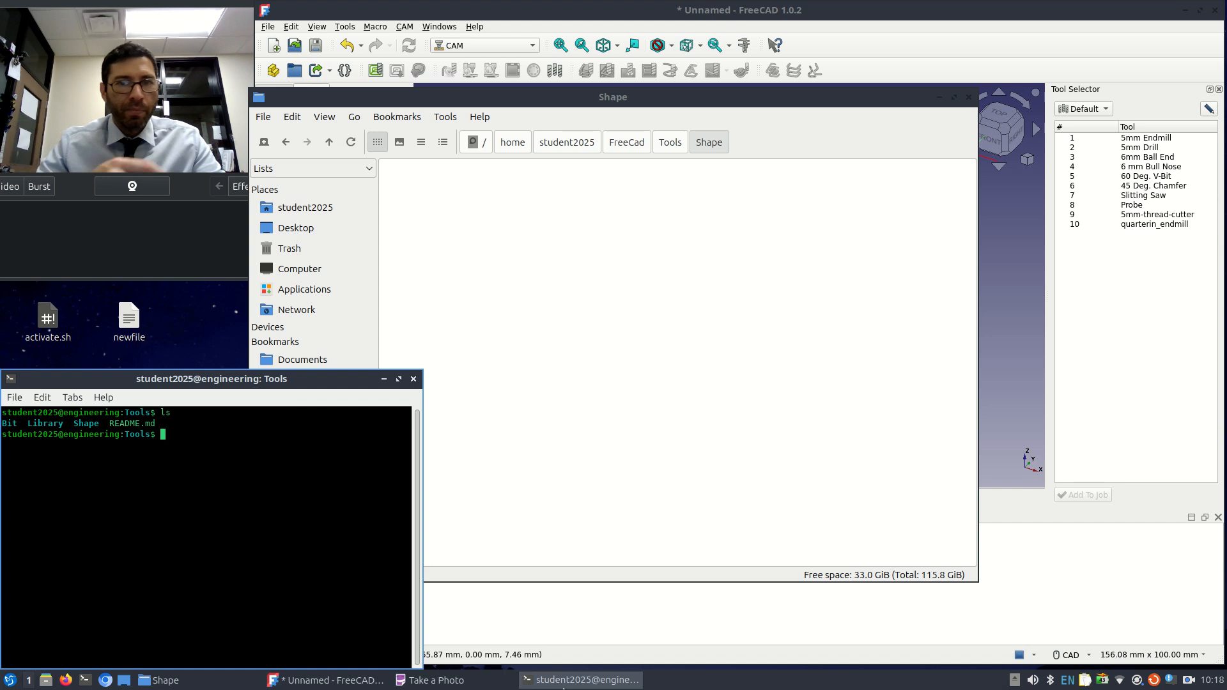
click(473, 546)
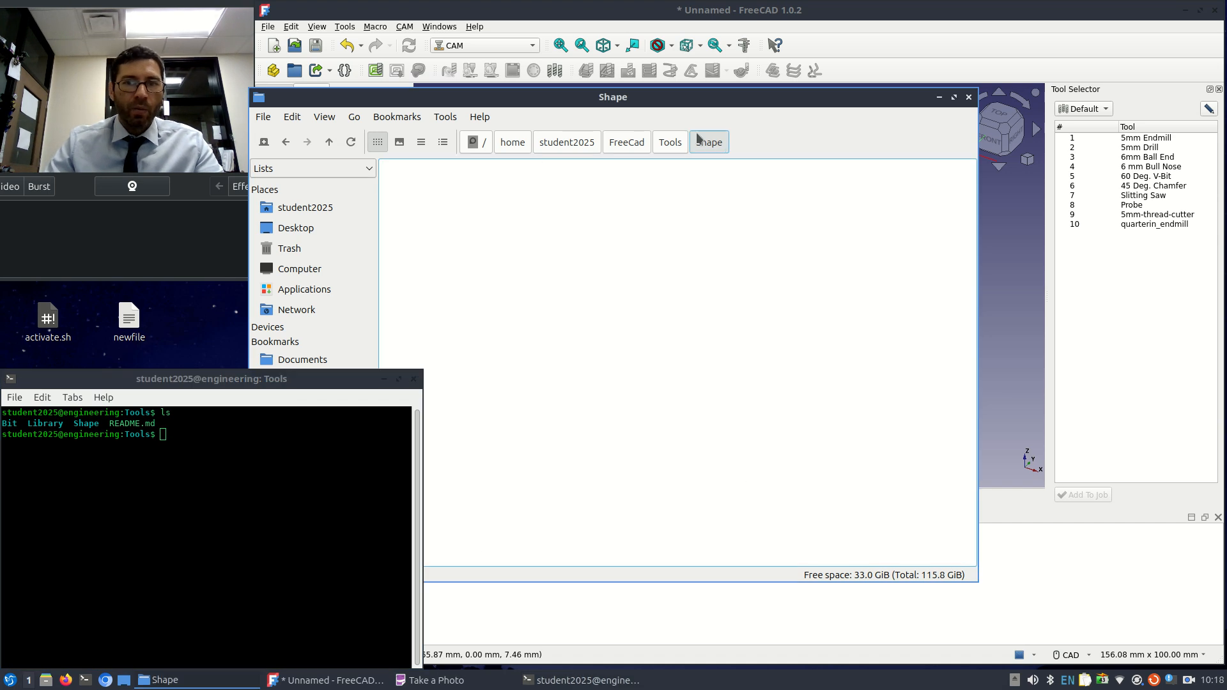
click(39, 480)
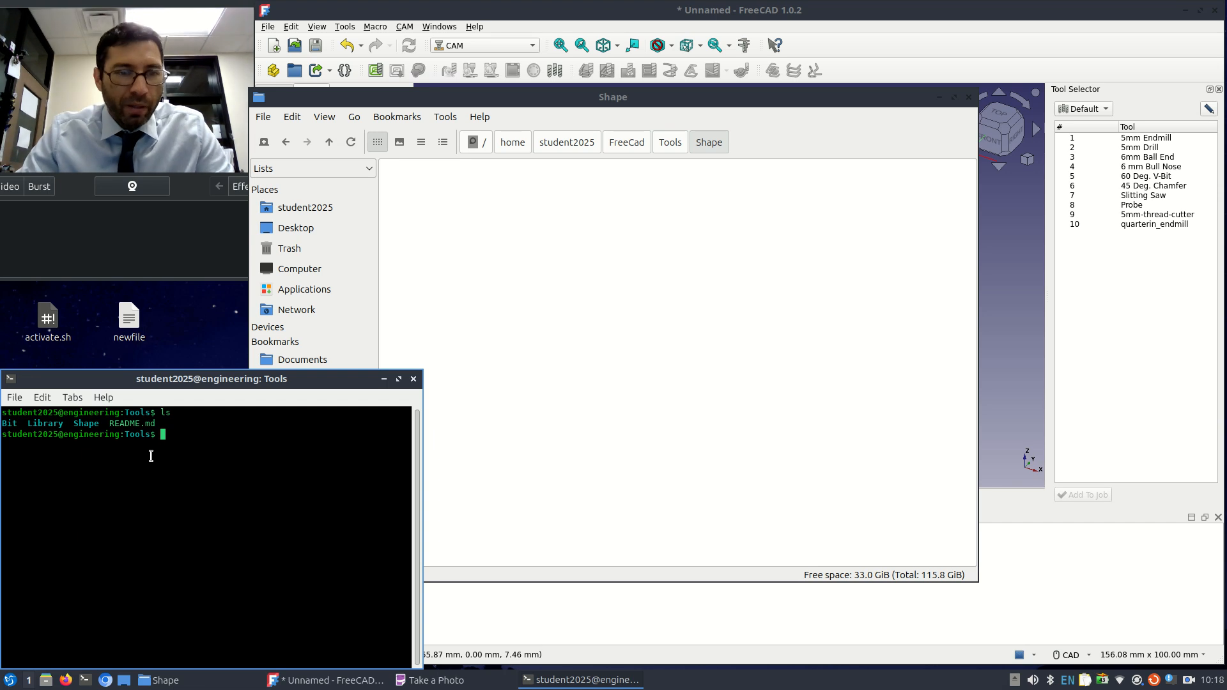
- Copy everything in the current Tools directory recursively into the home toolbit folder with cp -rf * ~/FreeCad/Tools/
text(cp )
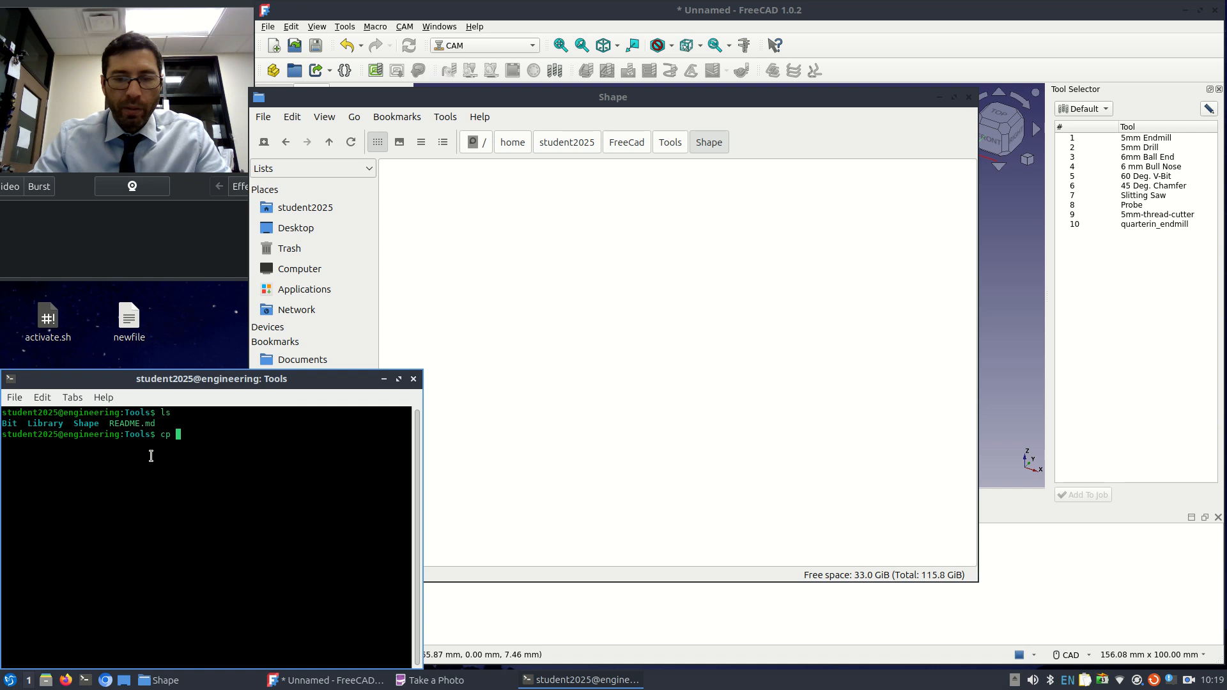
text(-)
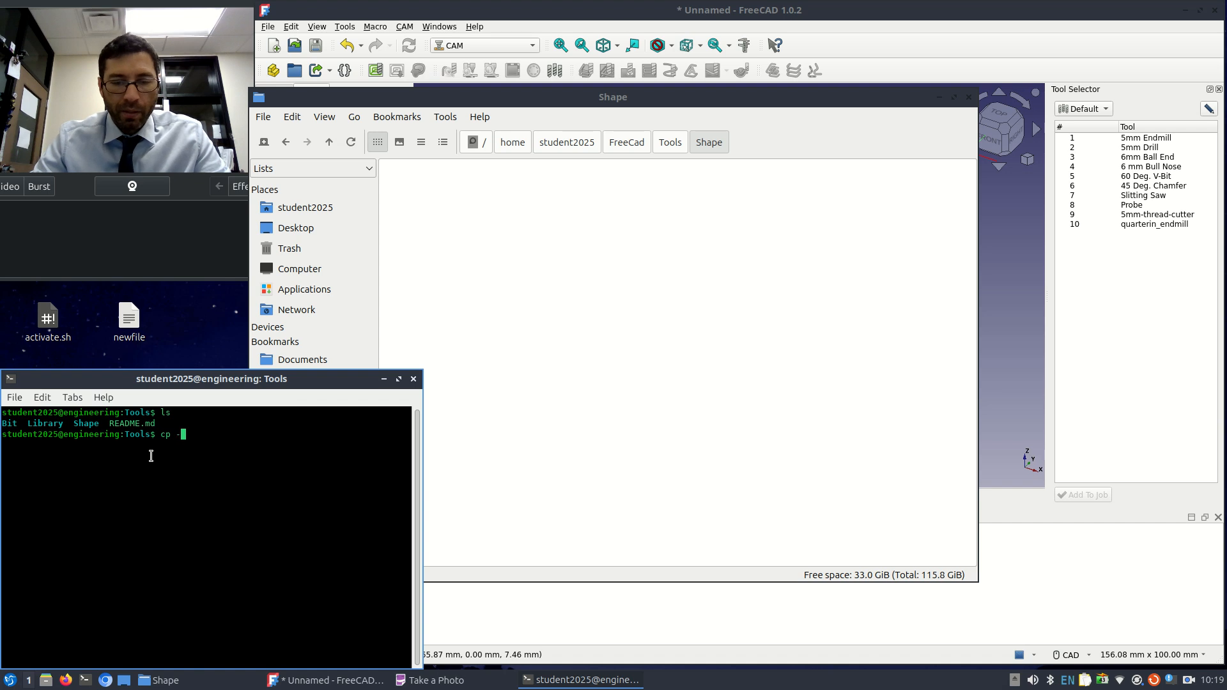
text(rf)
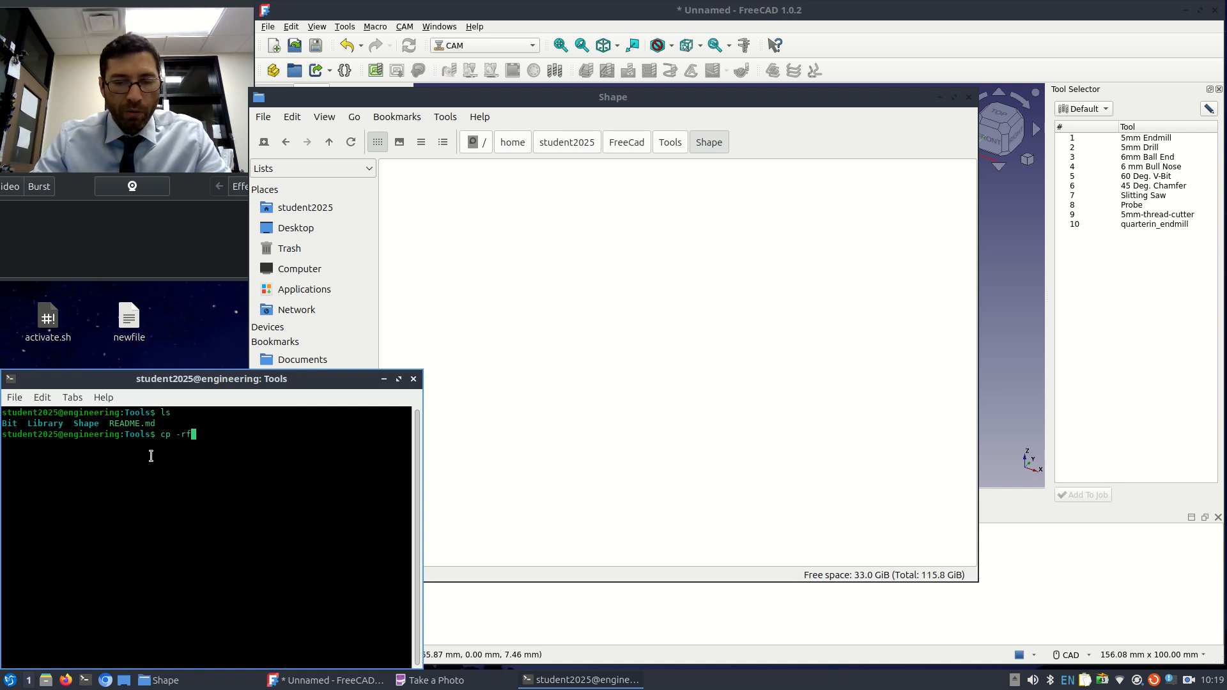
text( *)
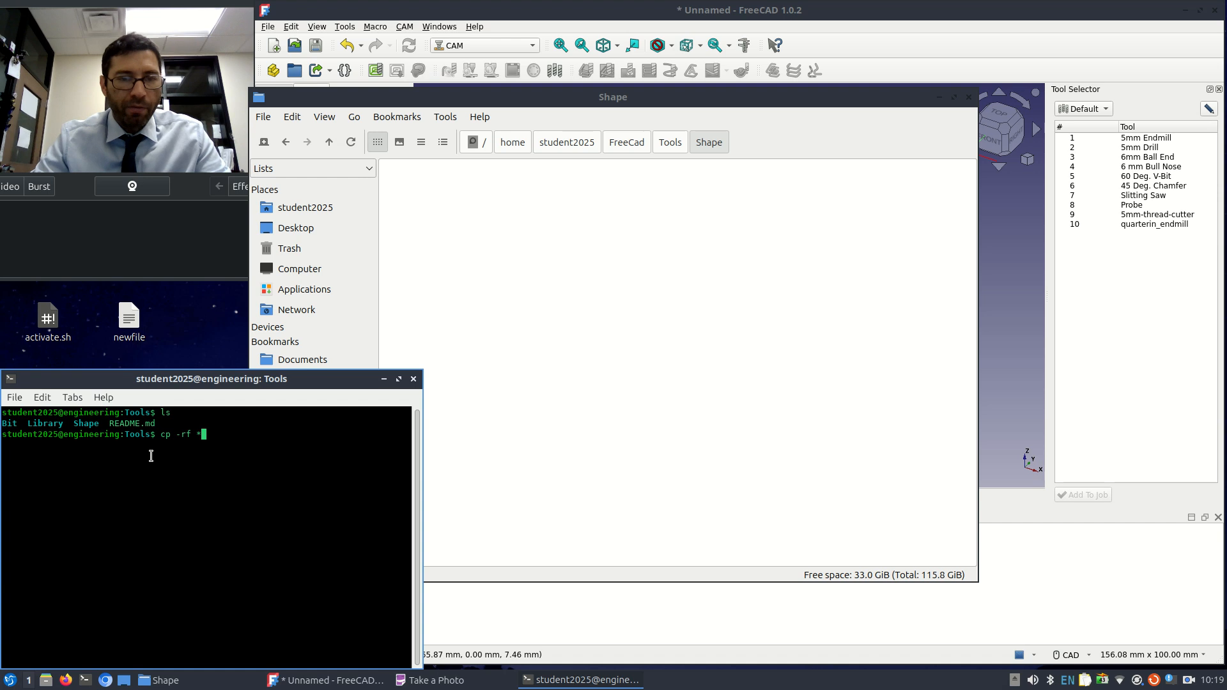
text( ~)
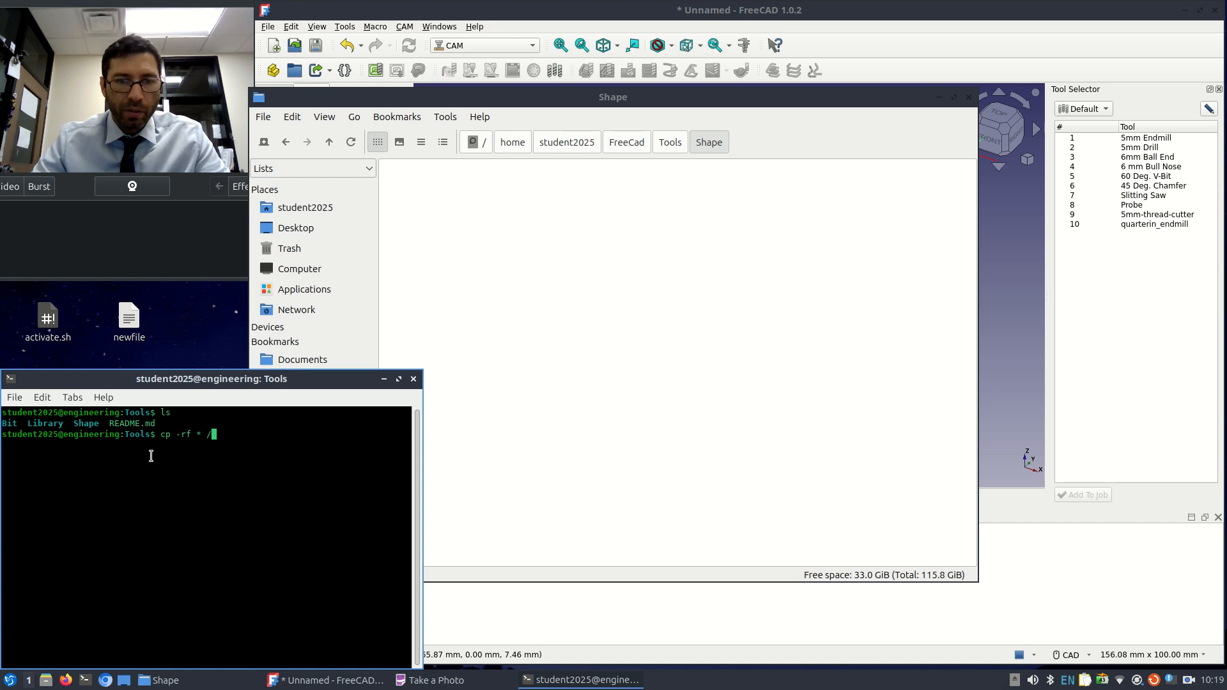
text(/)
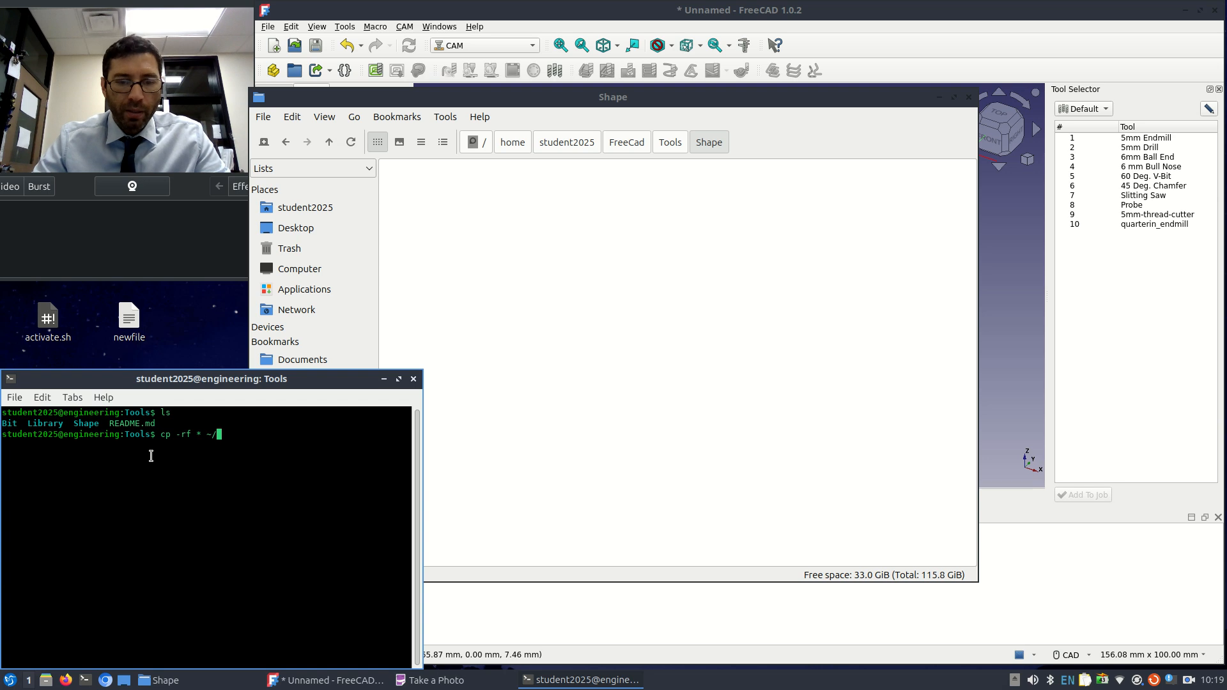
text(Fr)
key(Tab)
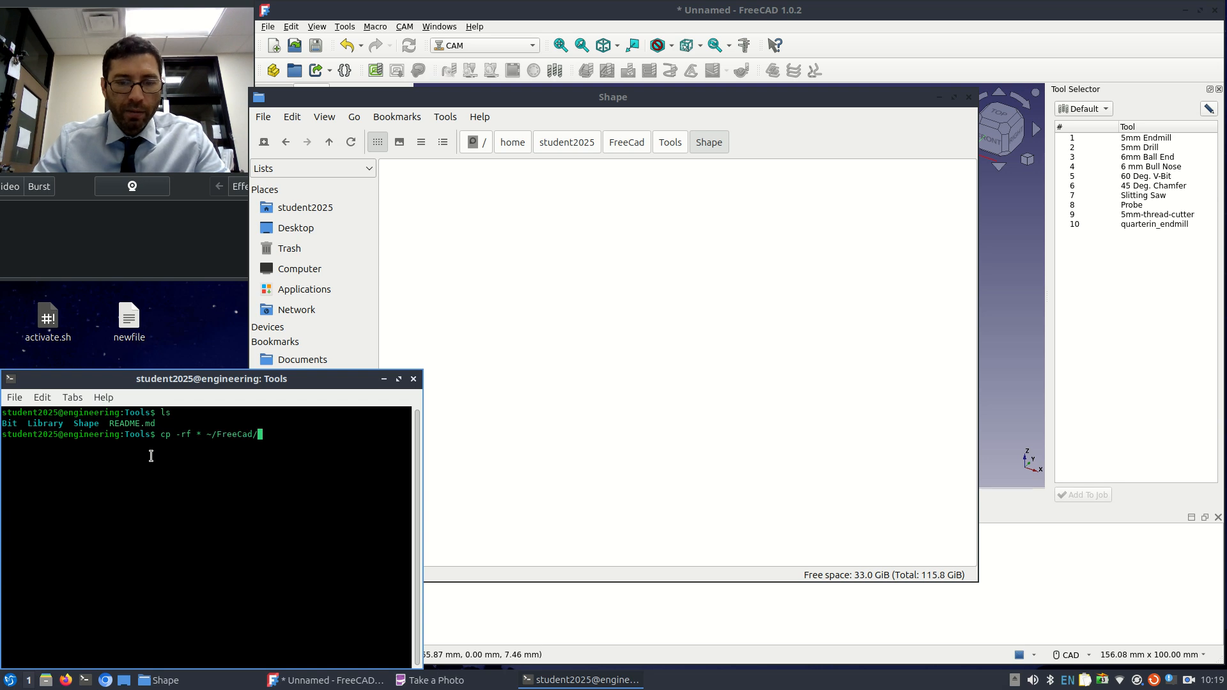
text(To)
key(Tab)
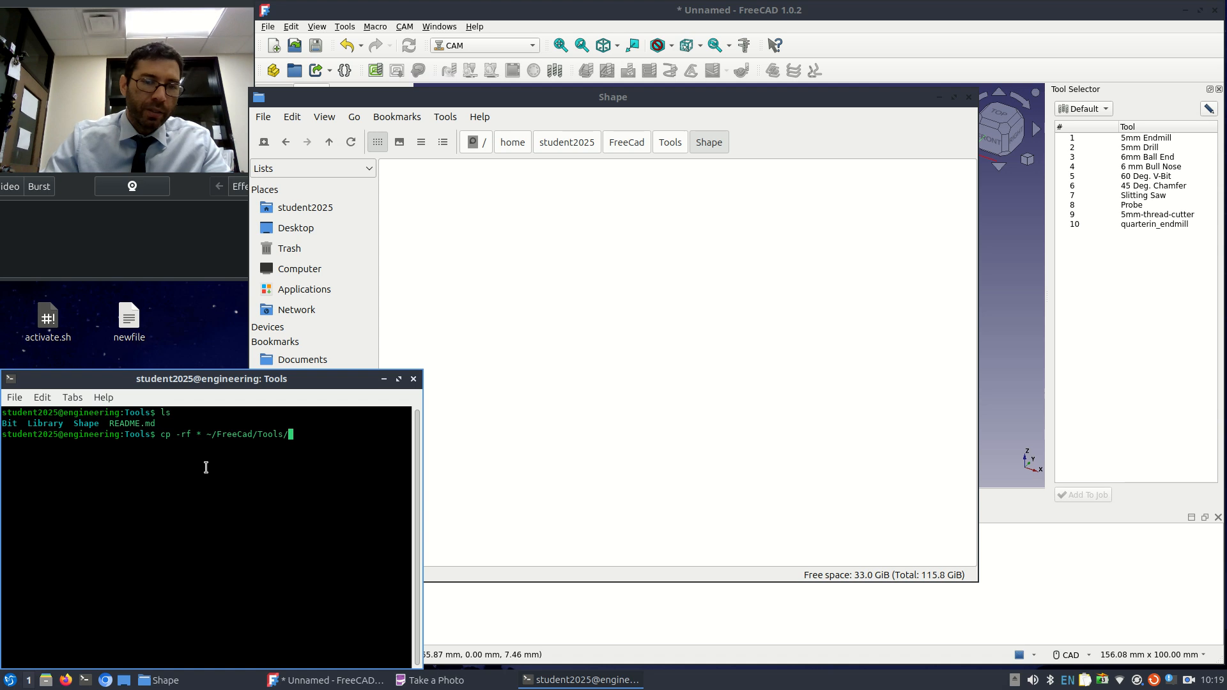
drag(209, 437, 215, 437)
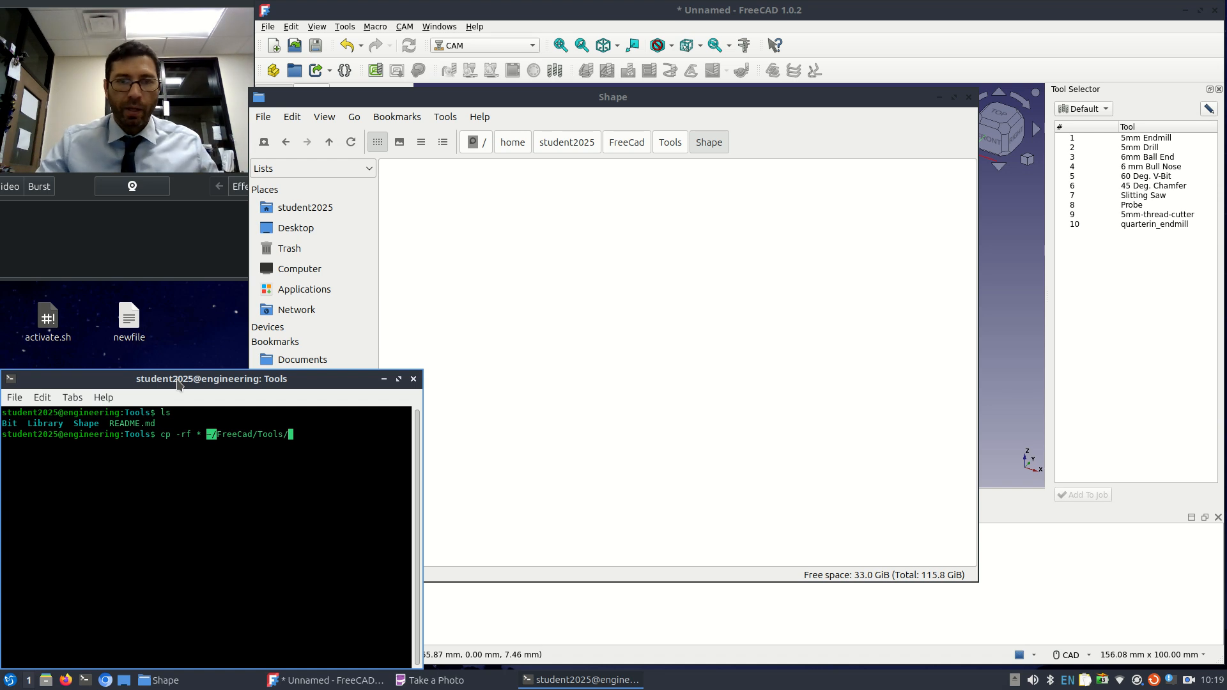
key(Return)
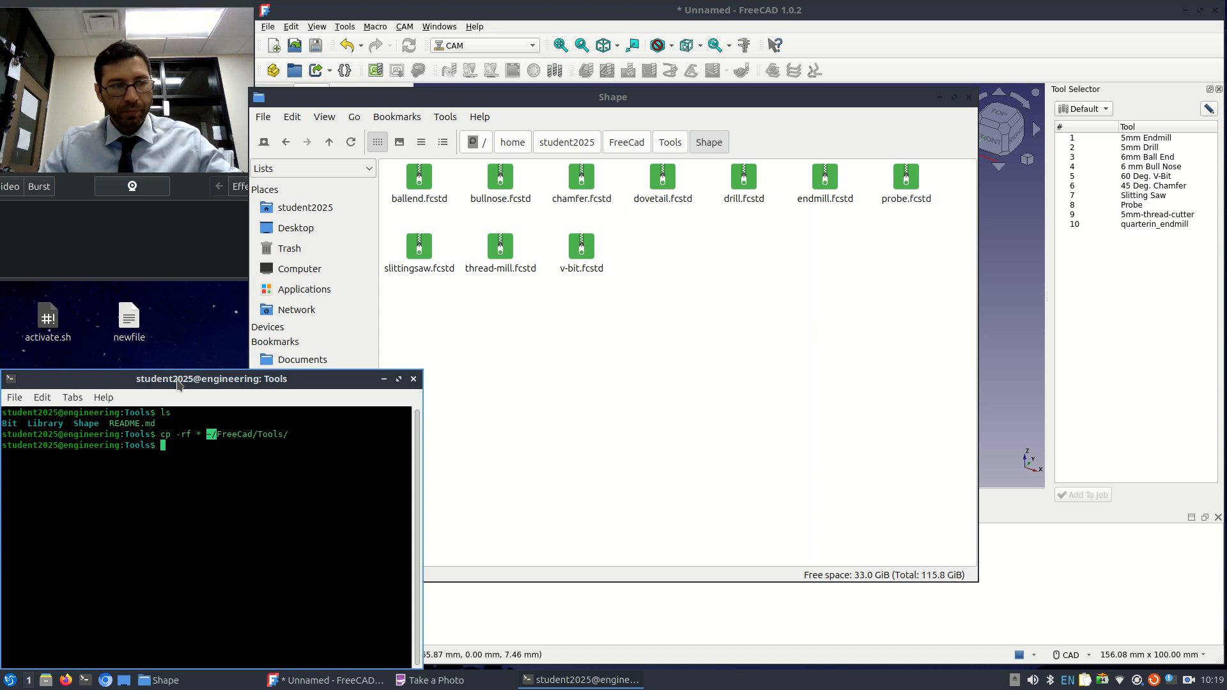
- Close the terminal and the Shape folder window, and open a new file manager window at the home folder
click(413, 378)
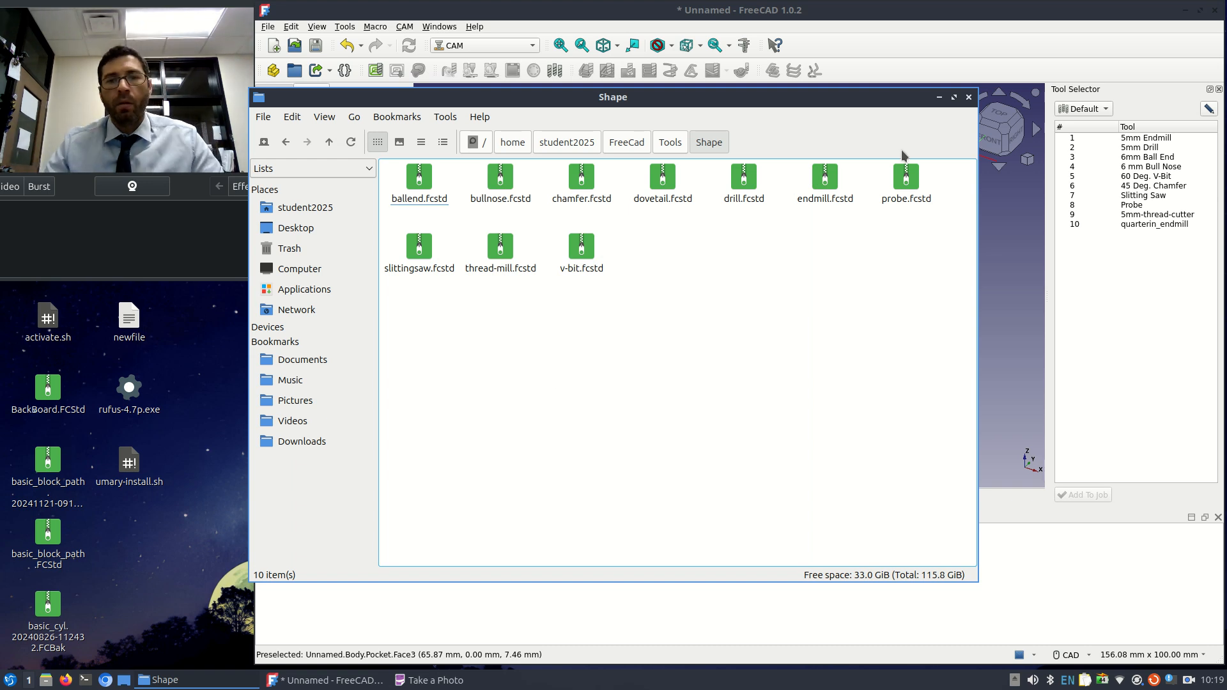
click(969, 98)
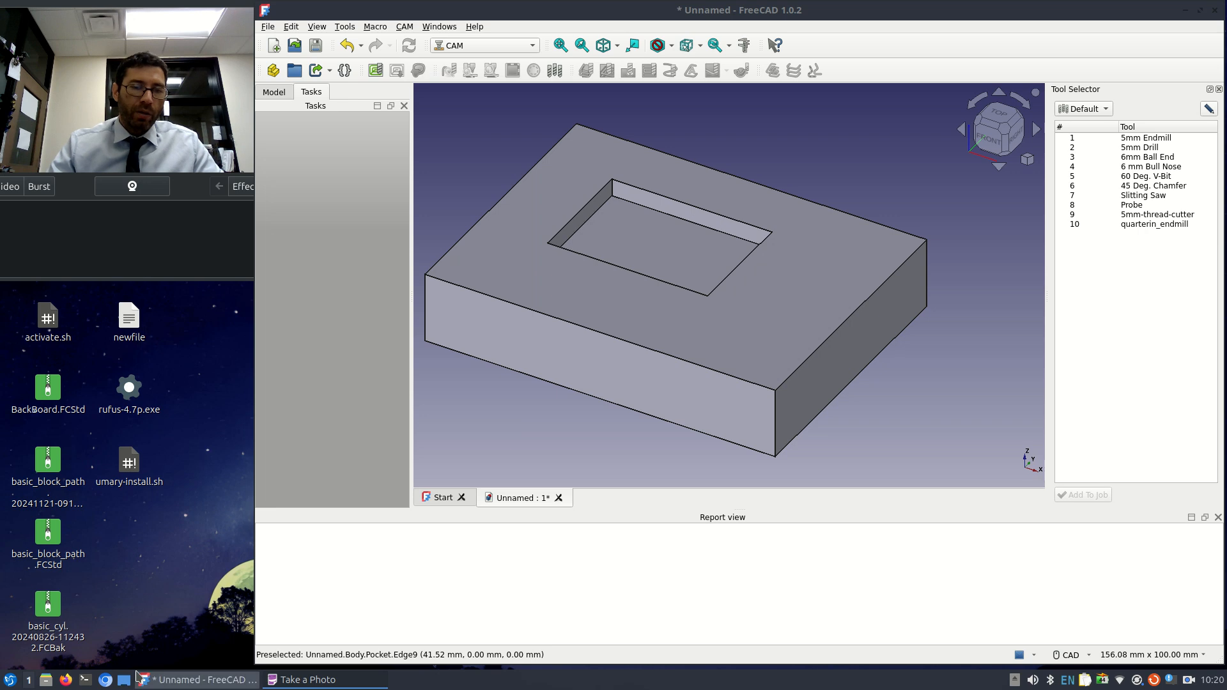
click(45, 679)
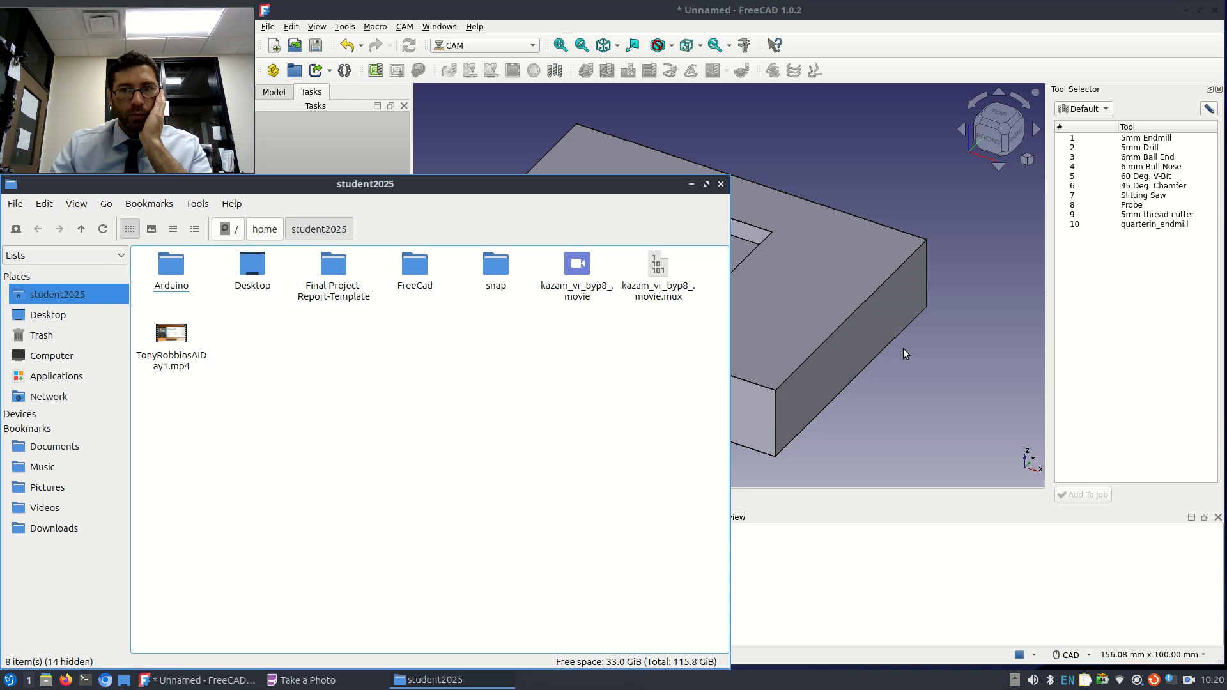
- Switch to FreeCAD, open the tool library editor and set the tool library path to FreeCad/Tools/Library
click(929, 369)
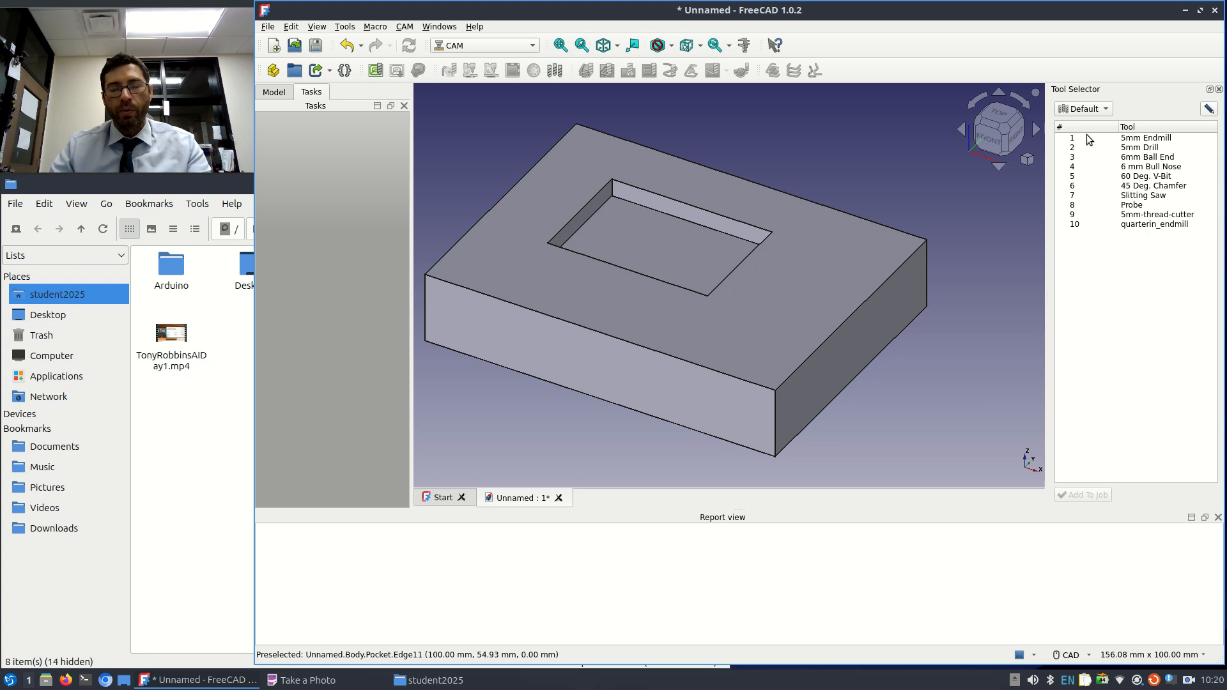
click(1208, 110)
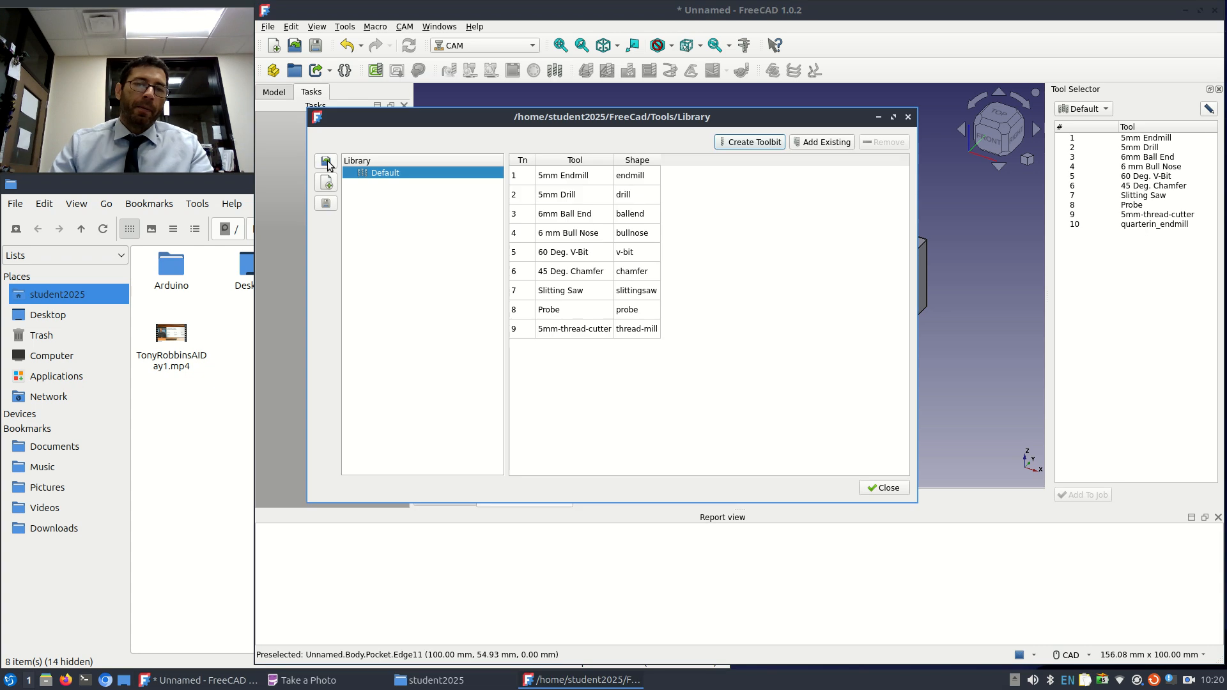
click(327, 161)
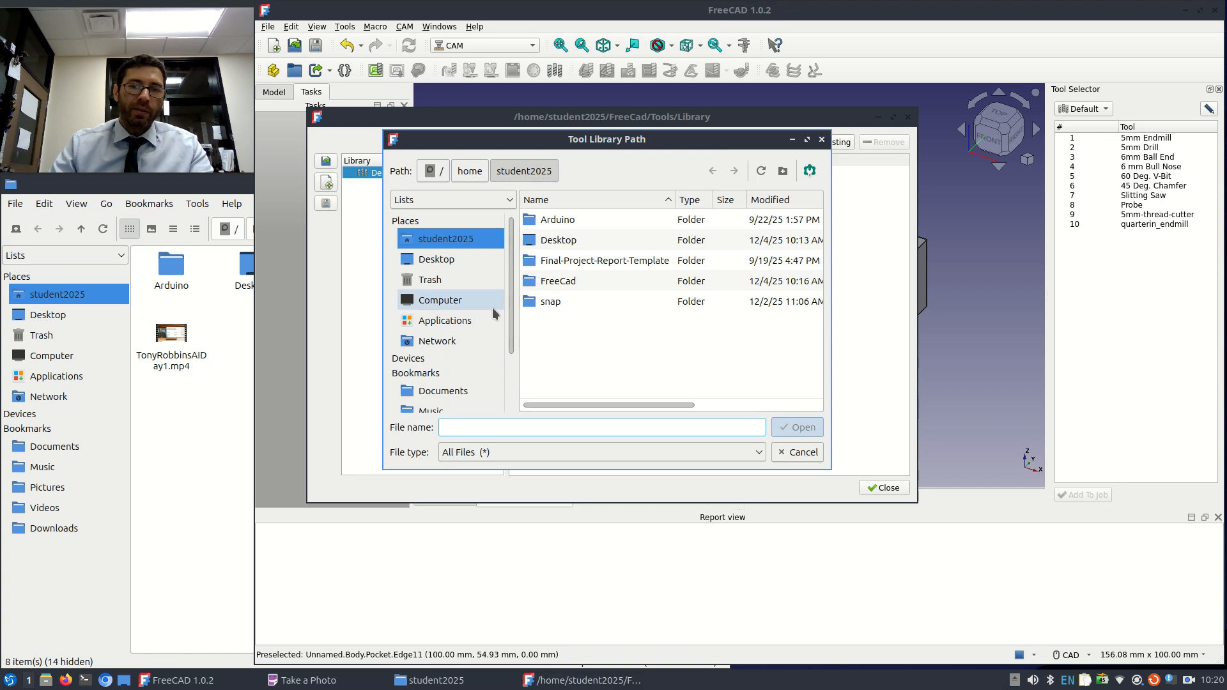
double_click(541, 281)
double_click(541, 220)
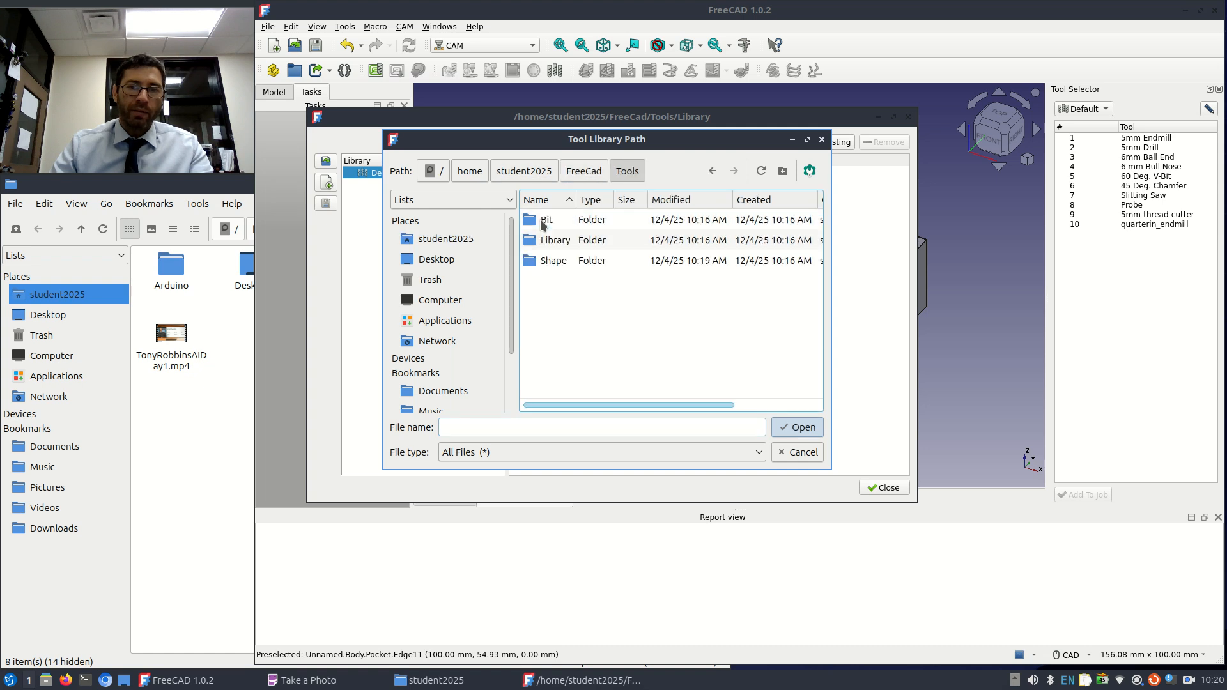
click(543, 240)
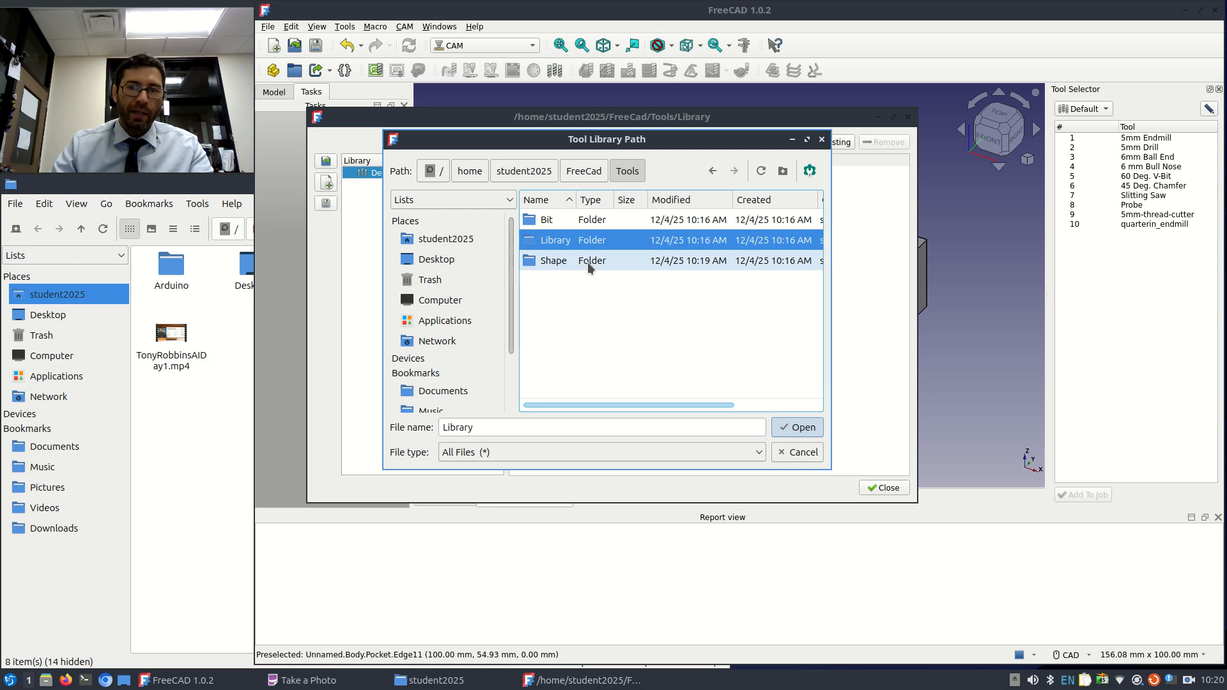
click(798, 428)
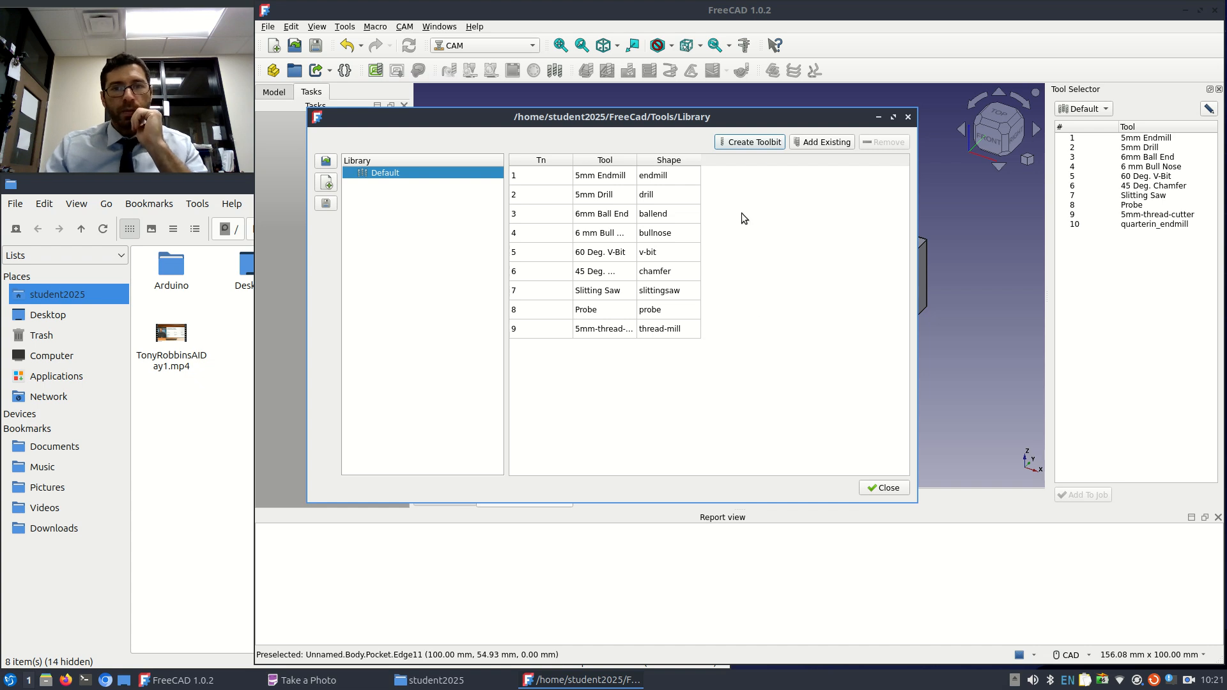
- Create a new toolbit based on the endmill.fcstd shape from the Tools/Shape folder
click(760, 143)
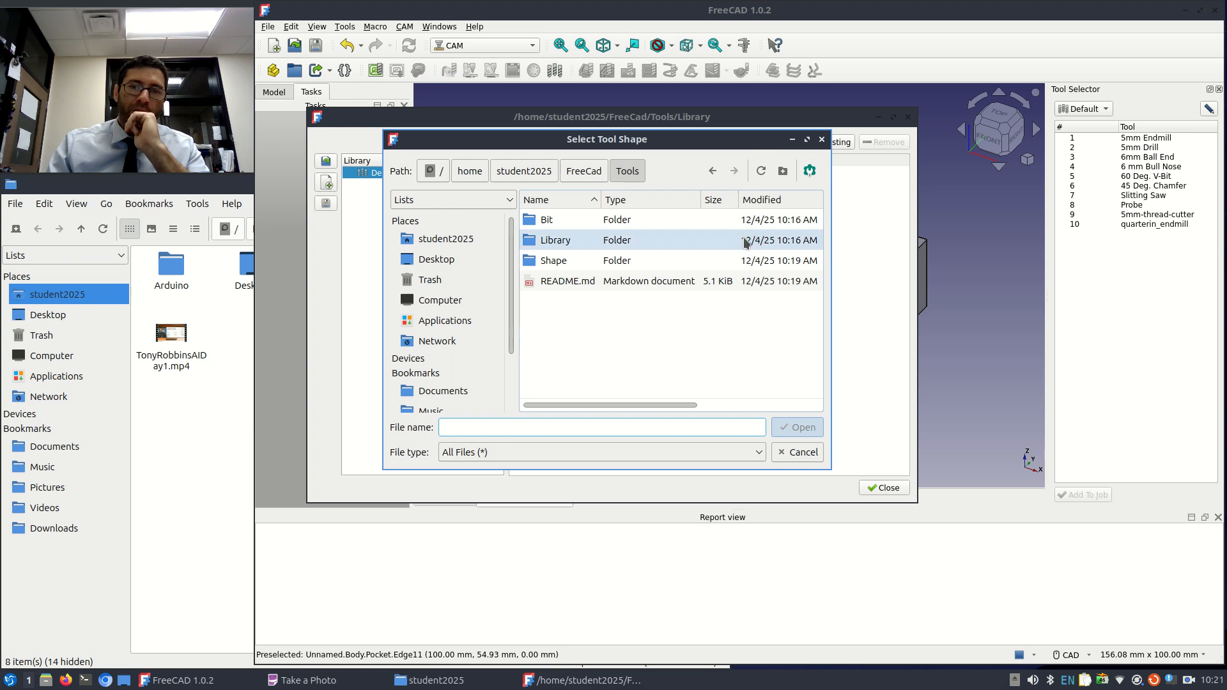
double_click(538, 261)
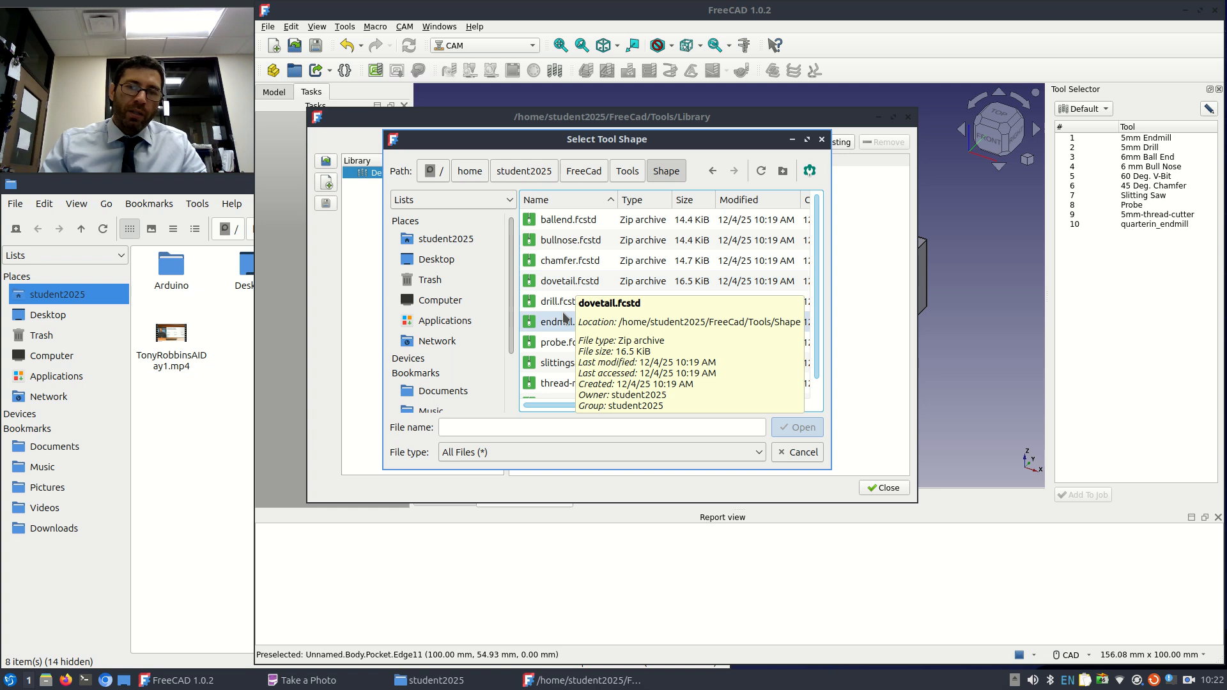
click(562, 322)
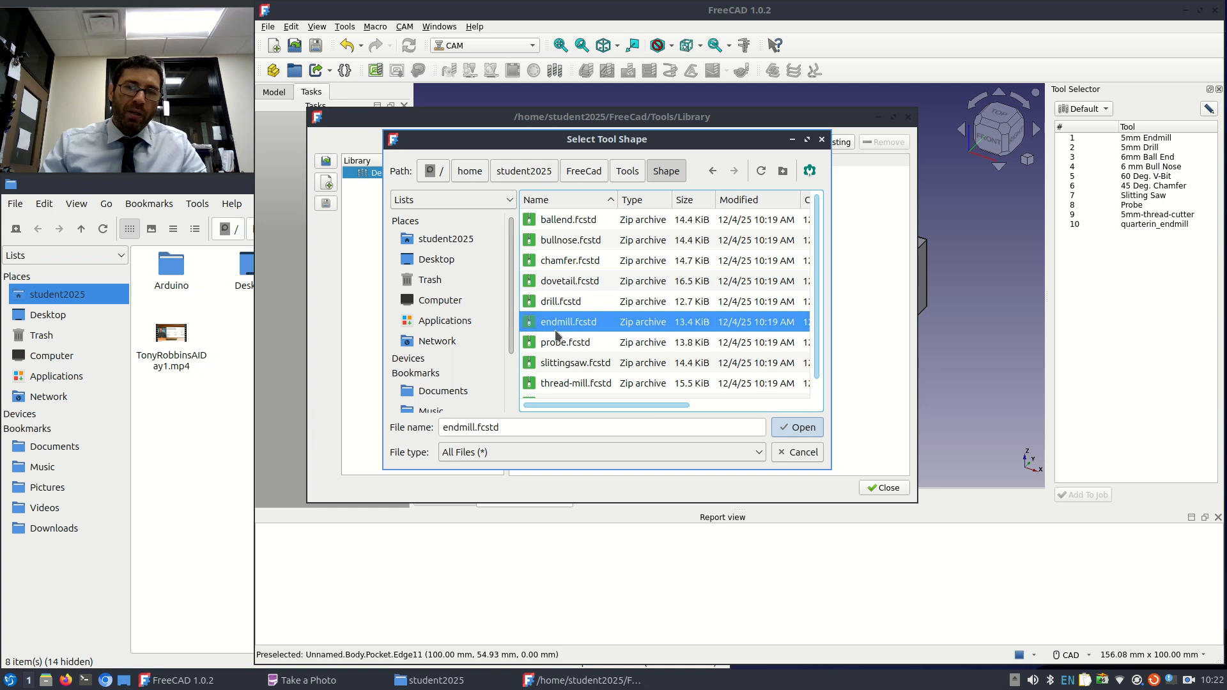
click(814, 428)
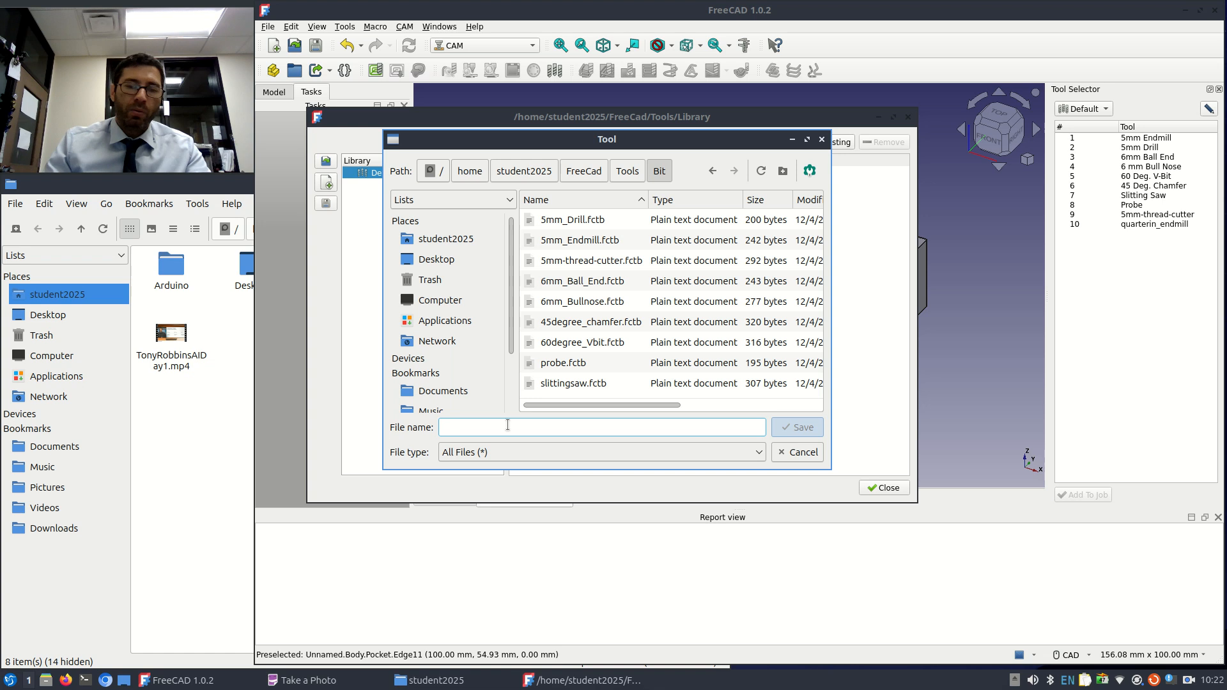
- Save the new endmill toolbit in the Tools/Bit folder under the file name quarterin_endmill
text(quaert)
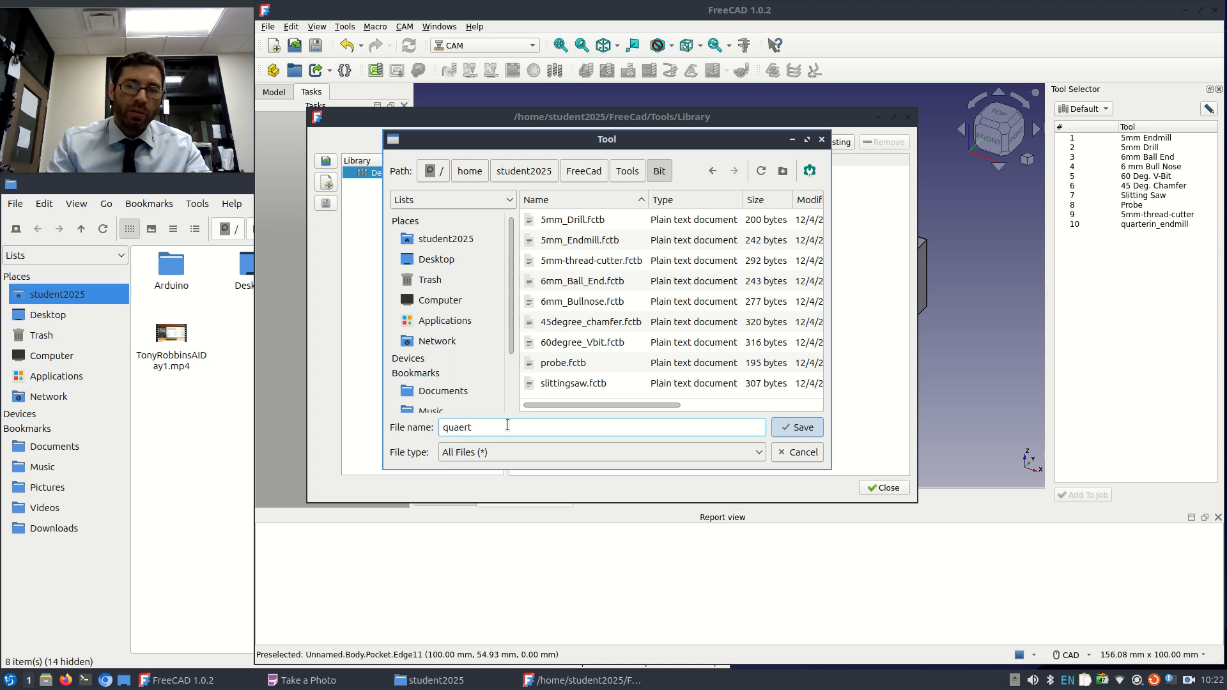
text(in_endmill)
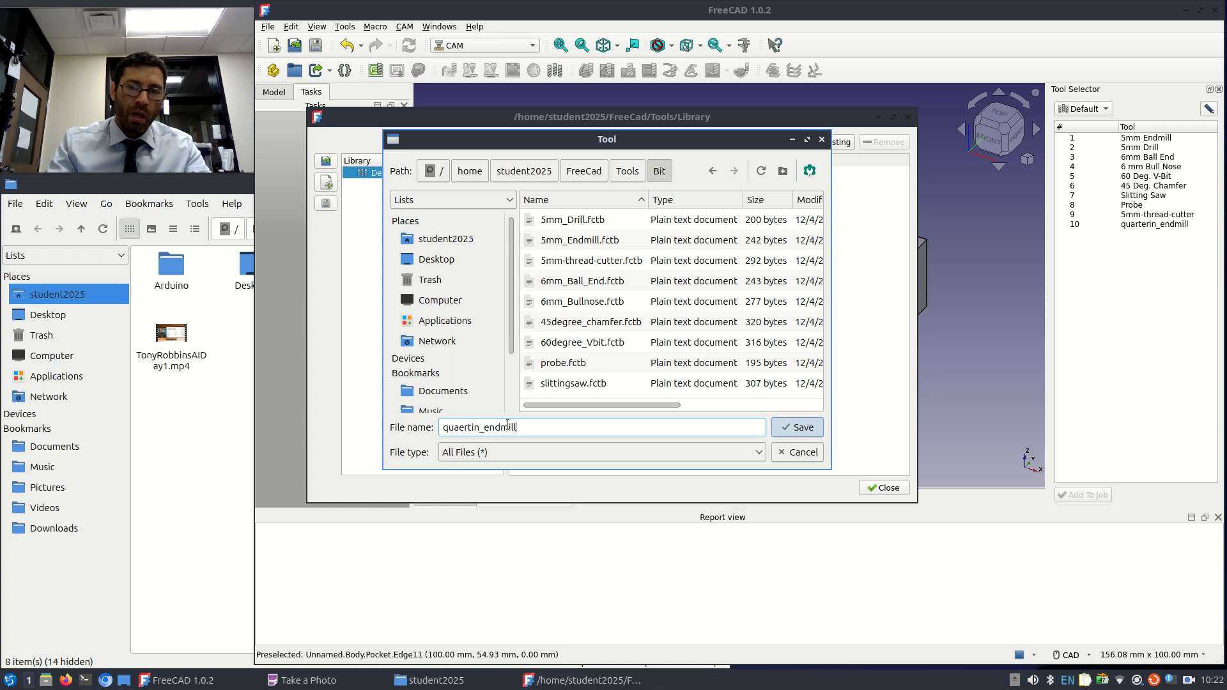
click(462, 428)
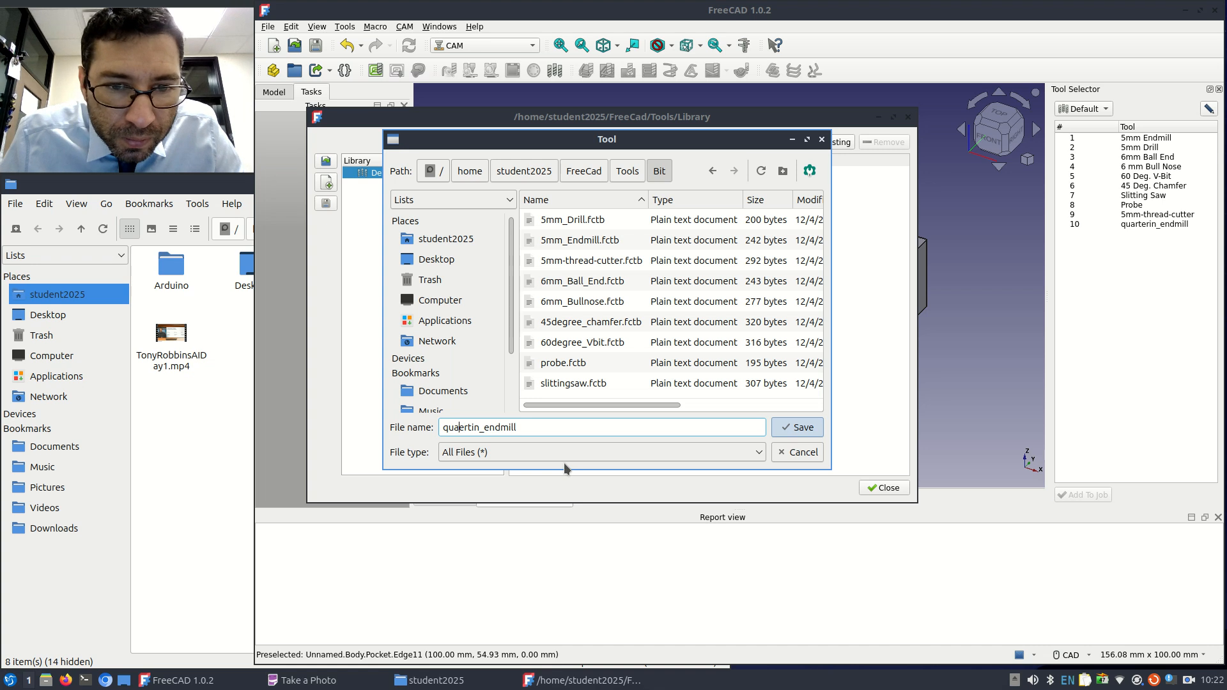
key(Delete)
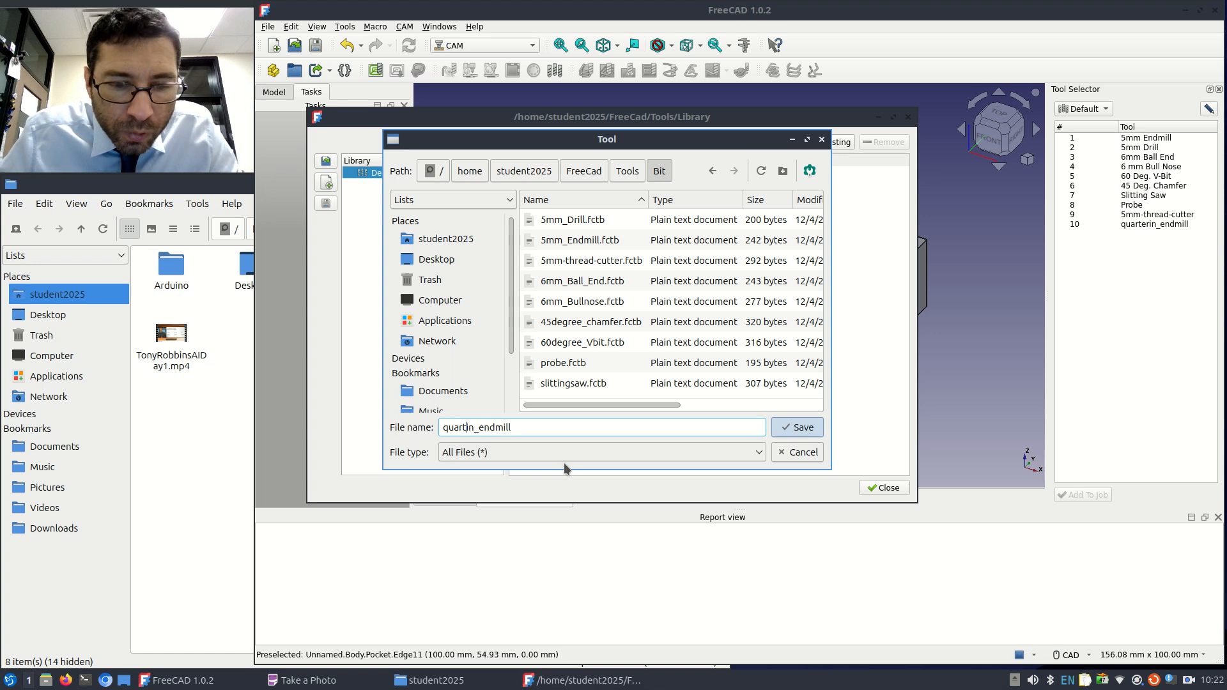
key(Right)
key(Right)
text(er)
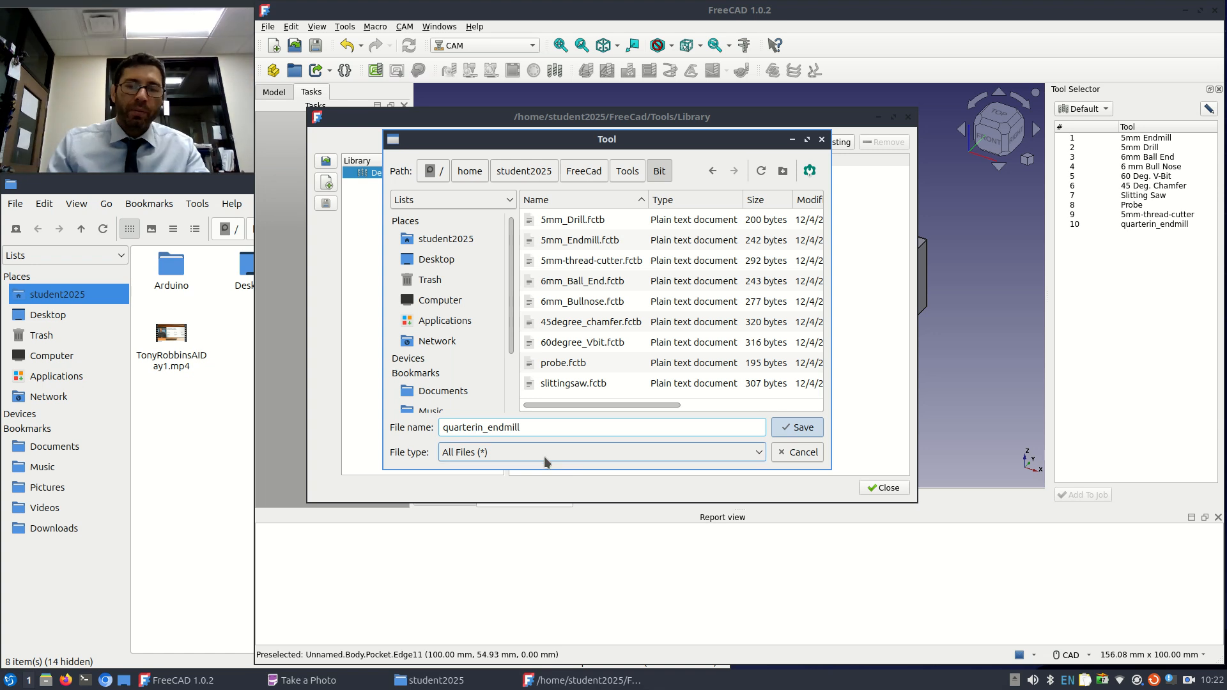
click(792, 427)
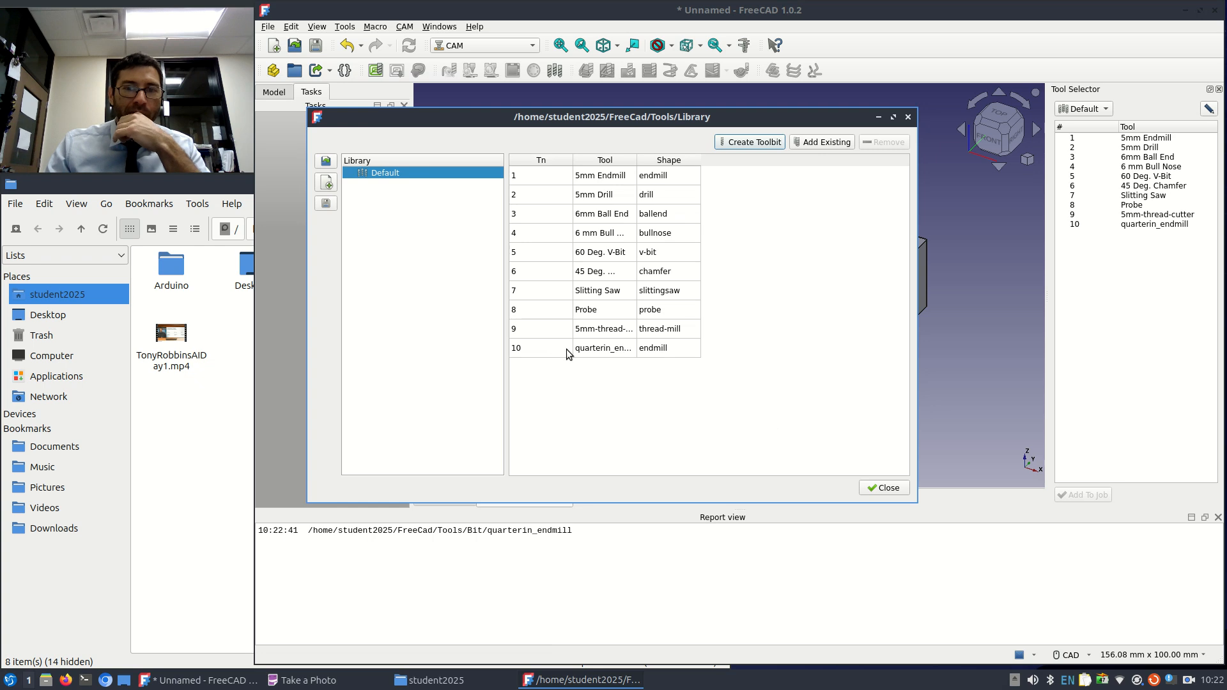
mouse_move(608, 349)
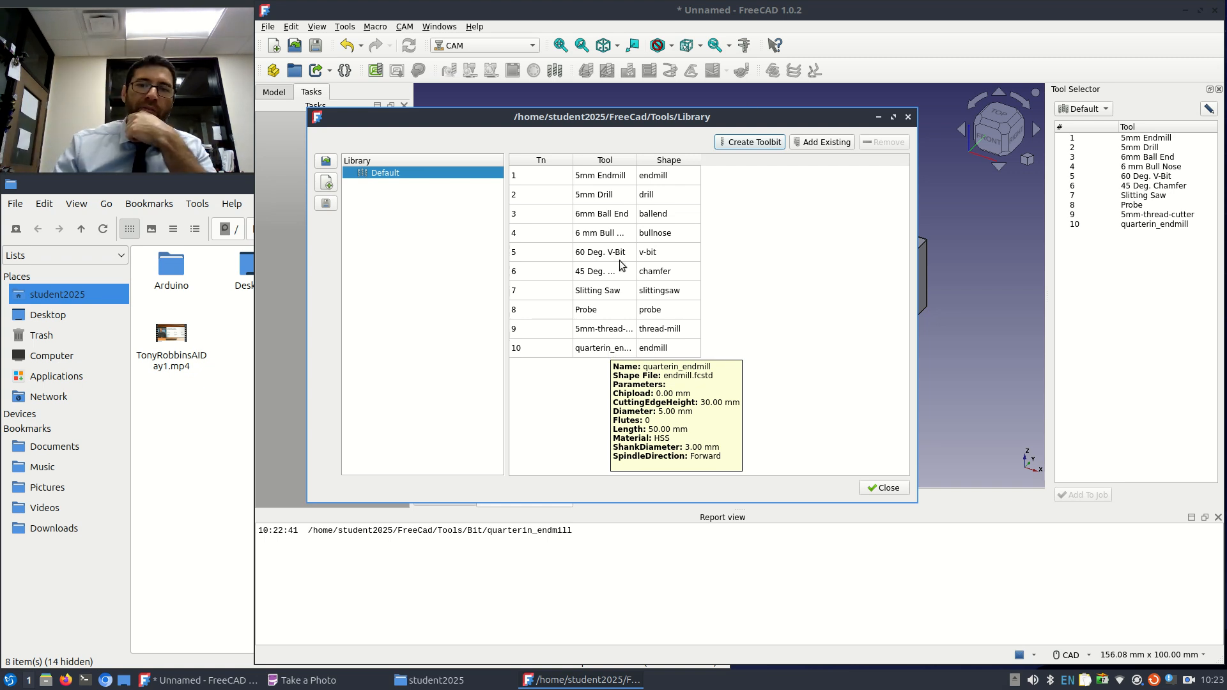
click(748, 143)
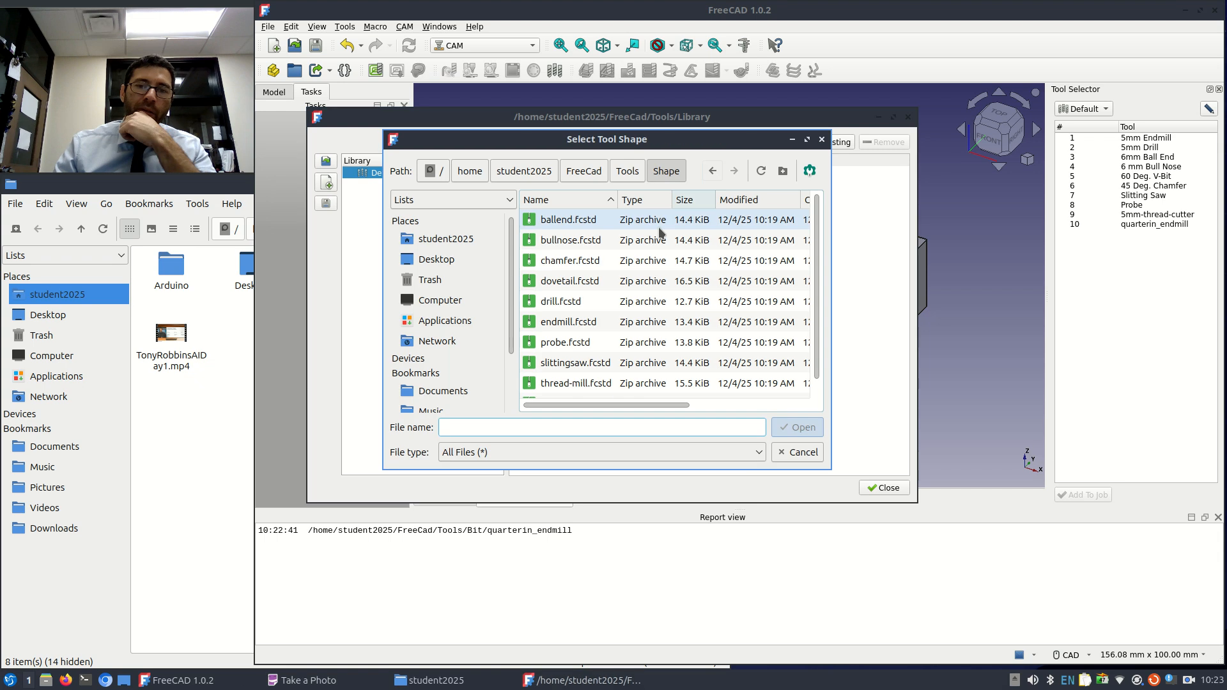
click(588, 321)
click(790, 427)
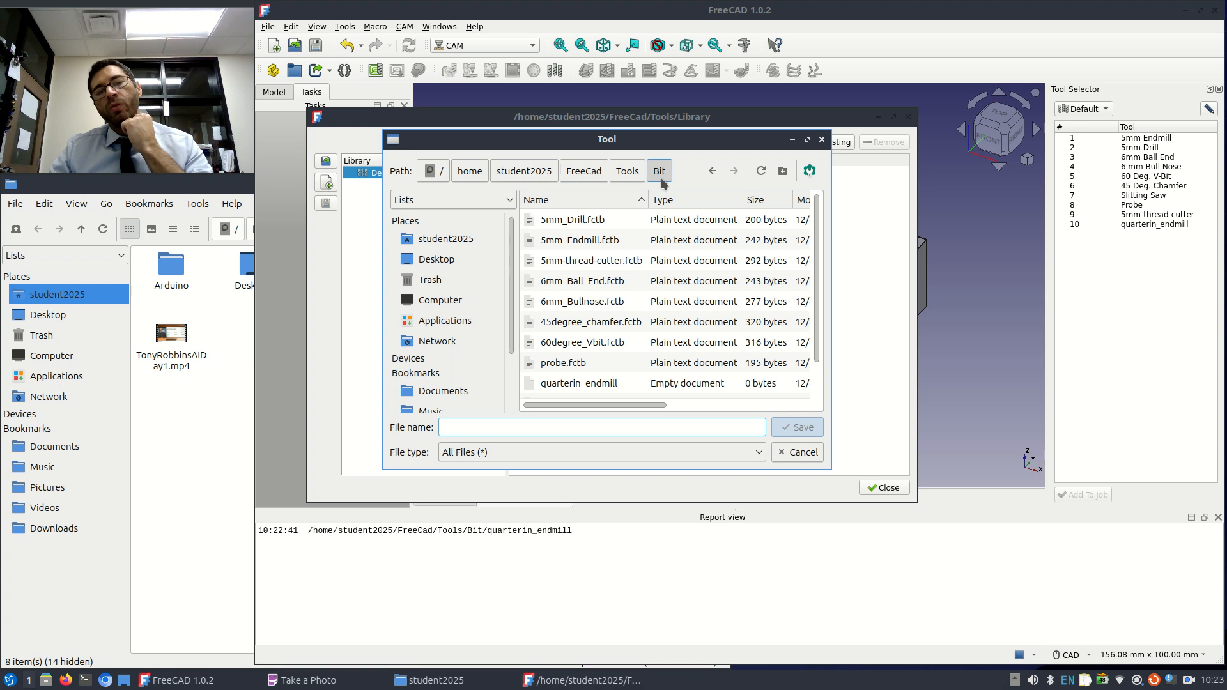
click(623, 174)
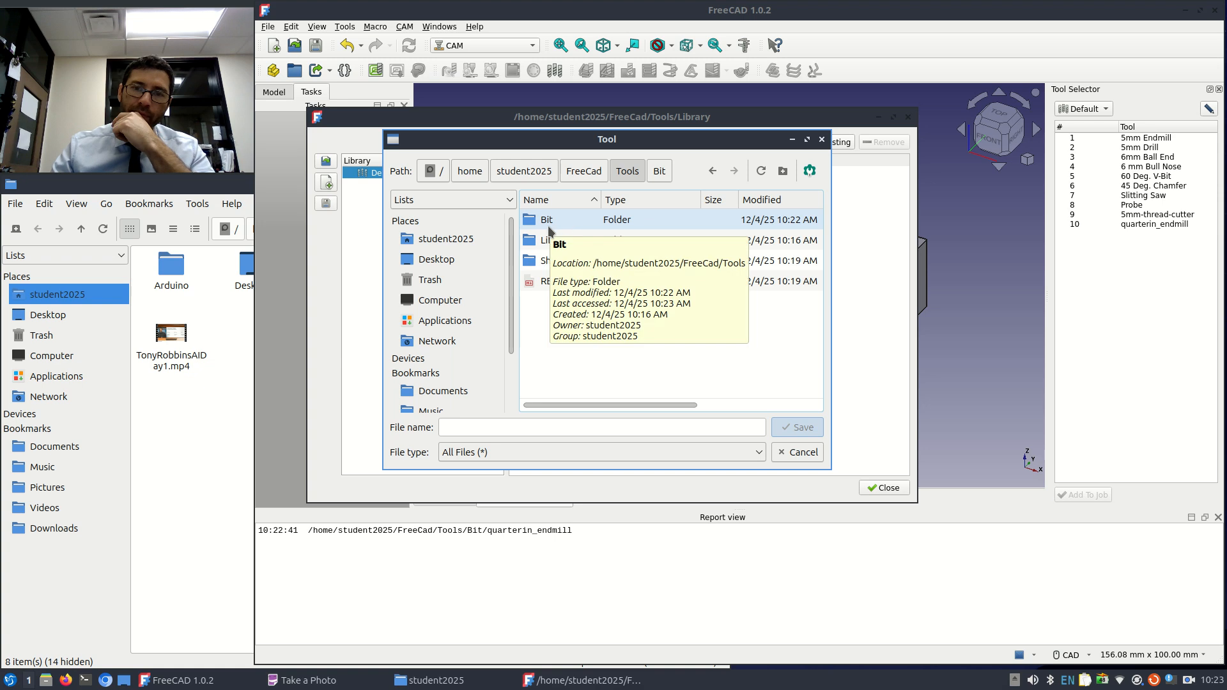
click(782, 450)
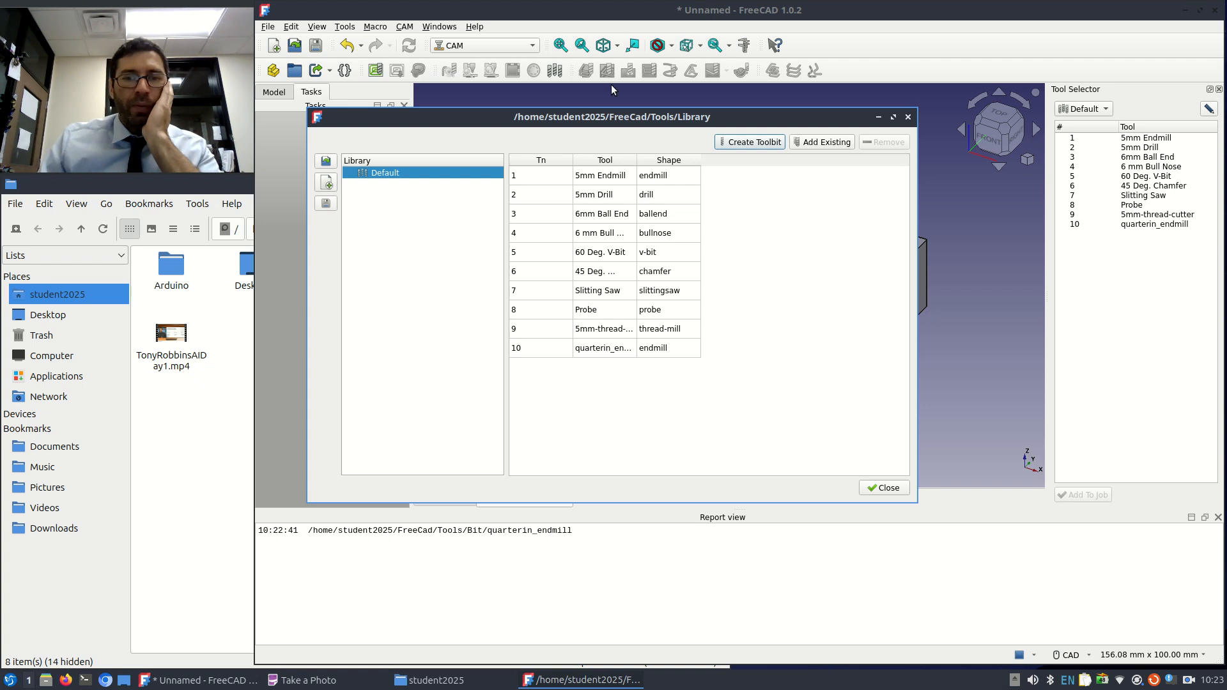
- Set the quarterin_endmill toolbit's diameter to 0.25 in
double_click(588, 353)
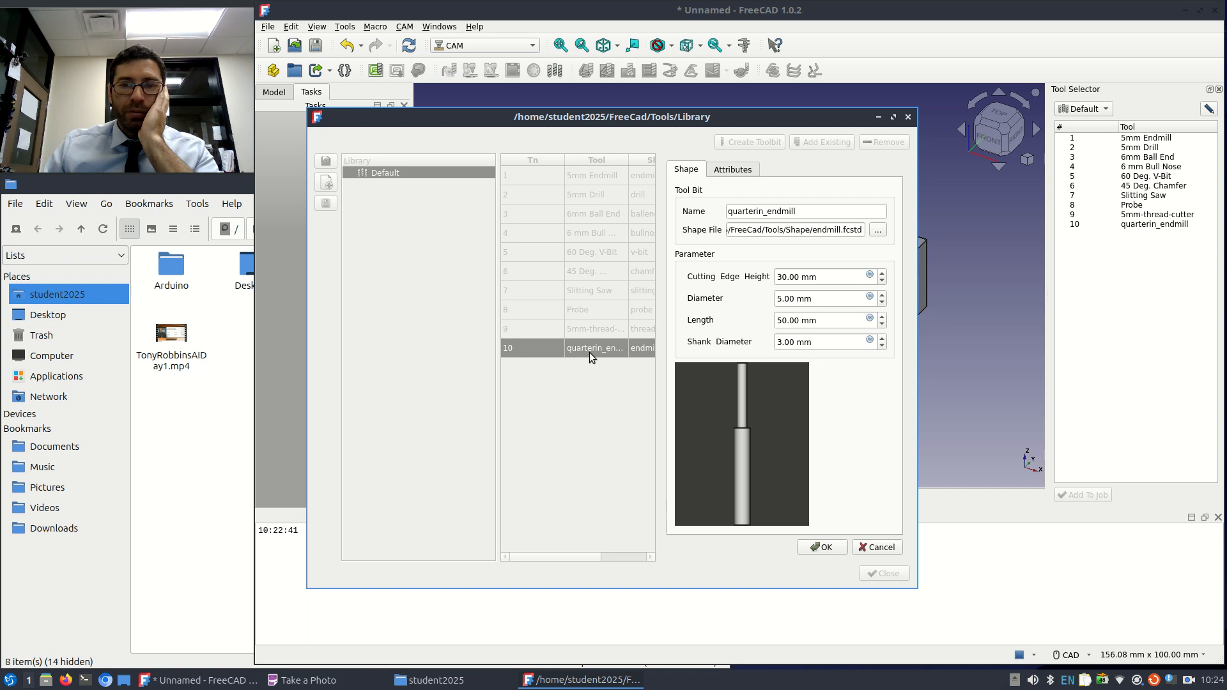
triple_click(795, 304)
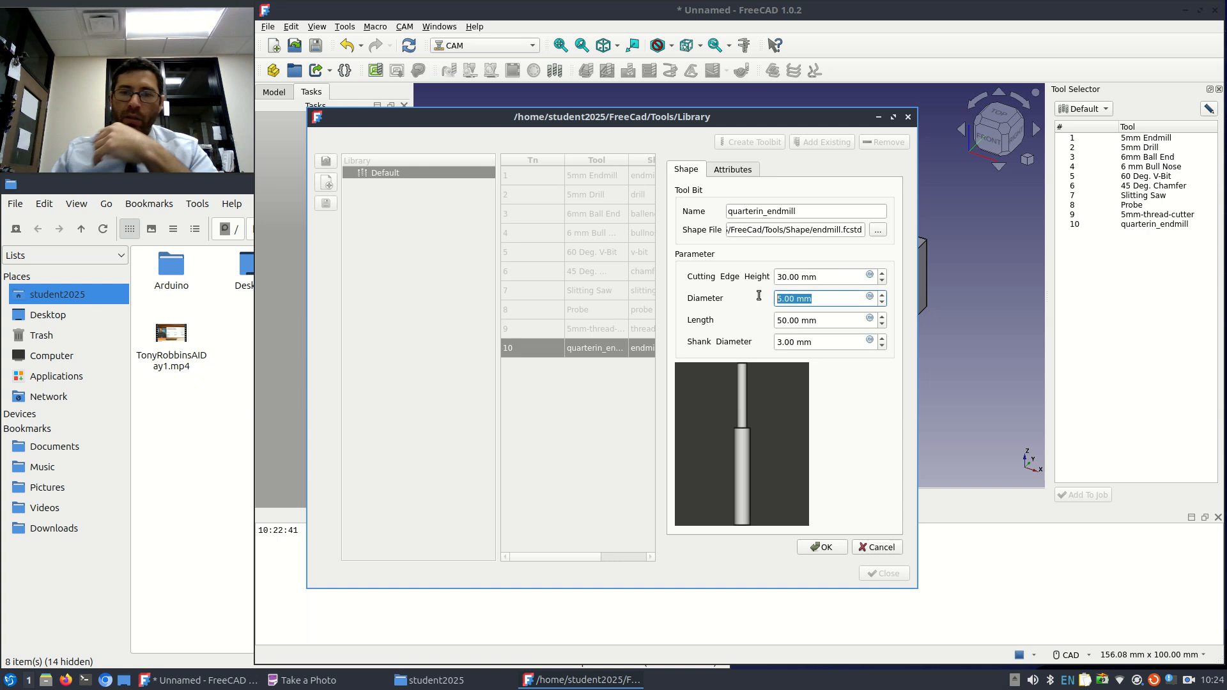
text(0.2)
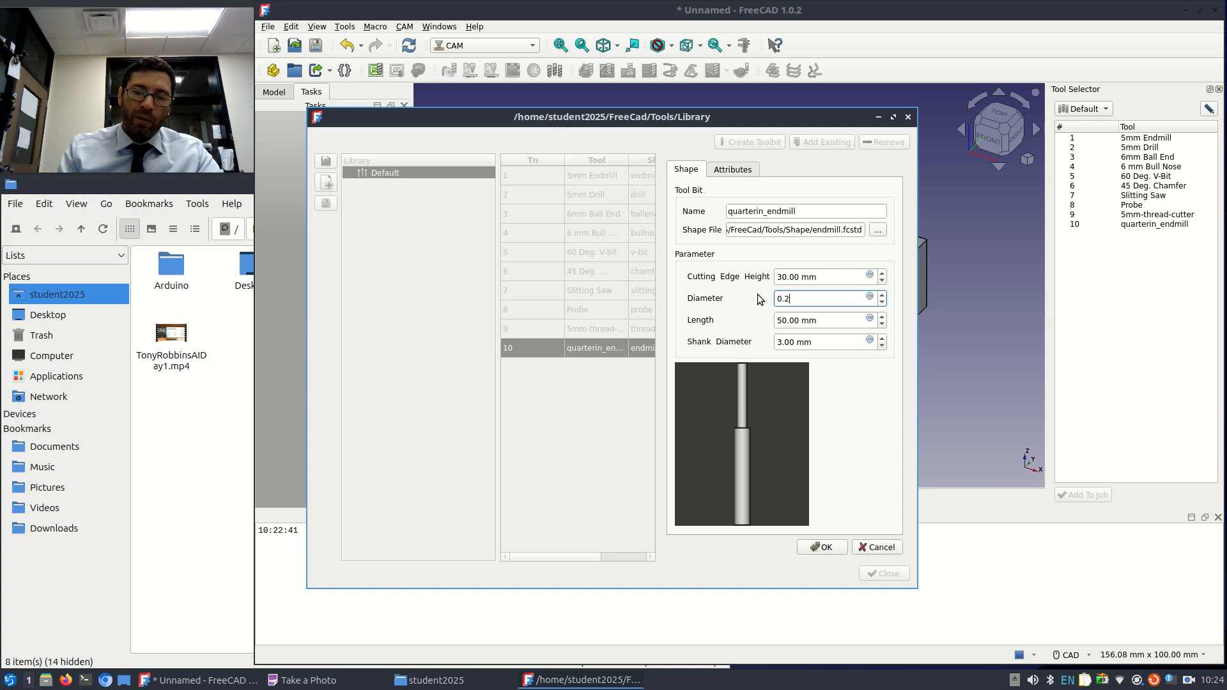
text(5 in)
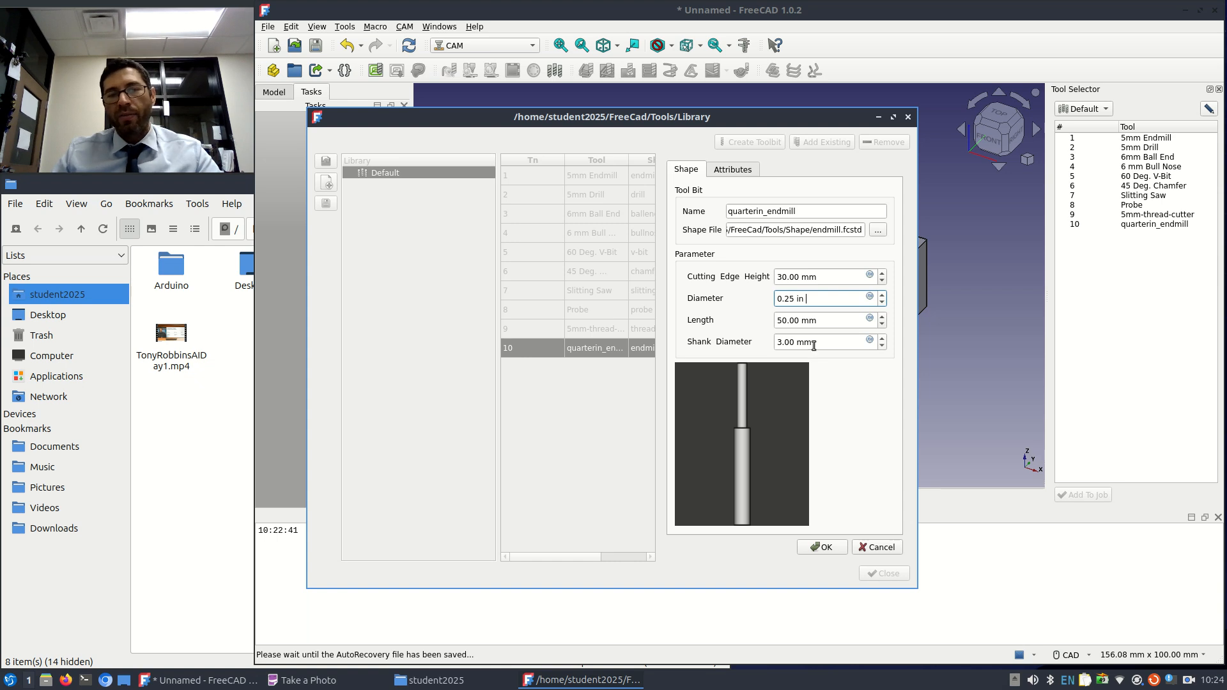
click(822, 546)
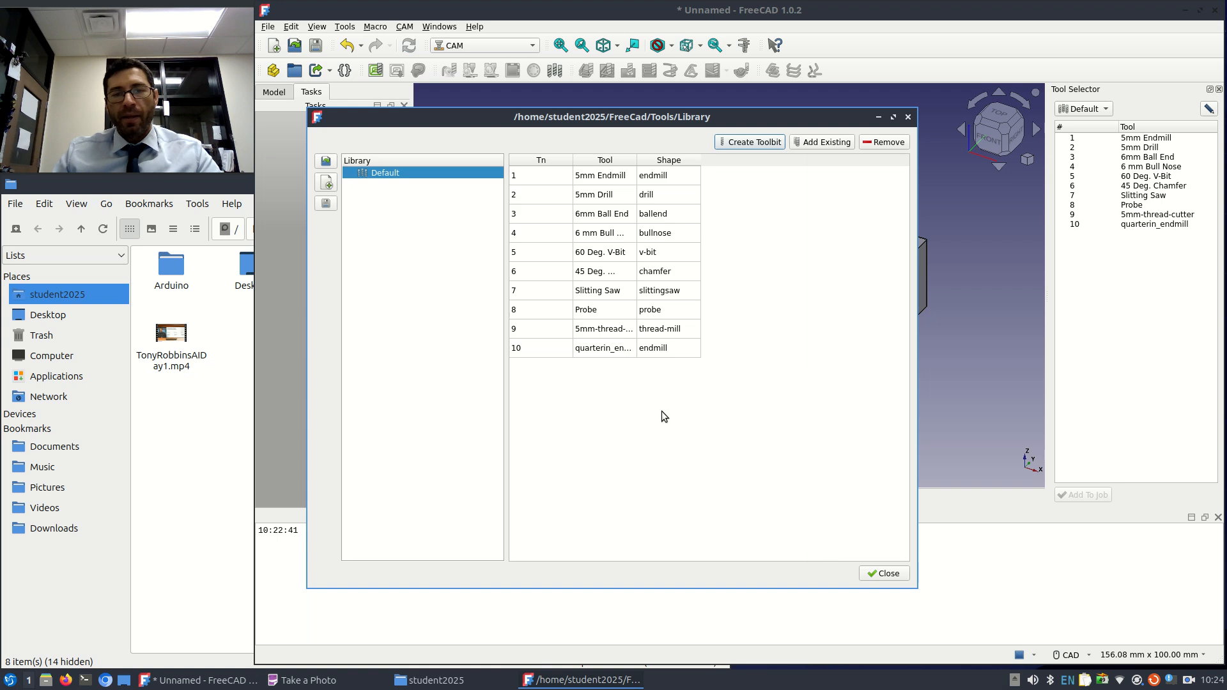
- Reopen the quarterin_endmill toolbit's properties to check how its diameter was stored
double_click(592, 349)
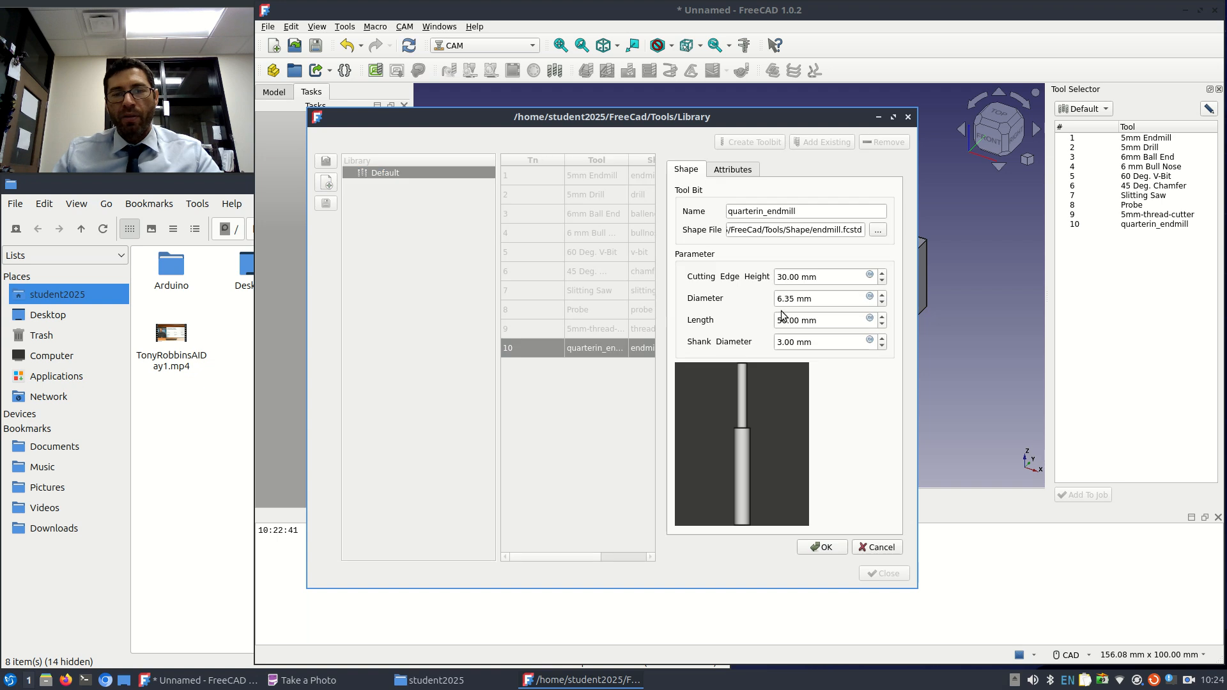
drag(778, 301, 813, 300)
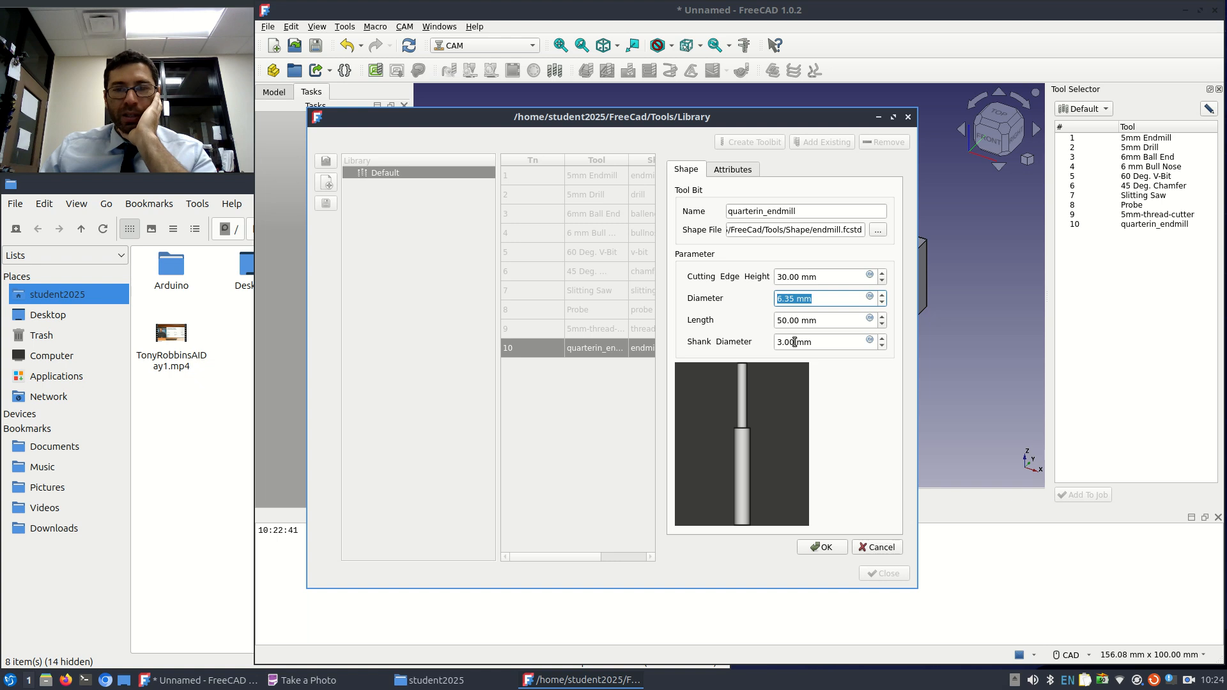
click(820, 551)
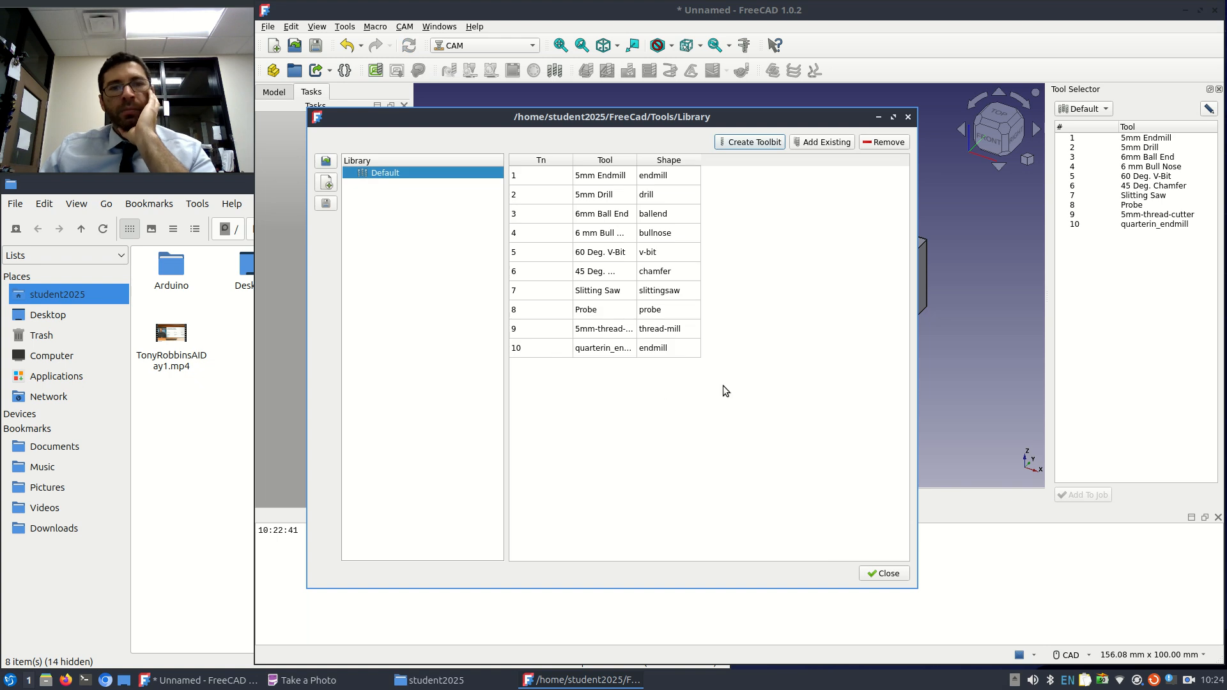
- Close the tool library editor and create a CAM job for the Body solid without a template
click(907, 117)
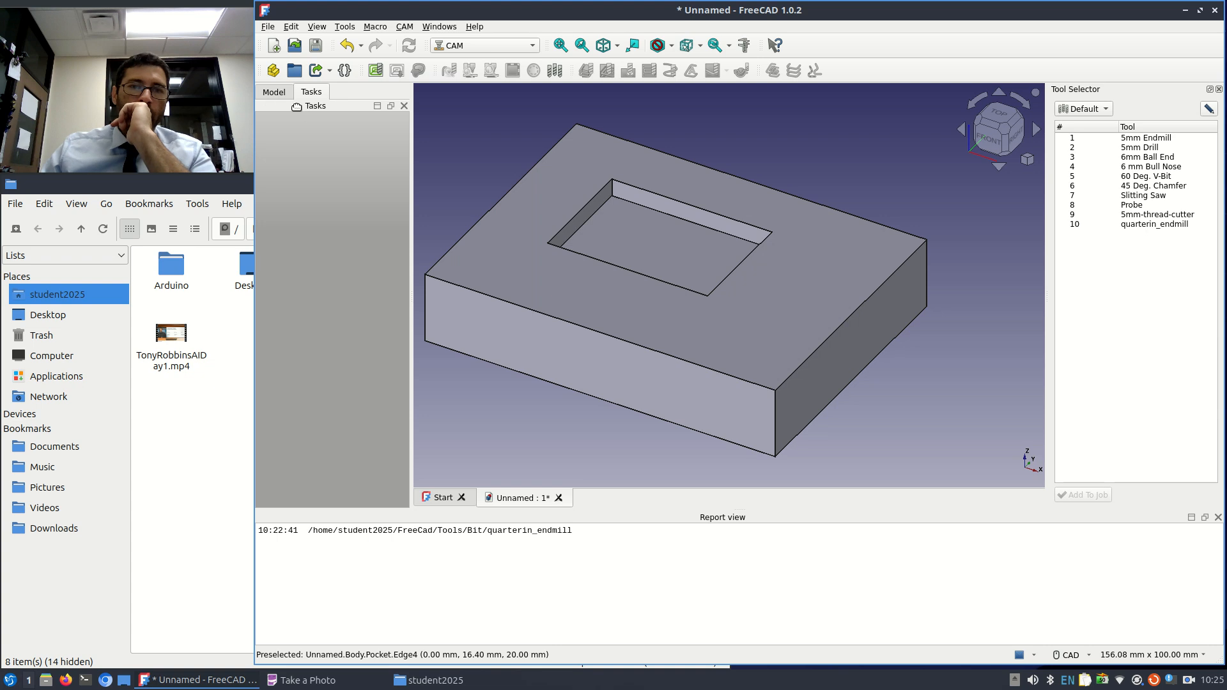
click(272, 92)
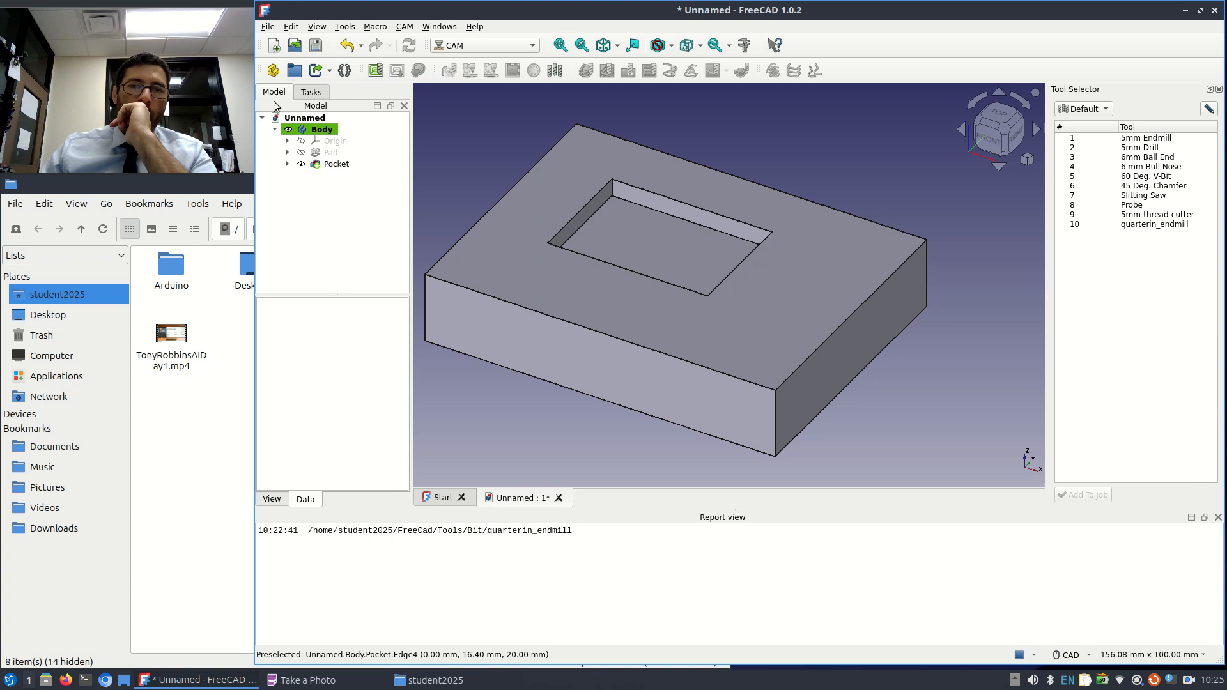
click(371, 76)
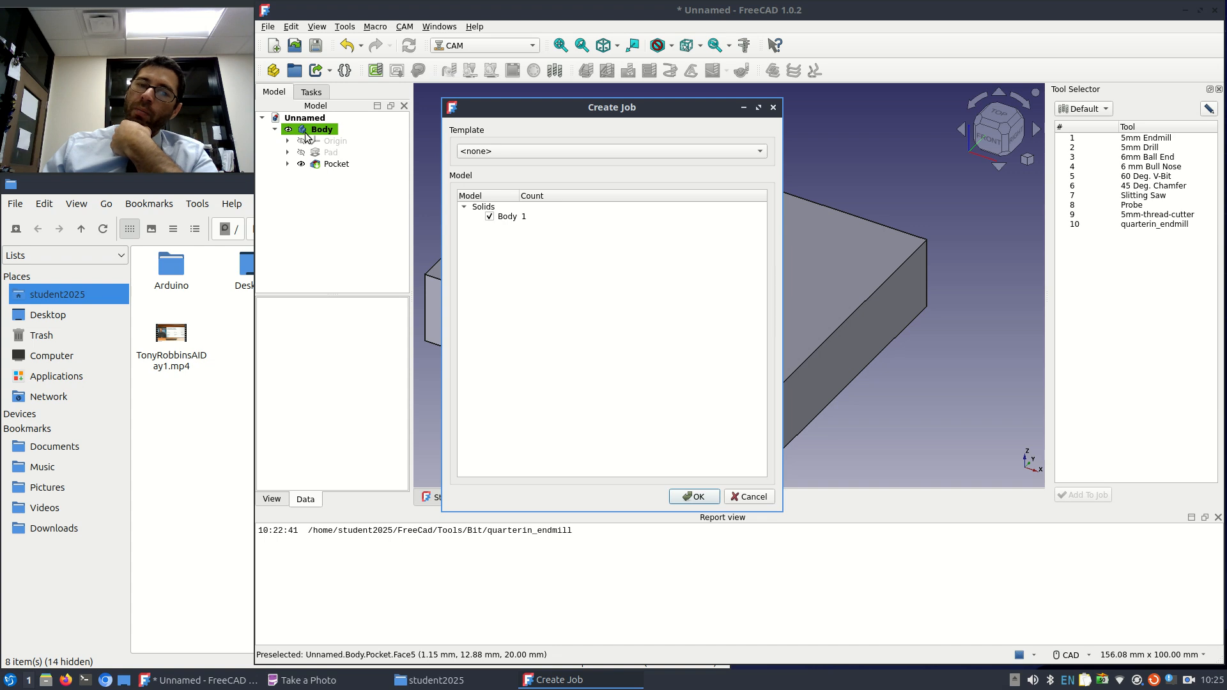
click(695, 493)
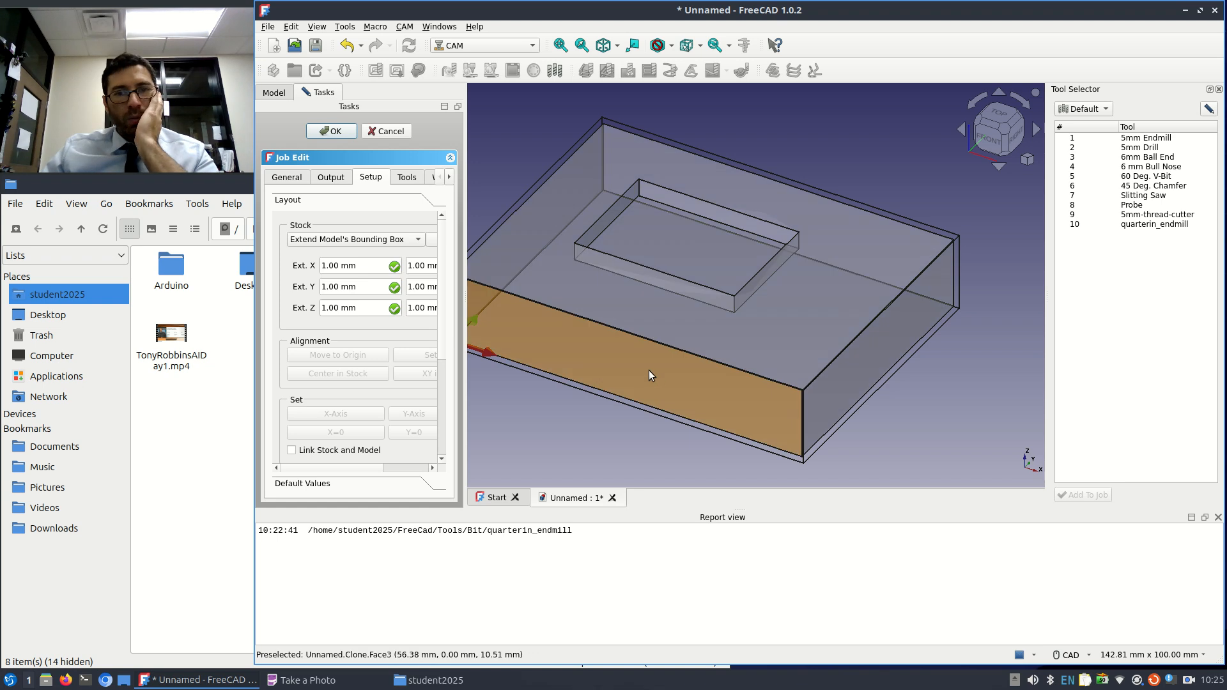
- Try extending the job stock in the first X direction by 5 and 10 mm, and restore the extension to 1 mm
click(693, 375)
middle_drag(685, 375, 741, 376)
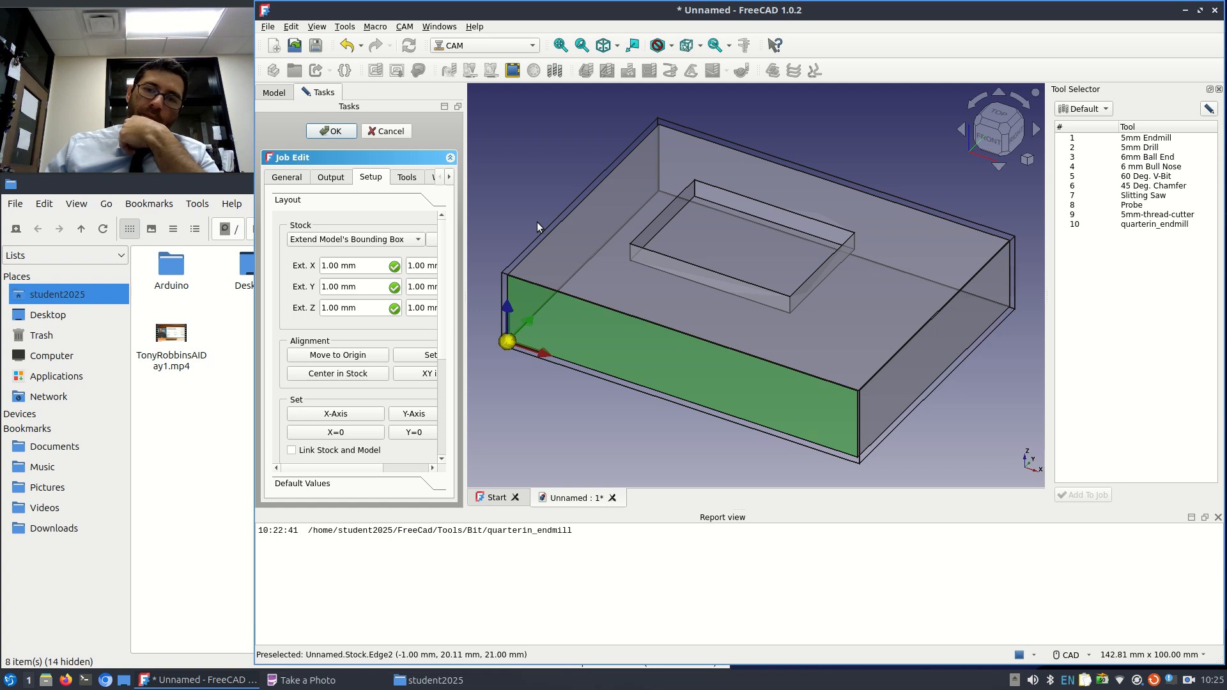
click(335, 265)
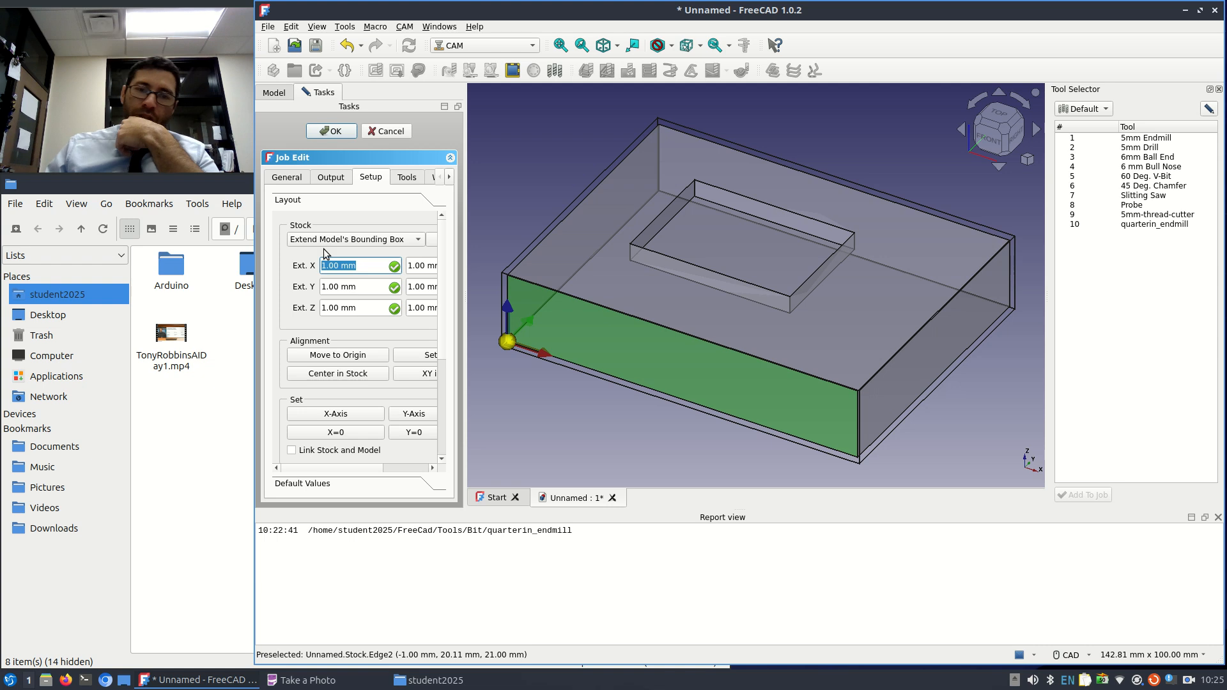
text(5)
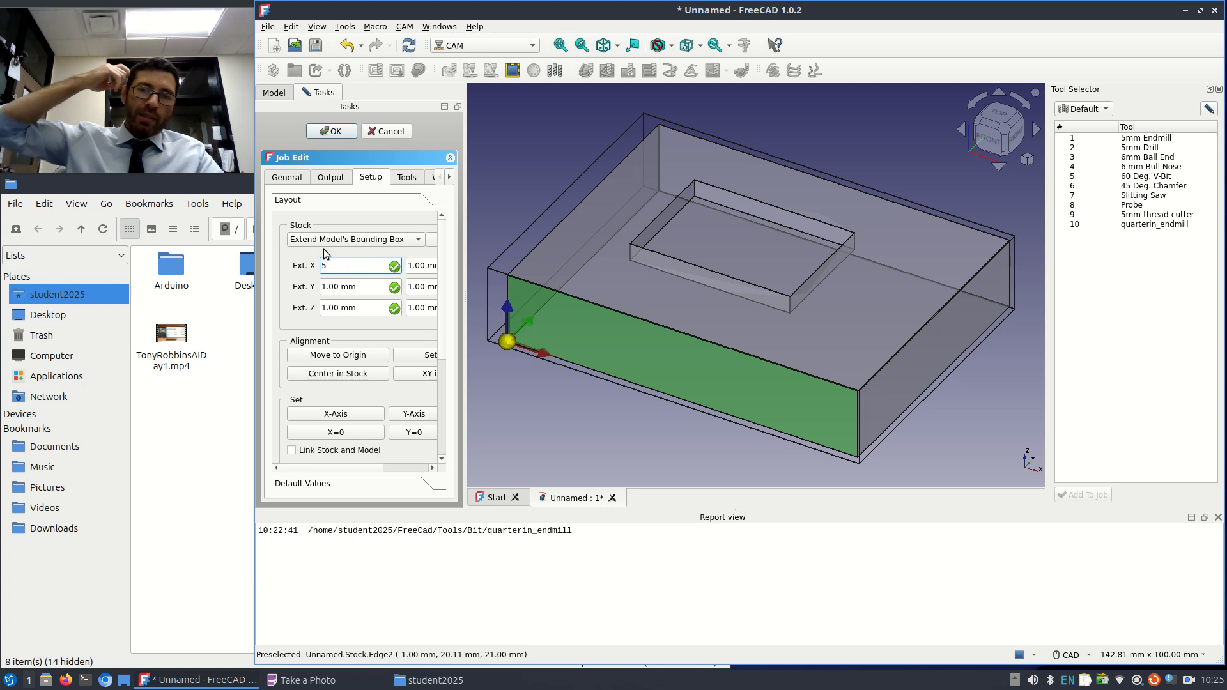
double_click(327, 265)
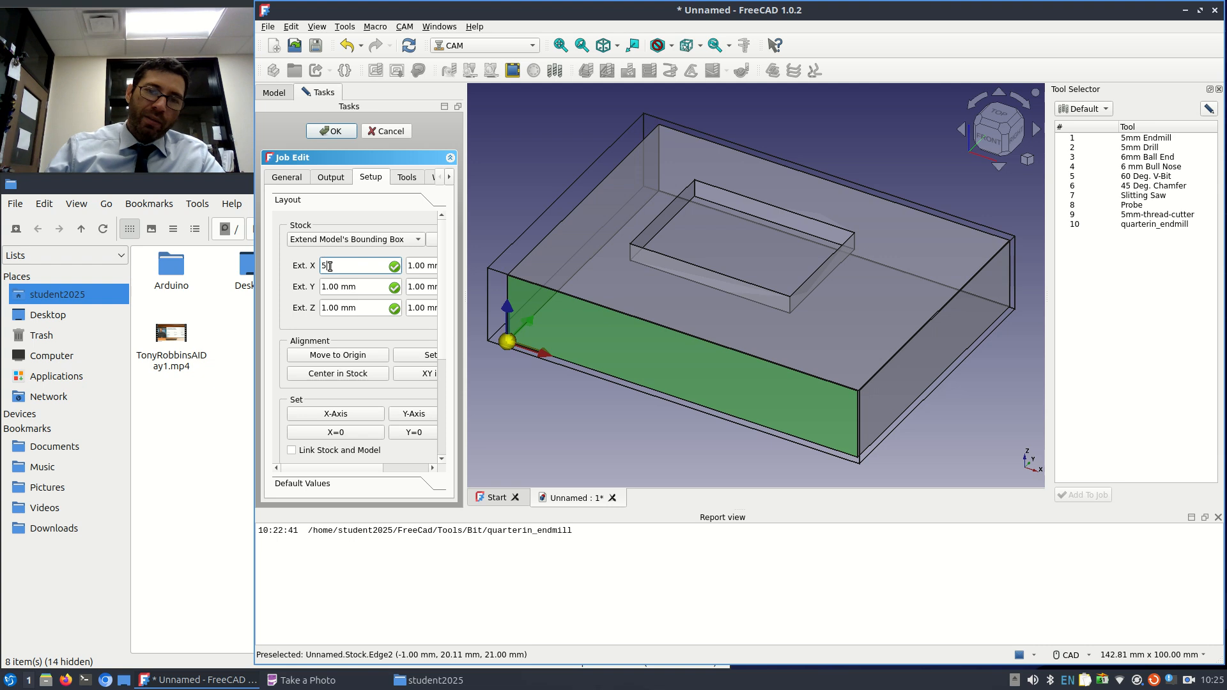
text(10)
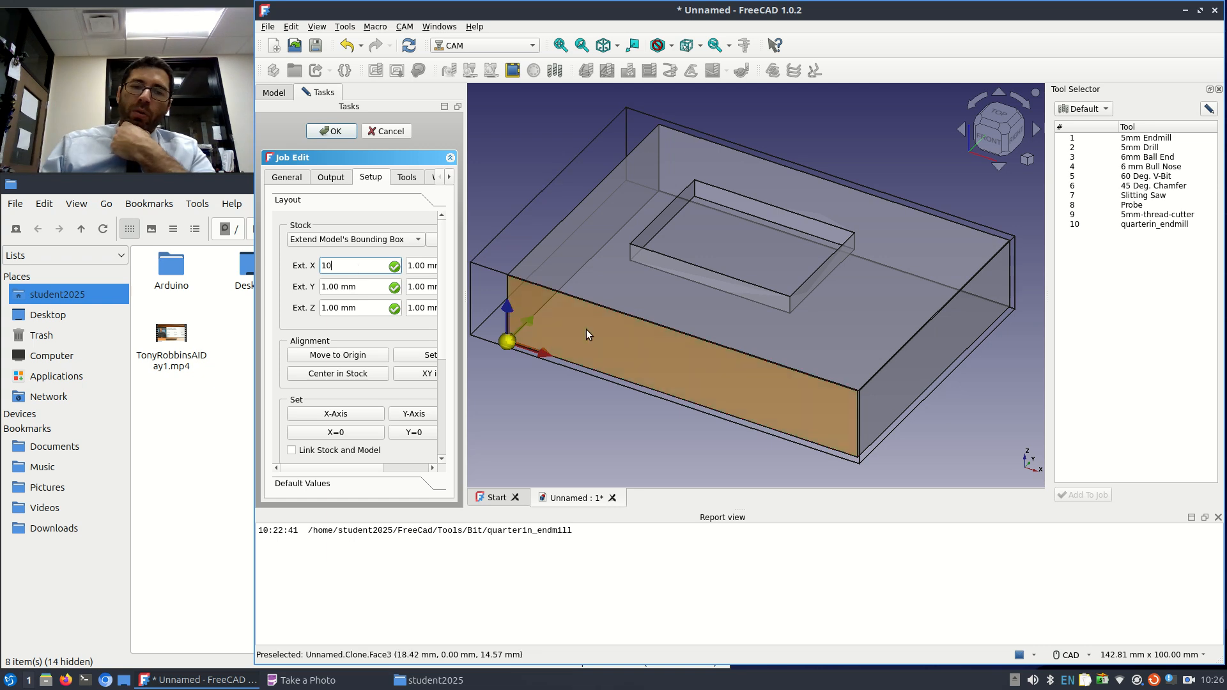
key(BackSpace)
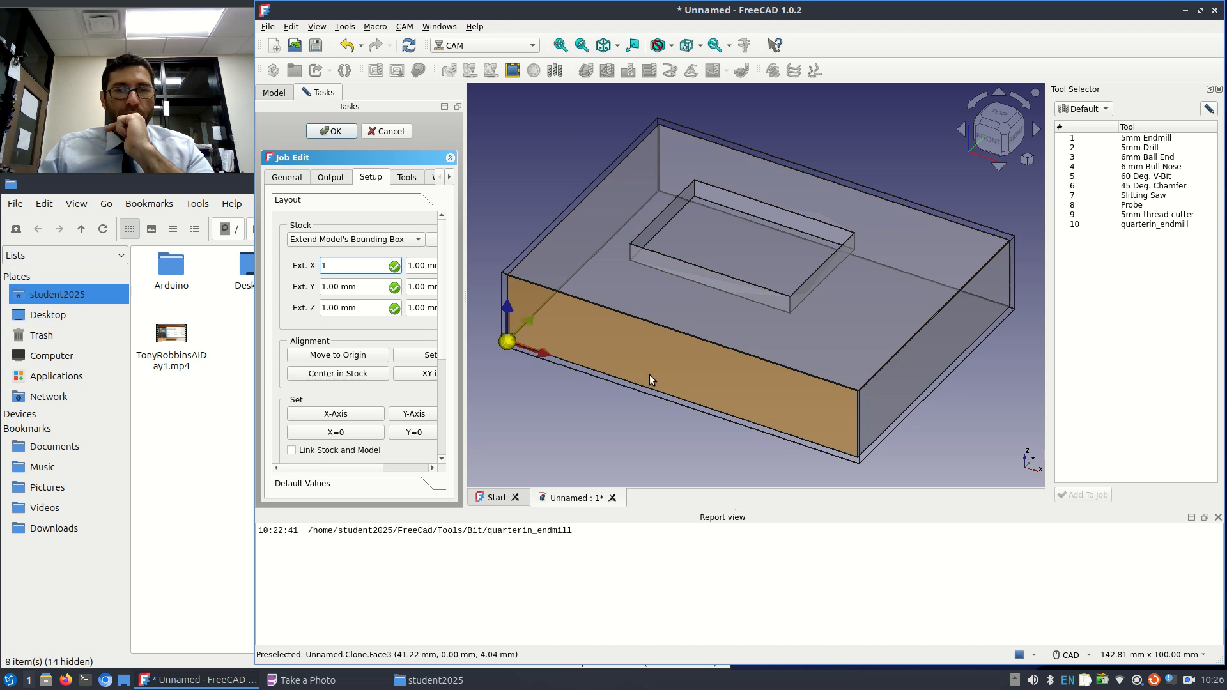
right_click(644, 304)
click(545, 393)
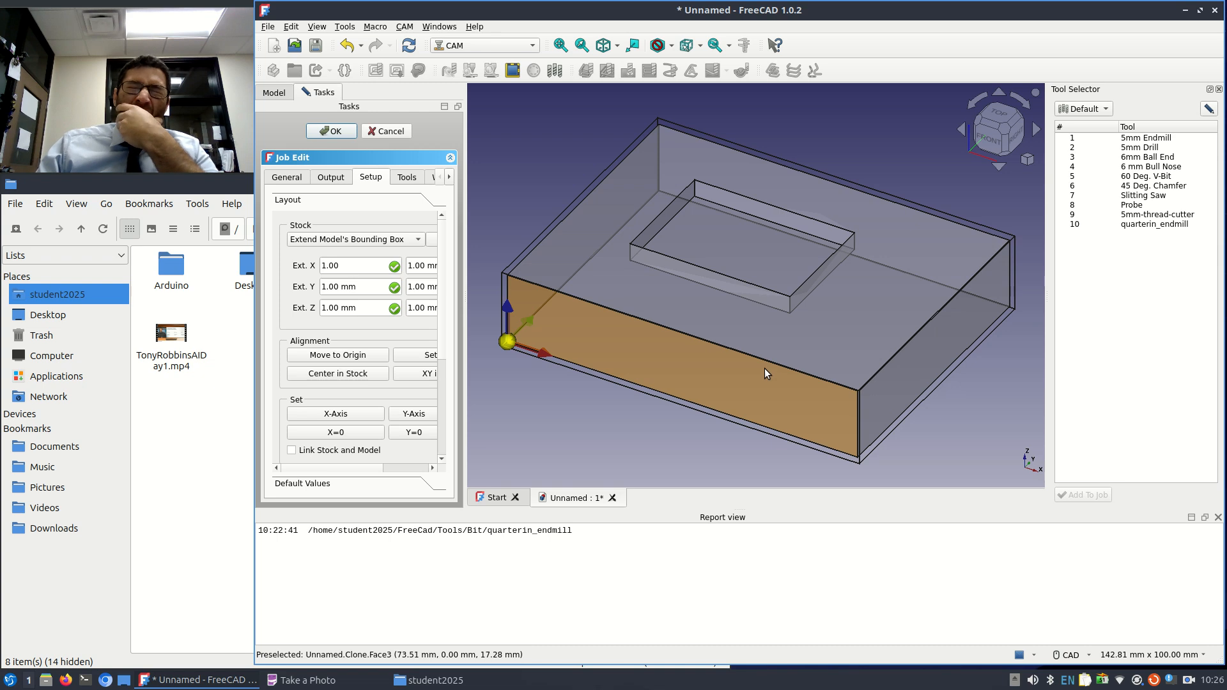
click(785, 409)
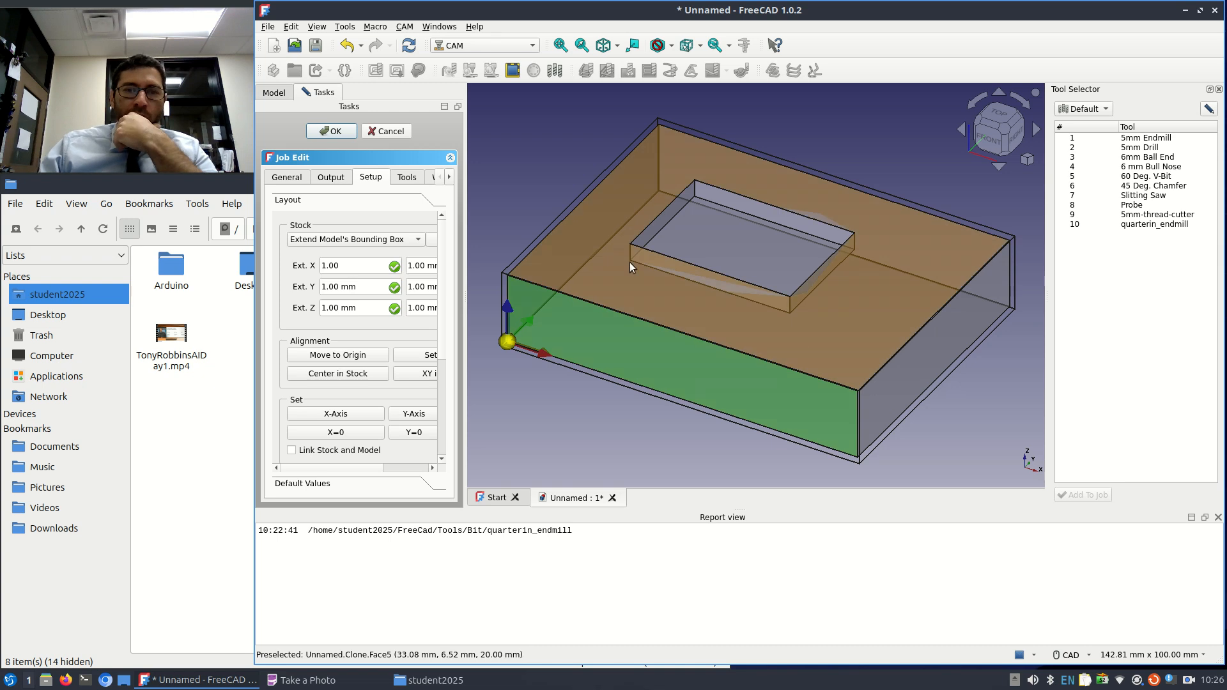
- Set both Z extensions of the job stock to 0 mm so it matches the model's height
triple_click(379, 305)
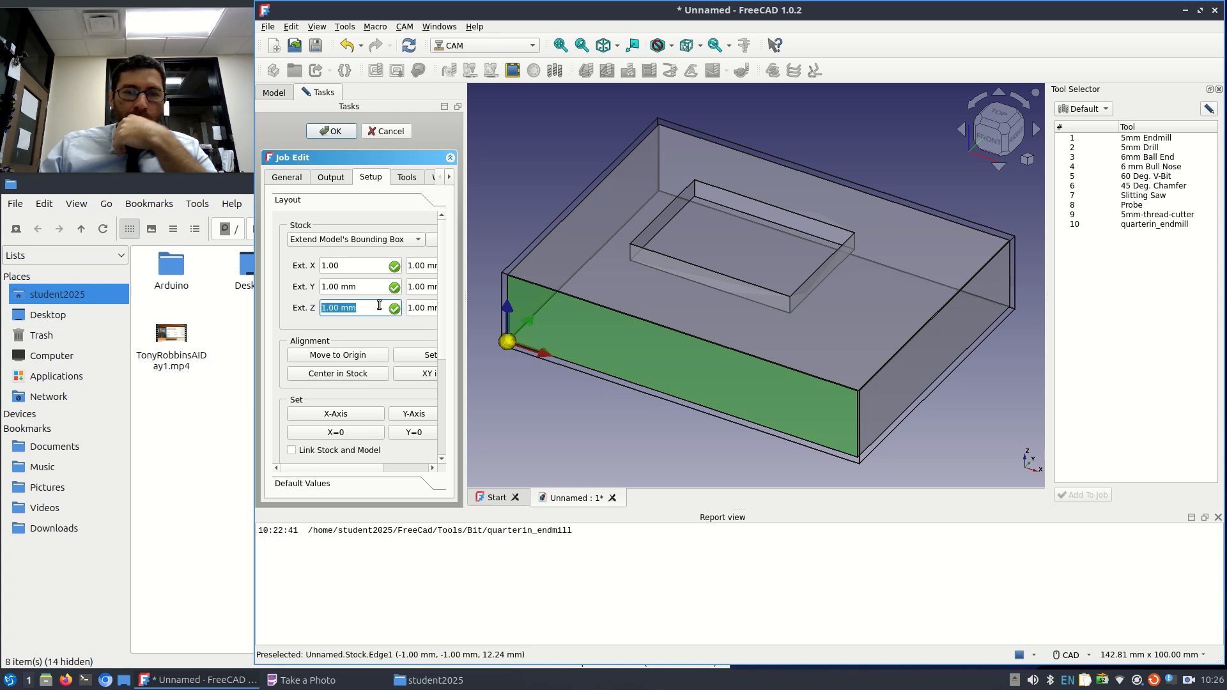
text(0)
triple_click(433, 308)
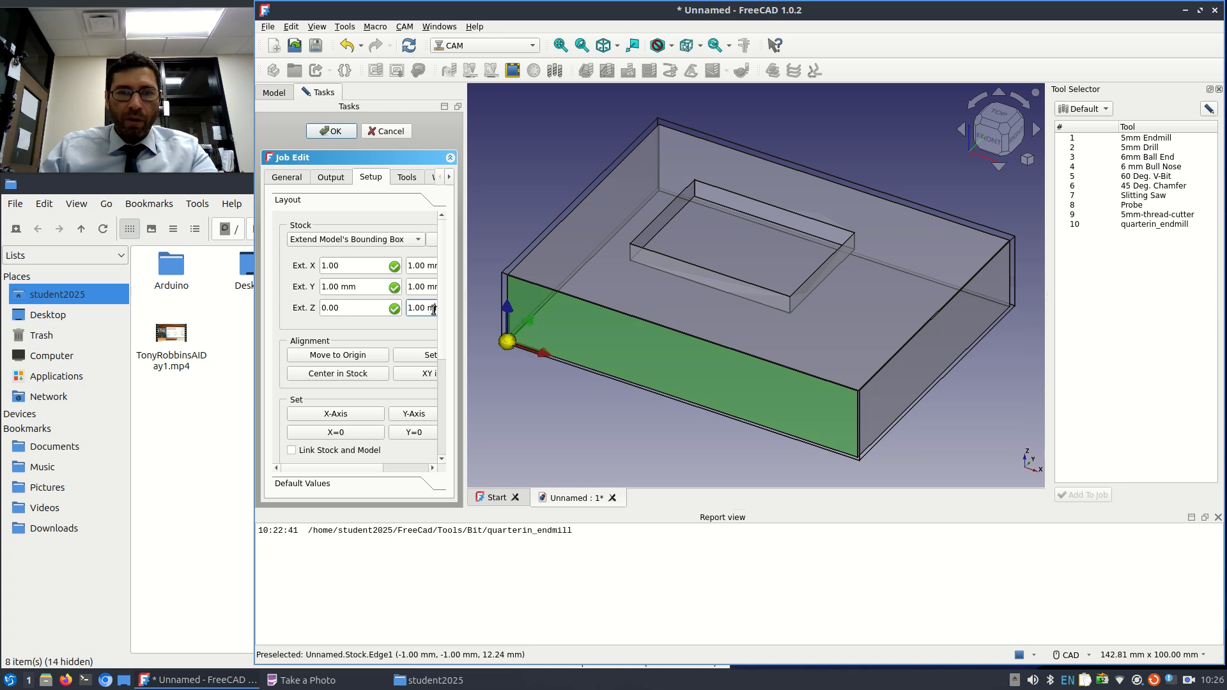
text(0)
click(396, 329)
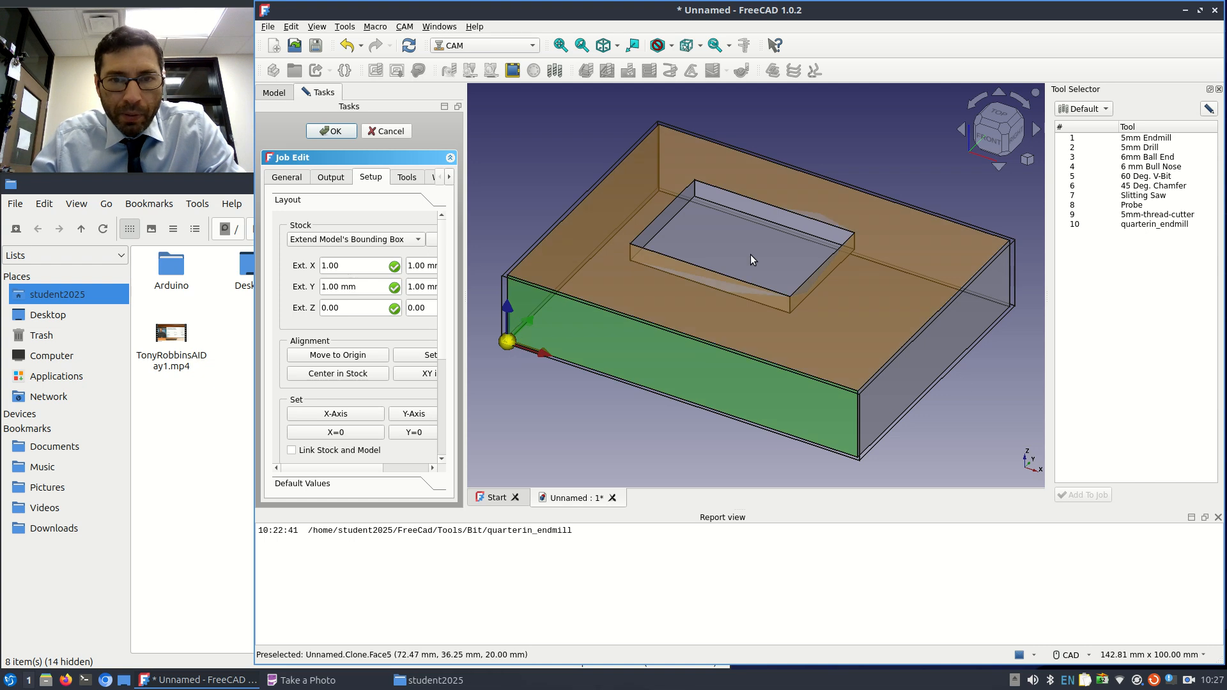
click(521, 327)
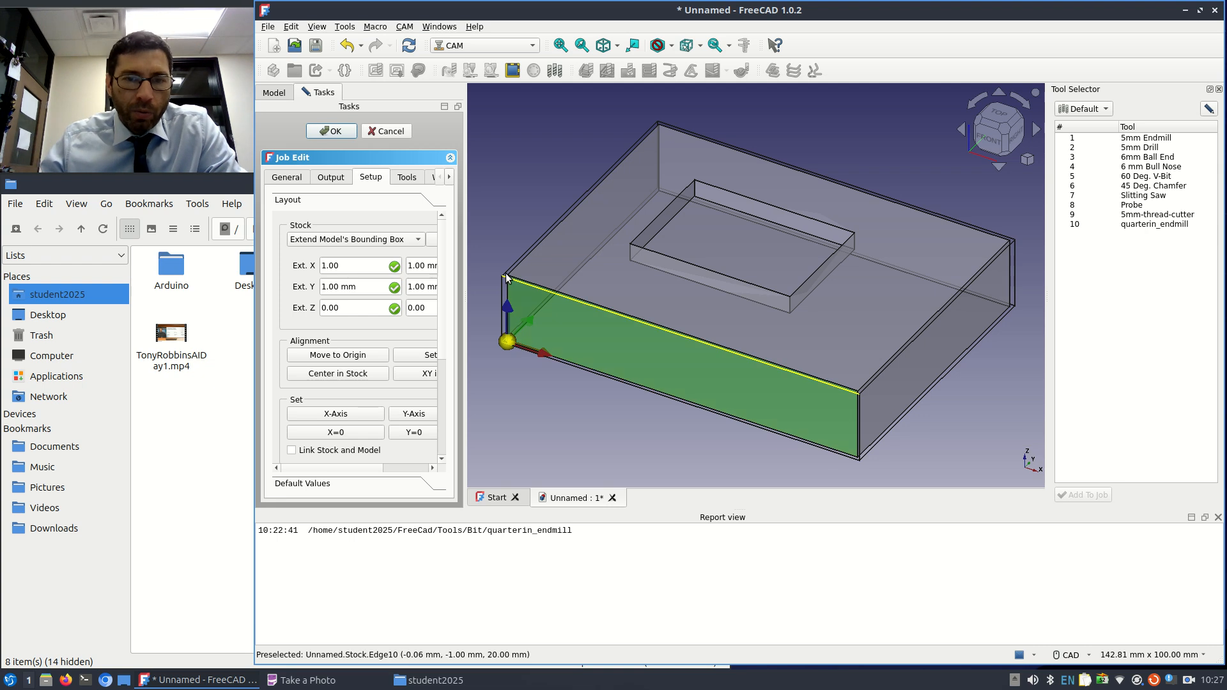
- Link the stock and model, and set Z zero at the block's upper front-left corner
click(508, 274)
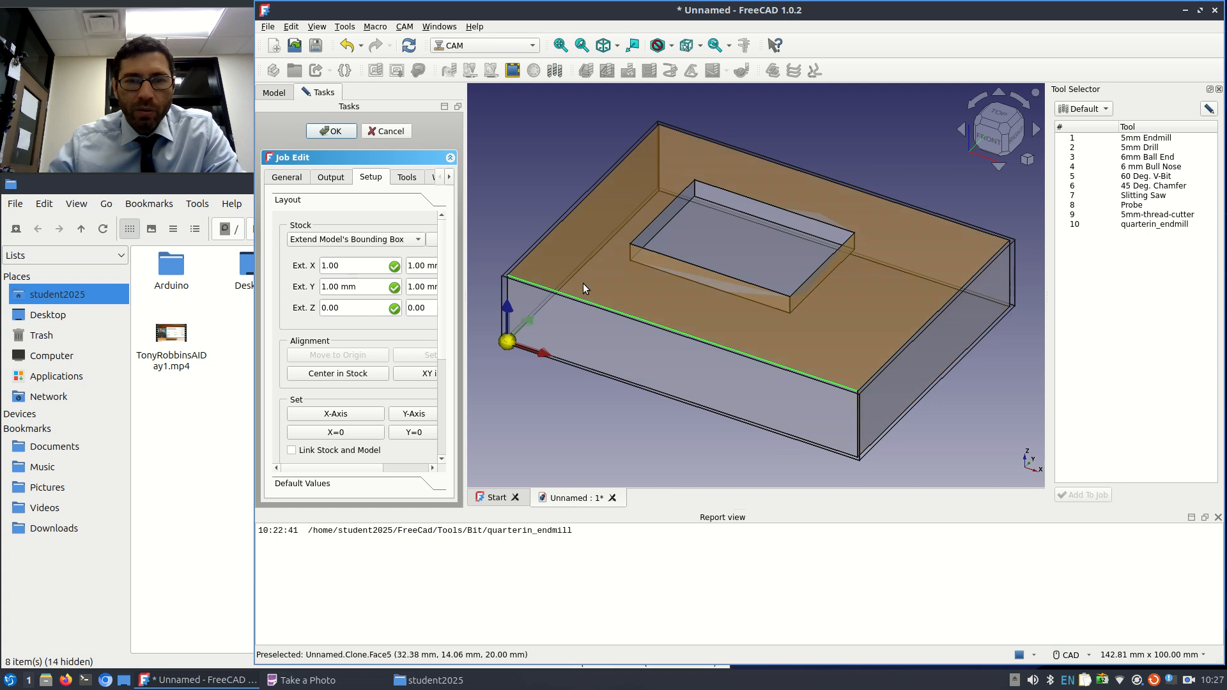
mouse_move(443, 320)
mouse_down()
mouse_move(440, 370)
mouse_move(438, 308)
mouse_up()
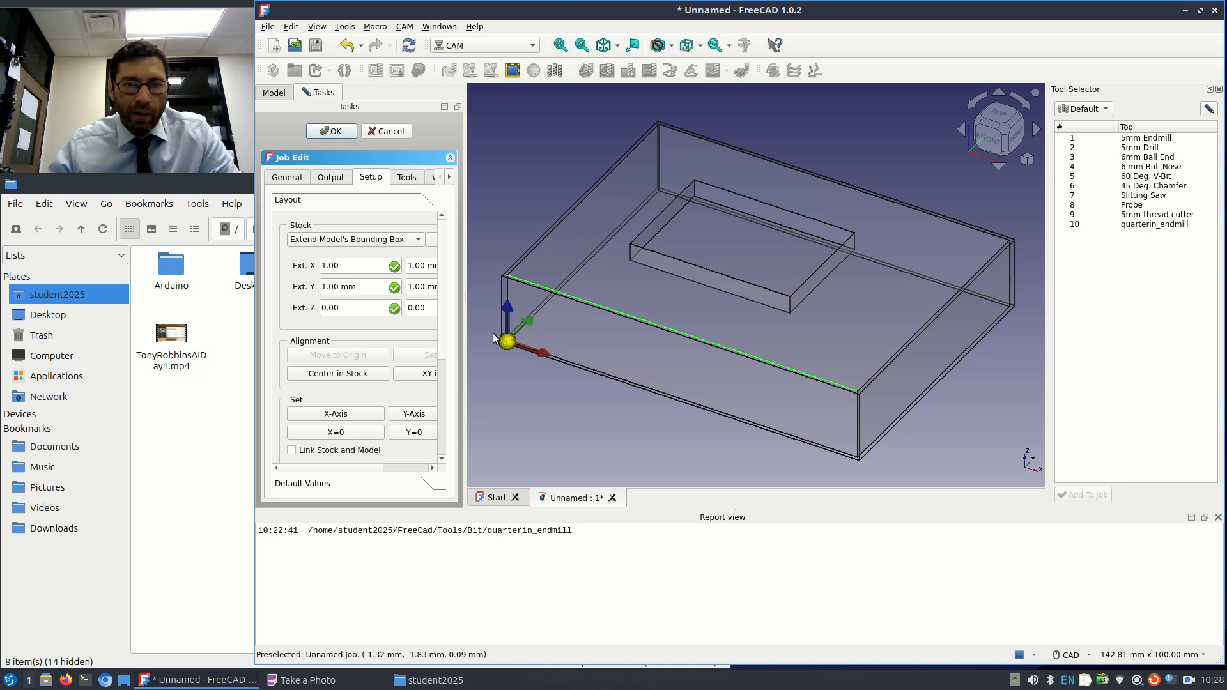
scroll(500, 297, up, 4)
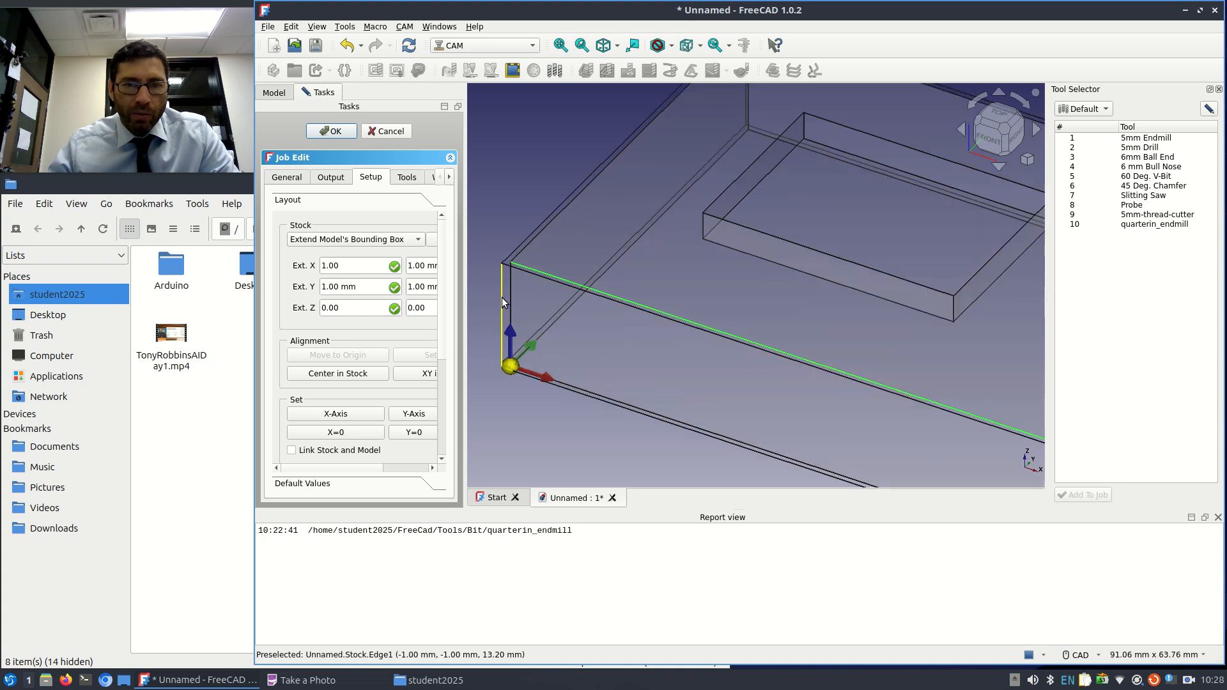
click(508, 259)
click(510, 260)
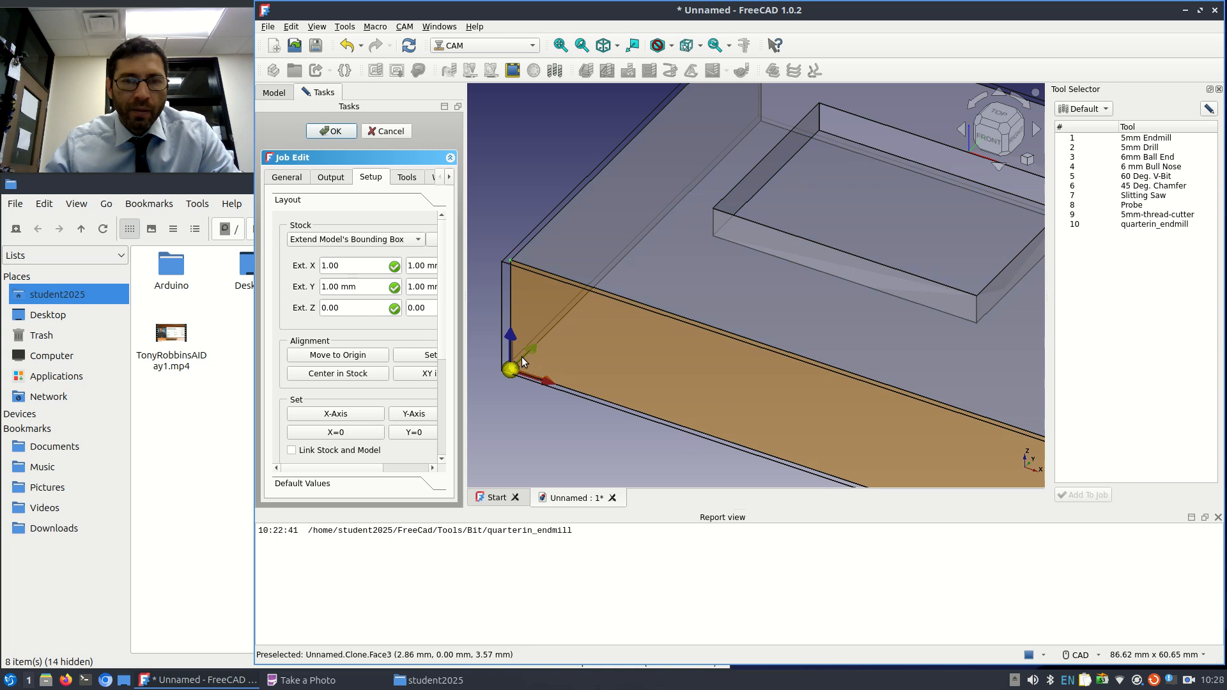
scroll(320, 377, down, 3)
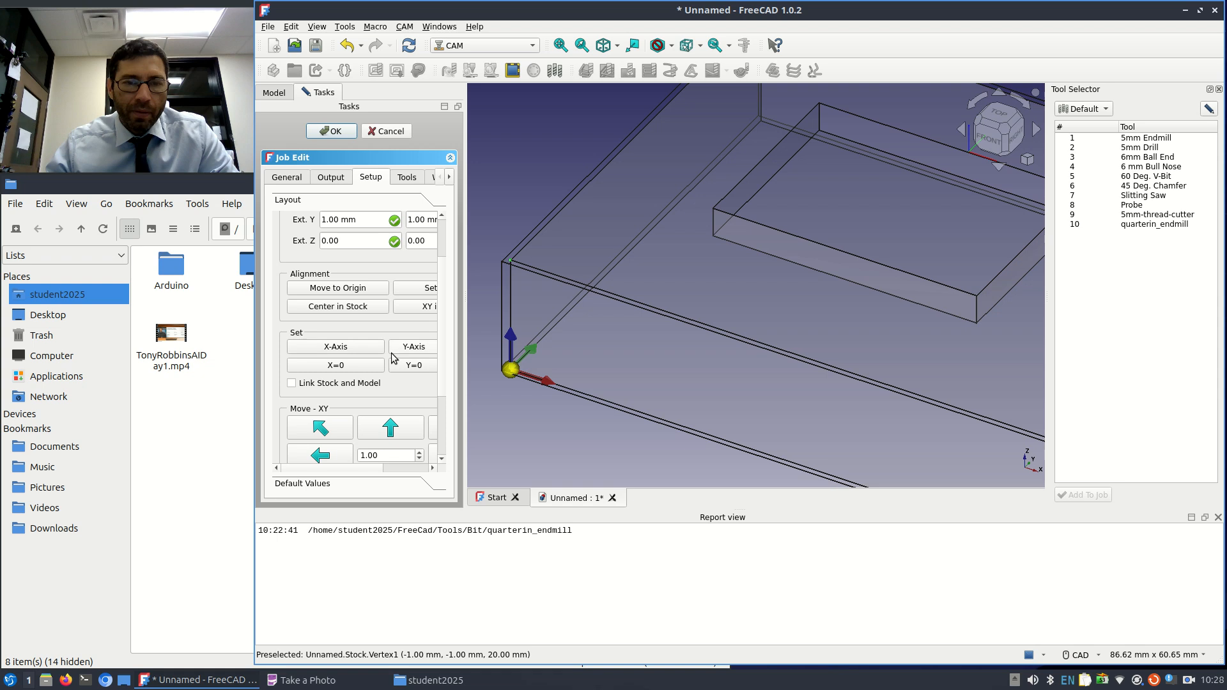
click(432, 468)
click(432, 468)
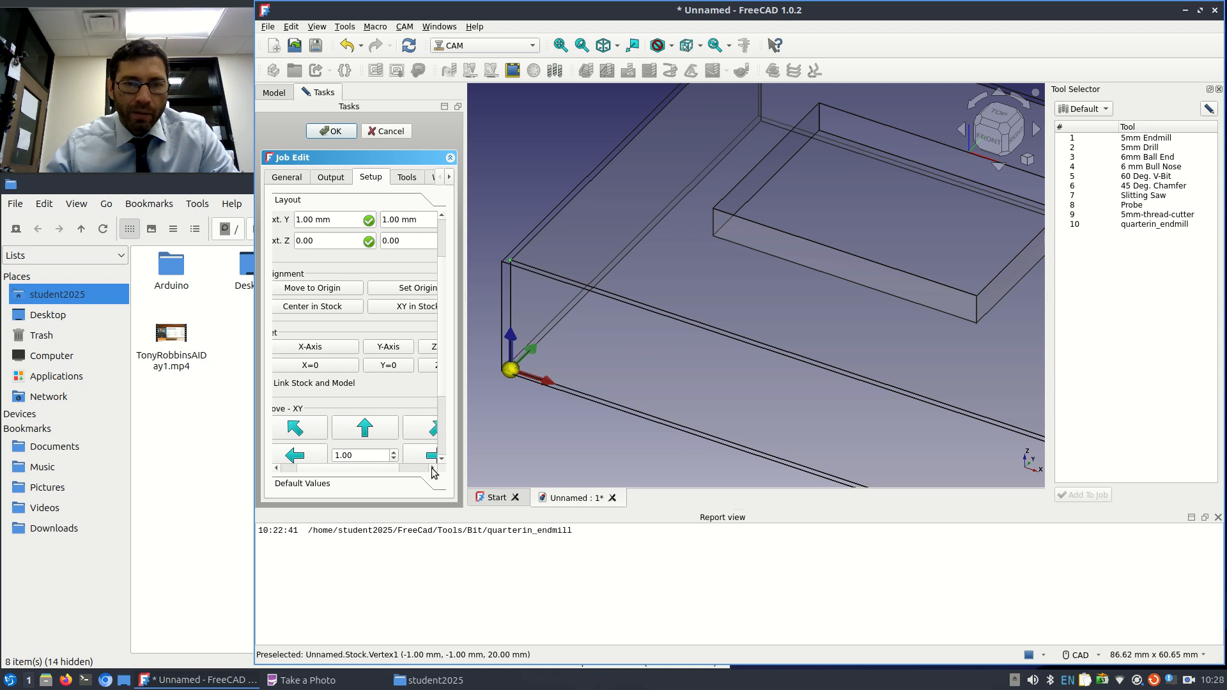
click(281, 471)
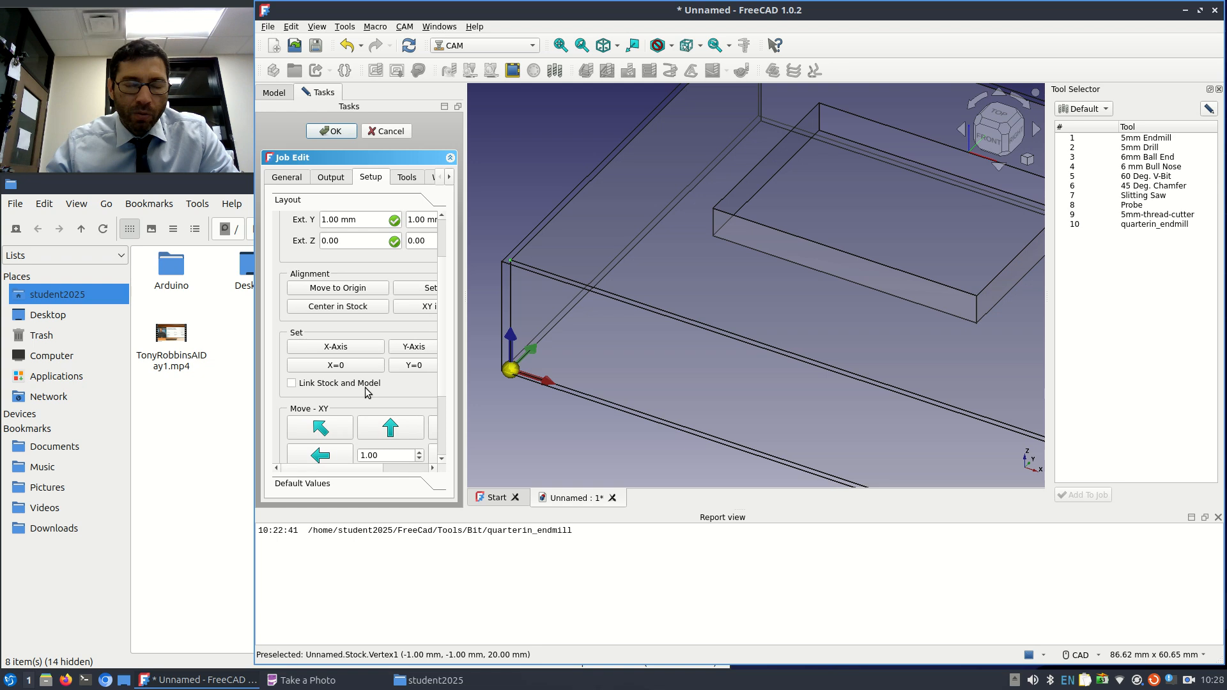
click(292, 384)
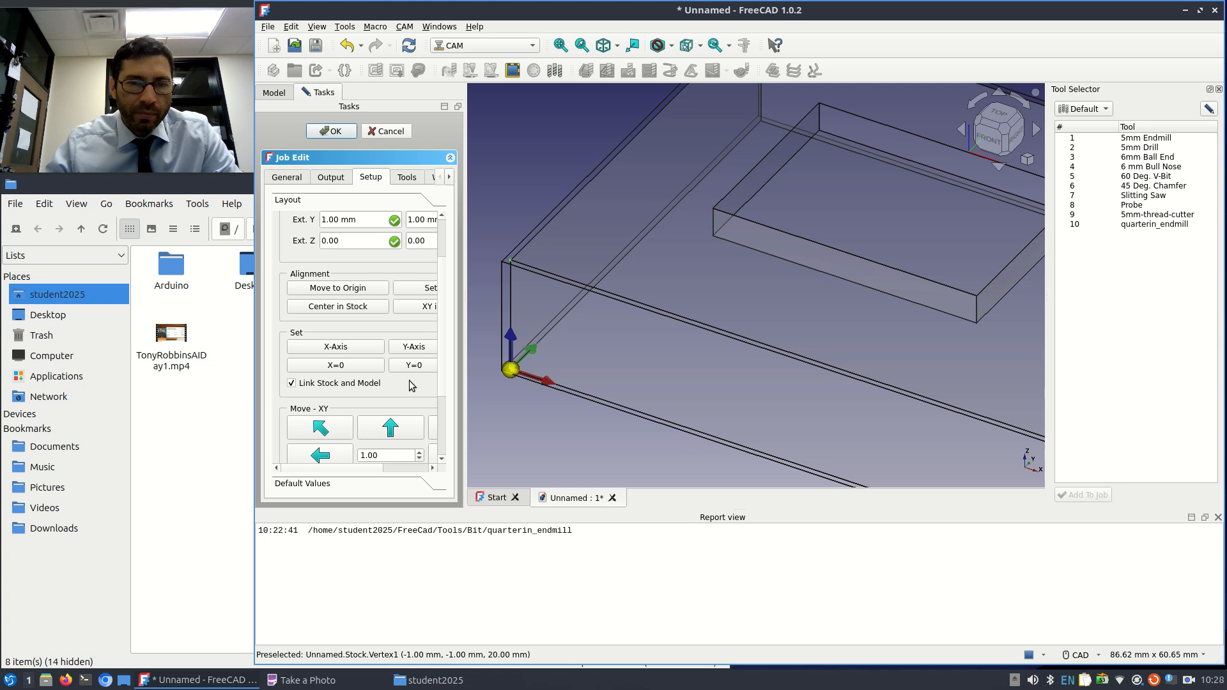
drag(380, 468, 419, 468)
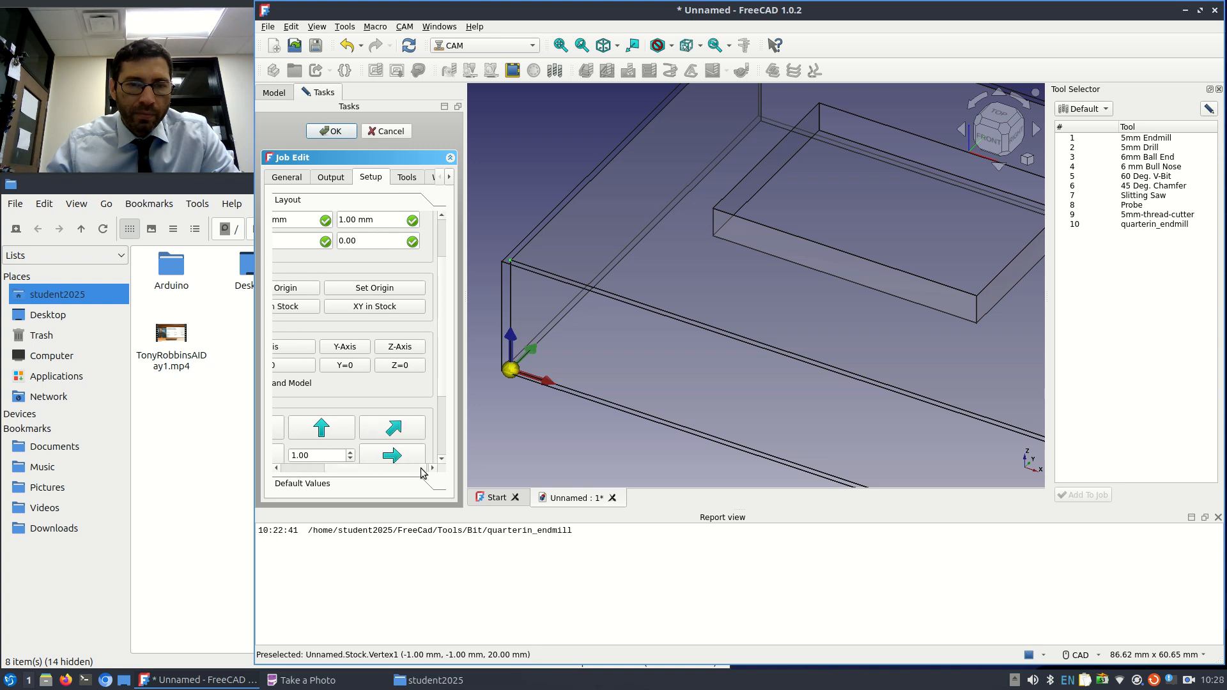
click(400, 367)
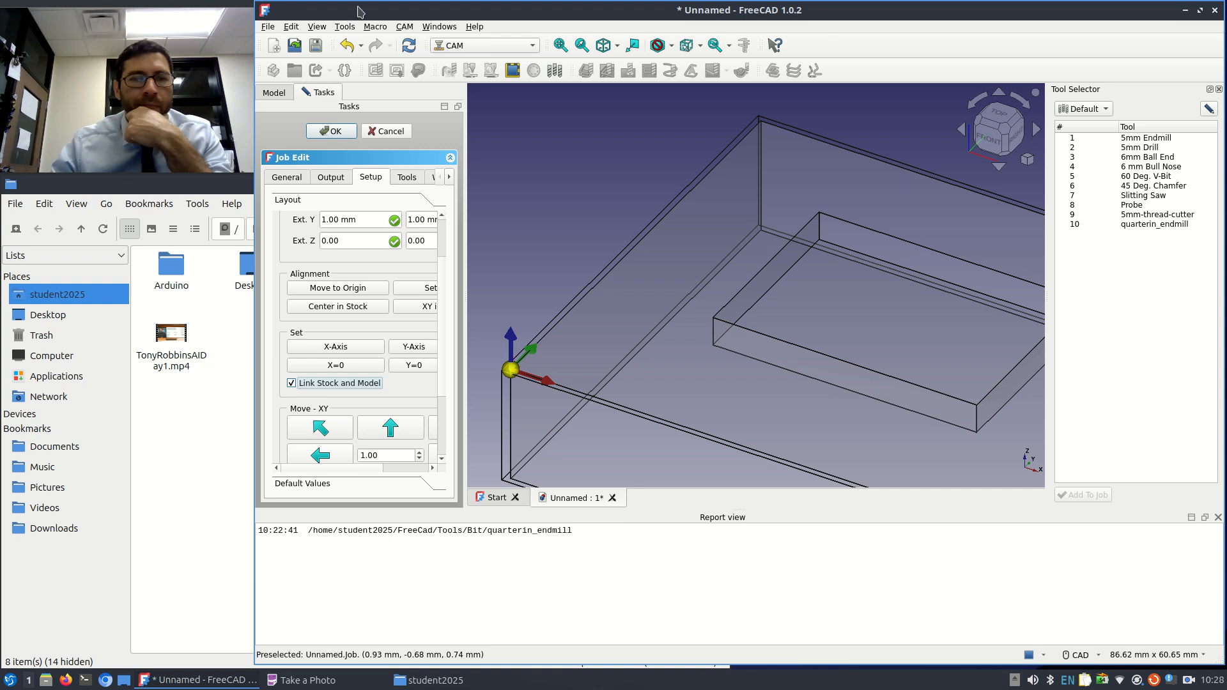
- Add the quarterin_endmill.fctb toolbit from the FreeCad/Tools/Bit folder to the job's tools
click(407, 178)
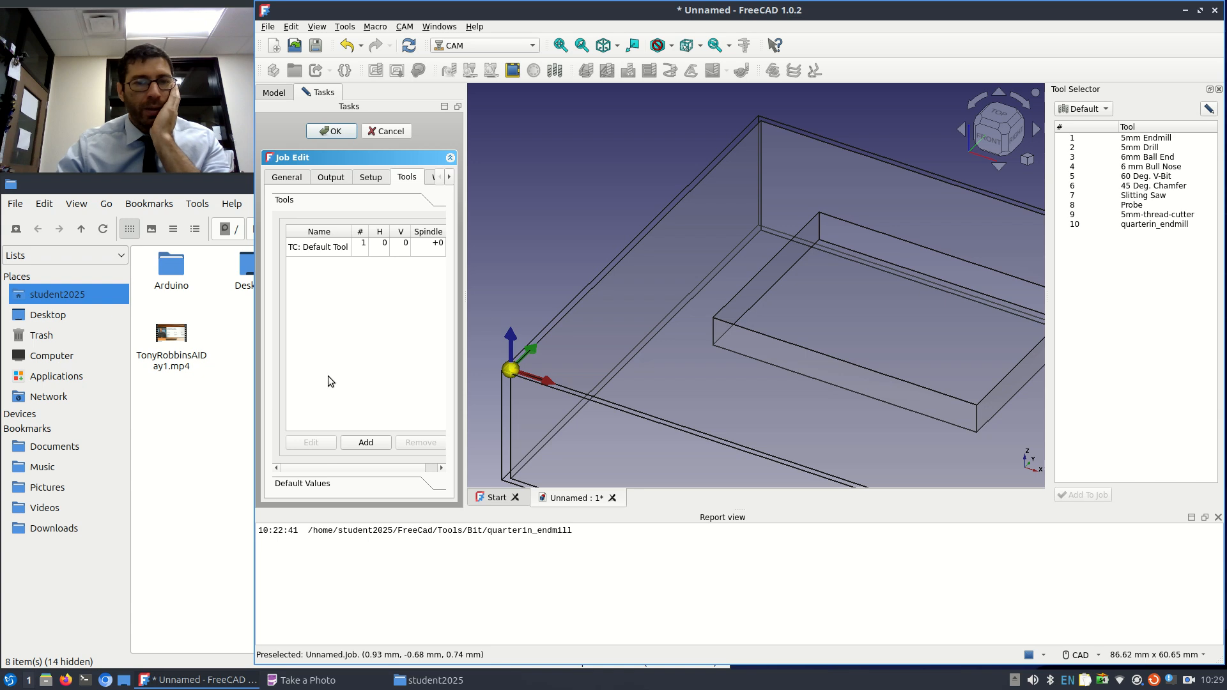
click(365, 442)
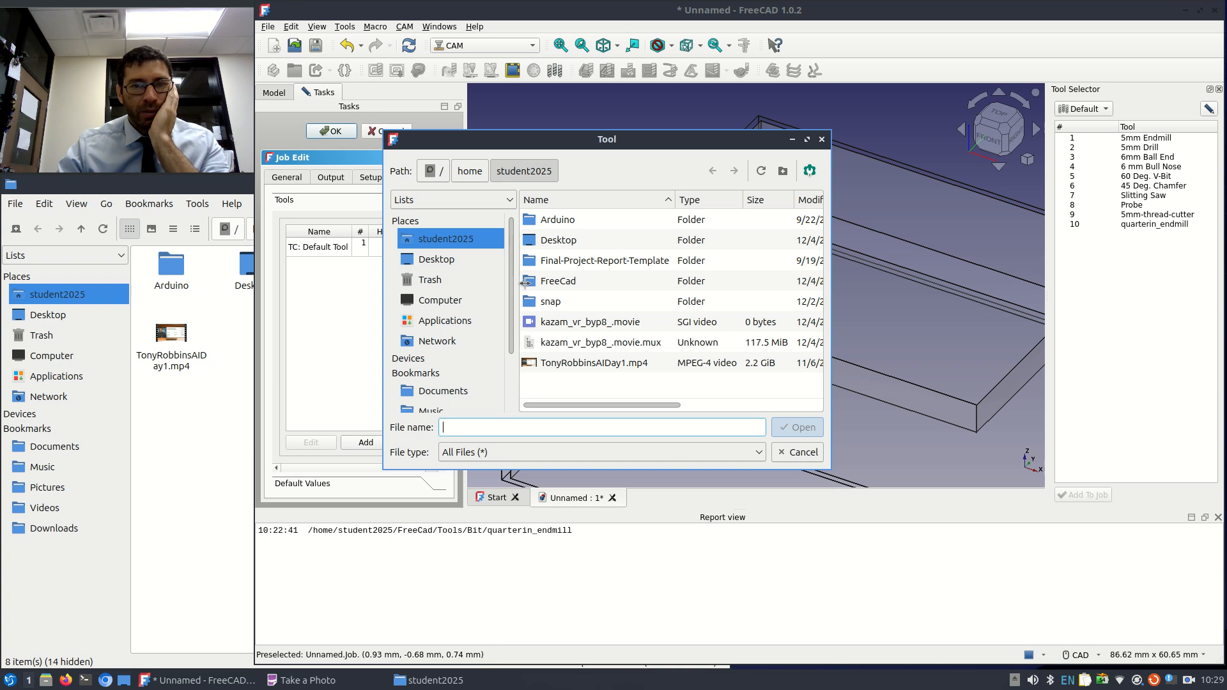
double_click(527, 281)
double_click(548, 221)
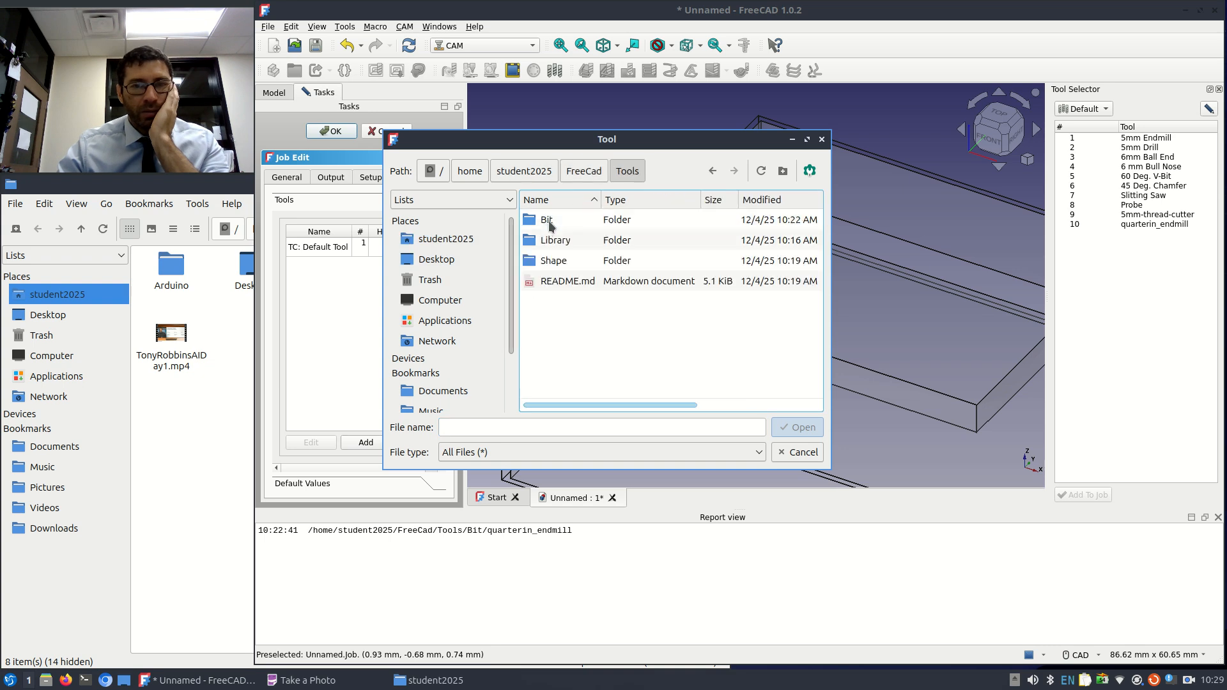
double_click(548, 221)
scroll(544, 319, down, 1)
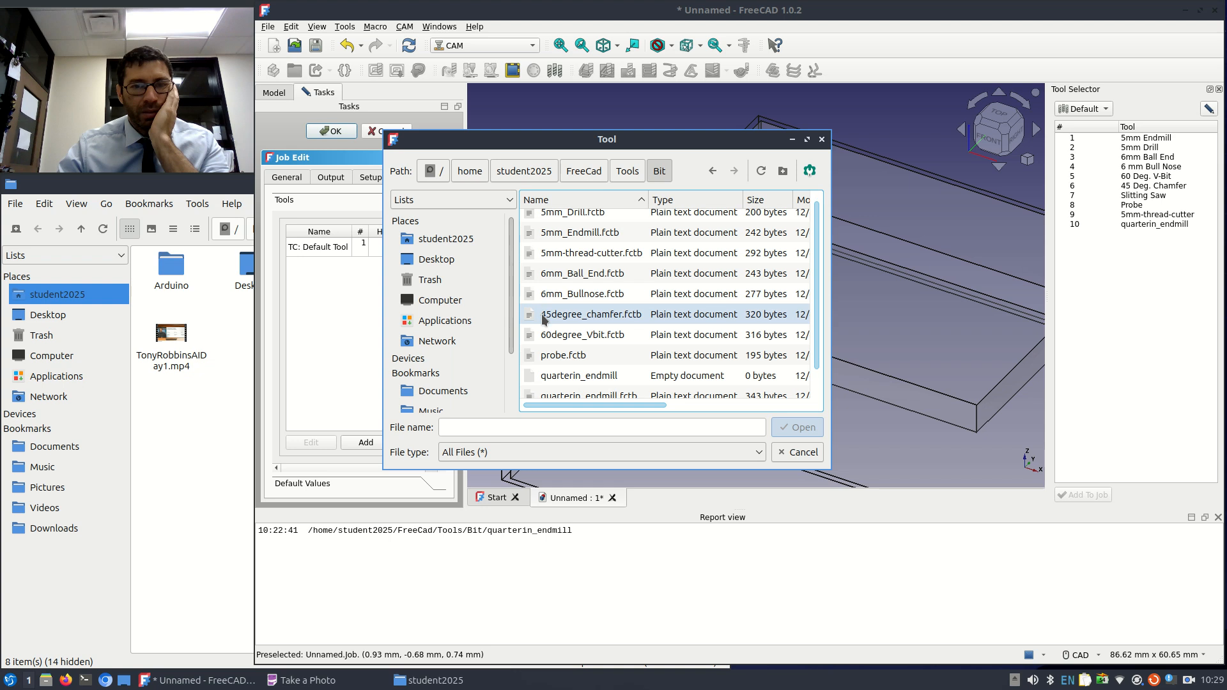
scroll(543, 318, down, 1)
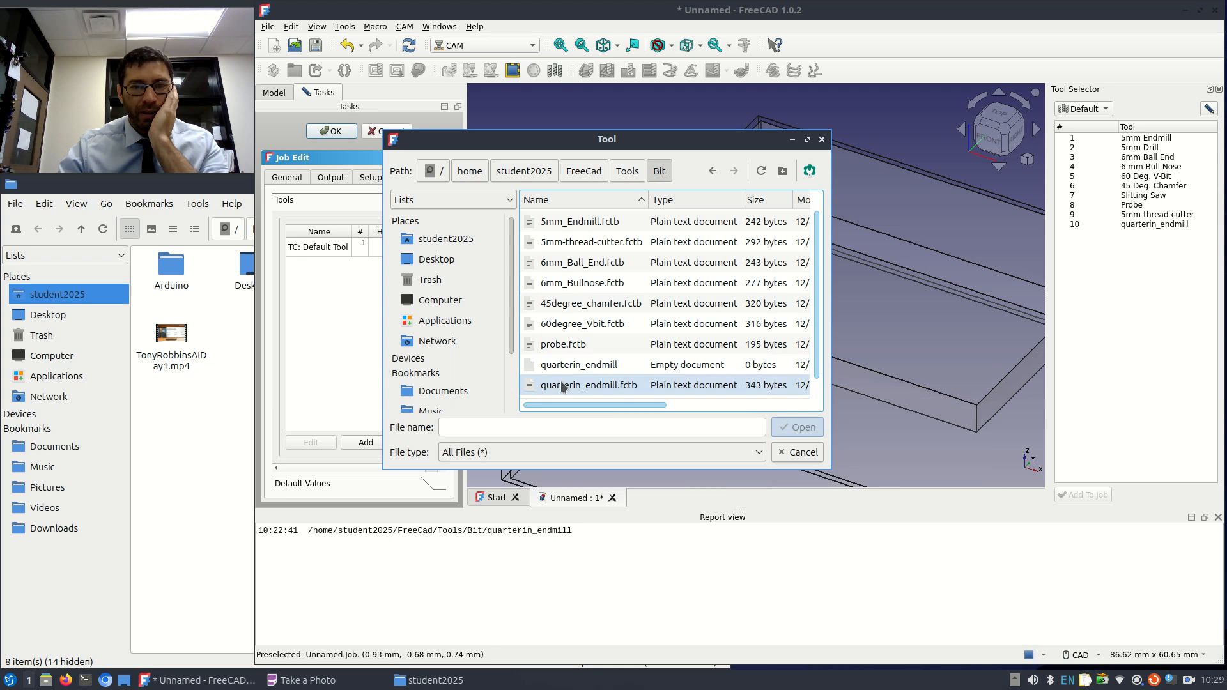
double_click(601, 385)
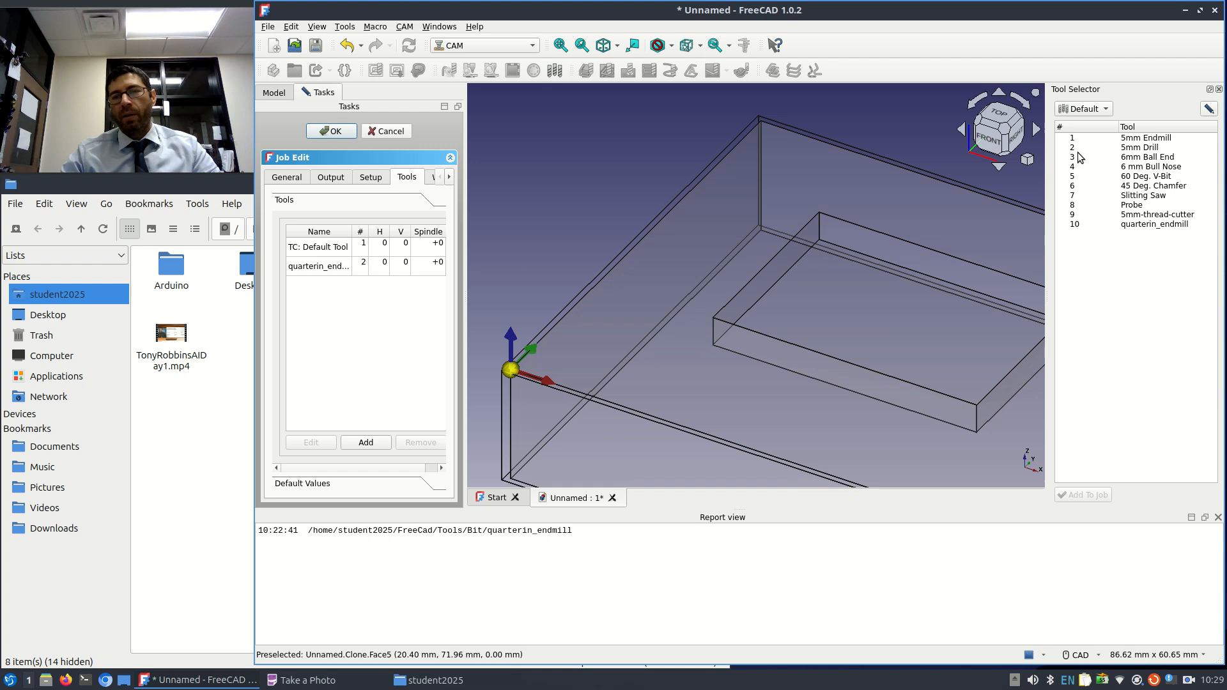
- Remove the default tool and the duplicate quarterin_endmill controller numbered 10 from the job's tools
click(1144, 227)
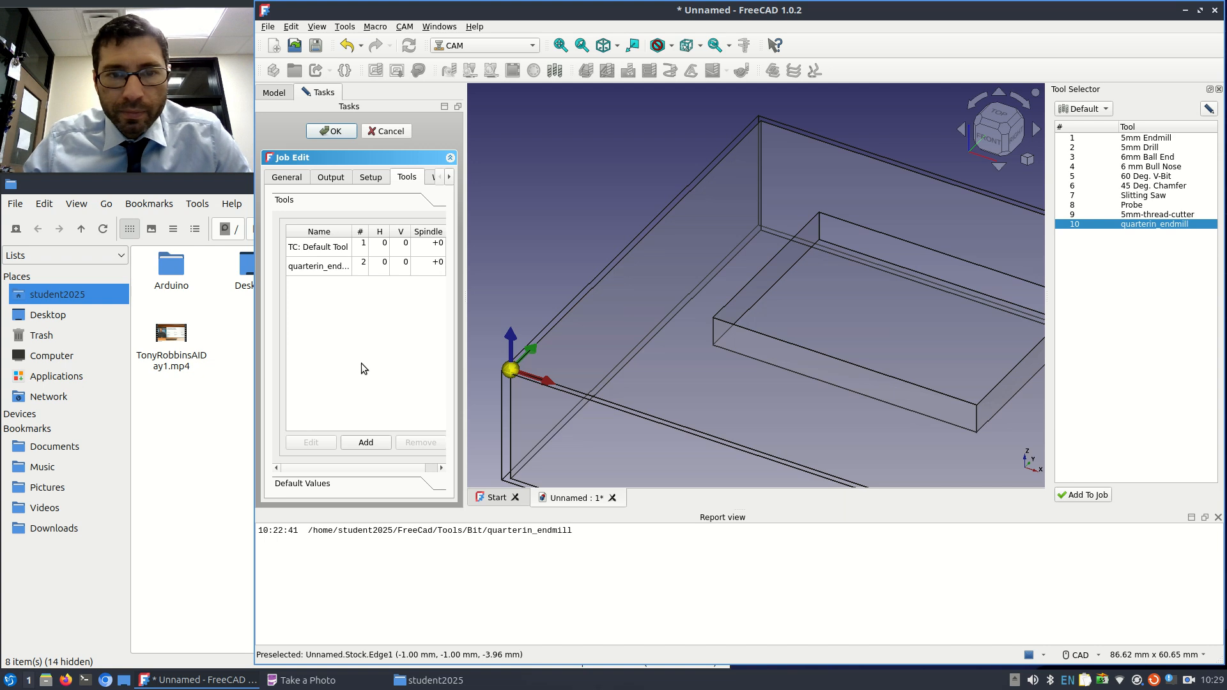
click(322, 250)
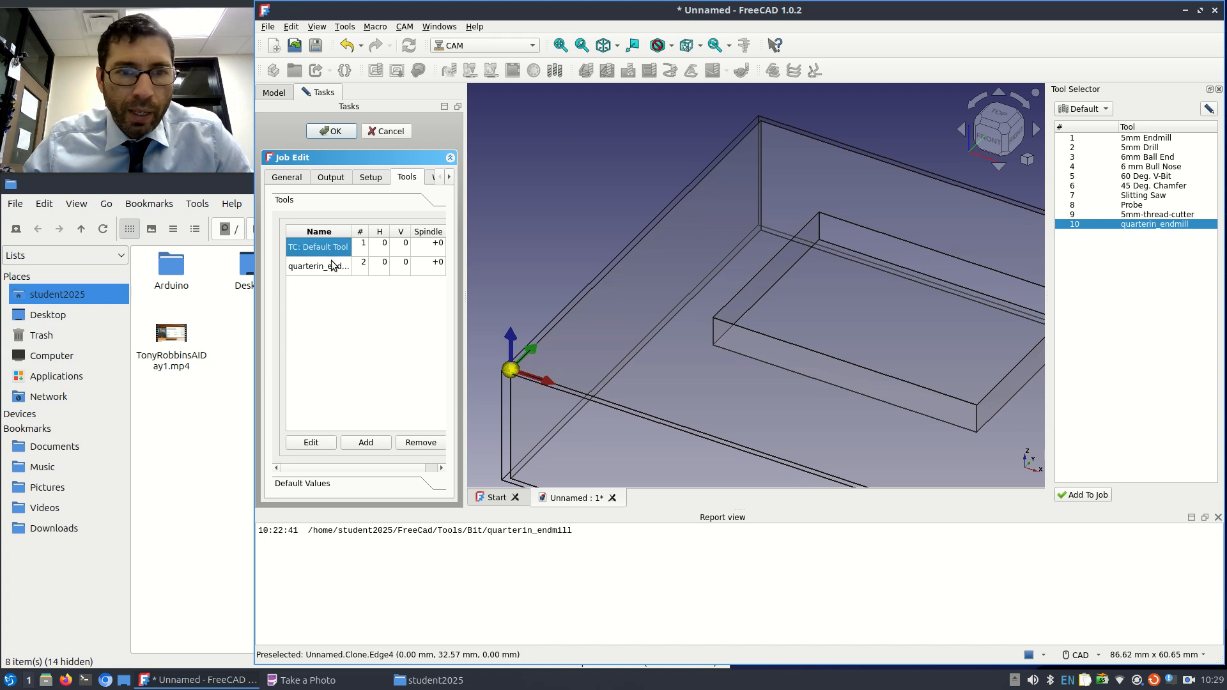
click(430, 444)
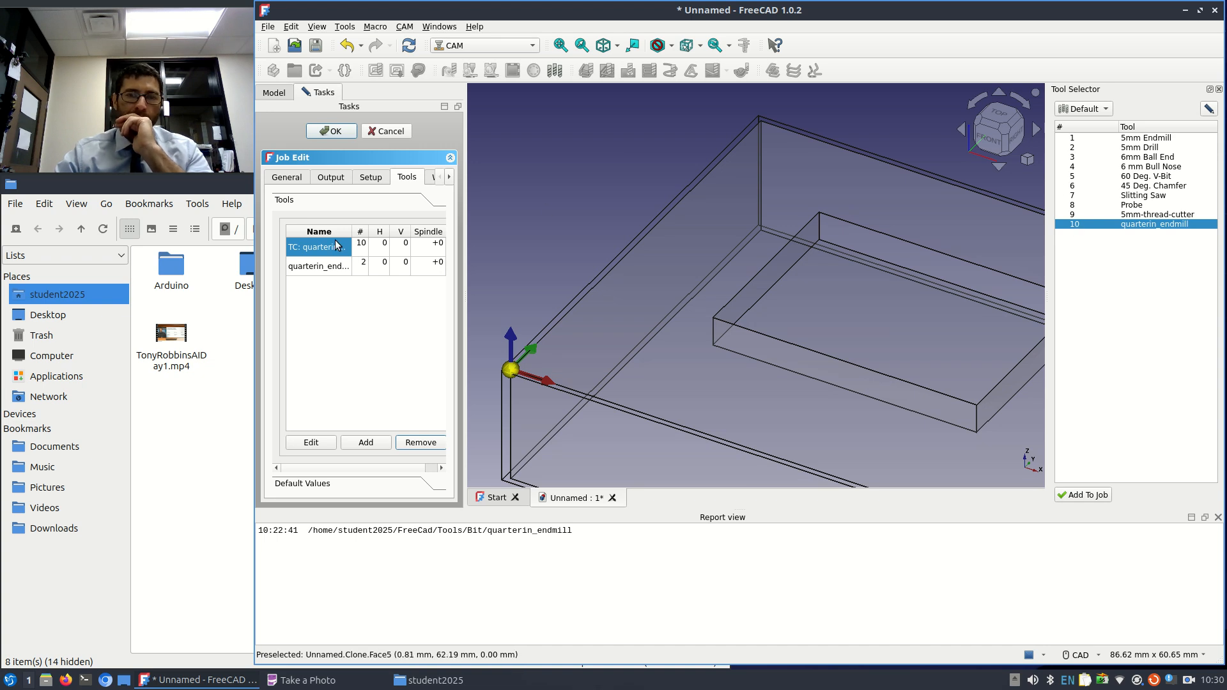
click(437, 443)
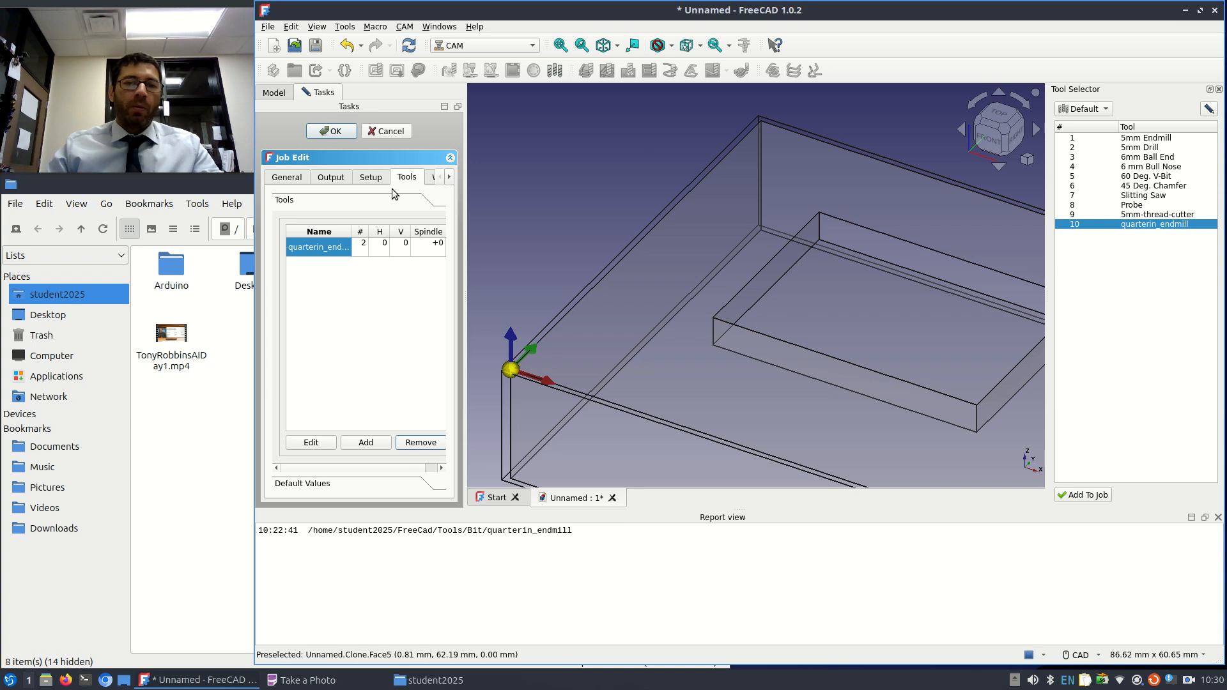
- Set the quarterin_endmill controller's horizontal feed, a vertical feed of 1000 and a spindle speed of 8000
click(386, 247)
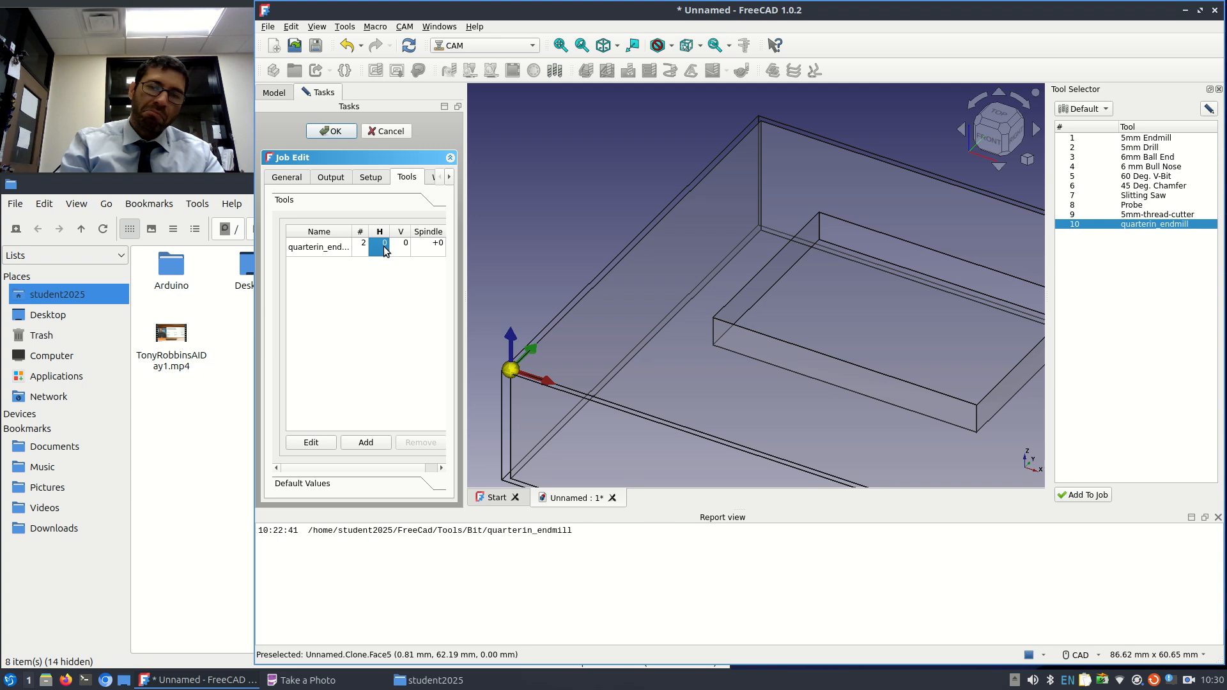
key(0)
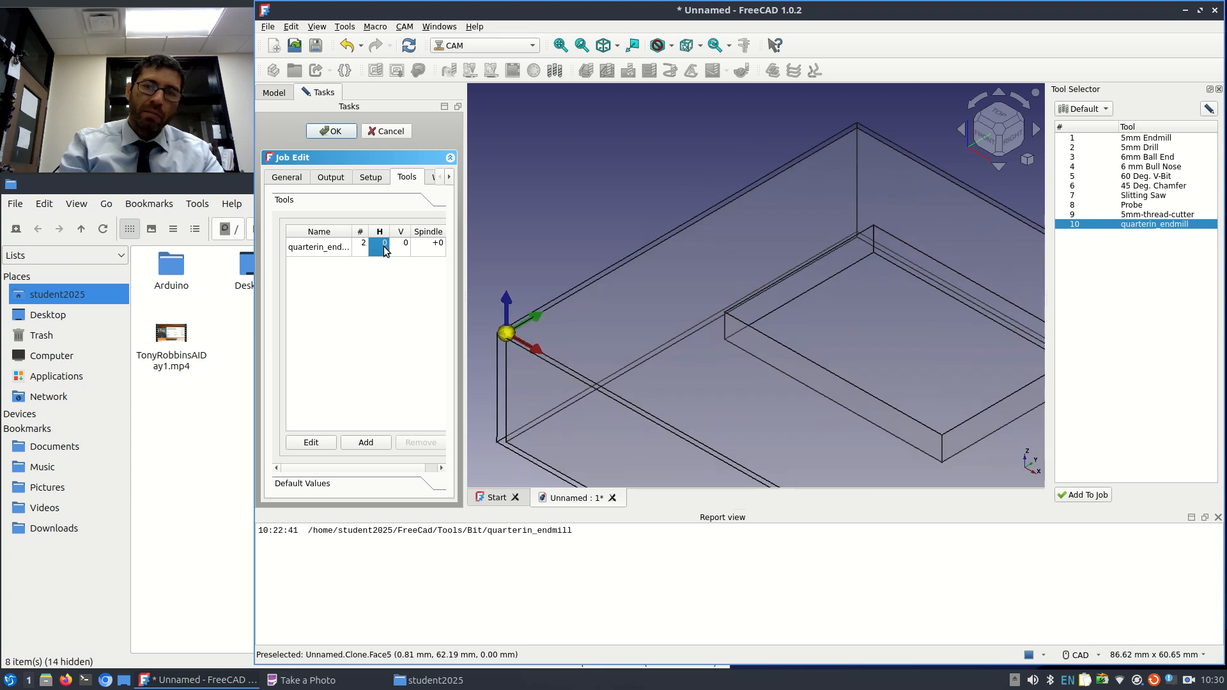
text(0)
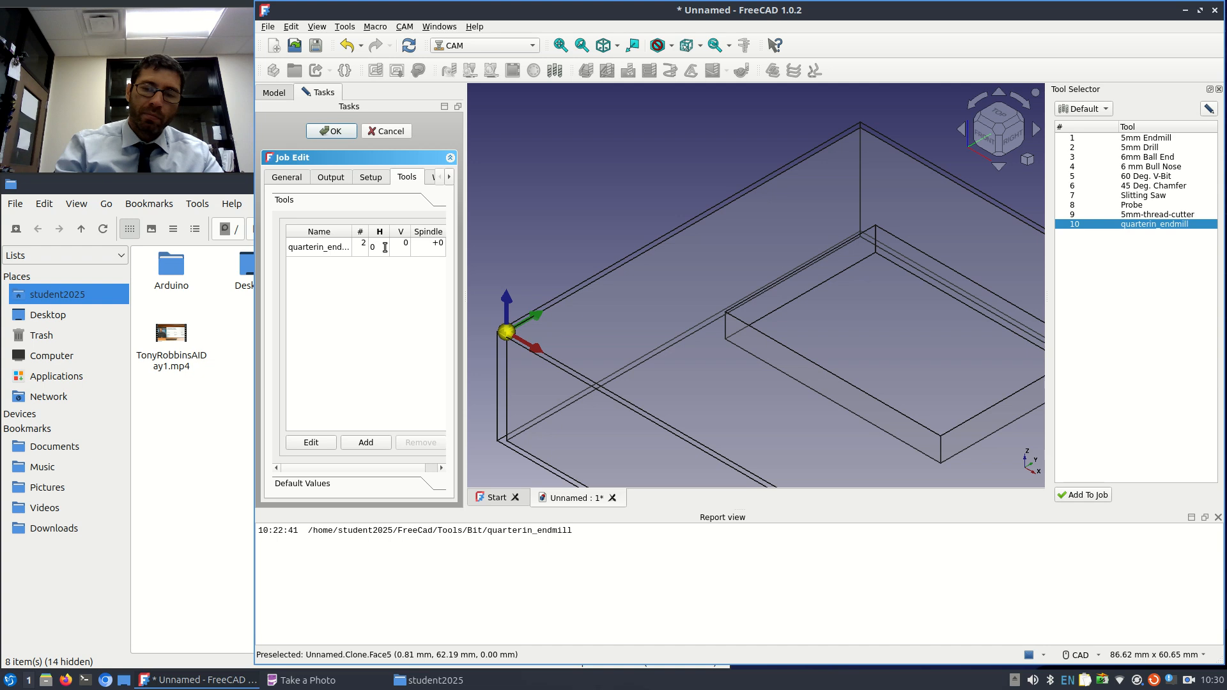
text(0)
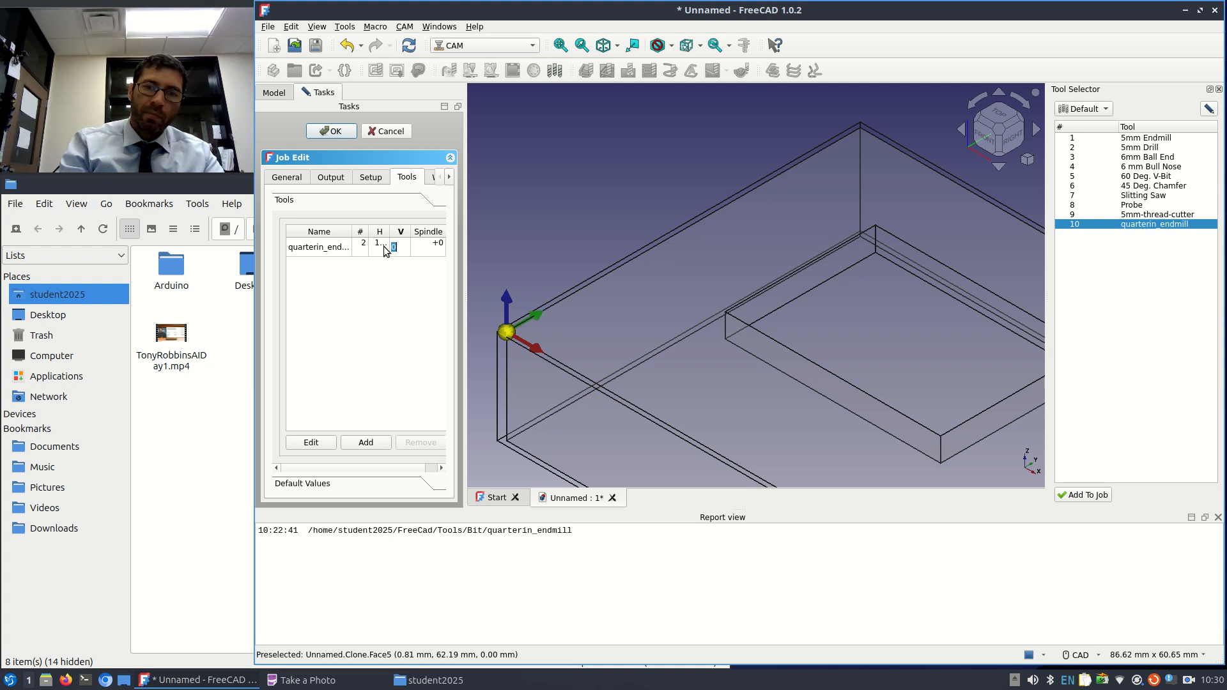
text(1000)
key(Tab)
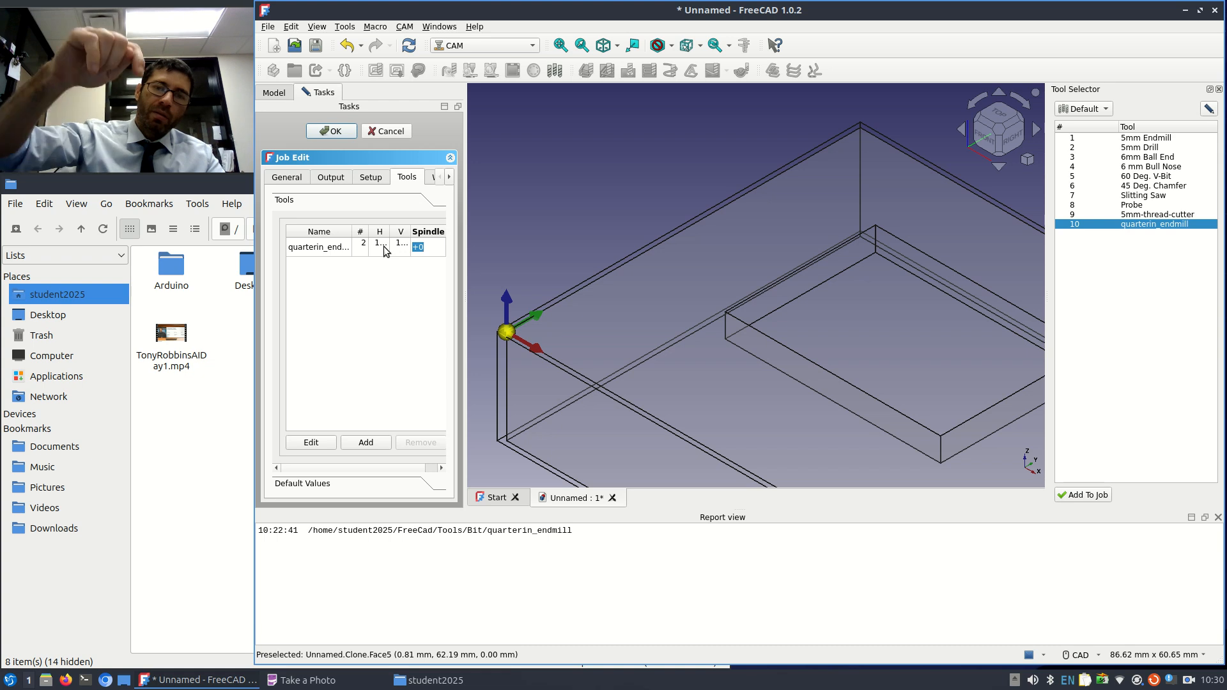
text(8000)
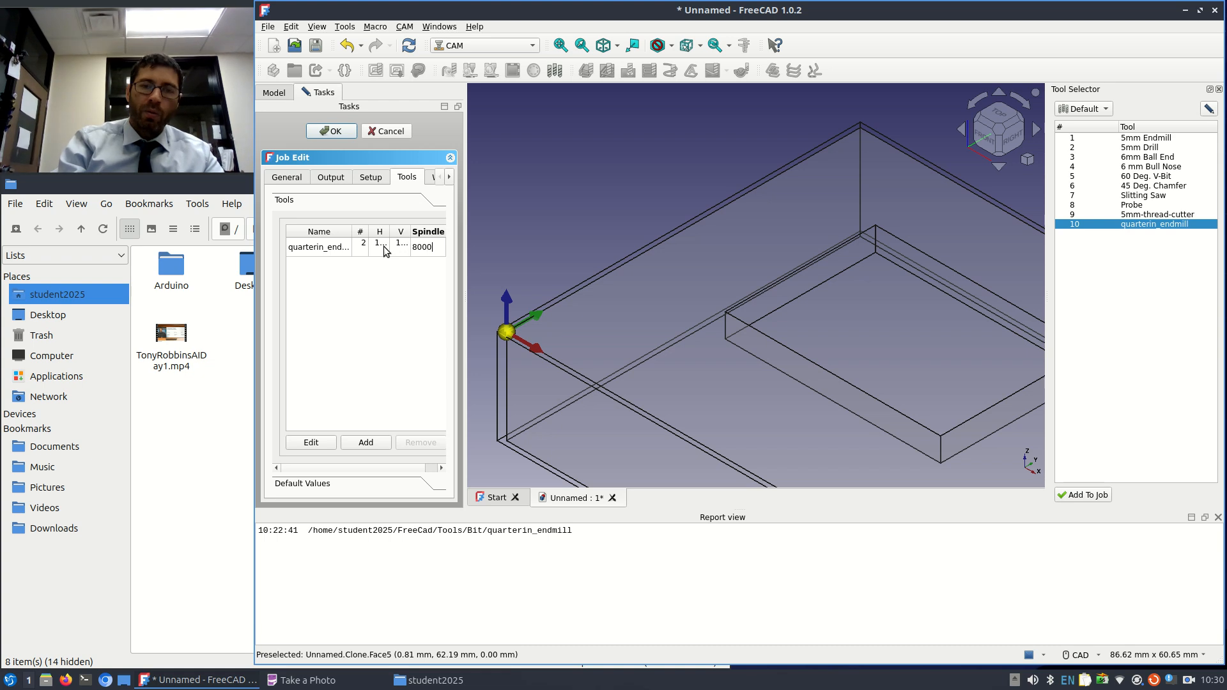
key(Return)
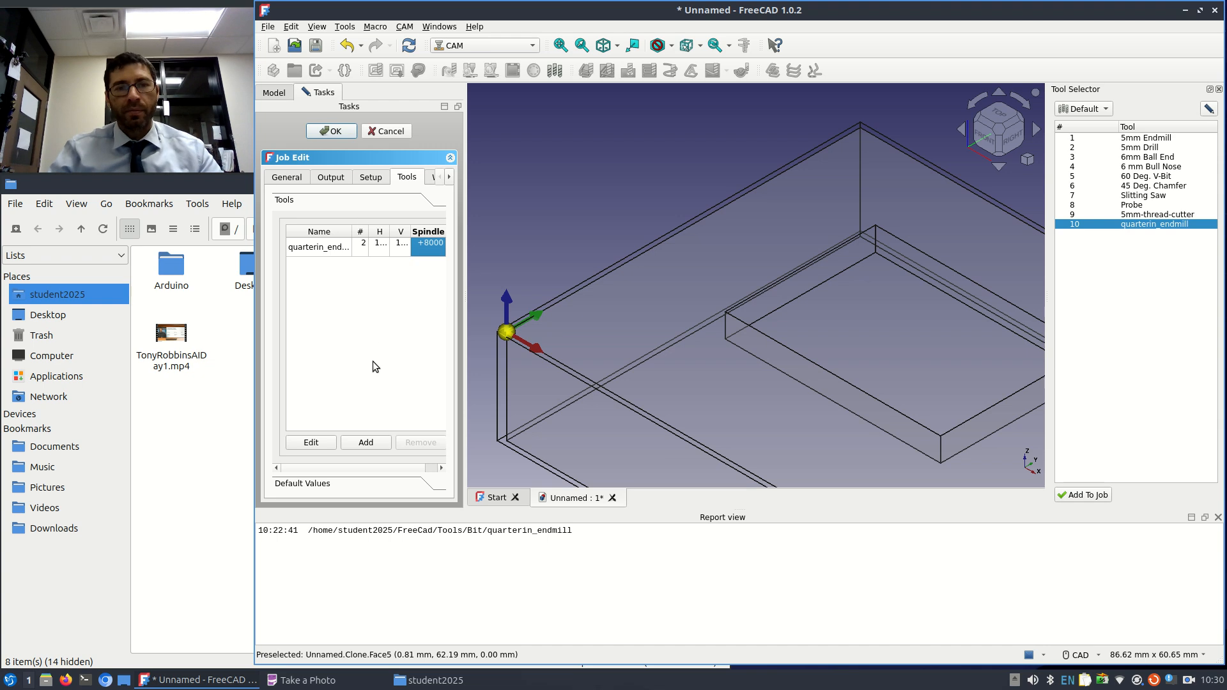
- Review the job's setup and tool settings, and accept the job
click(372, 178)
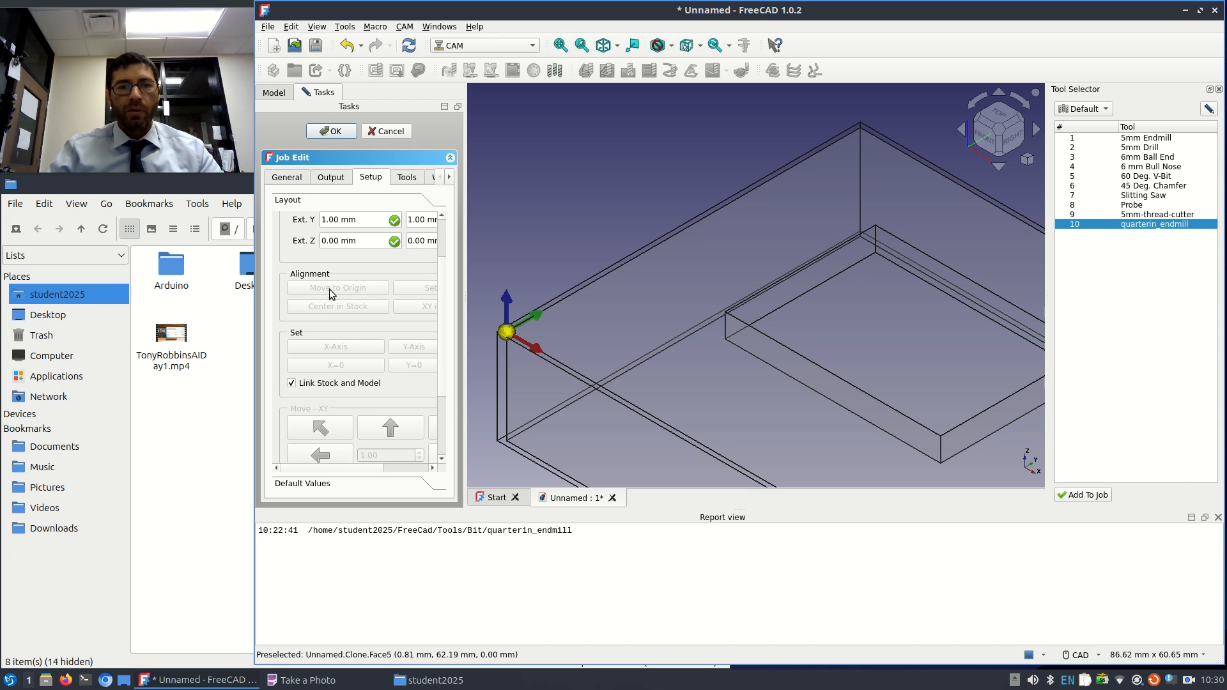
click(407, 178)
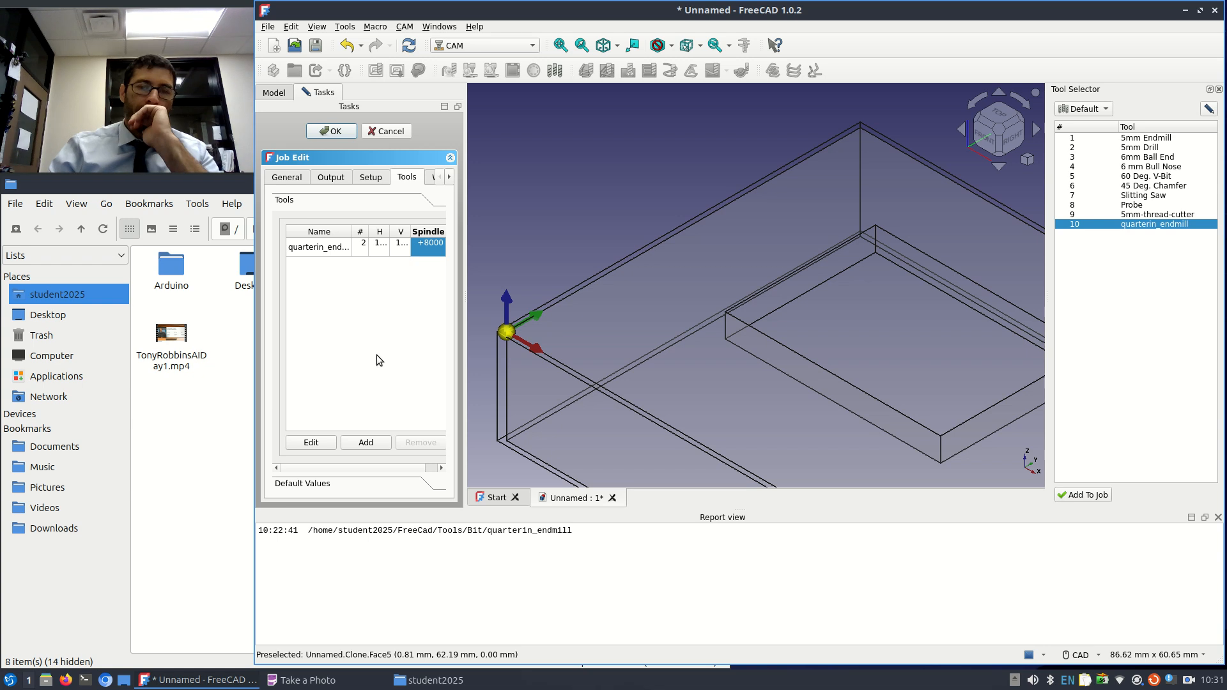
click(333, 132)
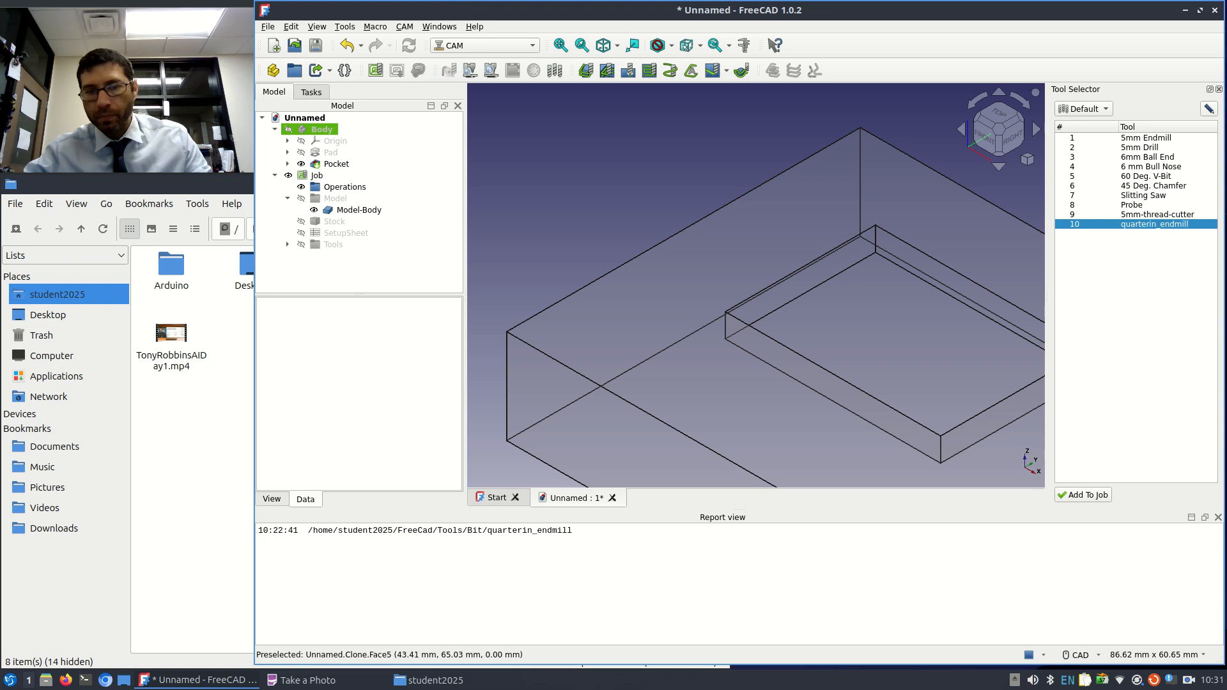
click(1188, 681)
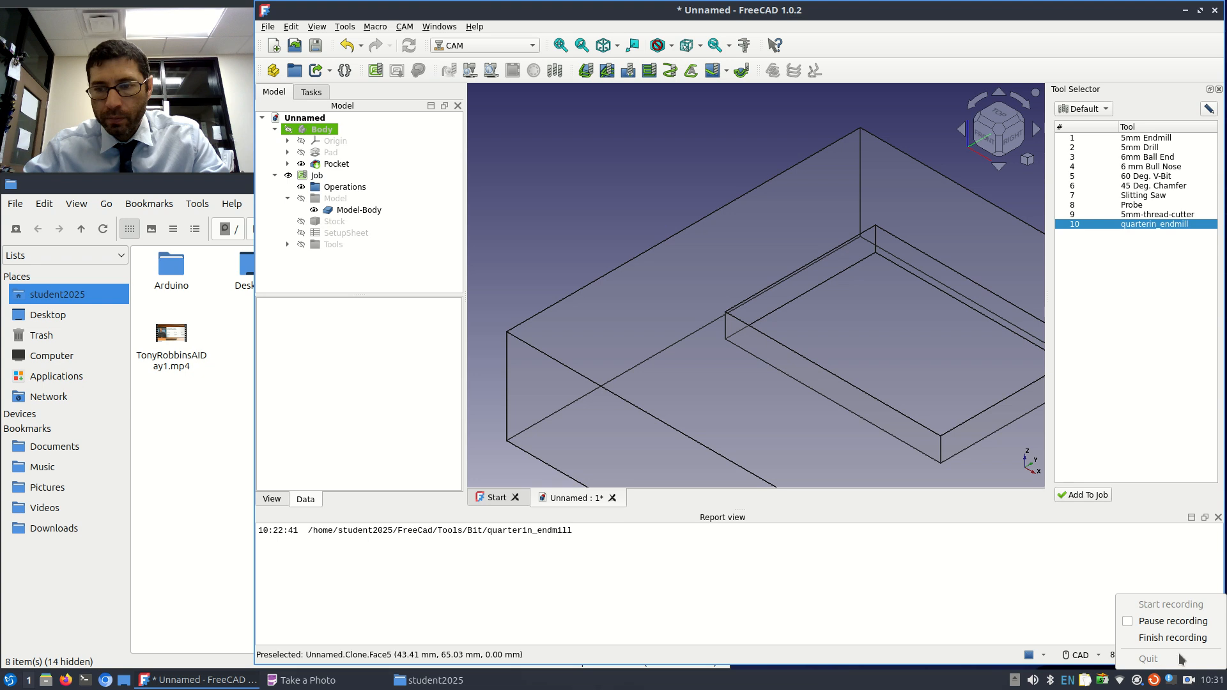
click(1177, 625)
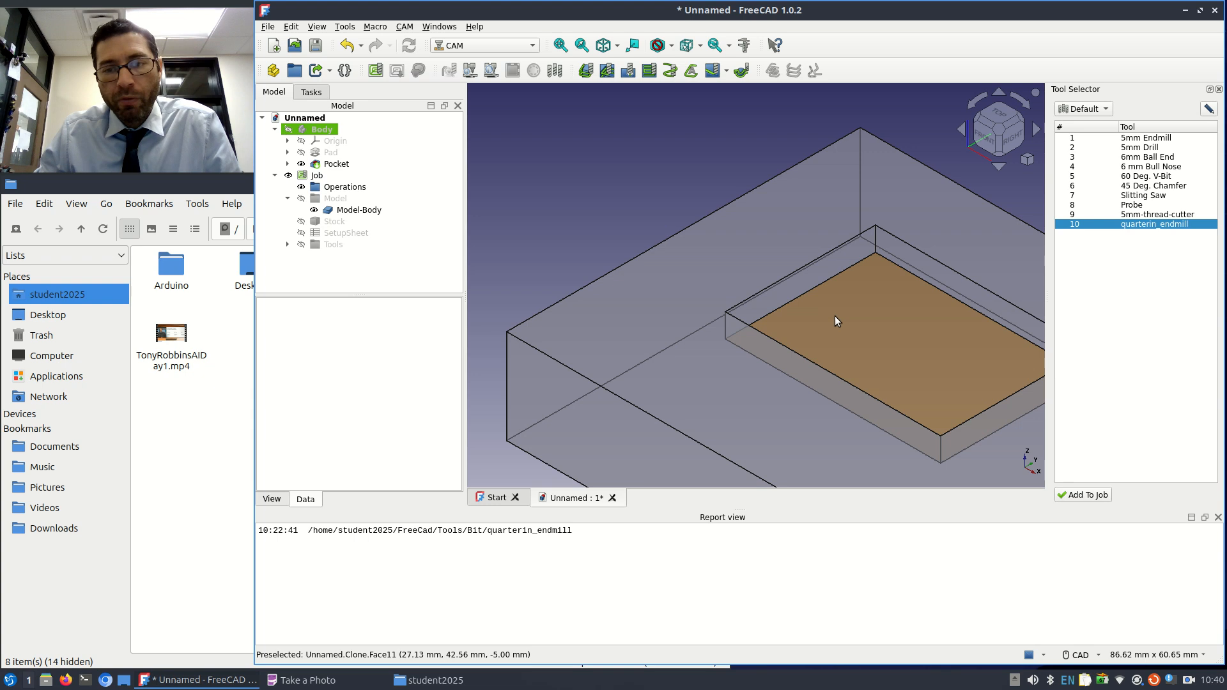
- Create a Pocket Shape operation on the floor face of the block's pocket and check its base geometry
scroll(834, 317, down, 2)
middle_drag(876, 340, 742, 256)
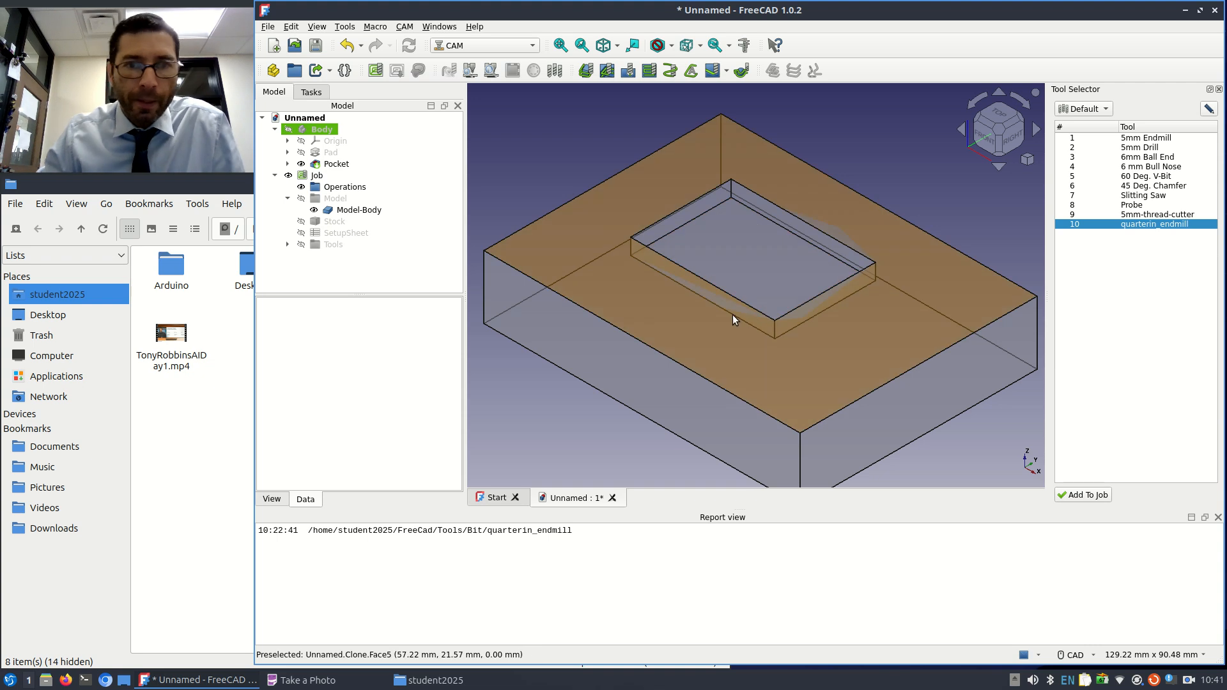
click(732, 255)
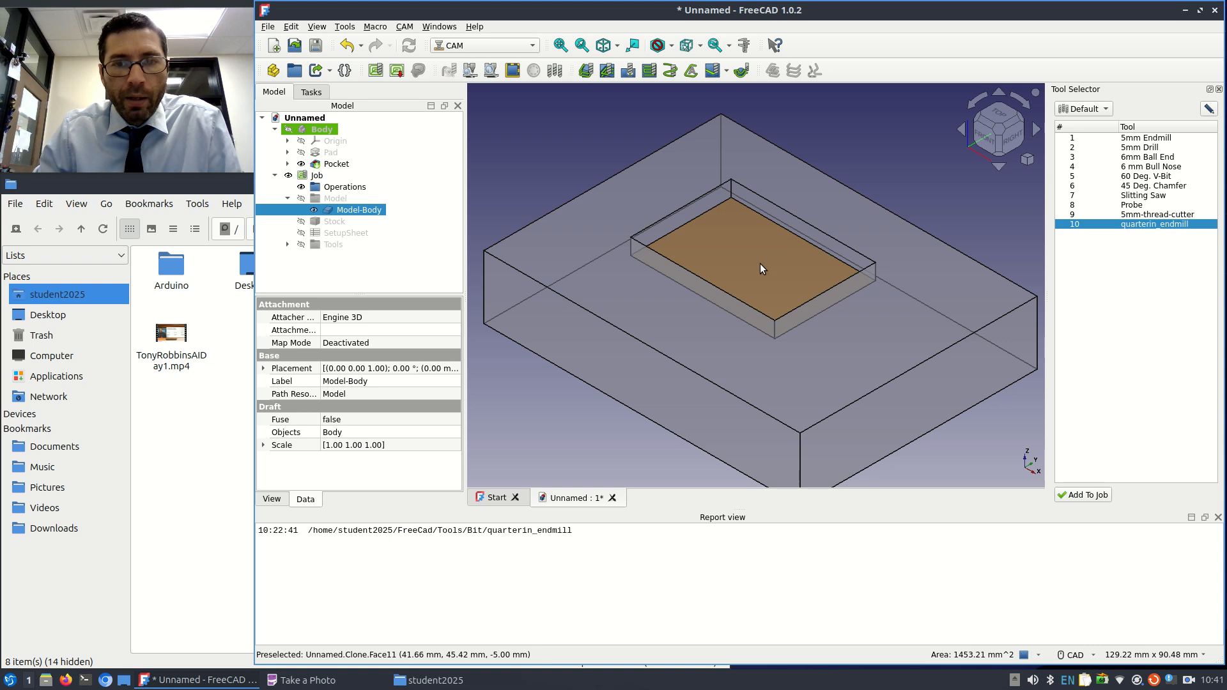
click(761, 264)
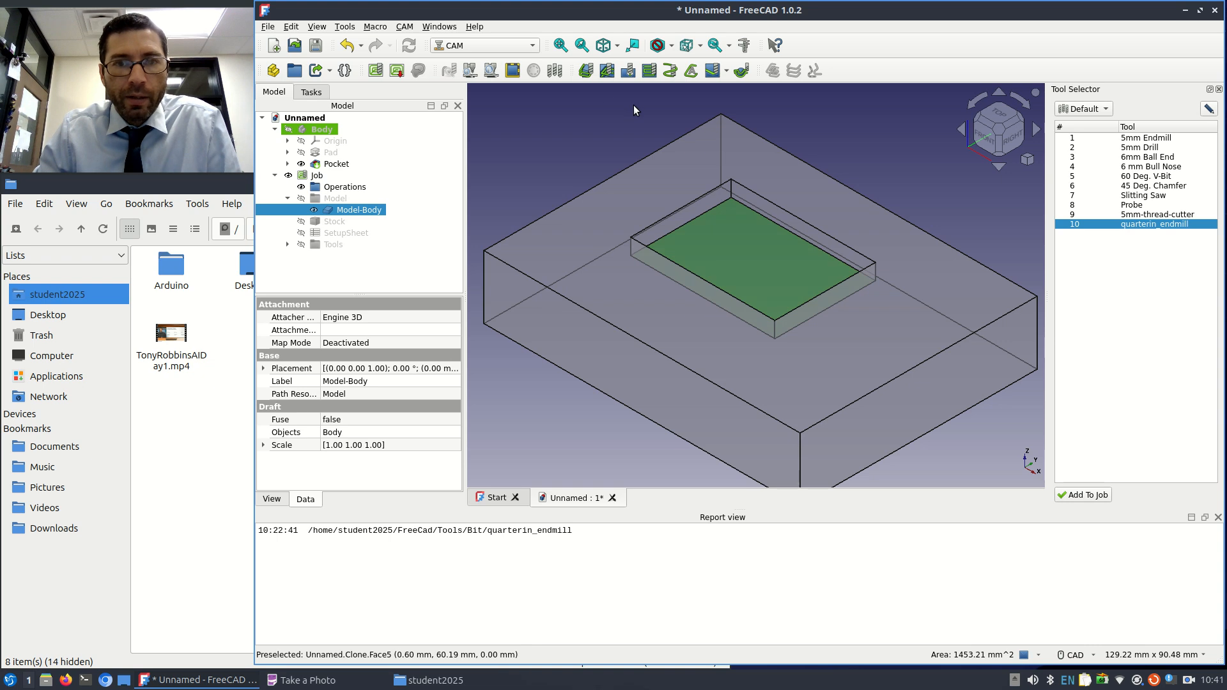
click(607, 72)
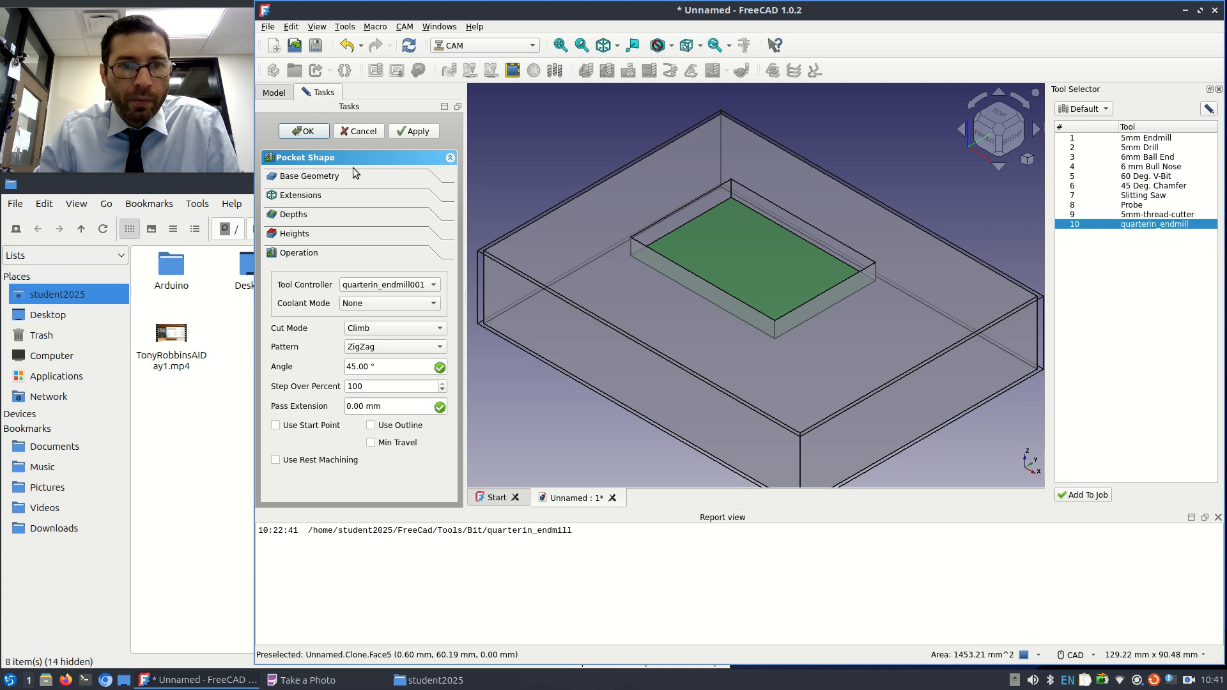
click(328, 177)
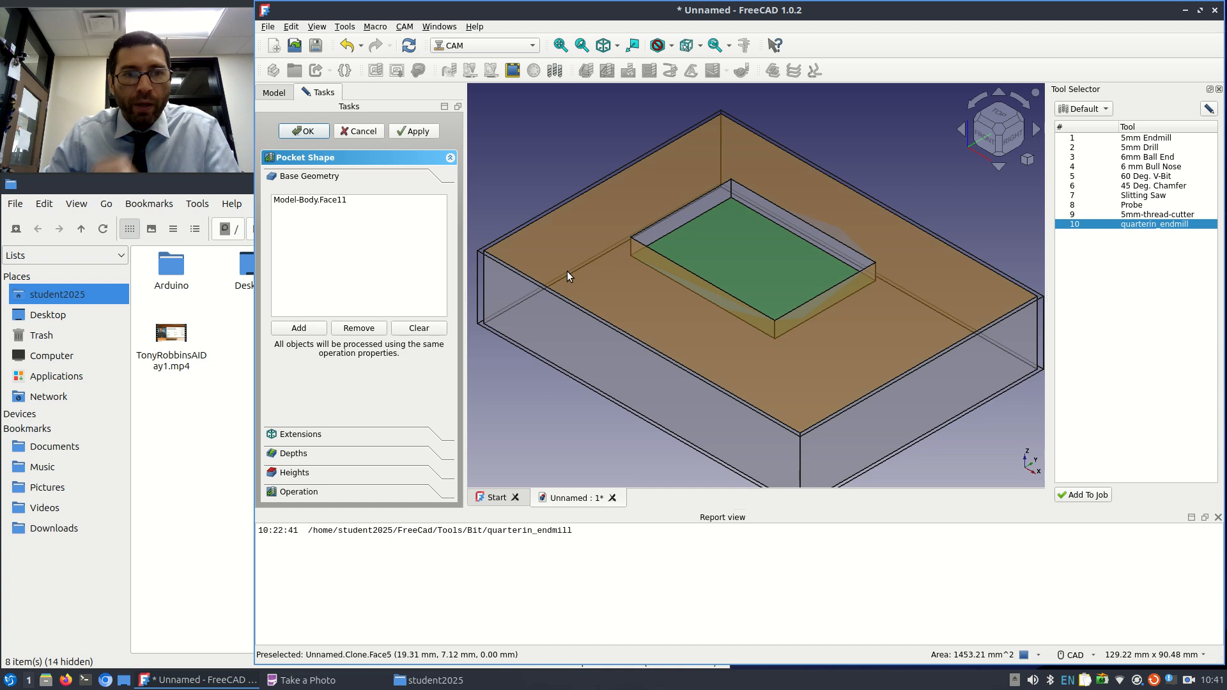
click(722, 264)
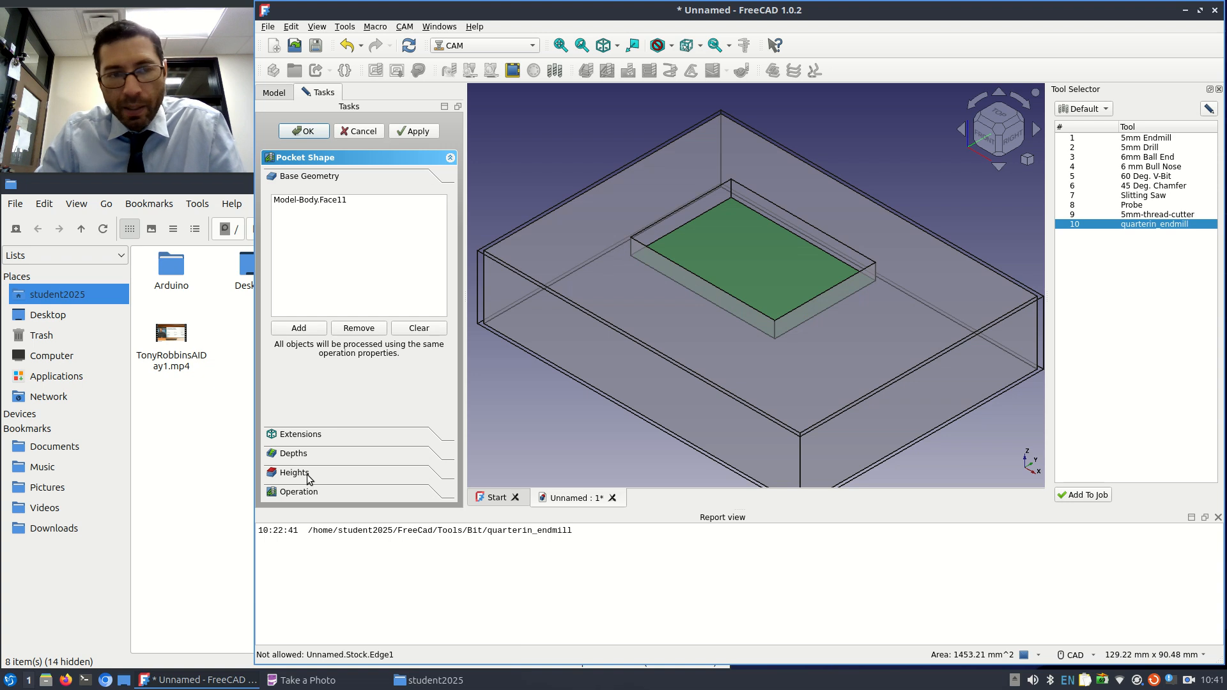
click(694, 221)
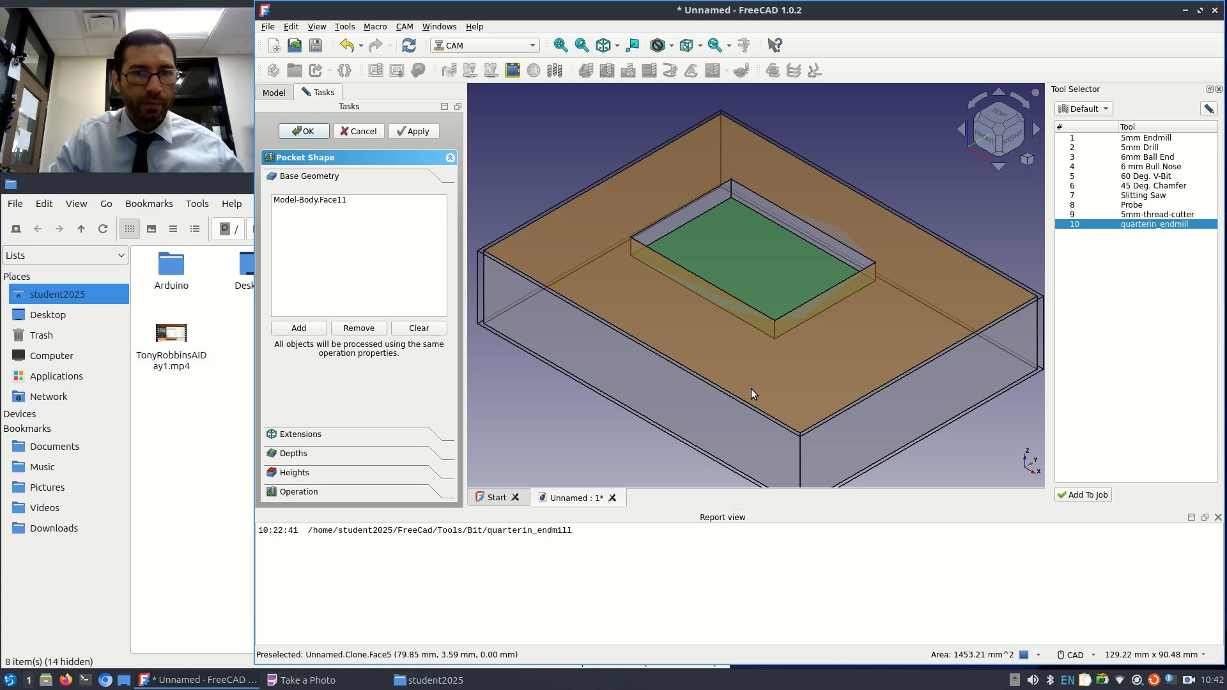
- Set the pocket operation's start depth to the expression OpStartDepth+5mm
click(304, 436)
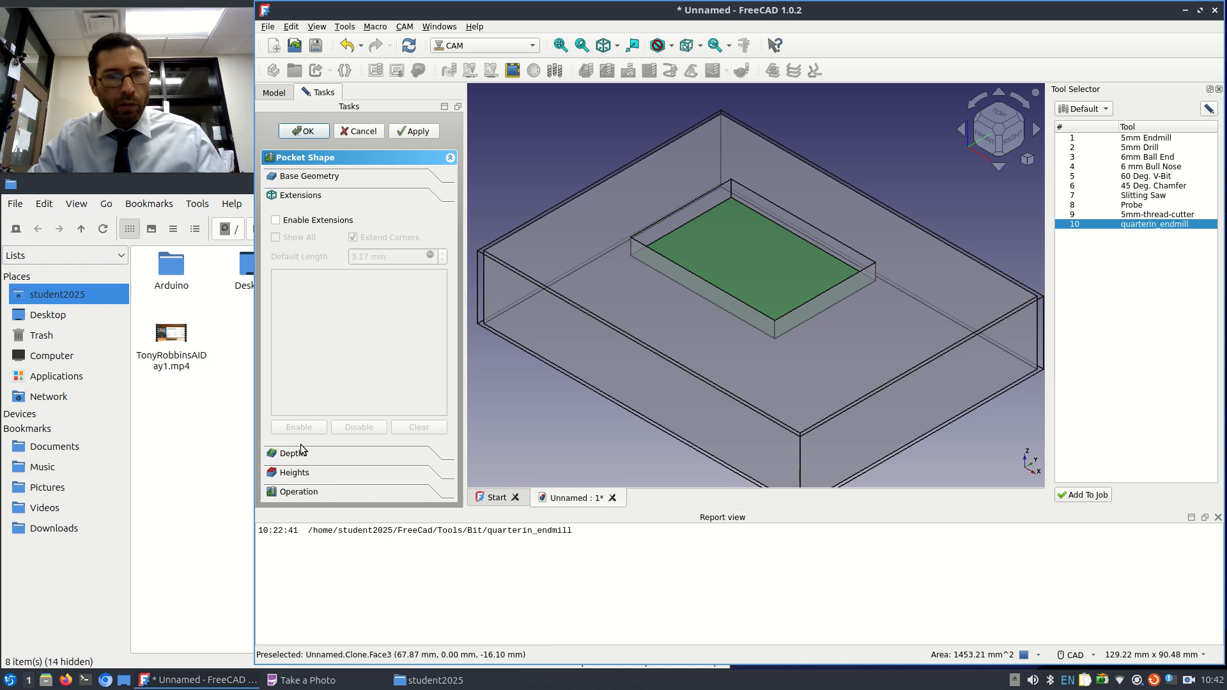
click(298, 453)
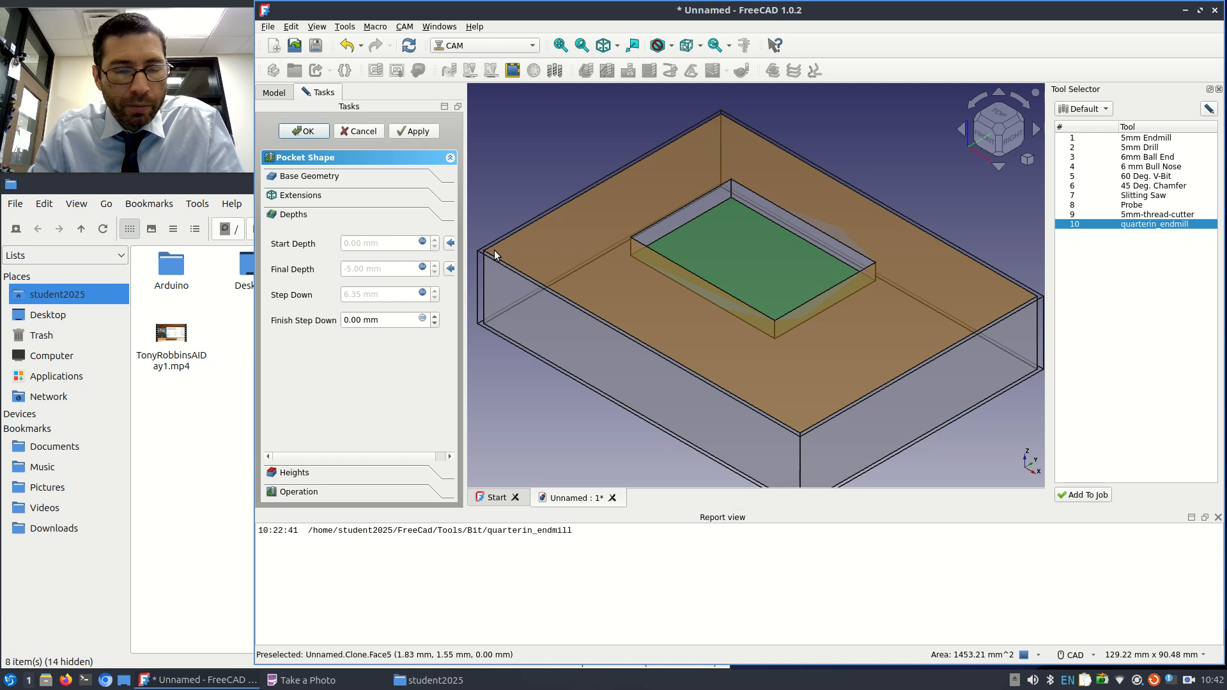
click(422, 242)
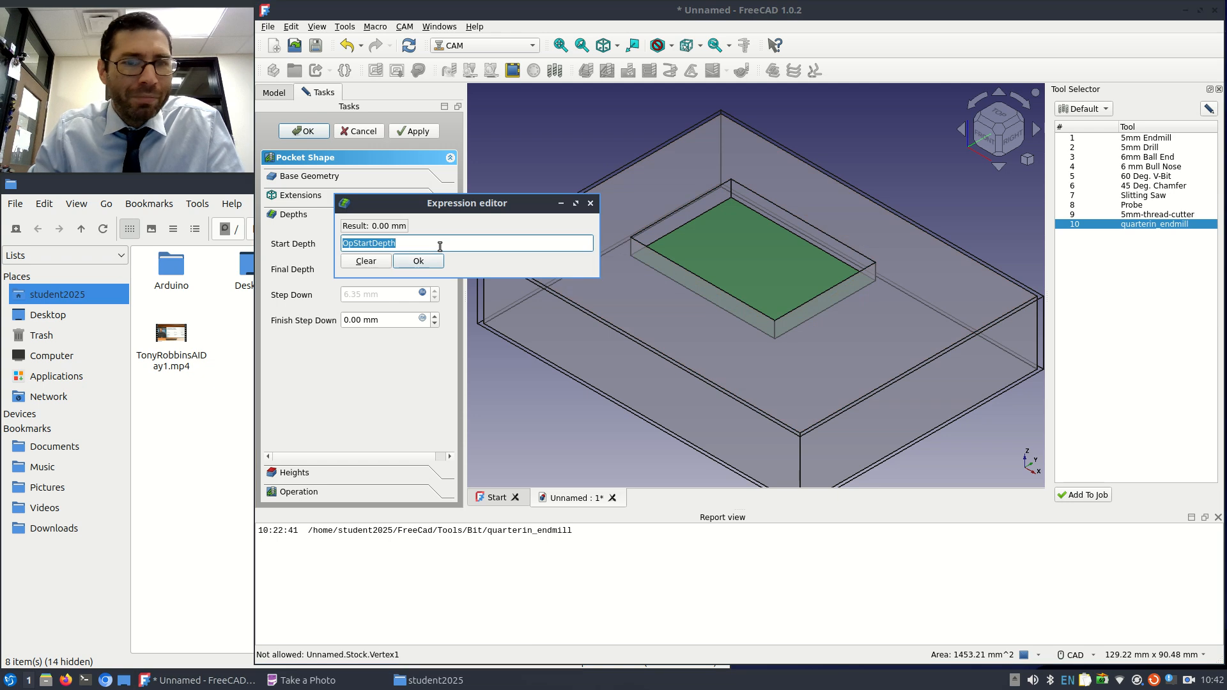
click(439, 246)
text(+)
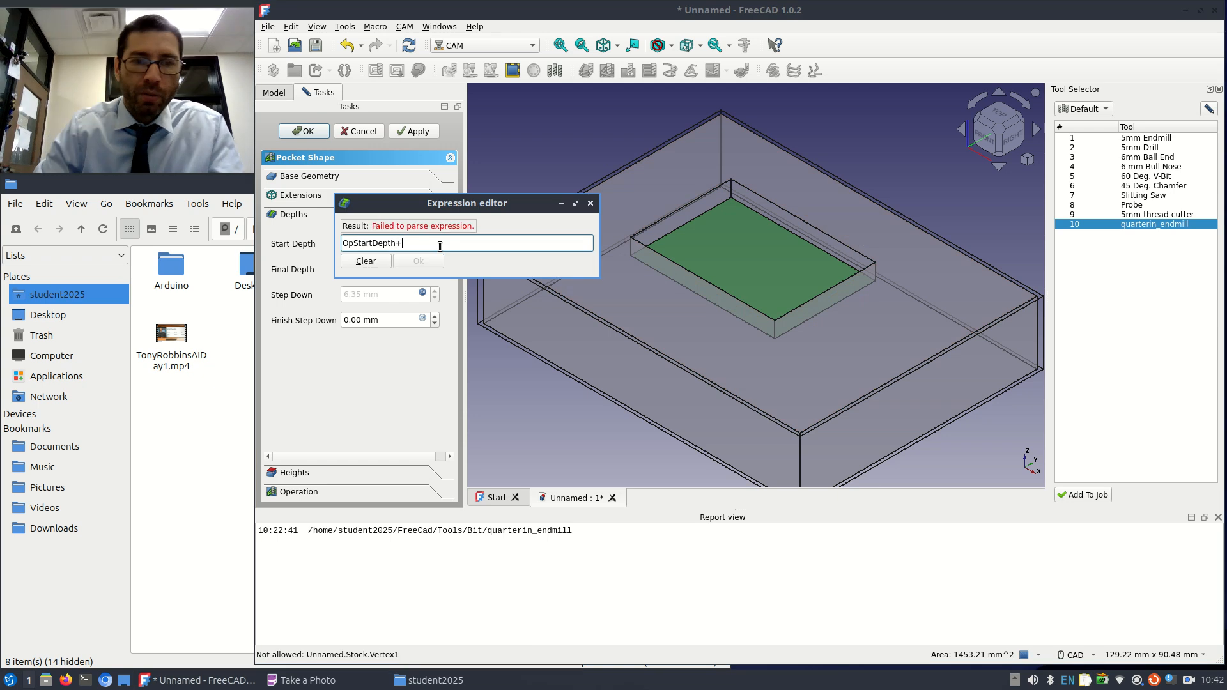
text(5mm)
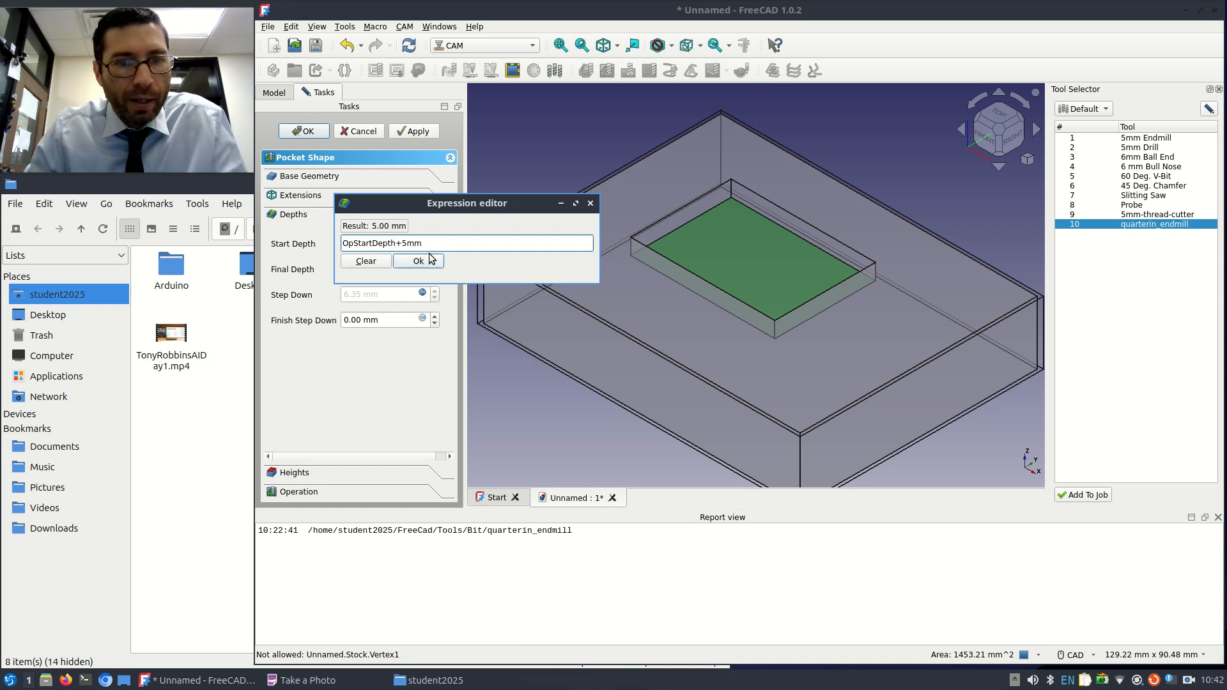
click(426, 260)
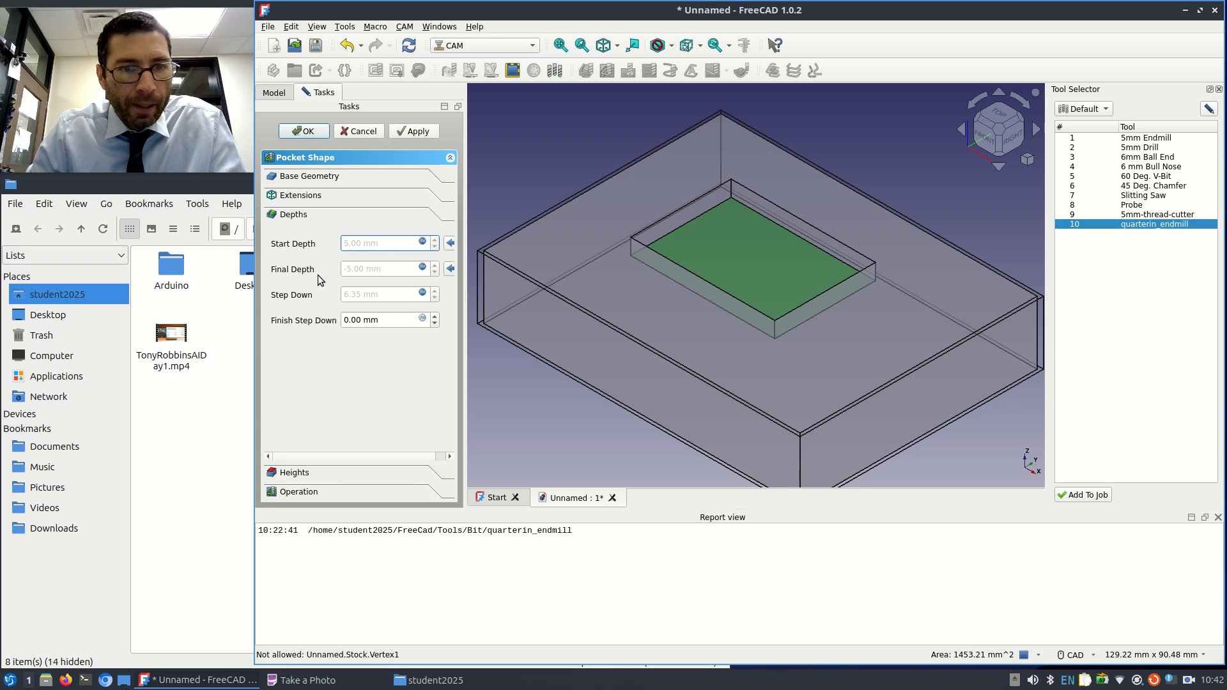
- Try OpToolDiameter/2 as the step down expression, and restore it to OpToolDiameter
click(605, 264)
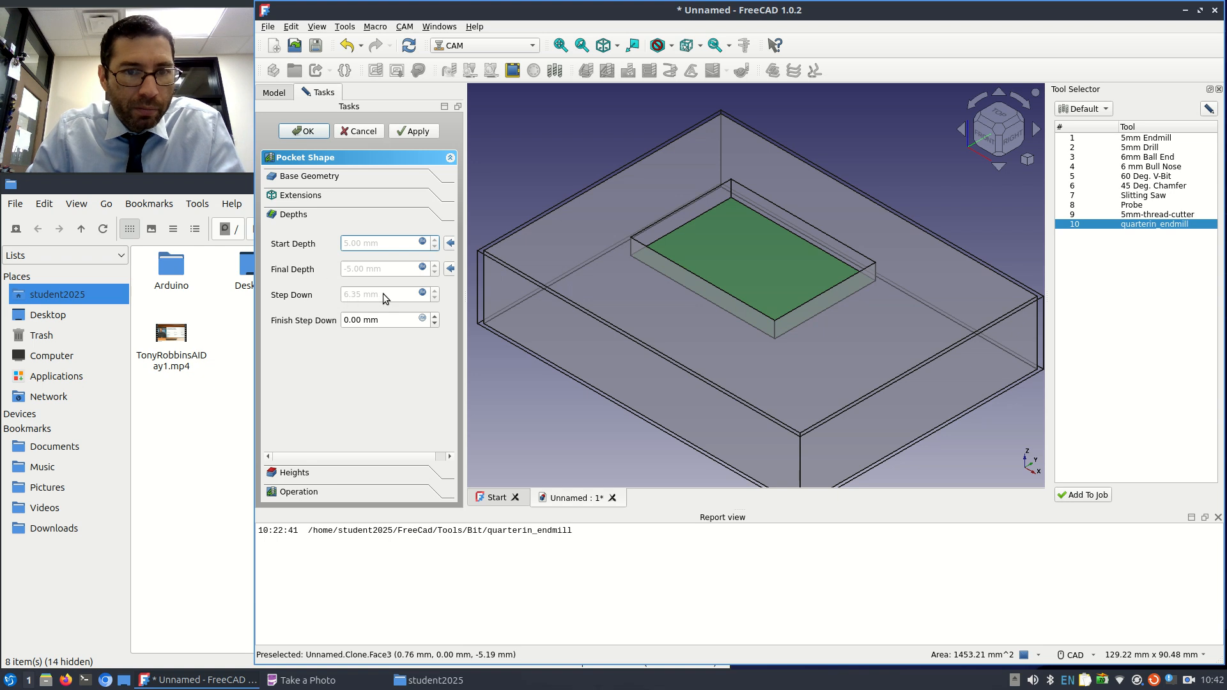
click(421, 292)
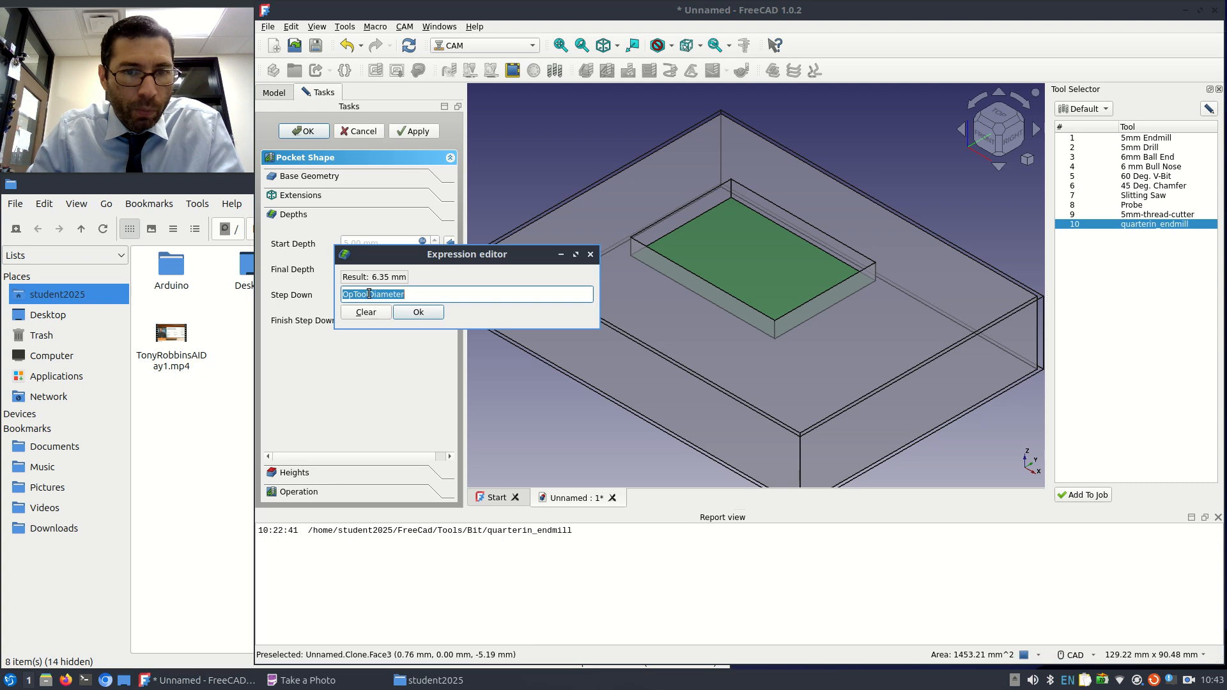
click(413, 293)
text(/2)
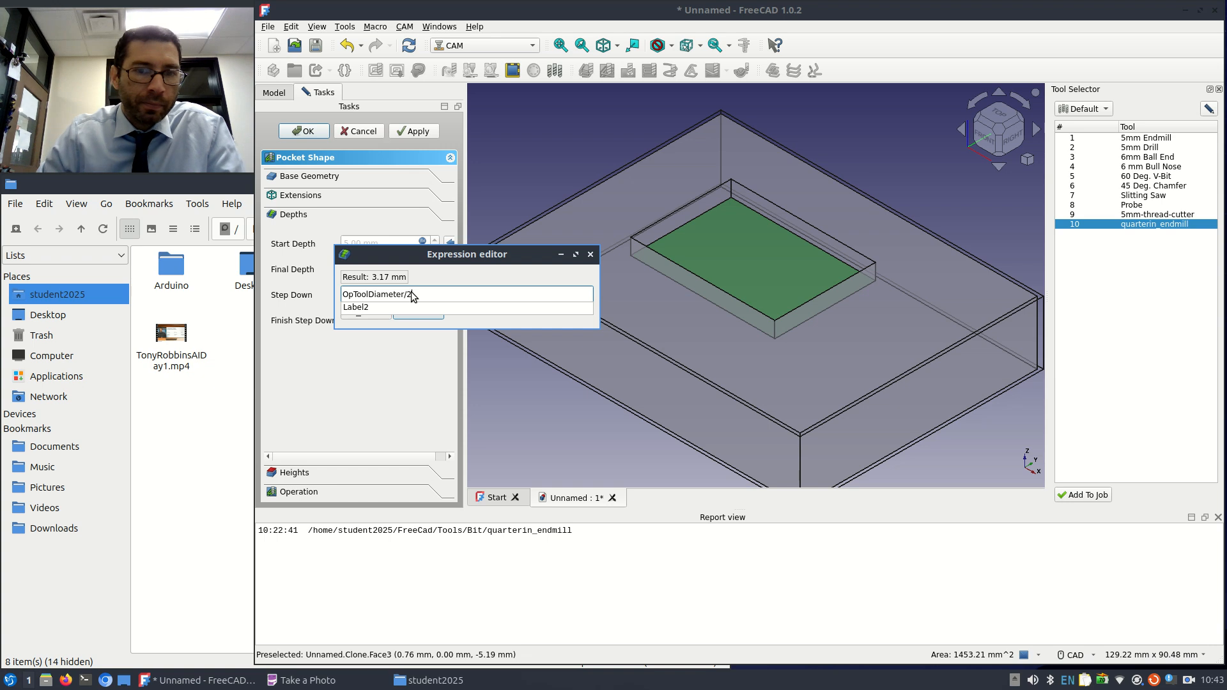
double_click(410, 294)
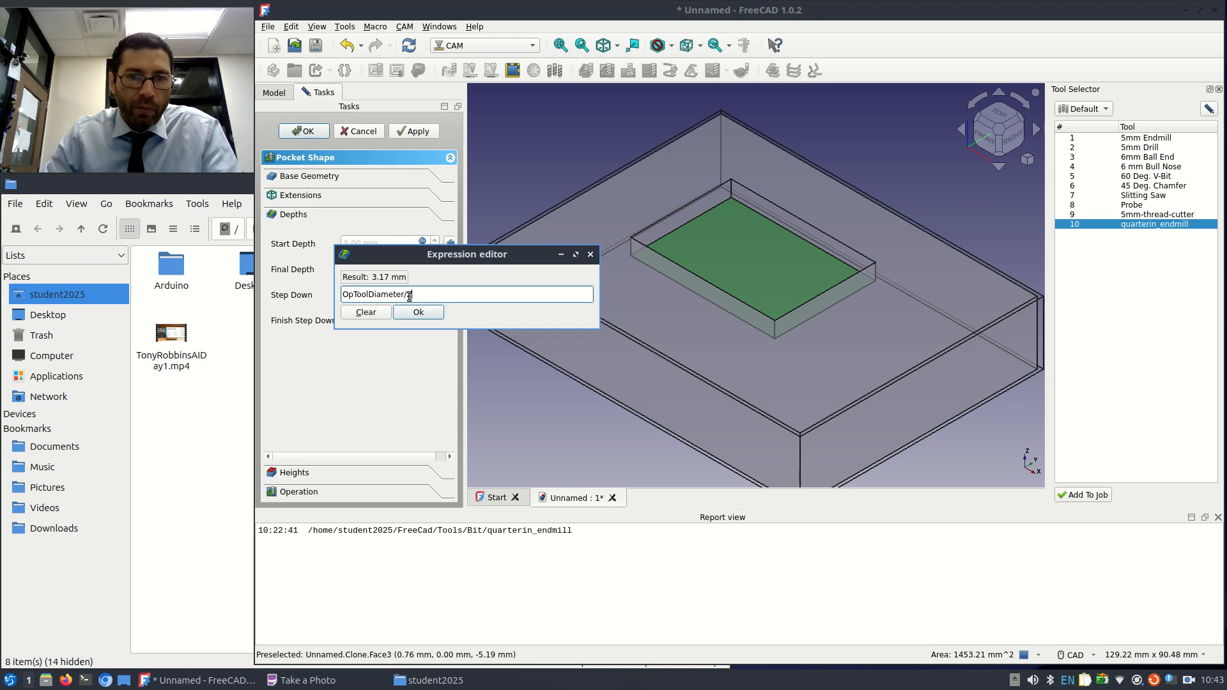
key(BackSpace)
key(BackSpace)
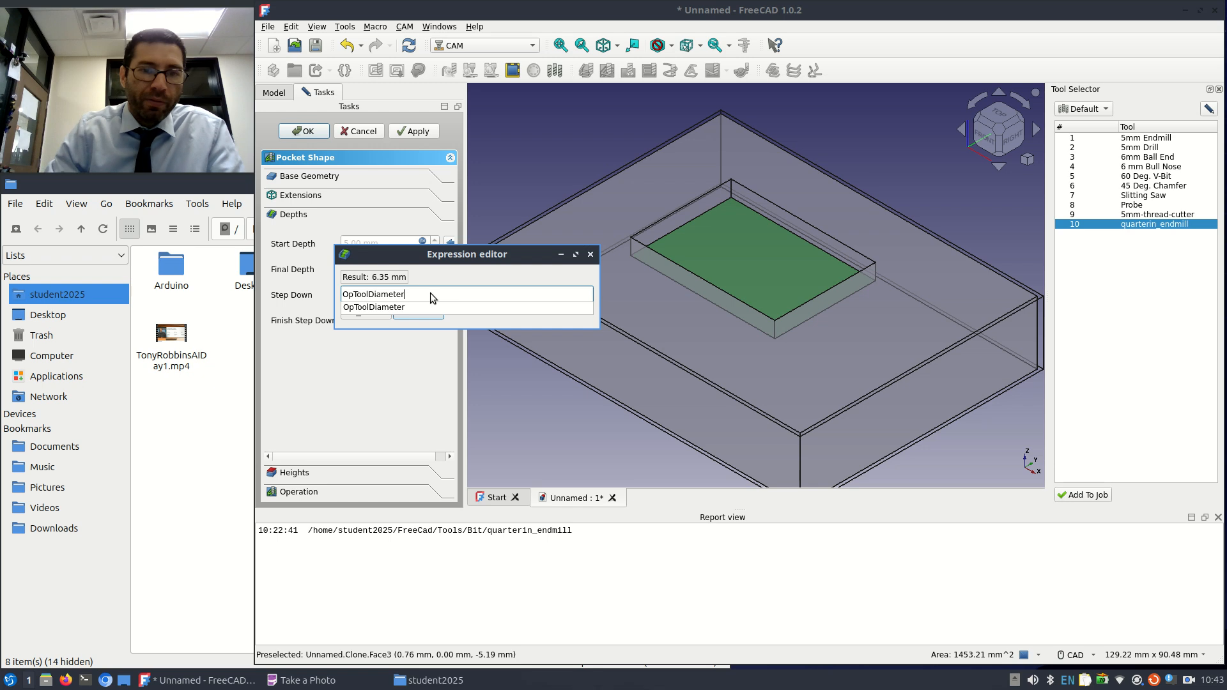
key(Return)
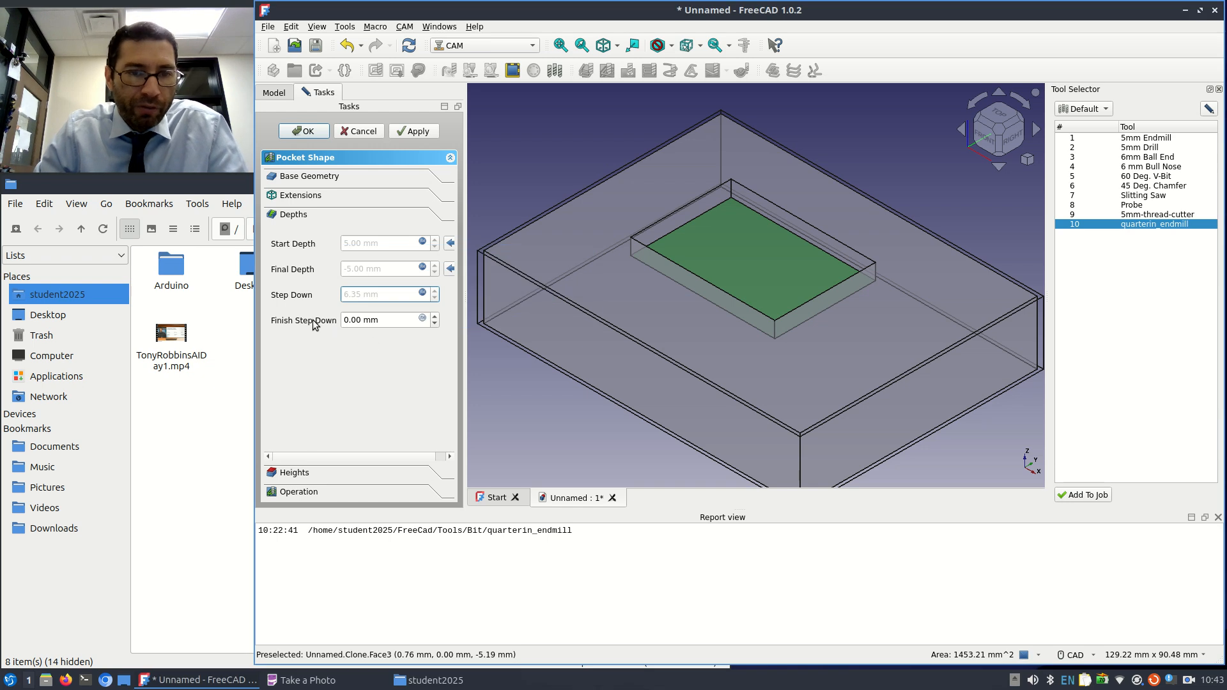
click(707, 262)
- Set the pocket operation's safe height to the expression OpStockZMax + SetupSheet.SafeHeightOffset +20mm
click(296, 474)
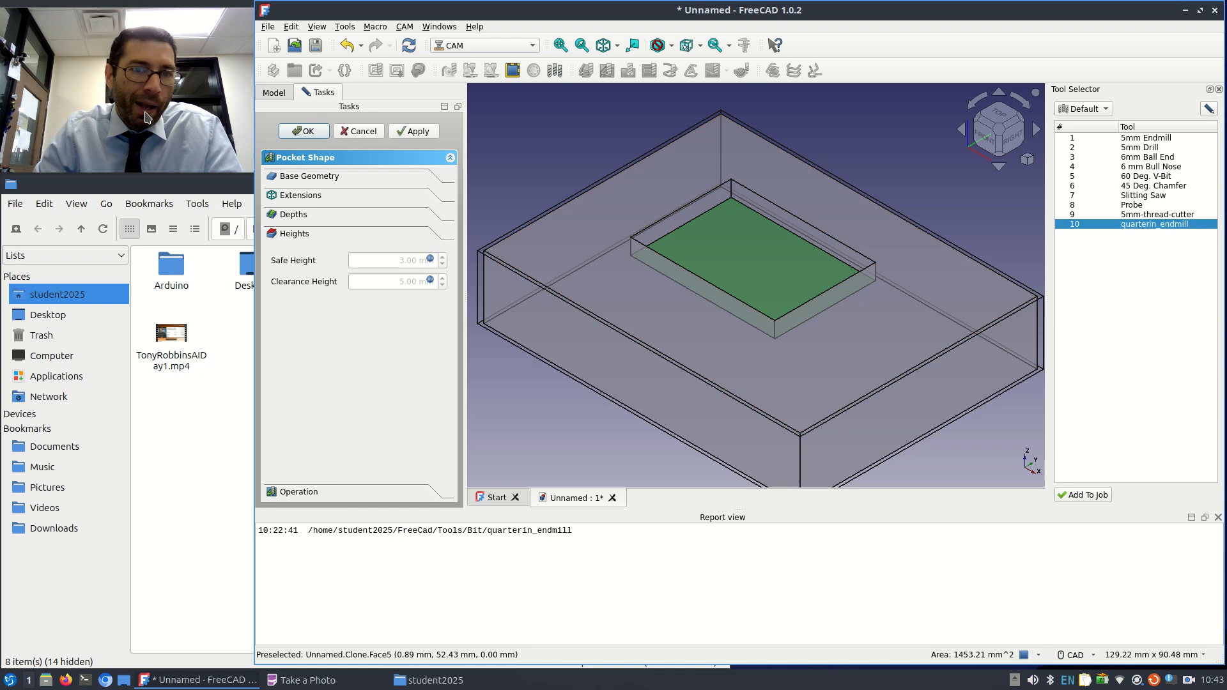
click(620, 140)
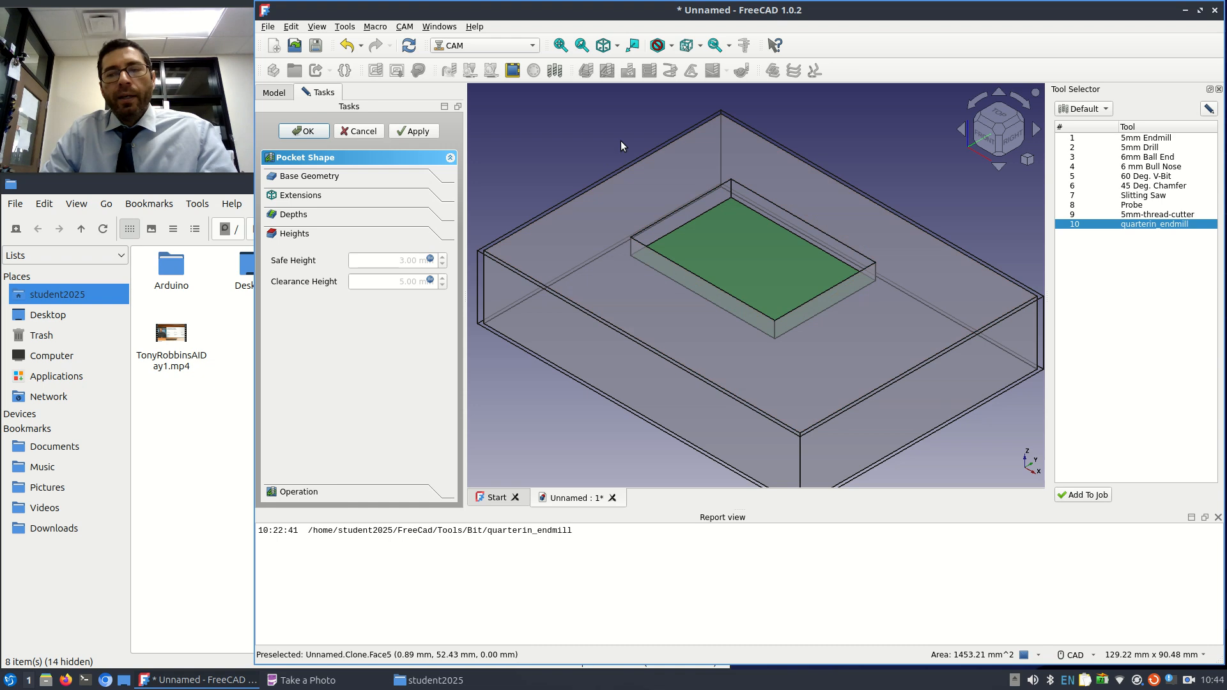
click(430, 259)
click(534, 261)
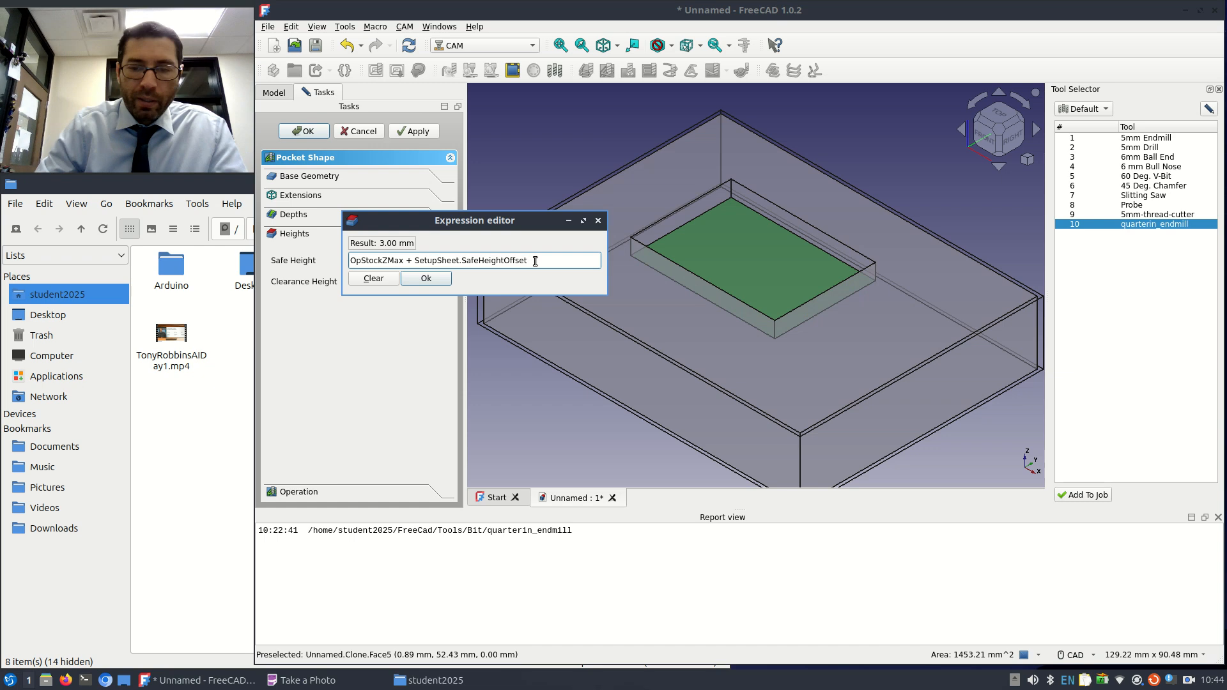
text(+)
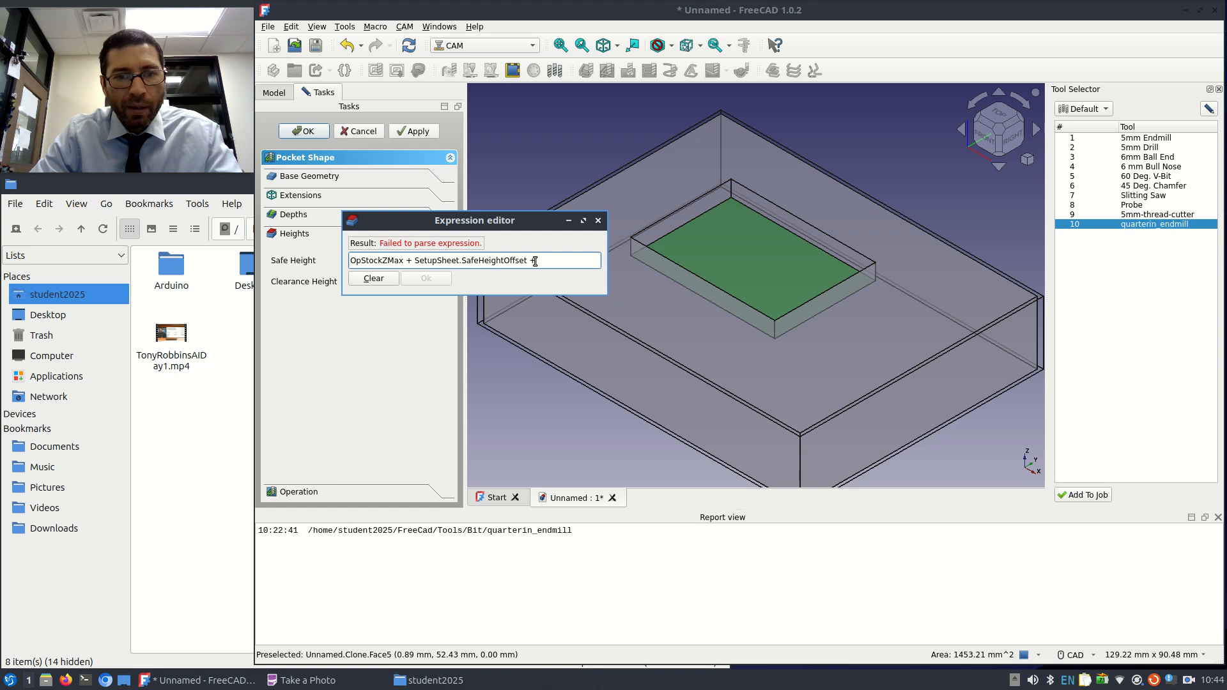
text(L)
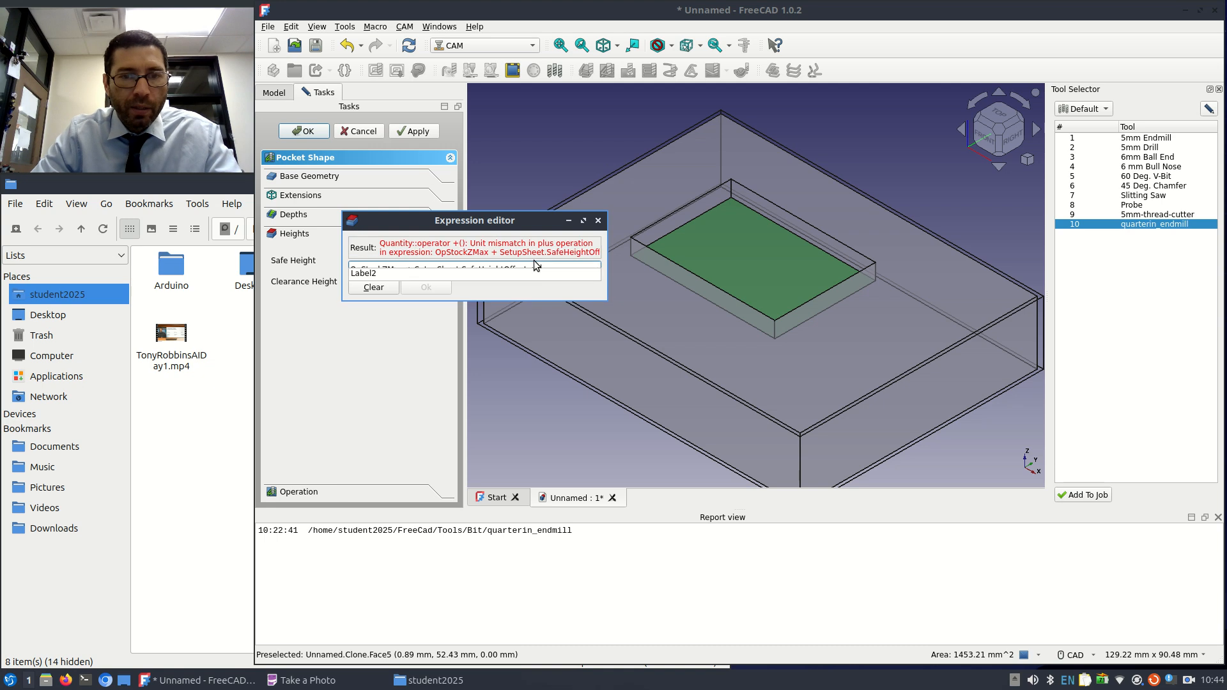
key(BackSpace)
text(20)
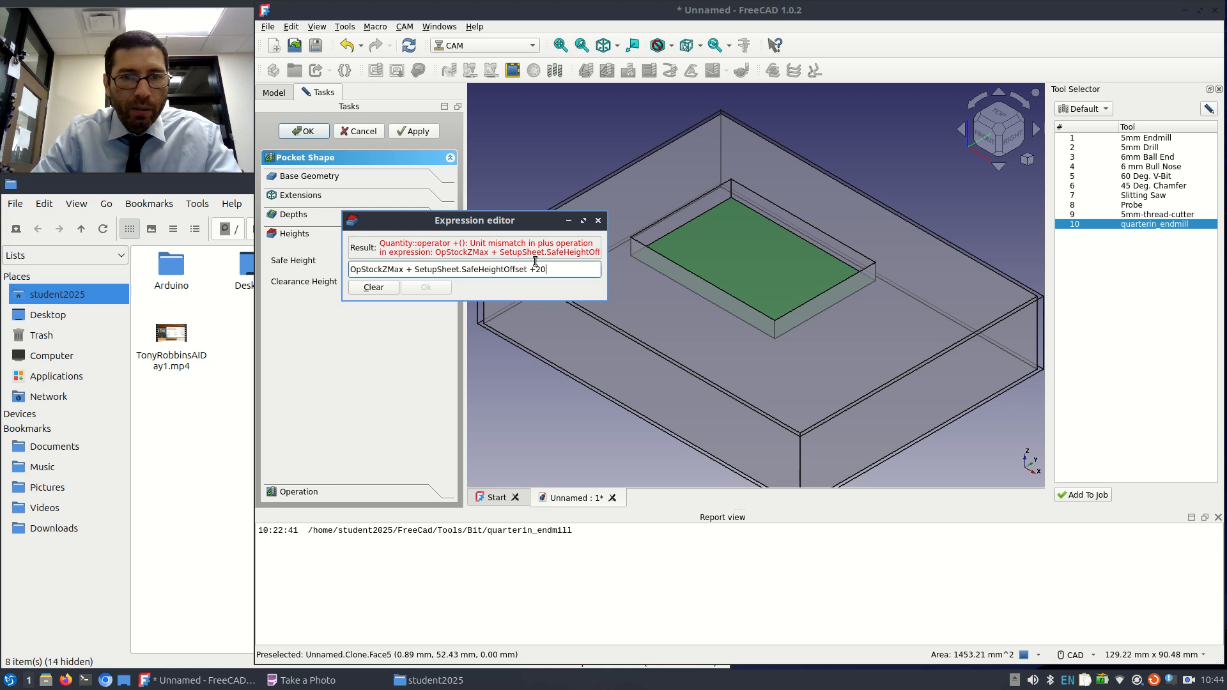
text(mm)
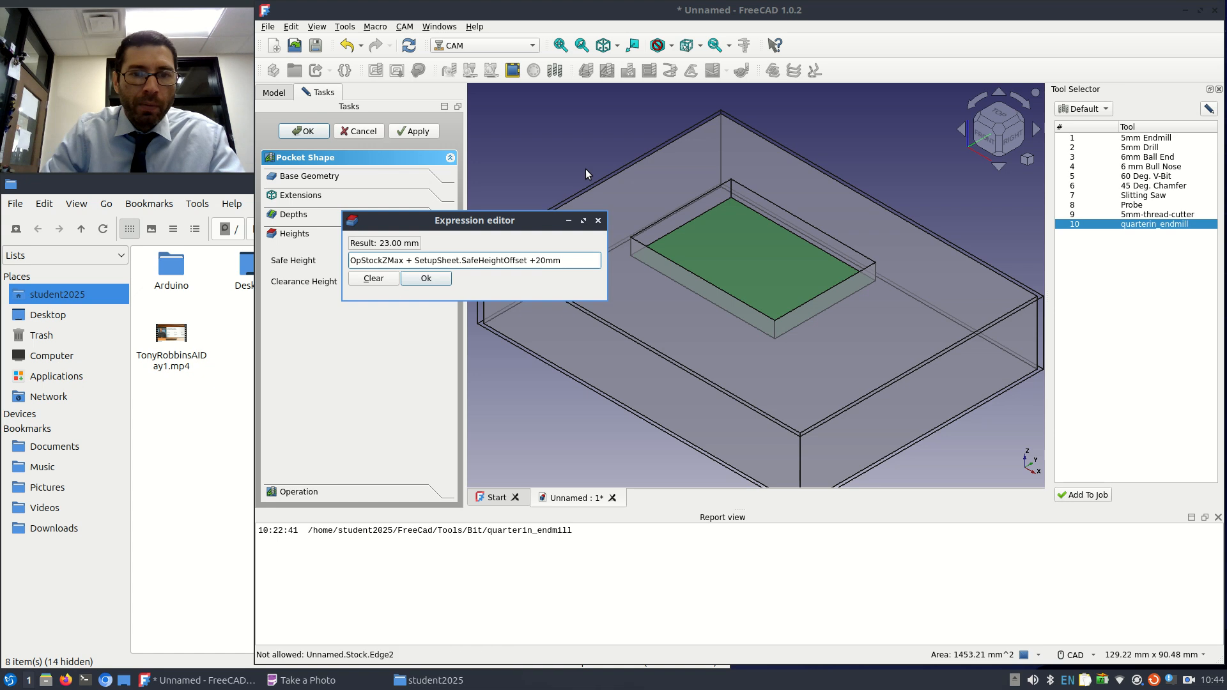
drag(540, 260, 605, 266)
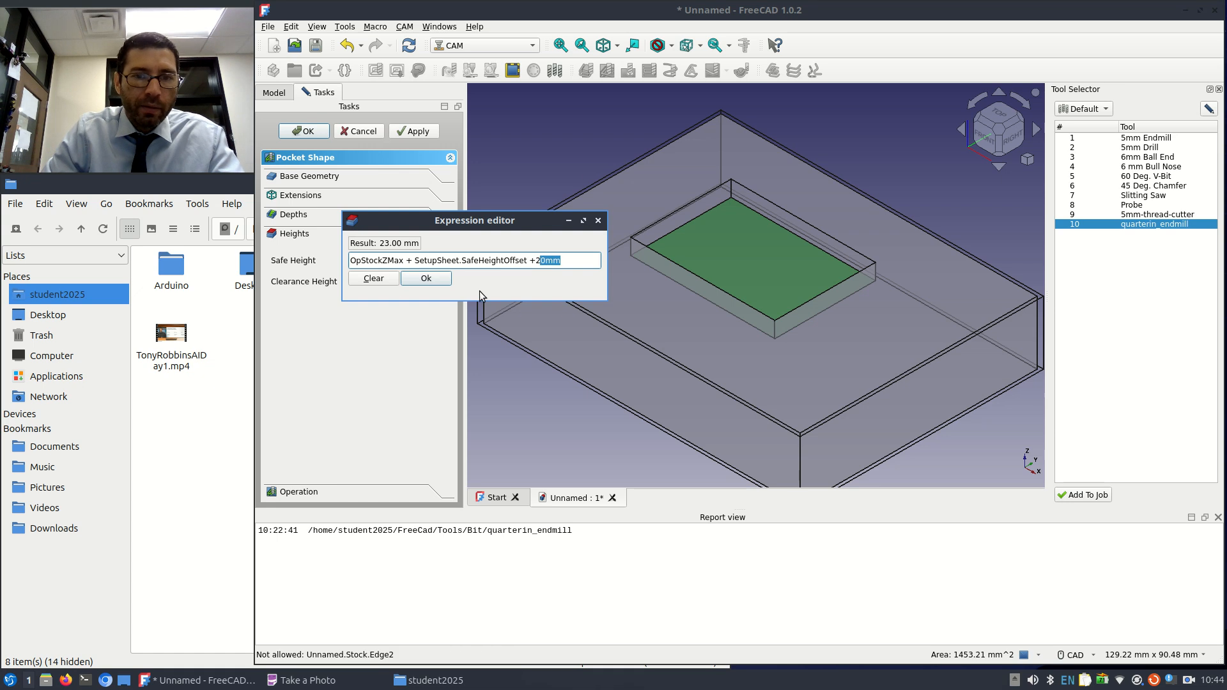
click(421, 281)
- Set the pocket operation's clearance height to the expression OpStockZMax + SetupSheet.ClearanceHeightOffset+20mm
click(430, 281)
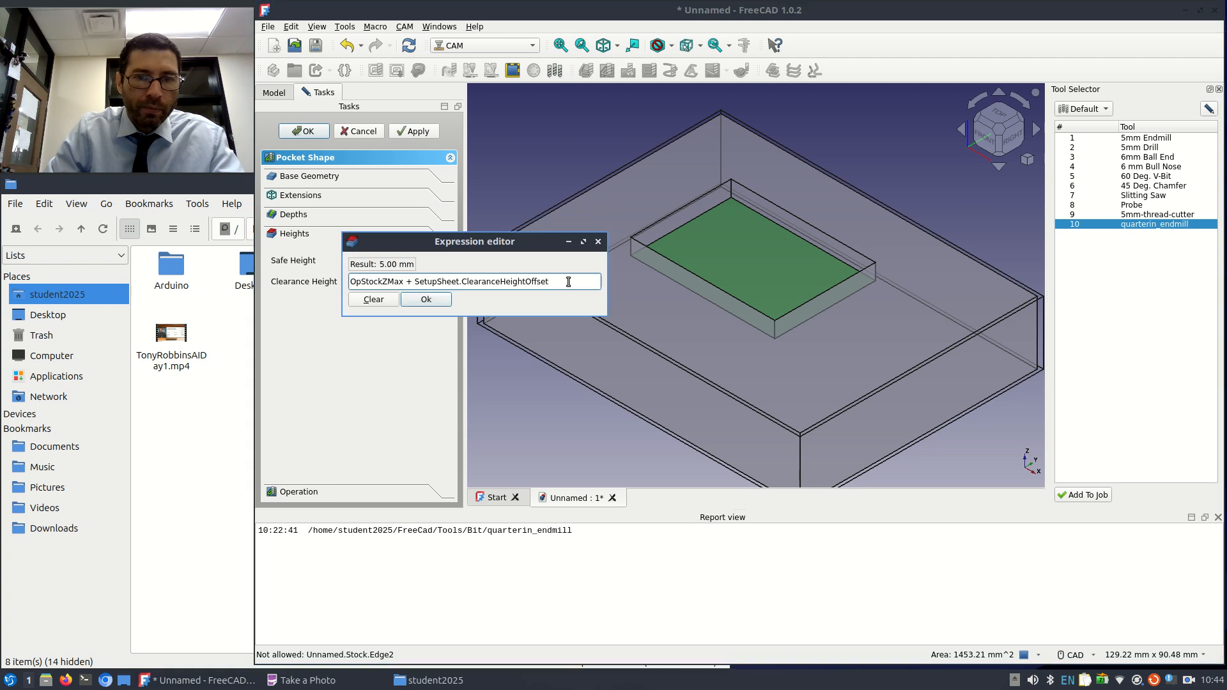
text(+20mm)
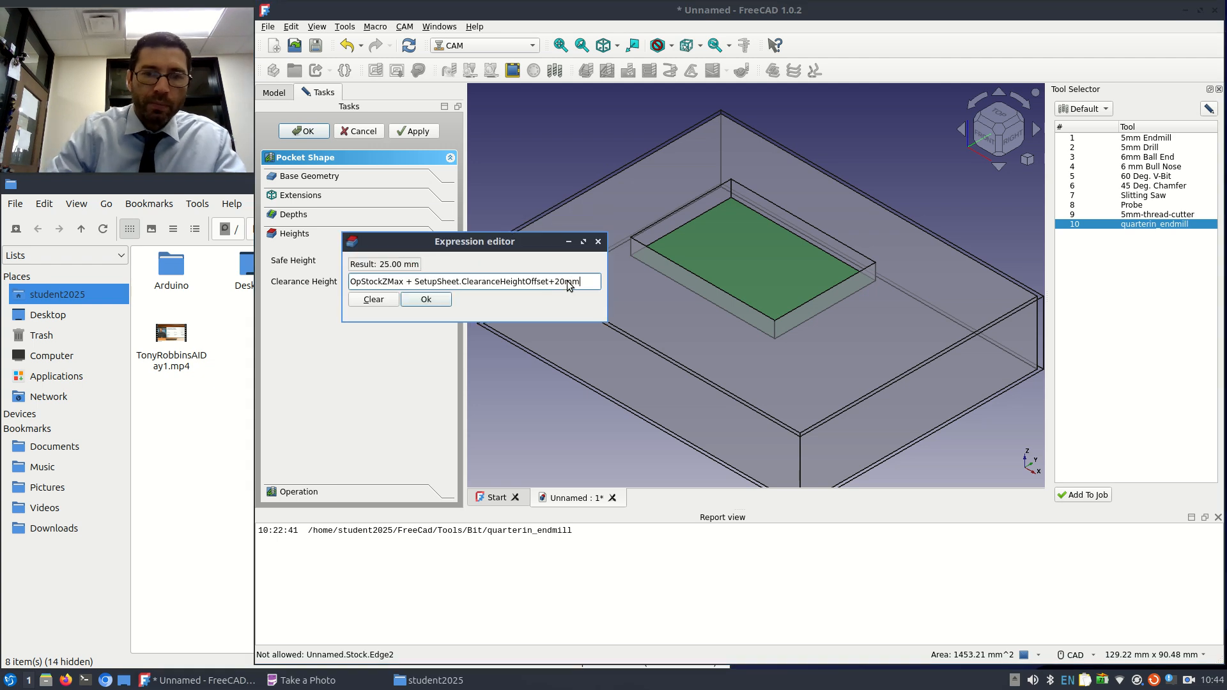
click(420, 300)
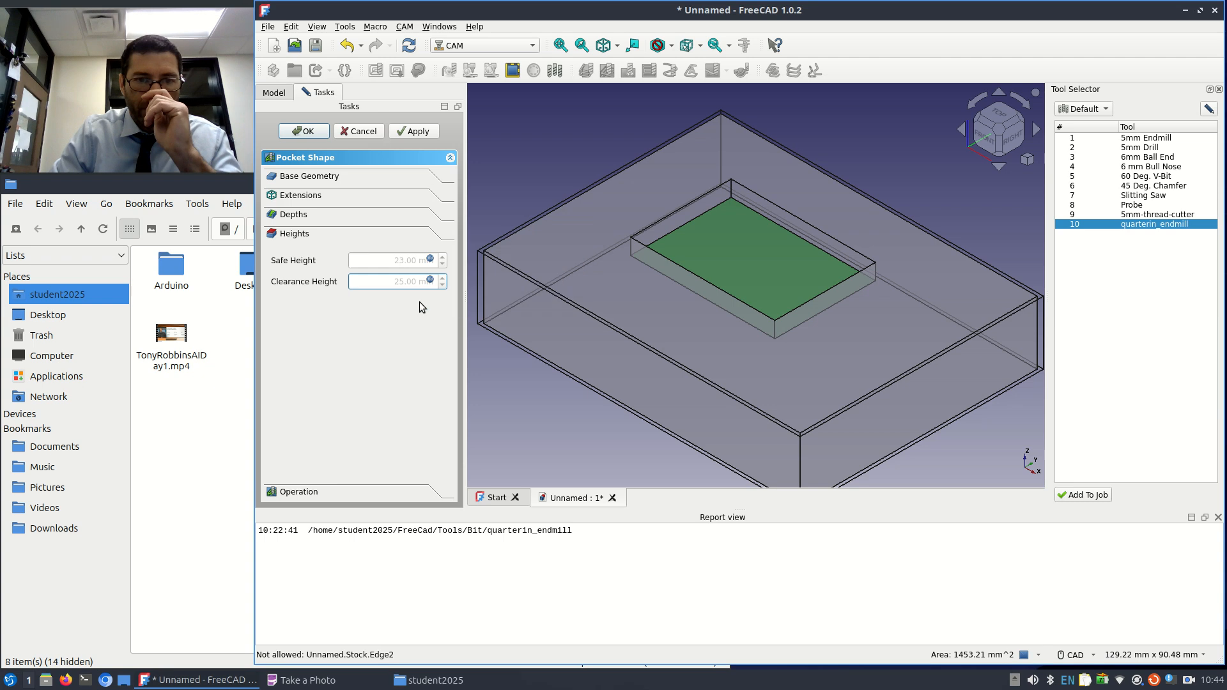
- Generate the pocket toolpath with the quarterin_endmill001 controller, climb cutting and ZigZag pattern, and accept the operation
click(313, 491)
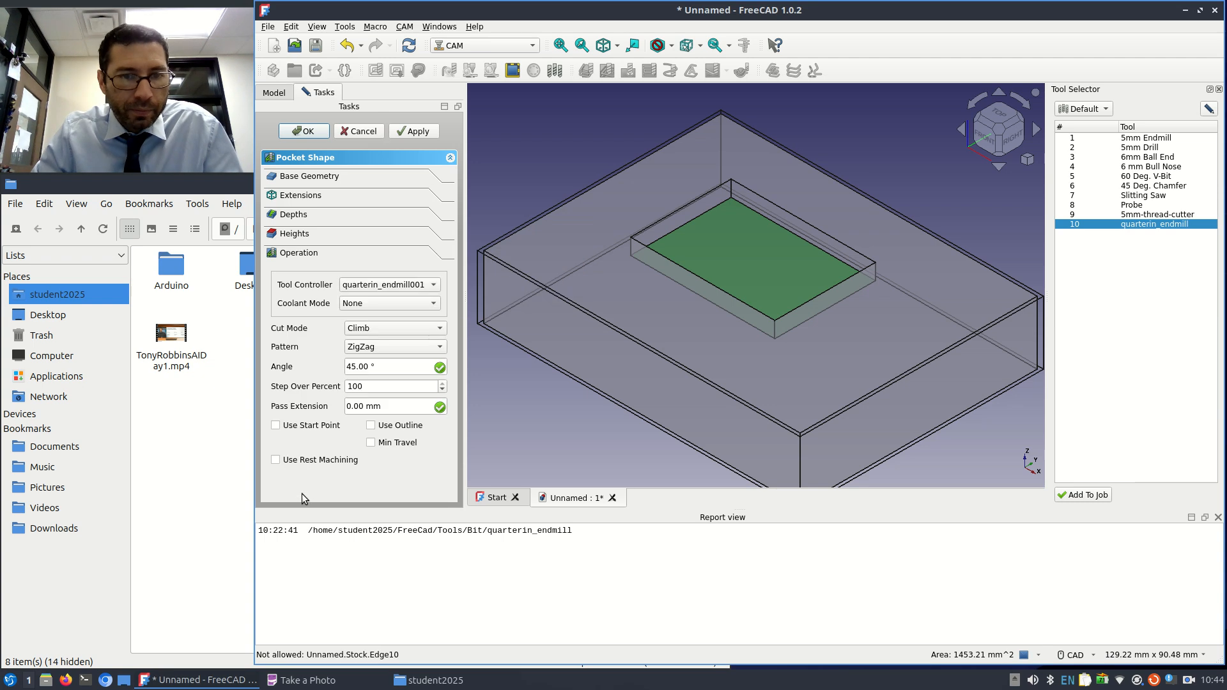
click(357, 289)
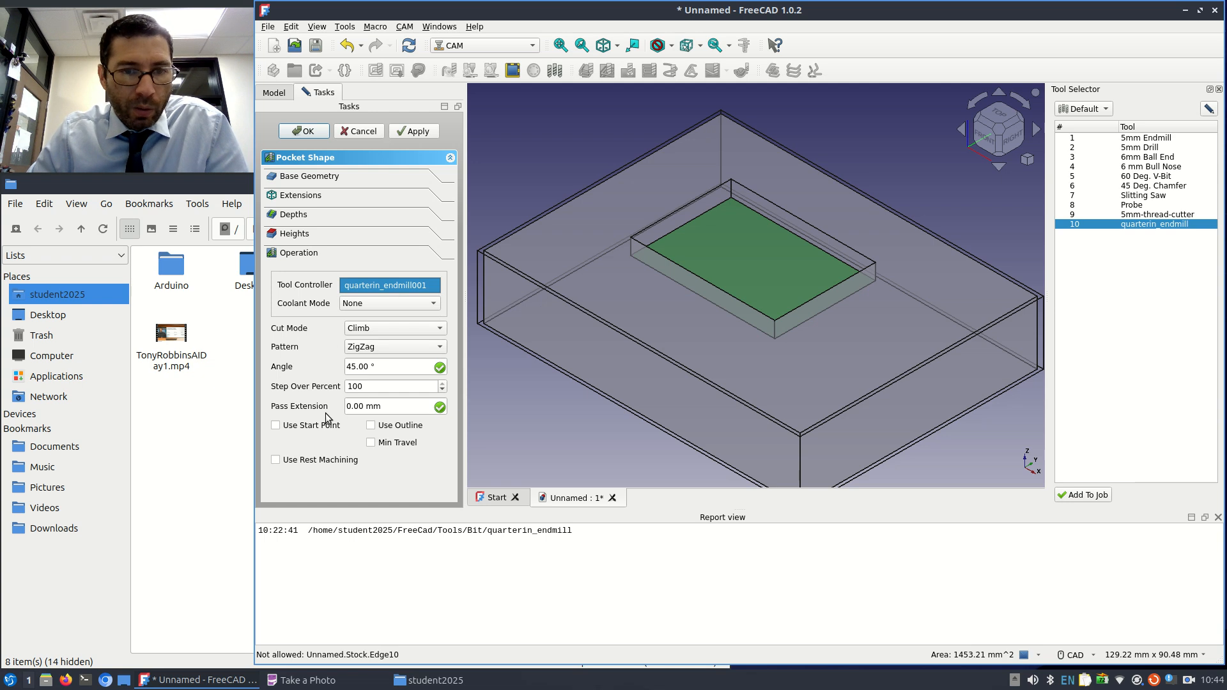
click(416, 135)
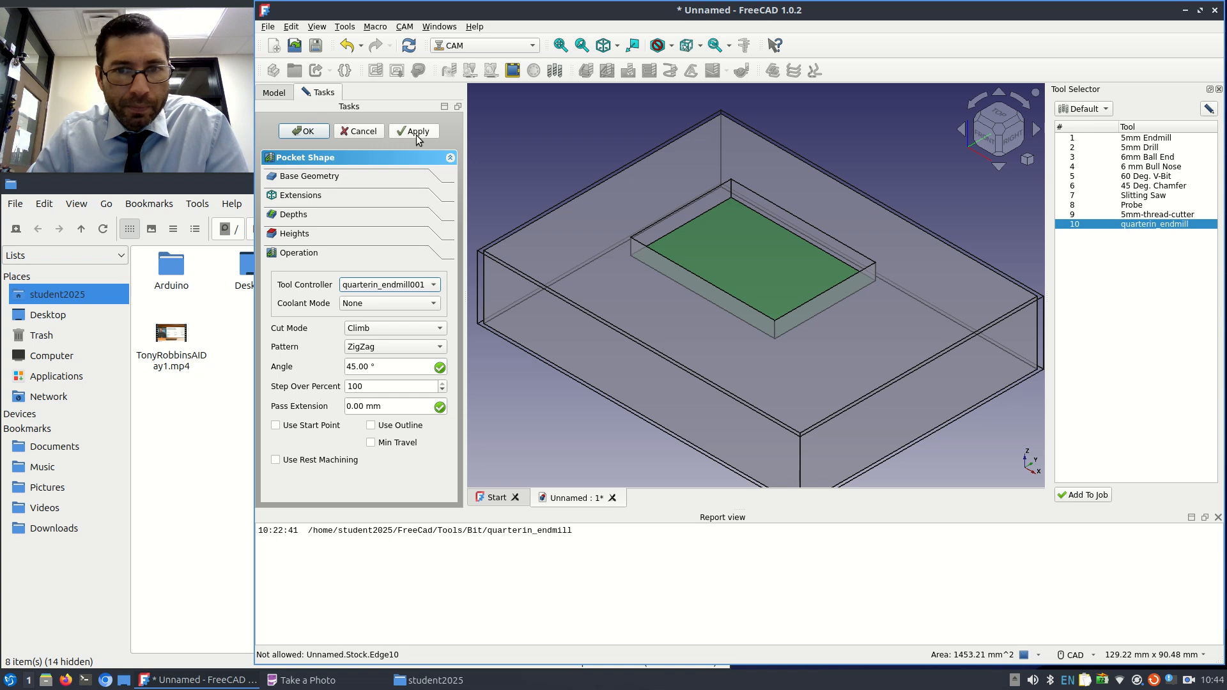
click(415, 135)
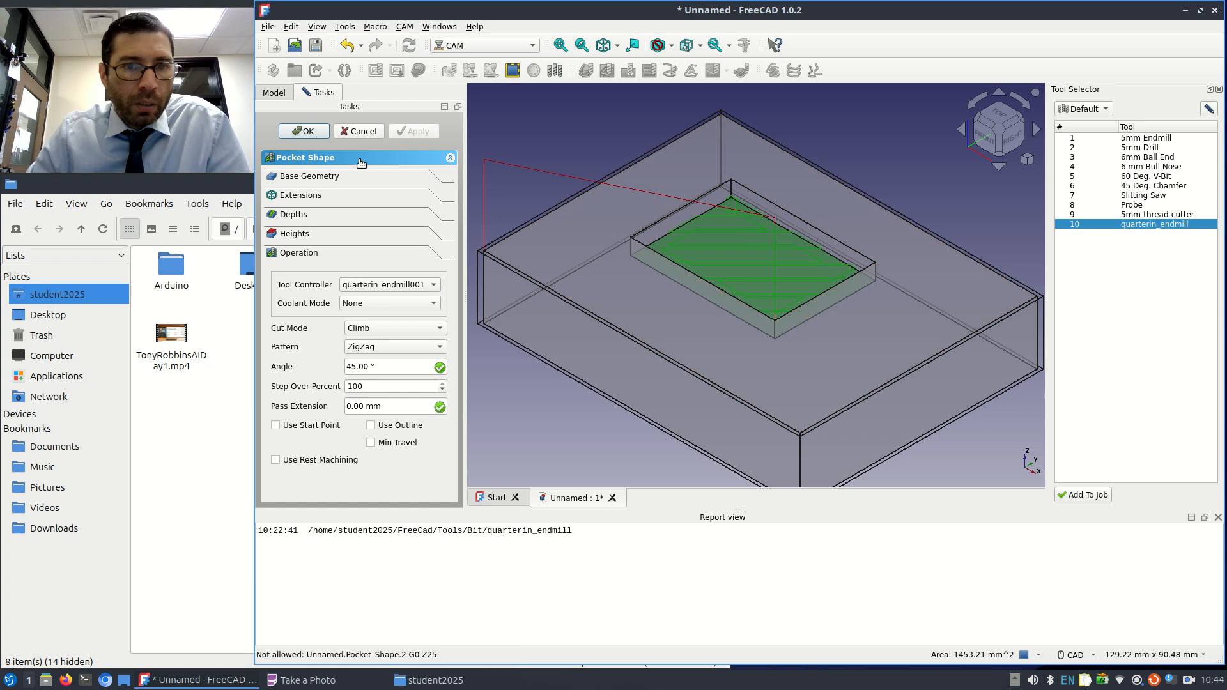
click(317, 130)
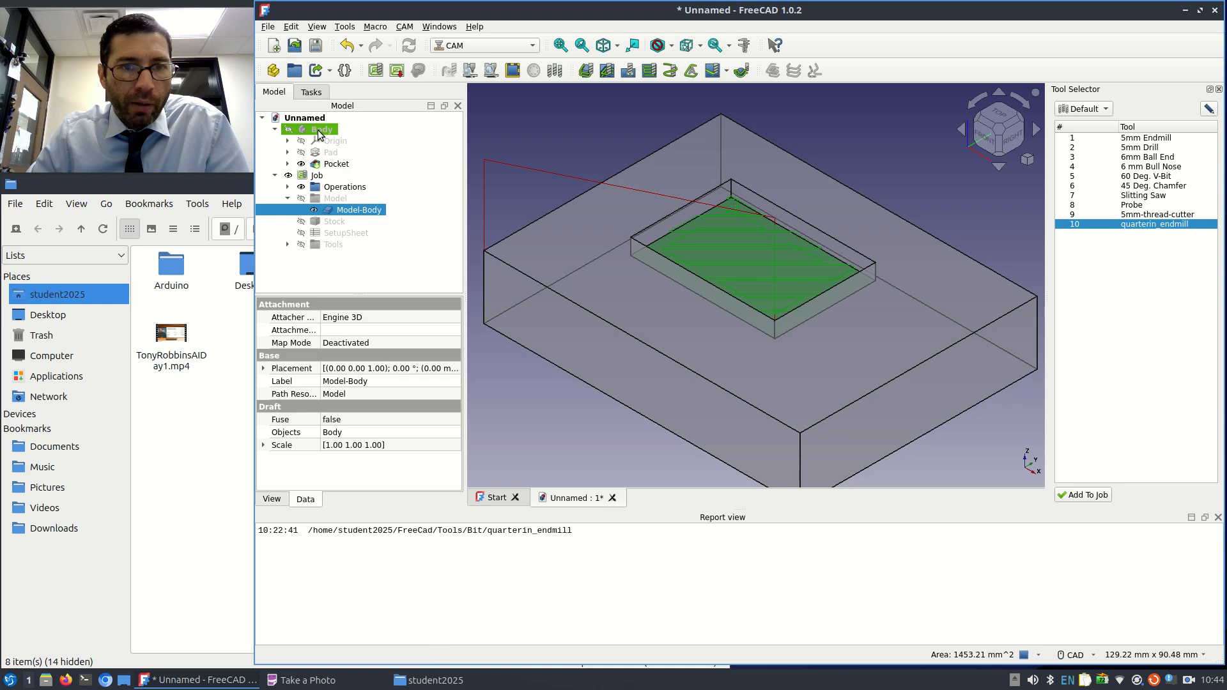
- Simulate the Pocket_Shape toolpath at a speed of 3 G/s, accept the simulation and delete its CutMaterial mesh
click(470, 71)
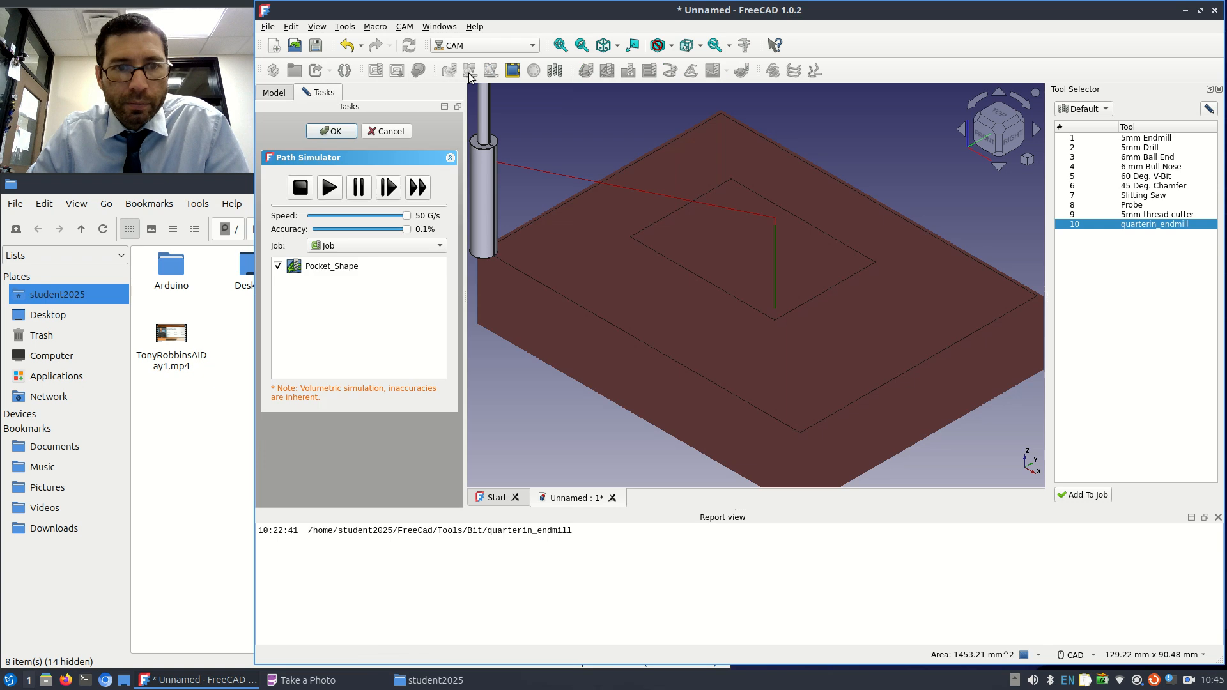
drag(409, 222, 323, 228)
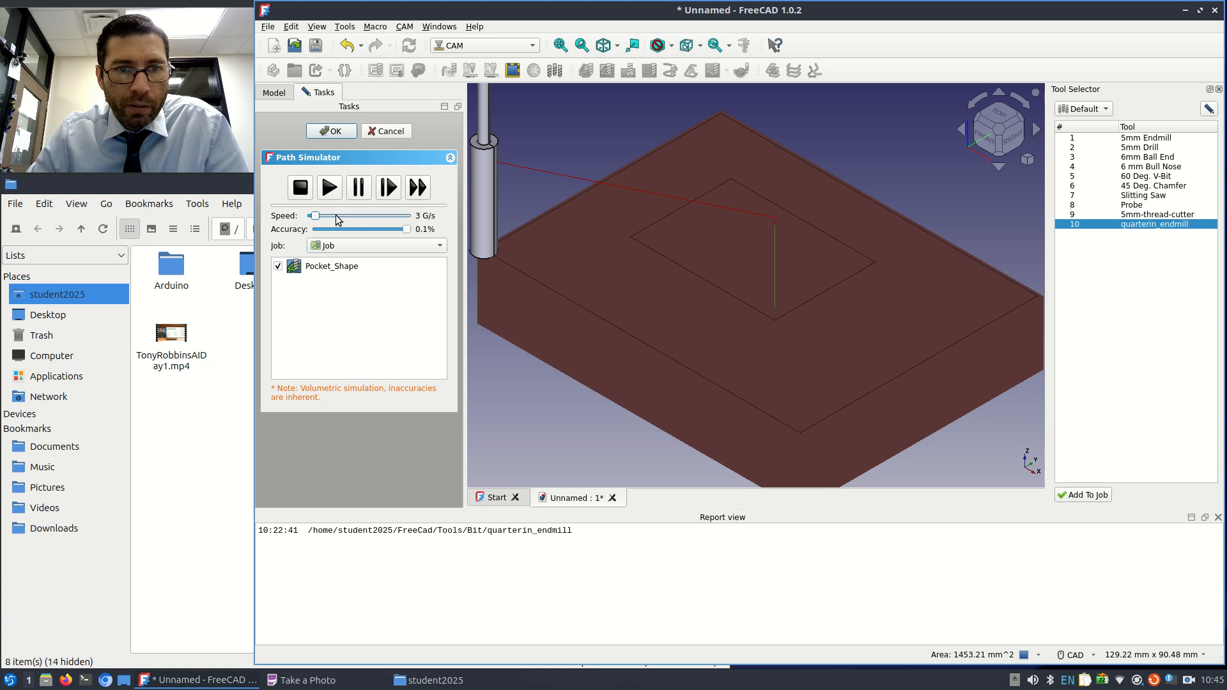
click(332, 192)
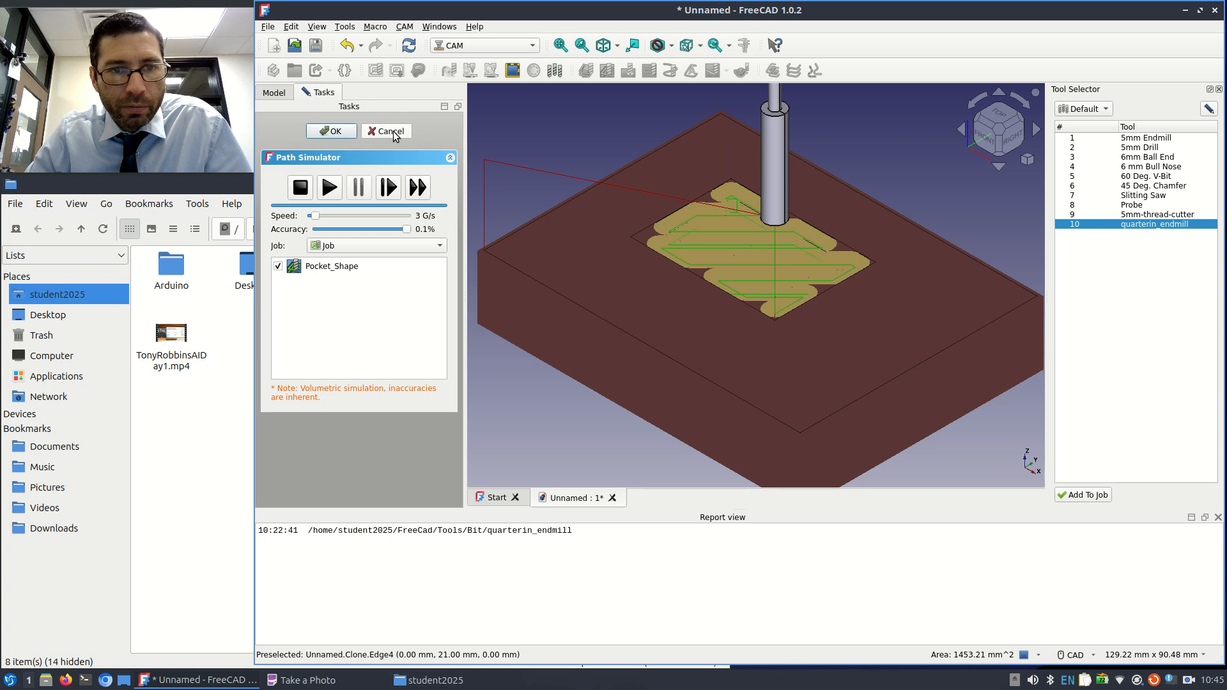
click(332, 131)
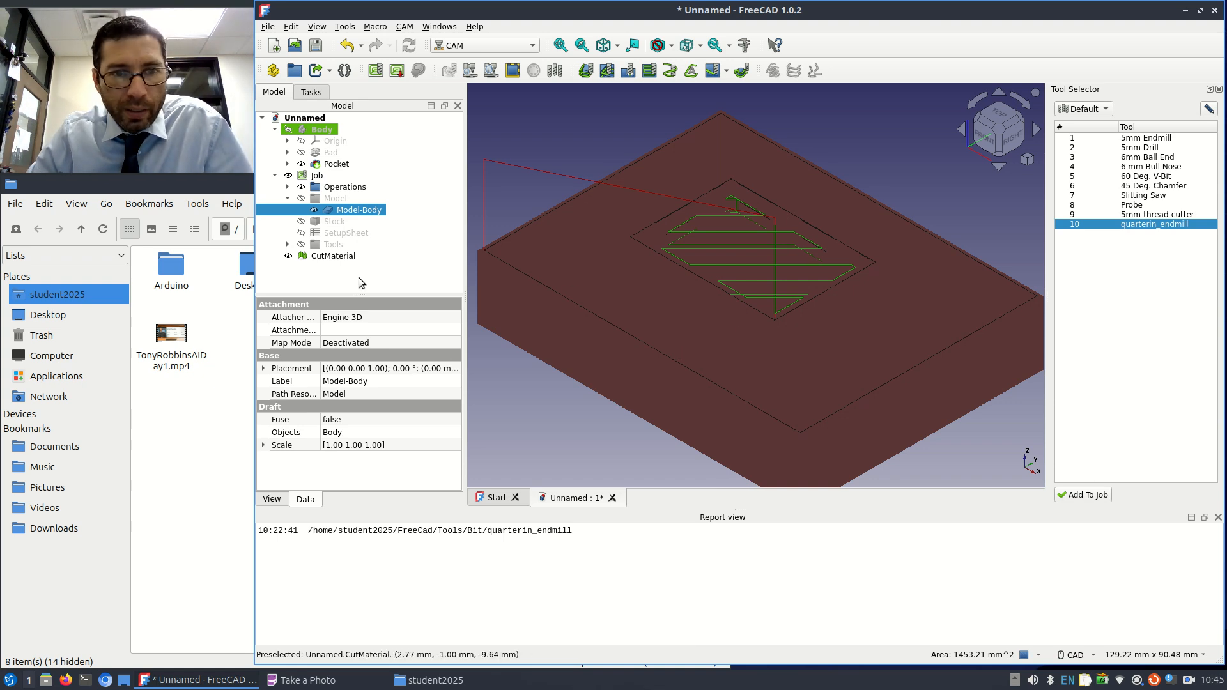
click(320, 258)
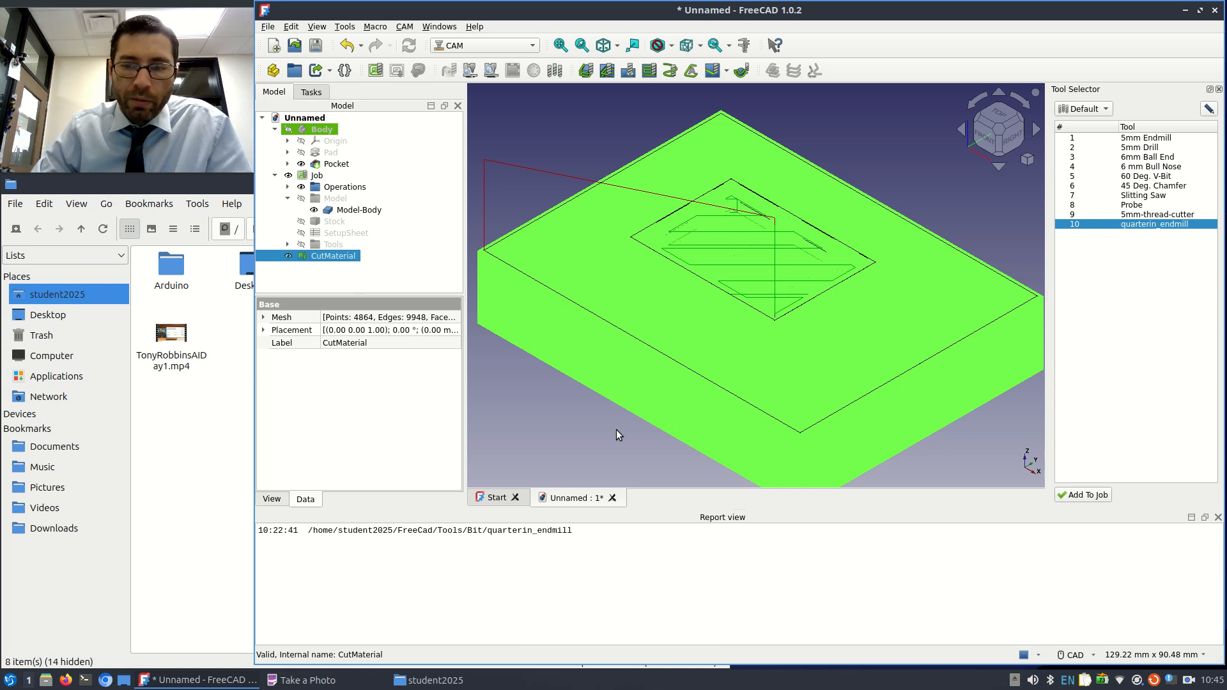
key(Delete)
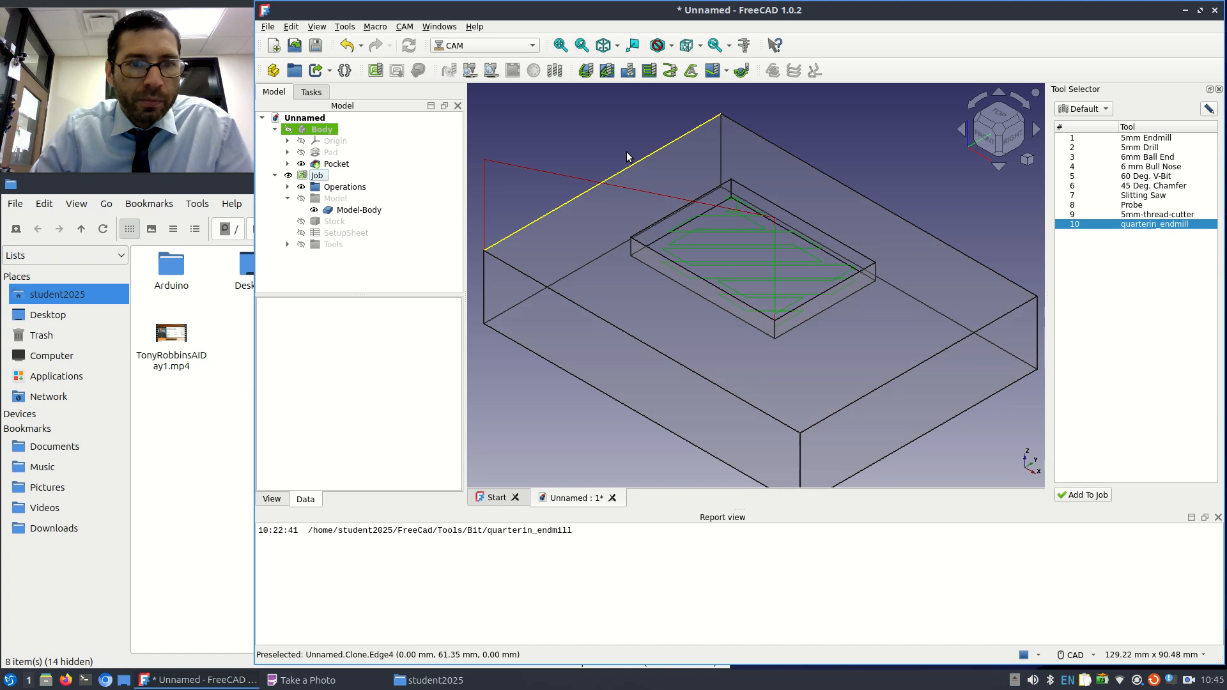
- Change the Pocket_Shape operation's pattern to ZigZagOffset and recalculate its toolpath
click(288, 186)
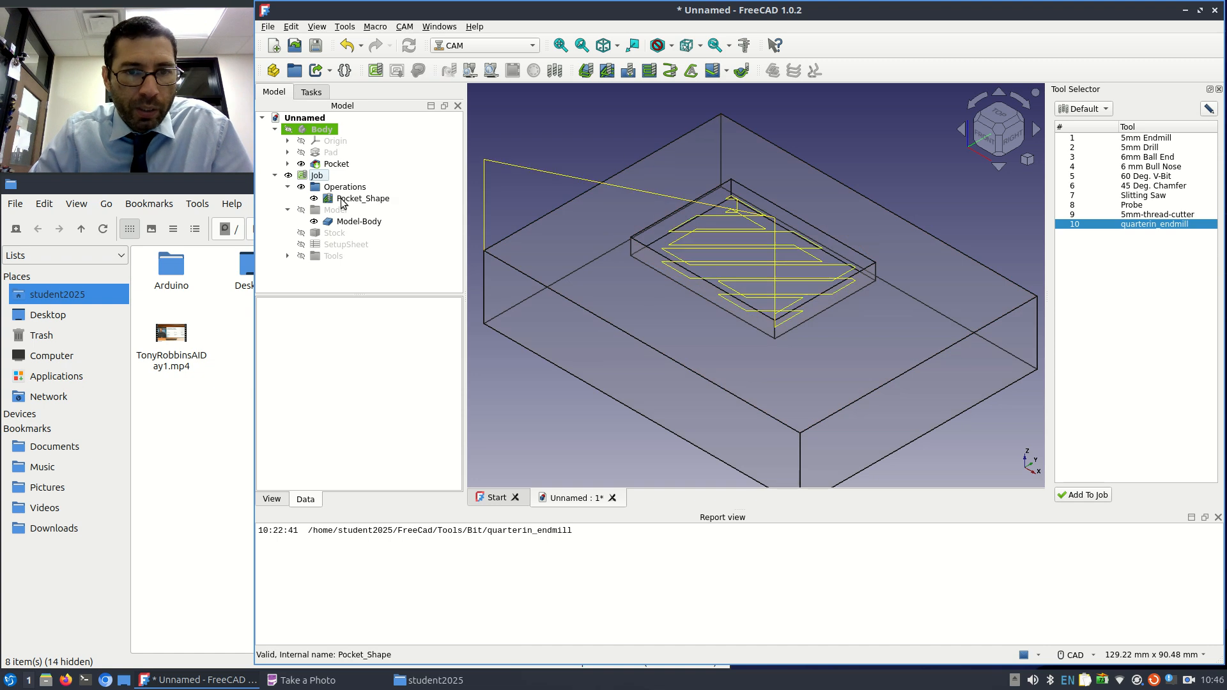
double_click(341, 200)
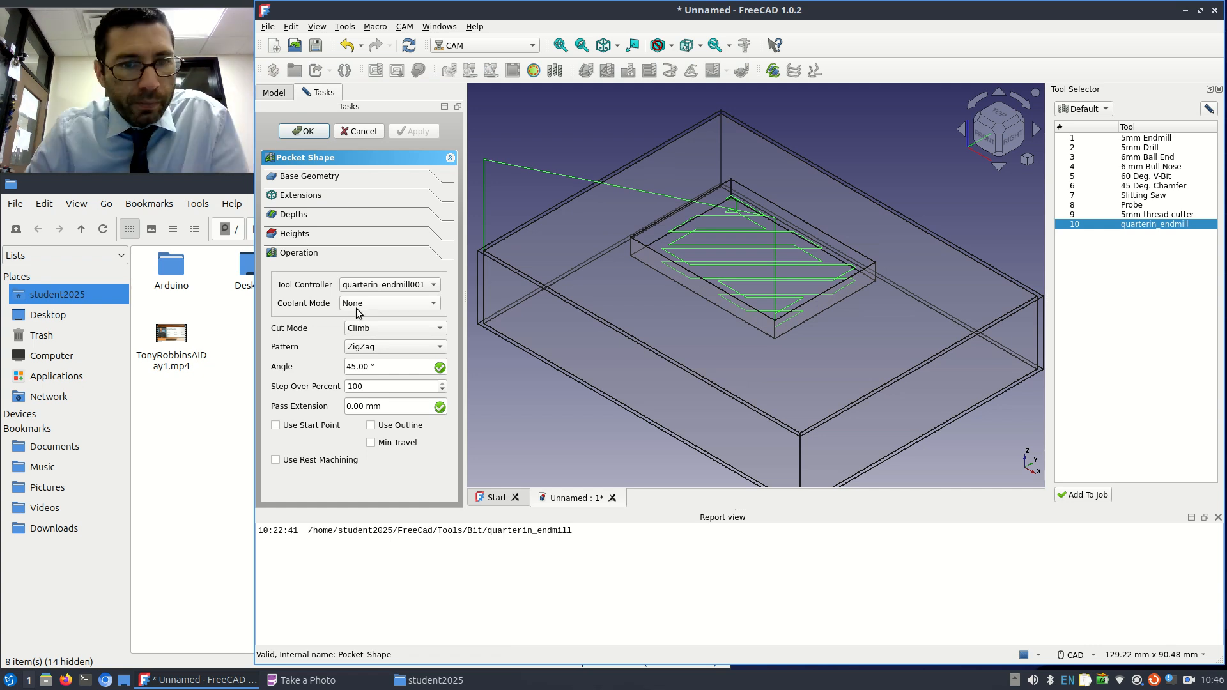
click(361, 351)
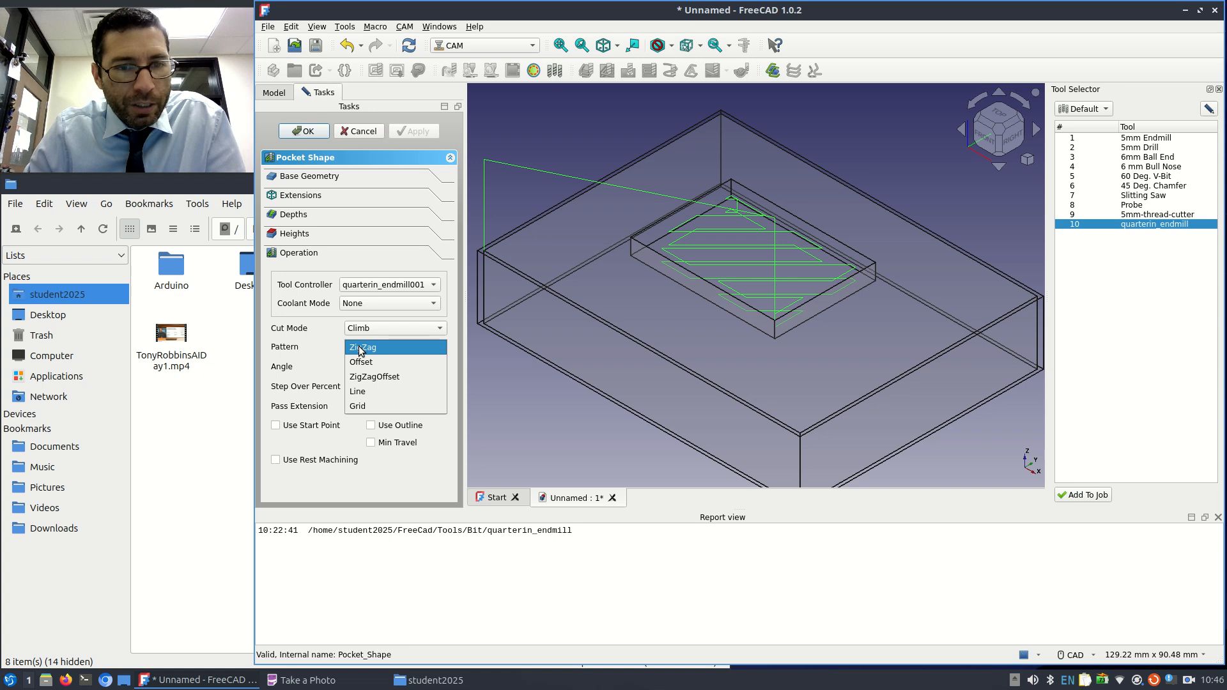
click(369, 375)
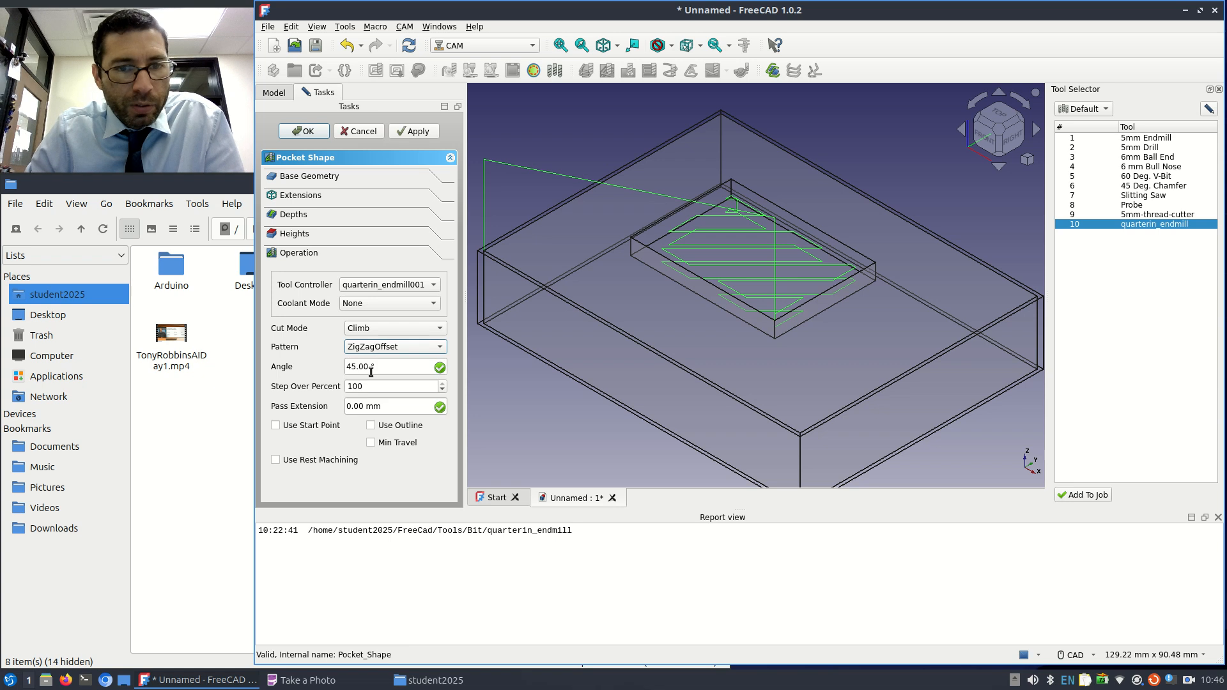
click(418, 134)
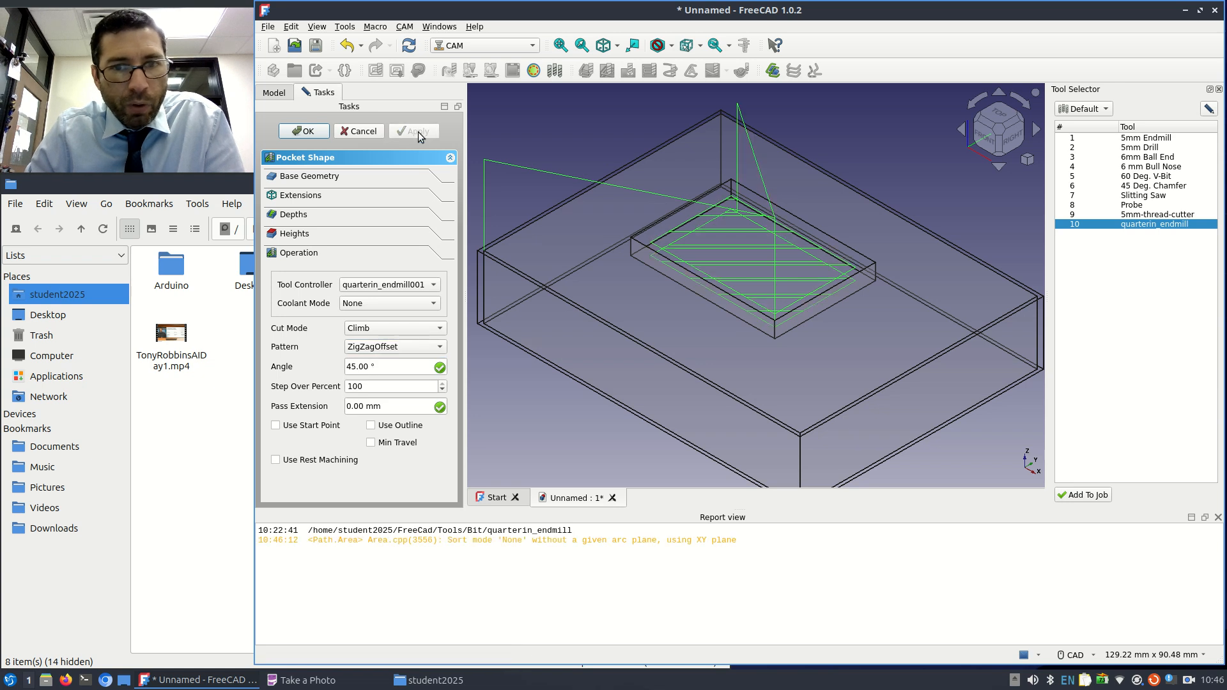
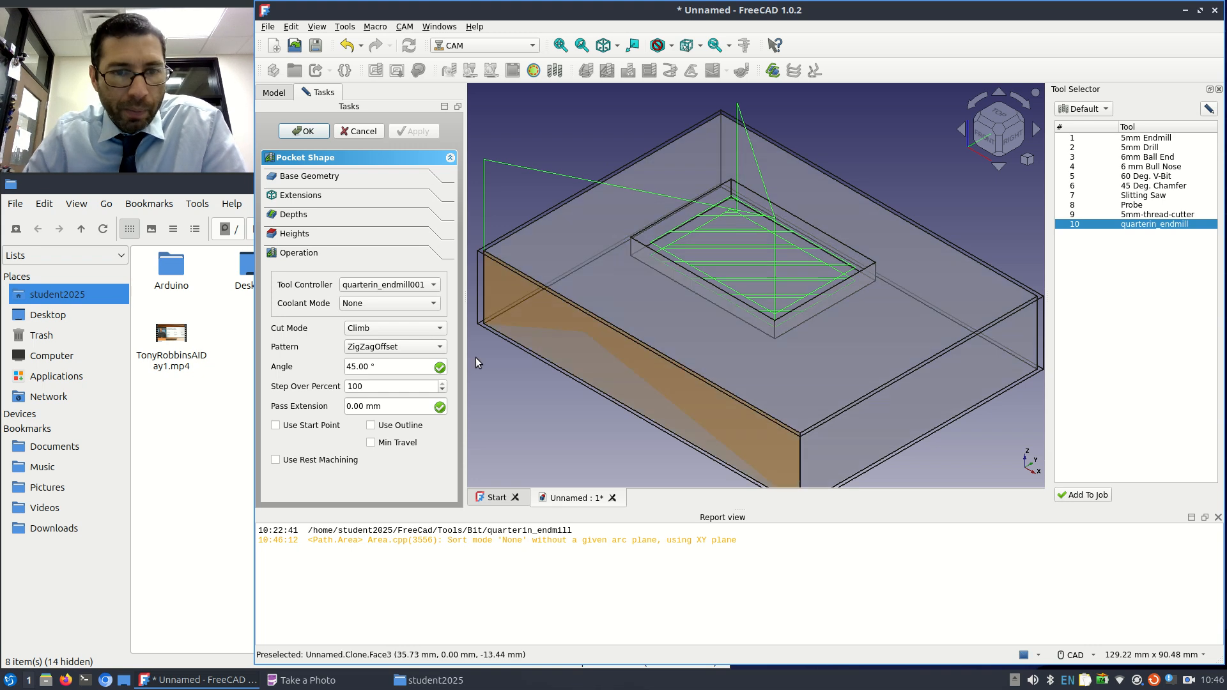
- Set the pocket operation's step over to 90 percent, recalculate the toolpath and accept the operation
double_click(379, 385)
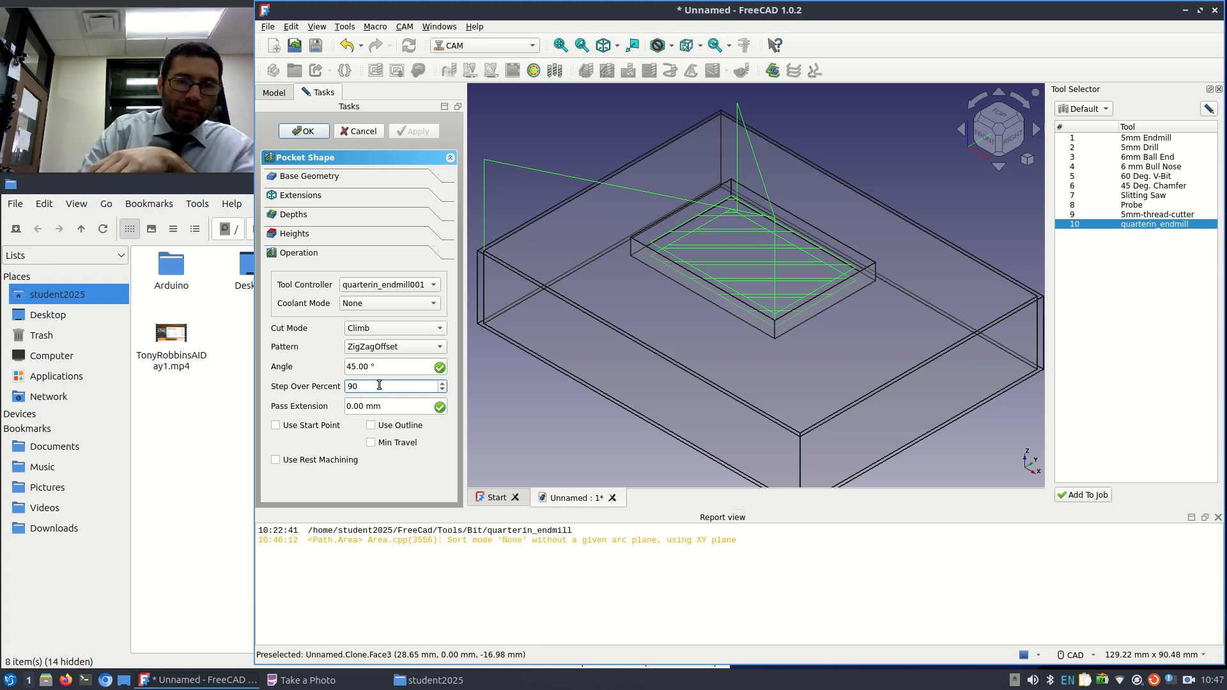
double_click(369, 385)
click(295, 441)
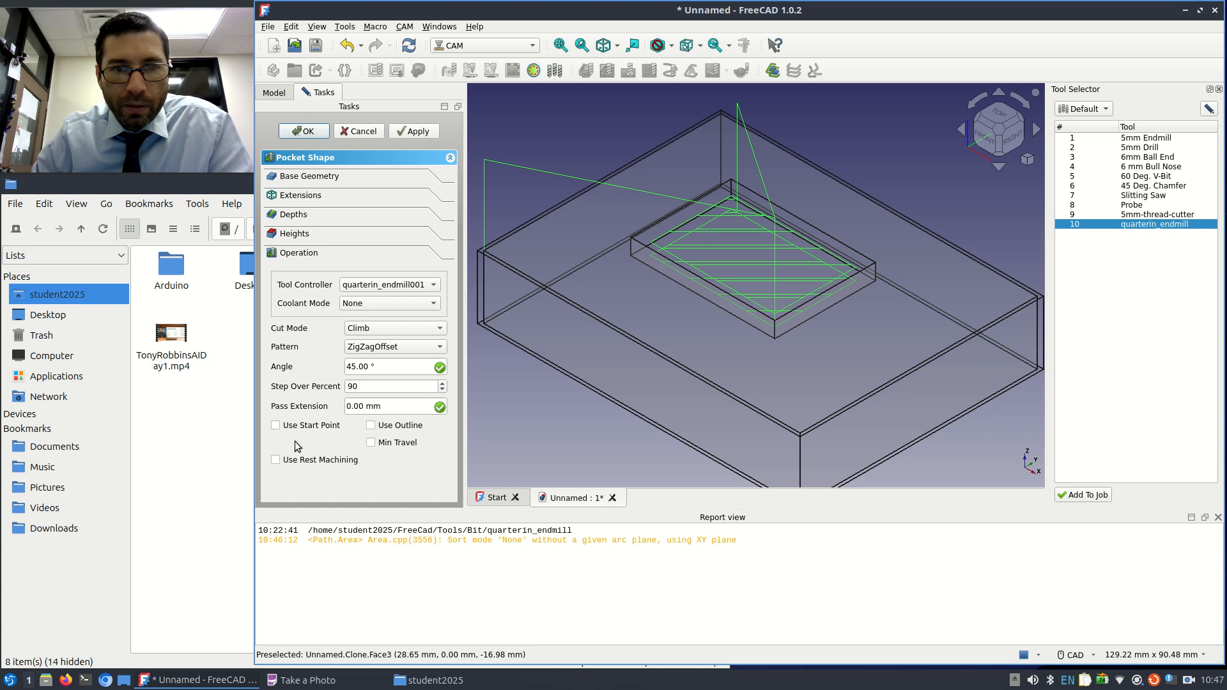
click(417, 131)
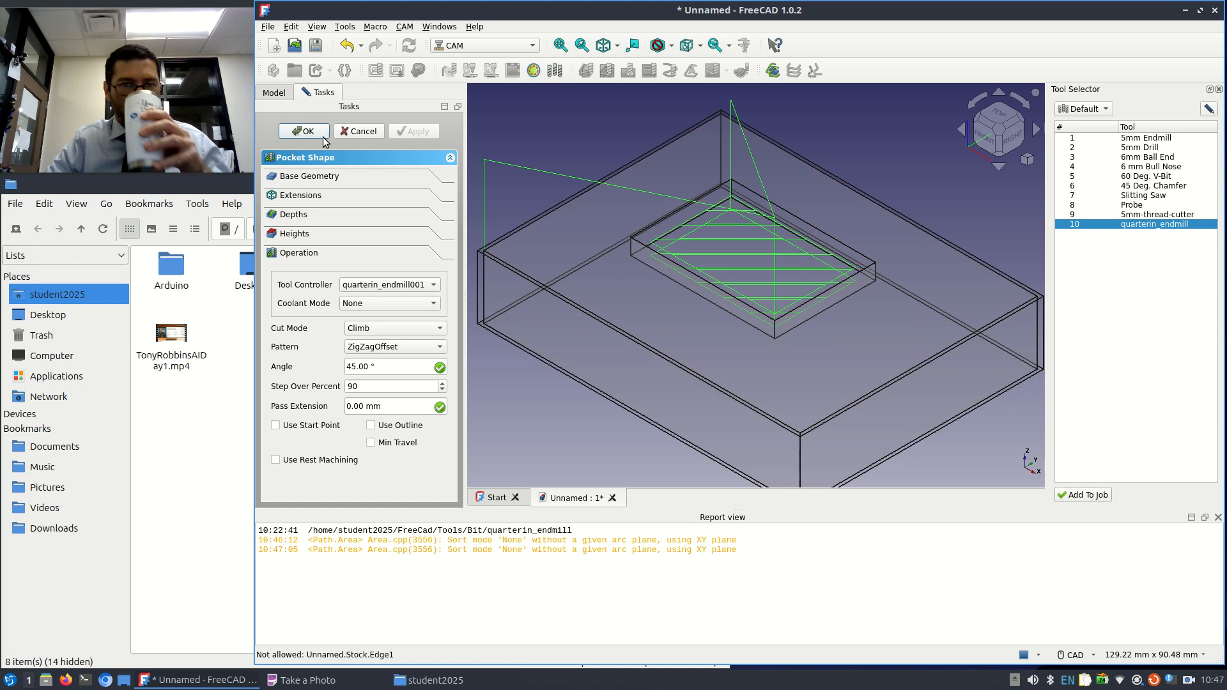
click(313, 134)
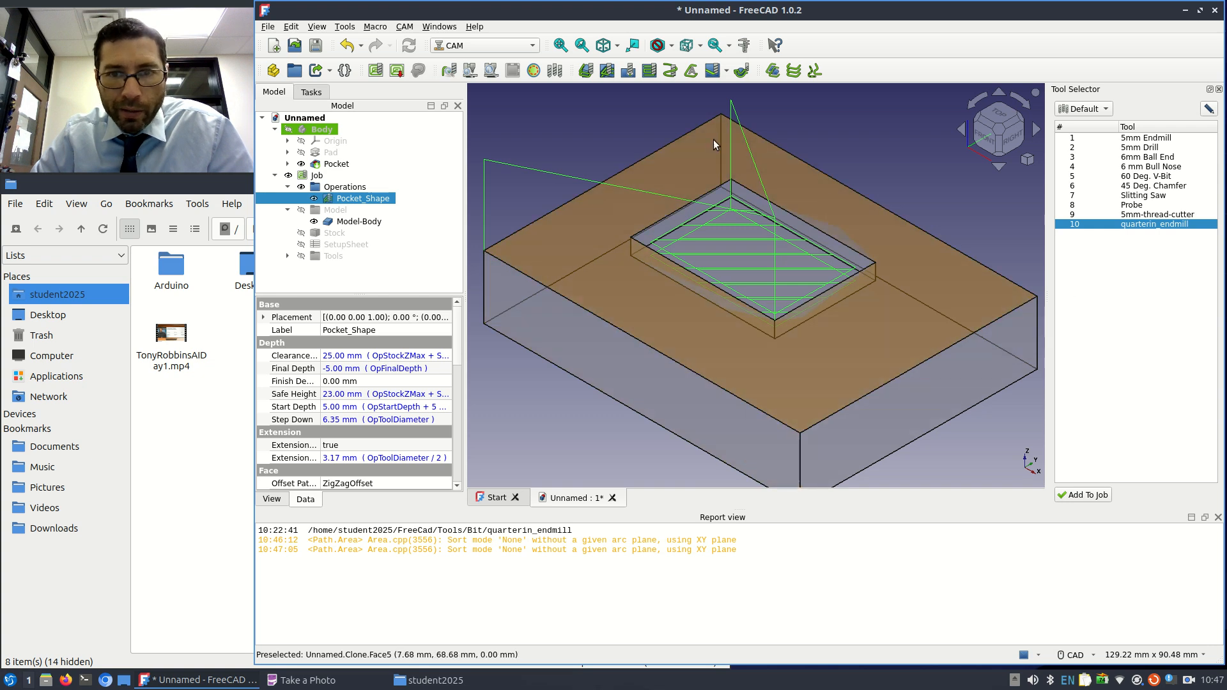
click(588, 262)
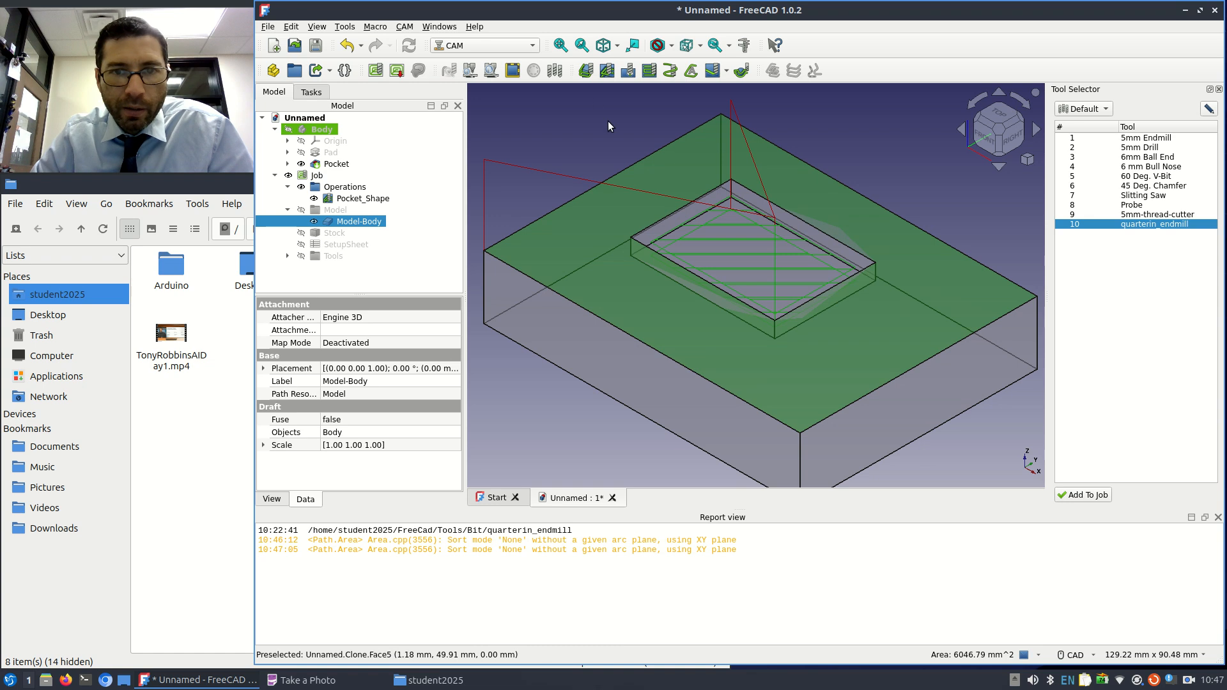
click(586, 72)
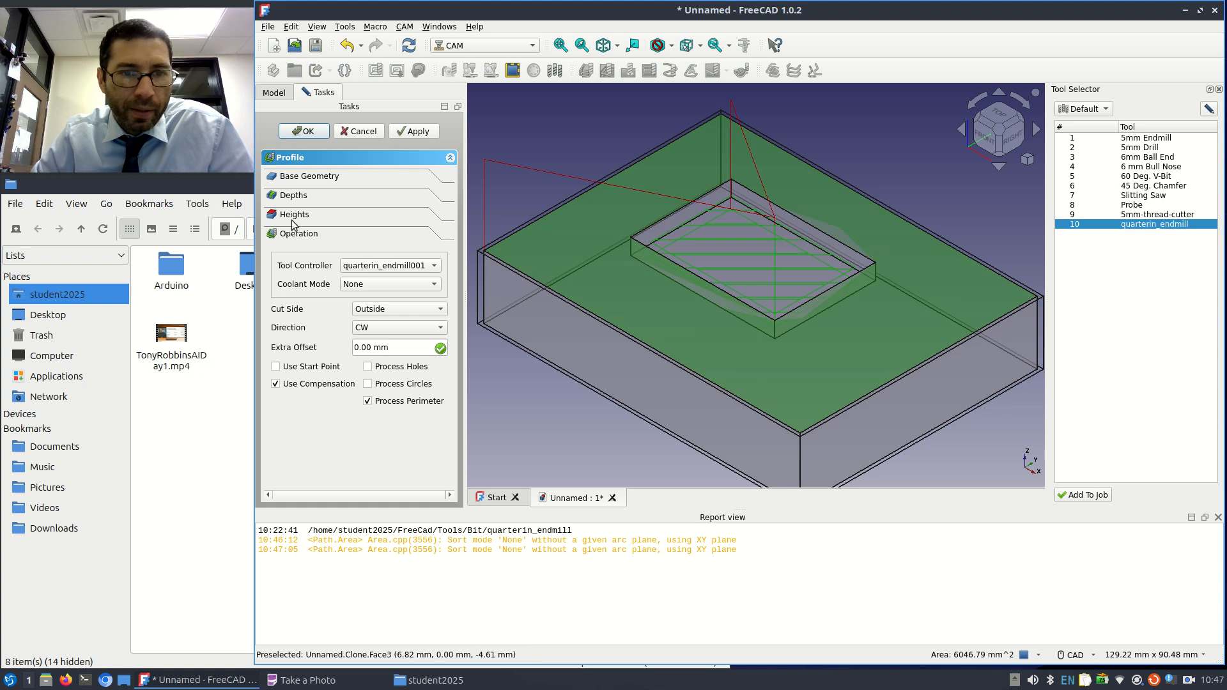
click(294, 195)
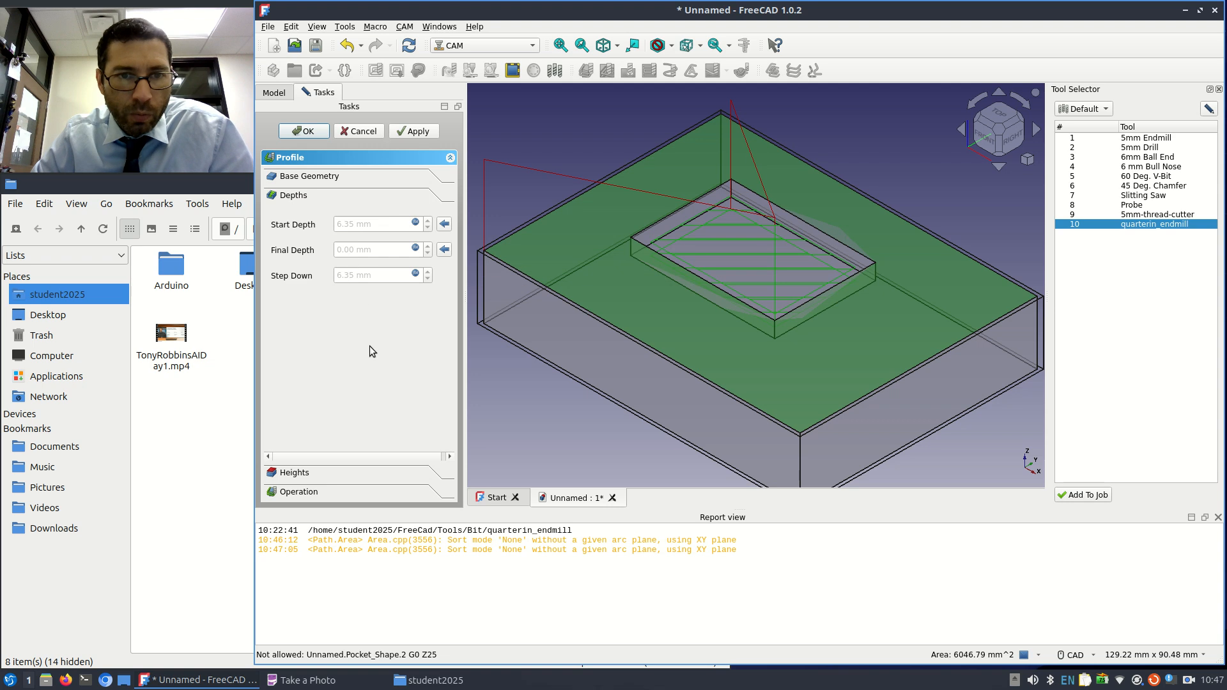
click(375, 135)
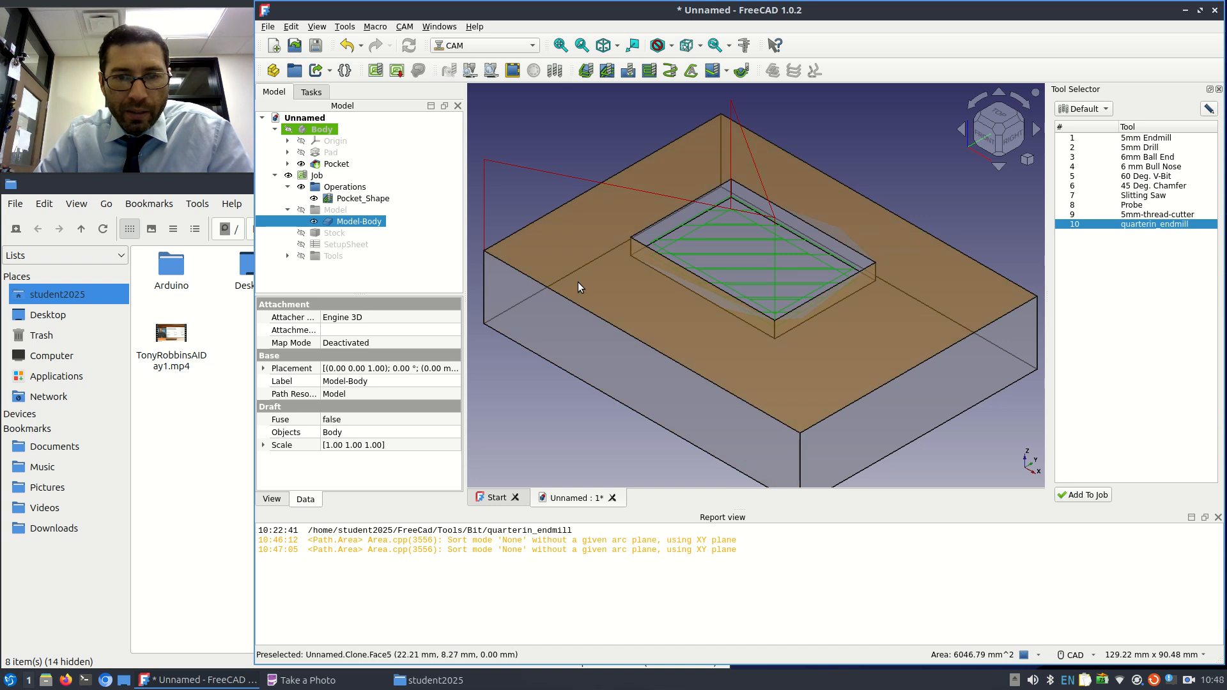
- Create a Profile operation on the four outer side faces of the block
click(501, 251)
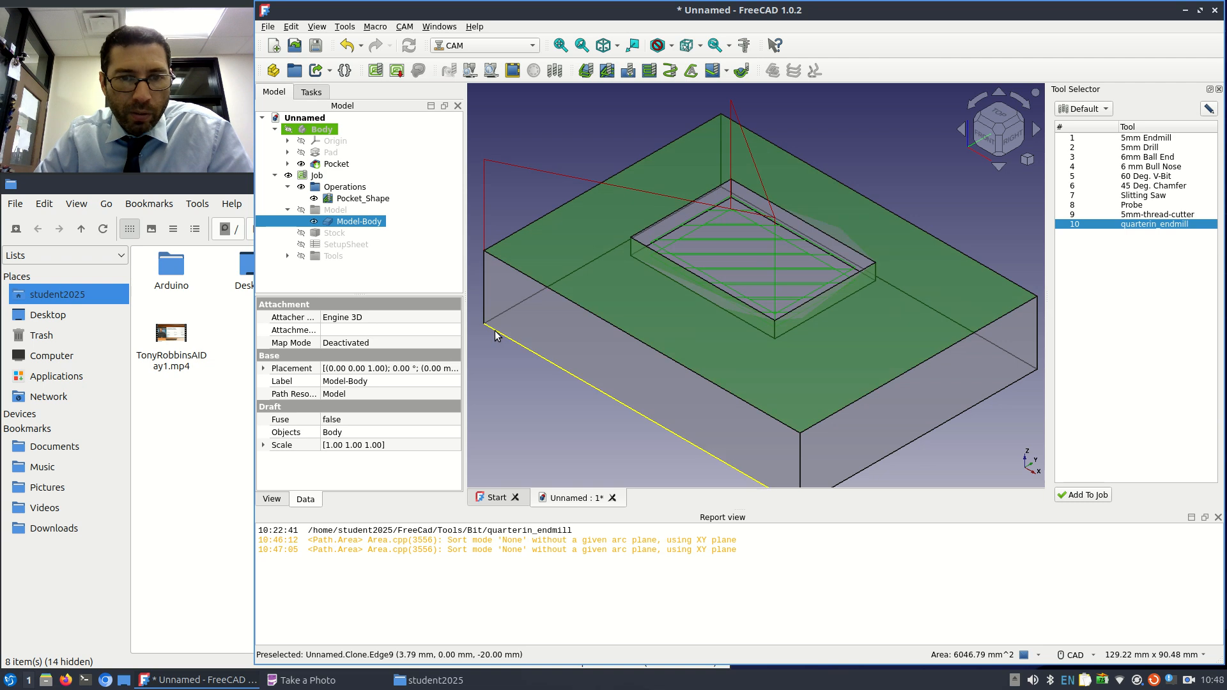
click(612, 446)
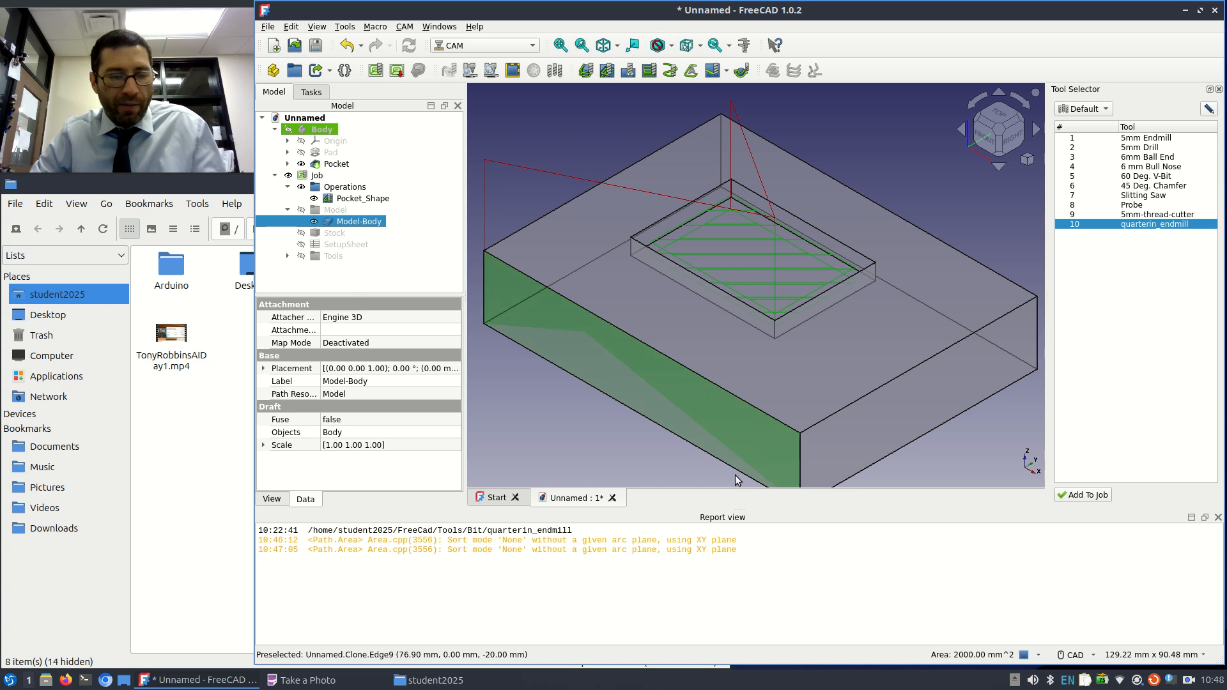
ctrl+click(904, 423)
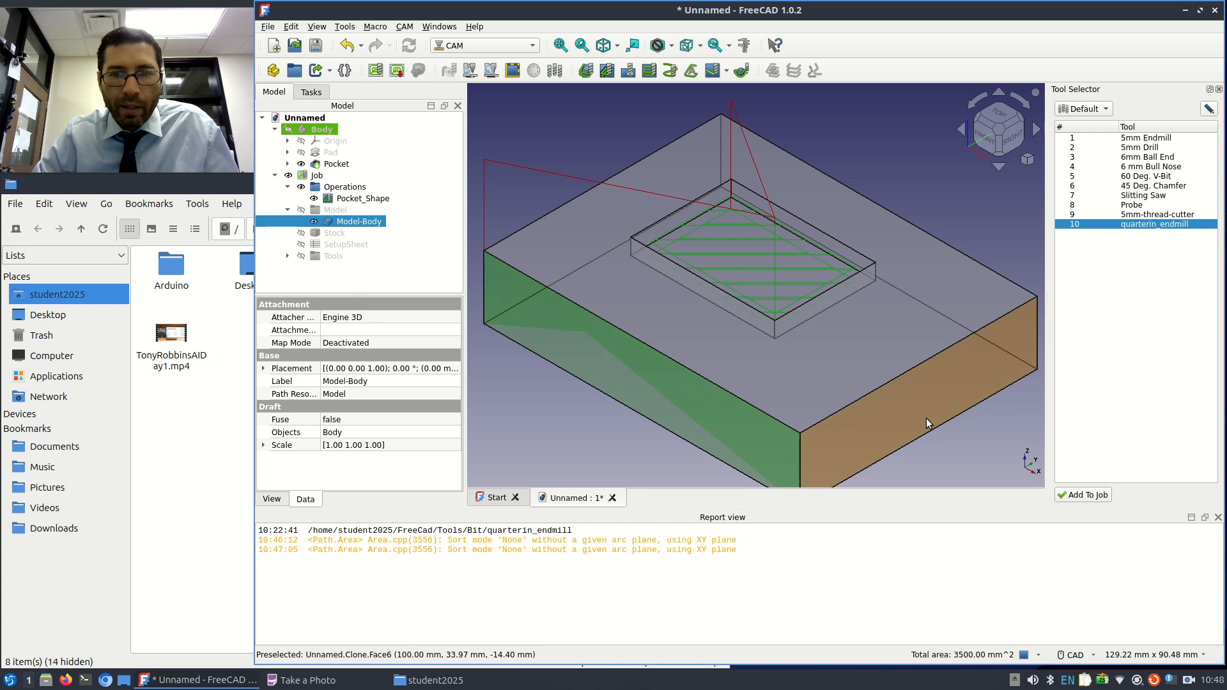
click(1036, 132)
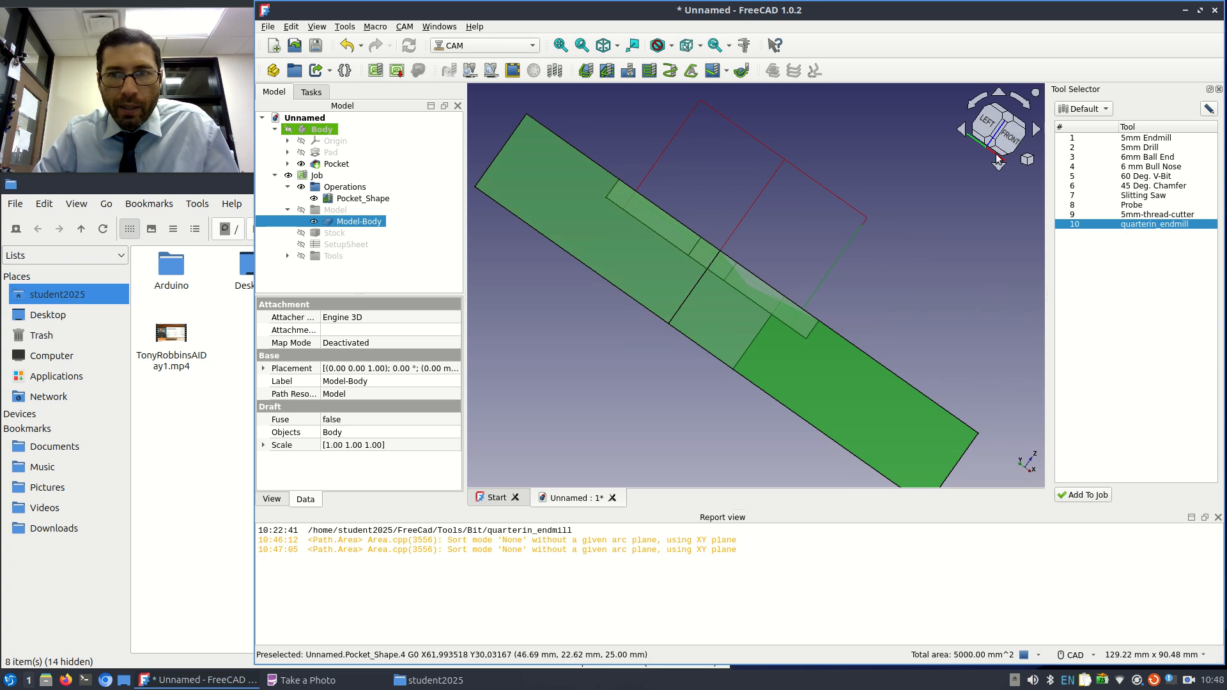
click(1036, 132)
click(1035, 132)
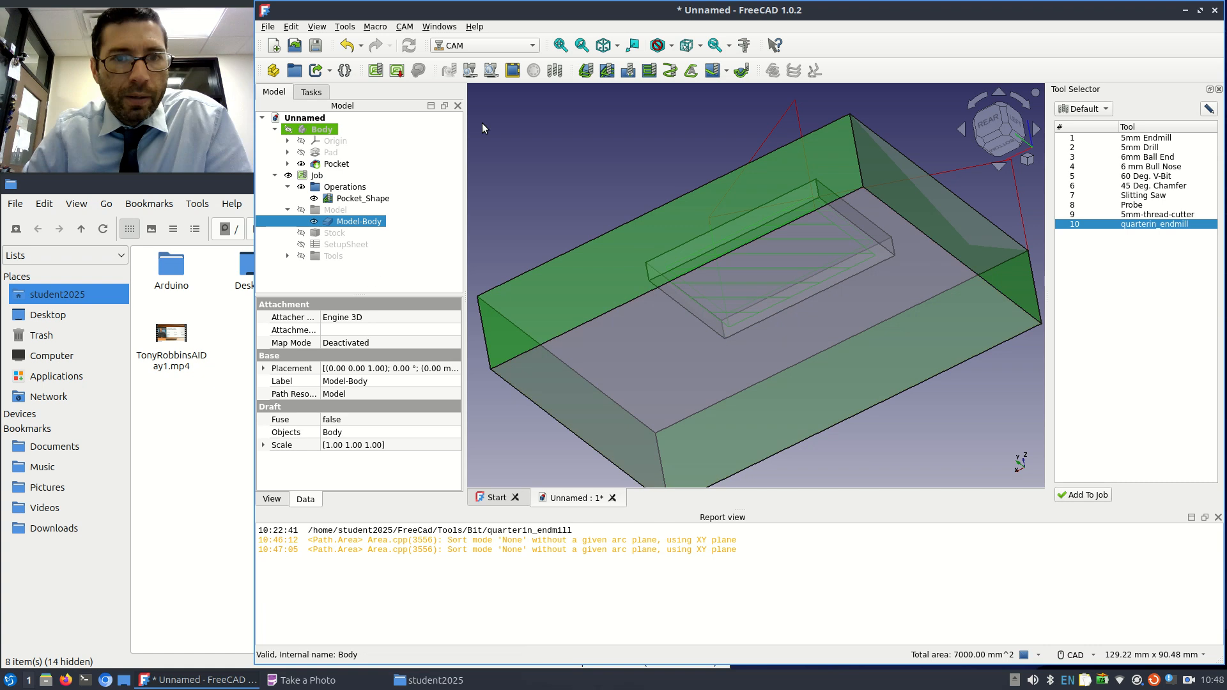
click(585, 71)
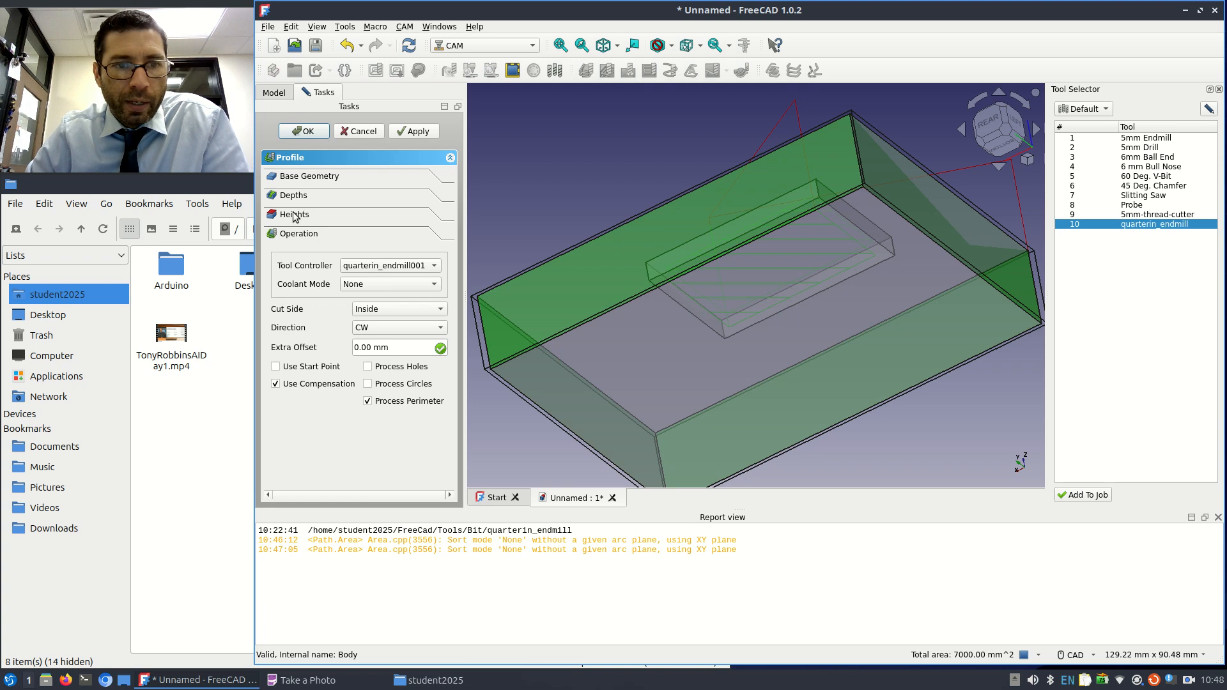
- Set the profile operation's start depth to the expression OpStartDepth+5mm
click(293, 196)
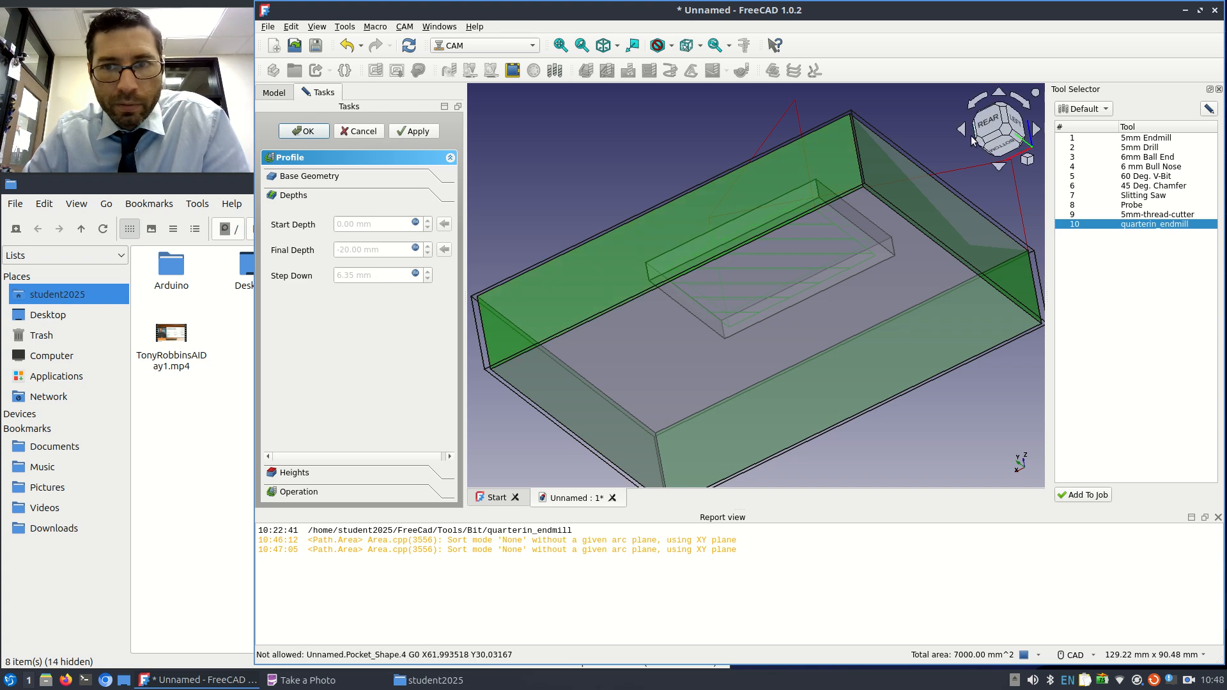
click(961, 133)
click(961, 130)
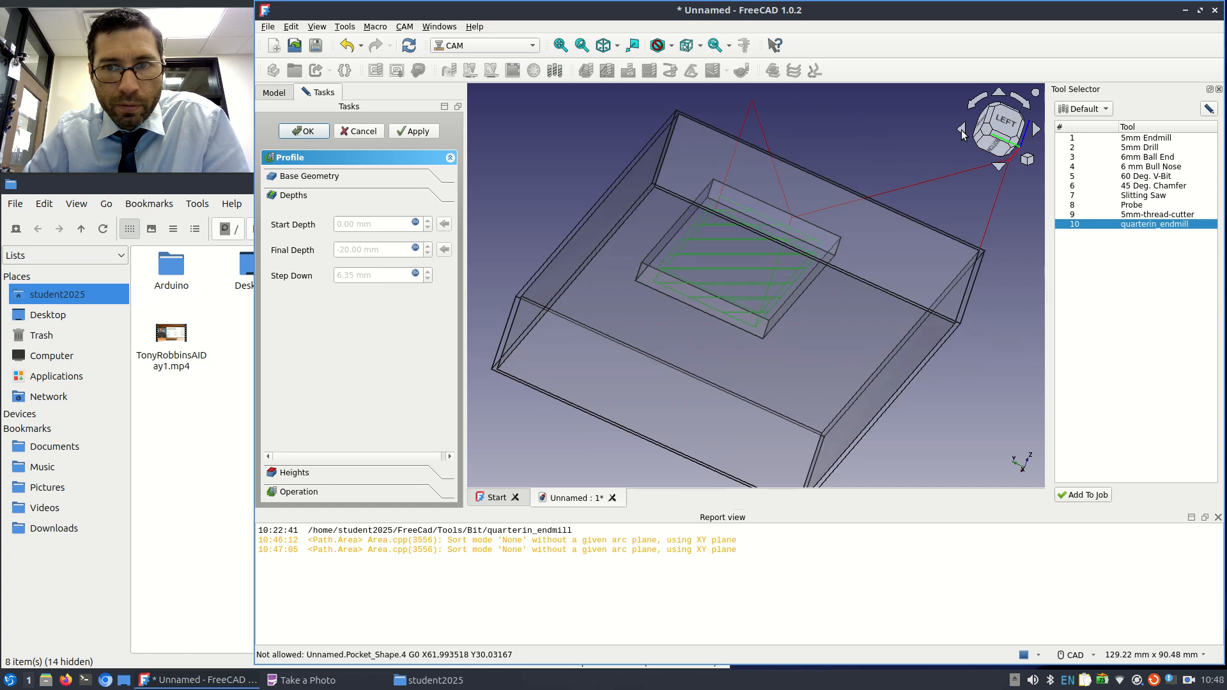
click(961, 132)
click(961, 133)
click(961, 133)
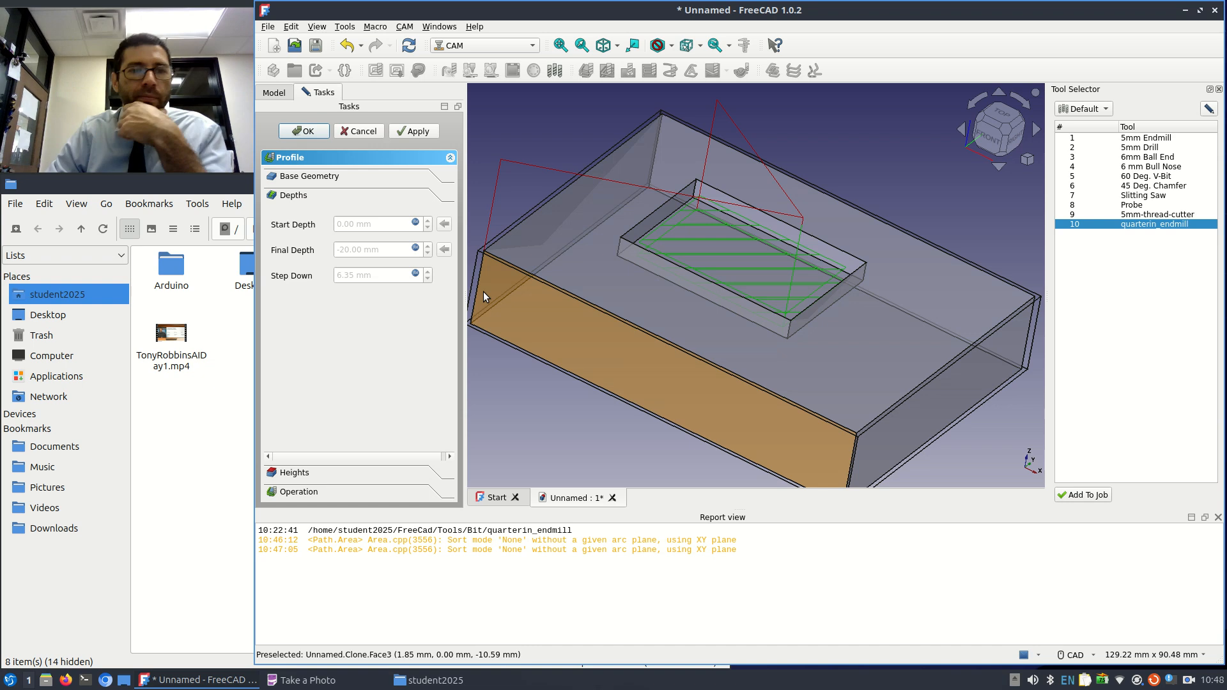
click(415, 223)
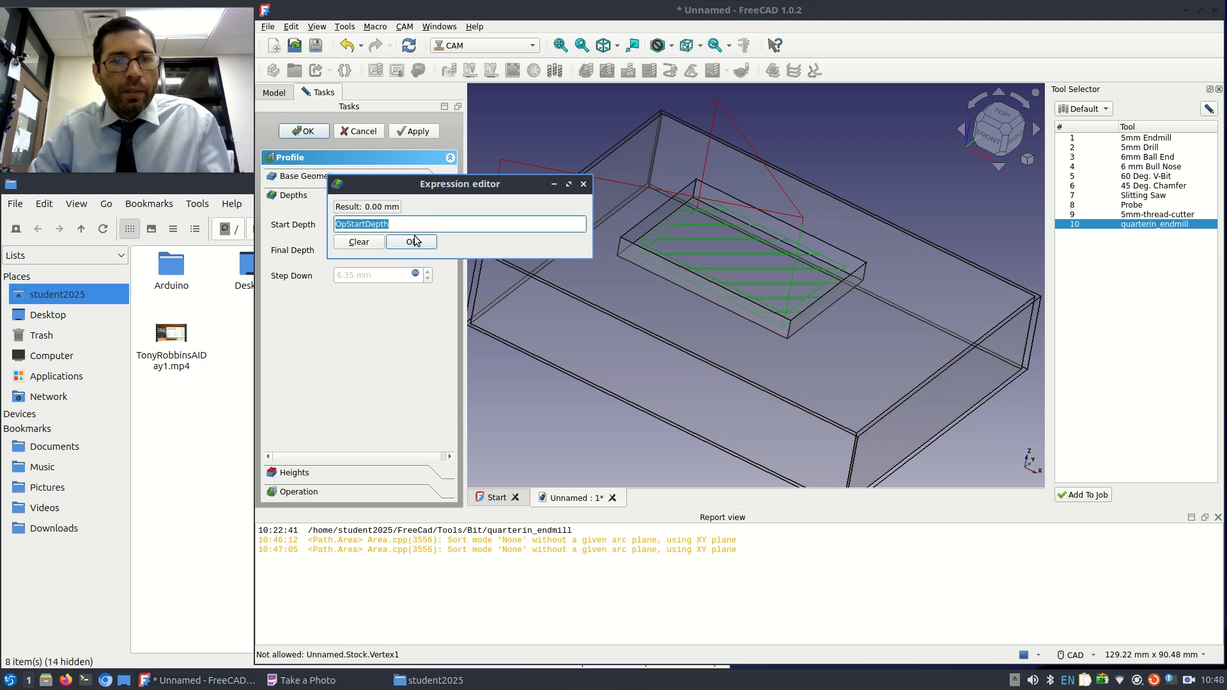
click(420, 224)
text(+)
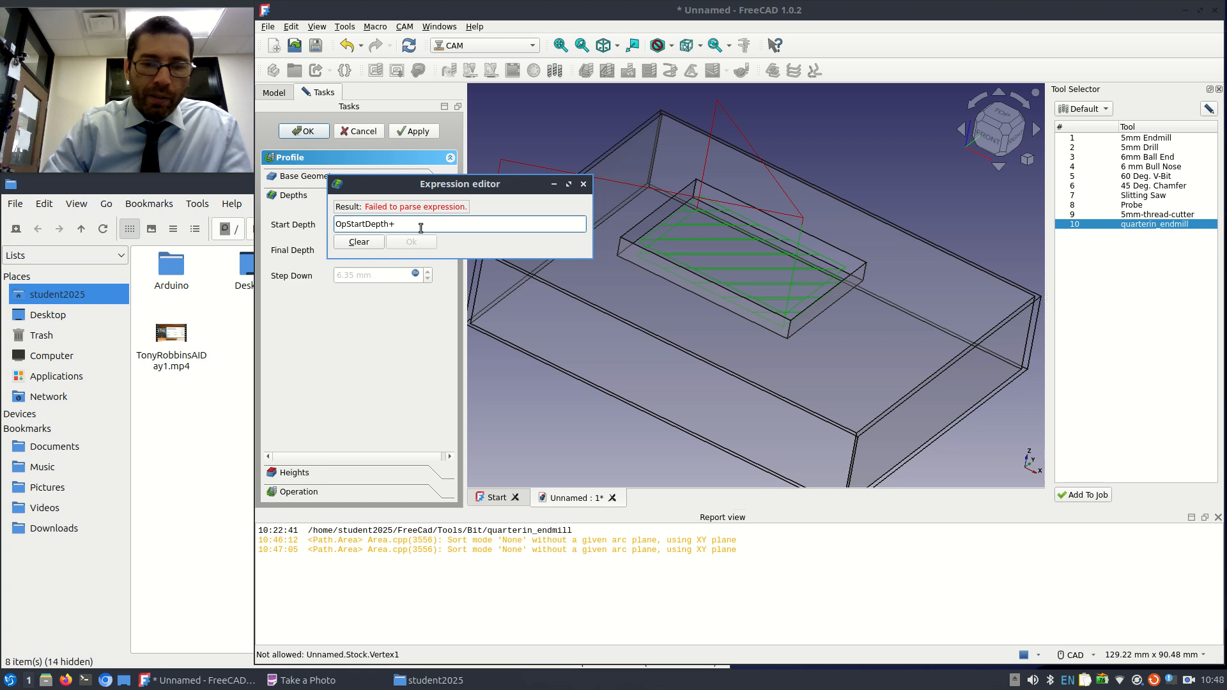
text(5mm)
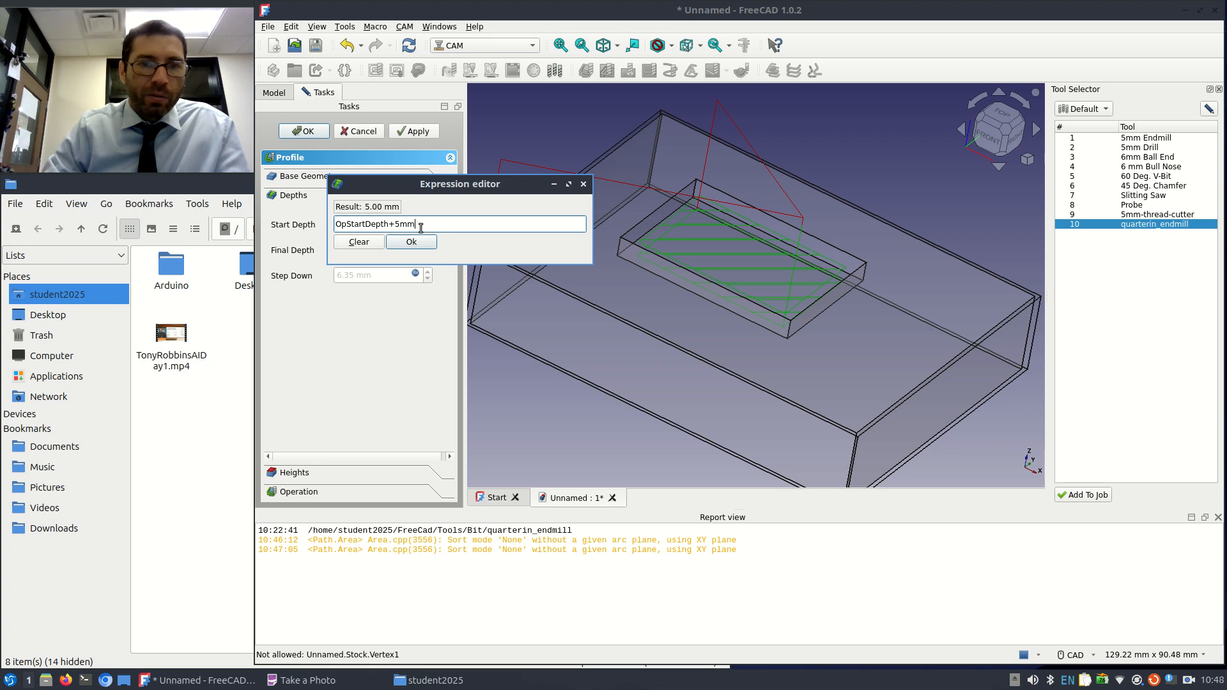
click(411, 242)
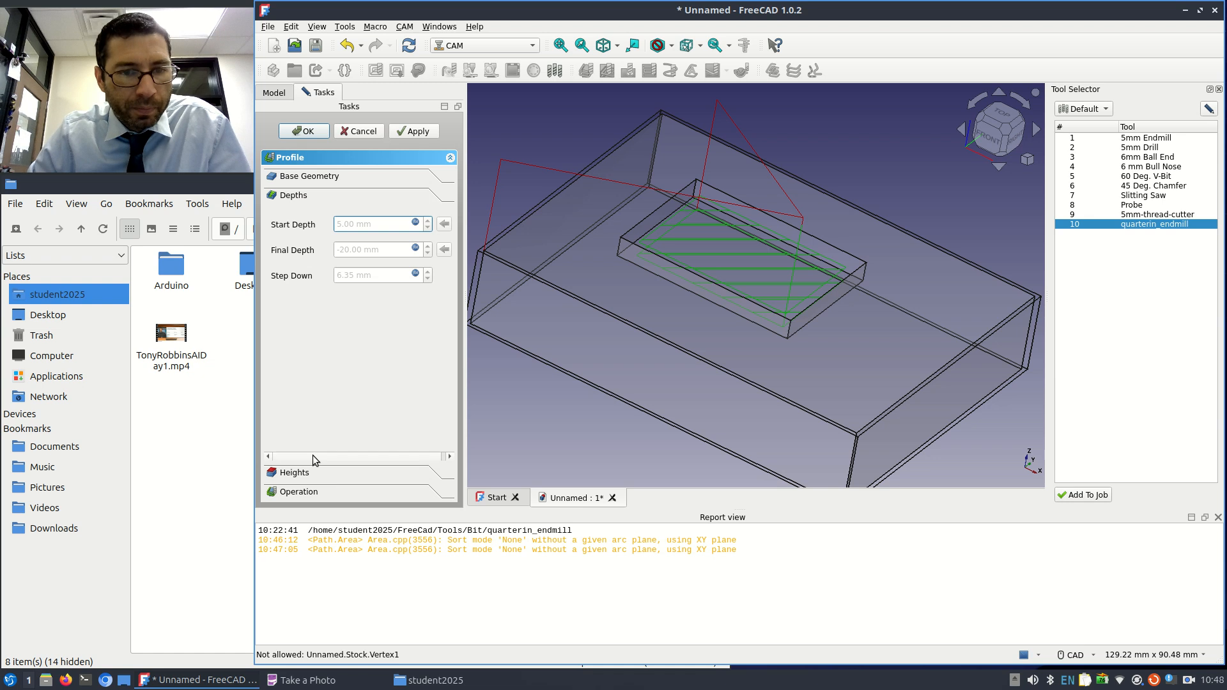
- Set the profile operation's safe height to the expression OpStockZMax + SetupSheet.SafeHeightOffset+20mm
click(304, 473)
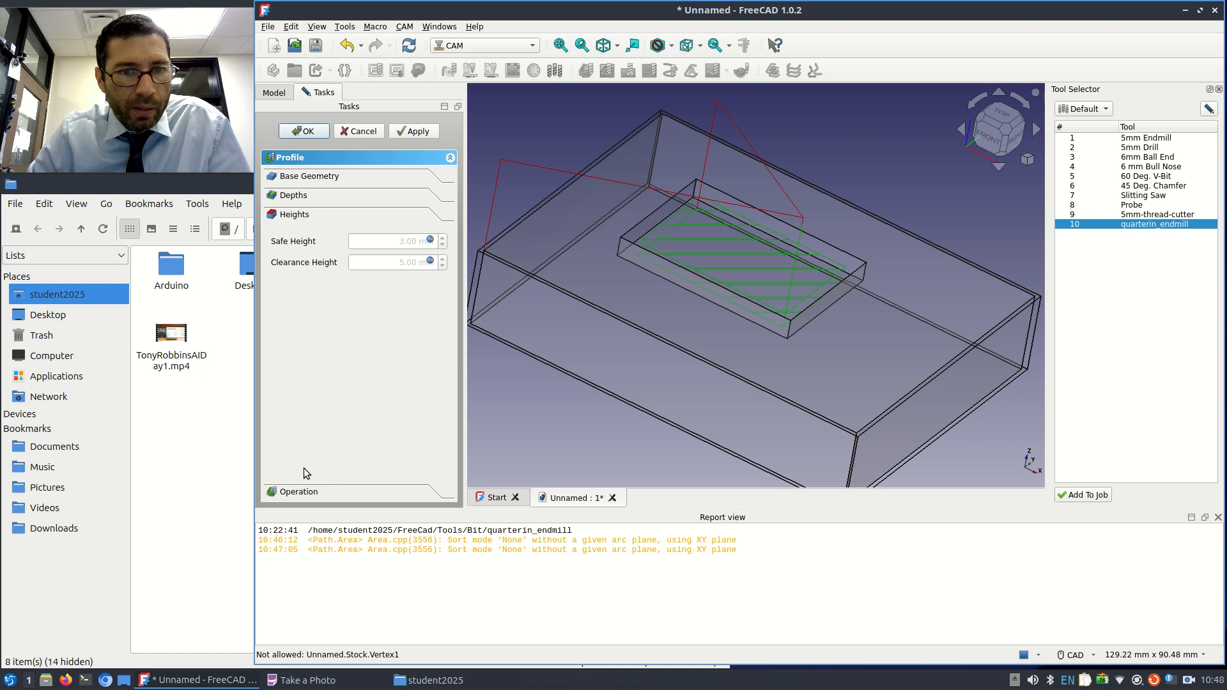
click(428, 242)
click(543, 241)
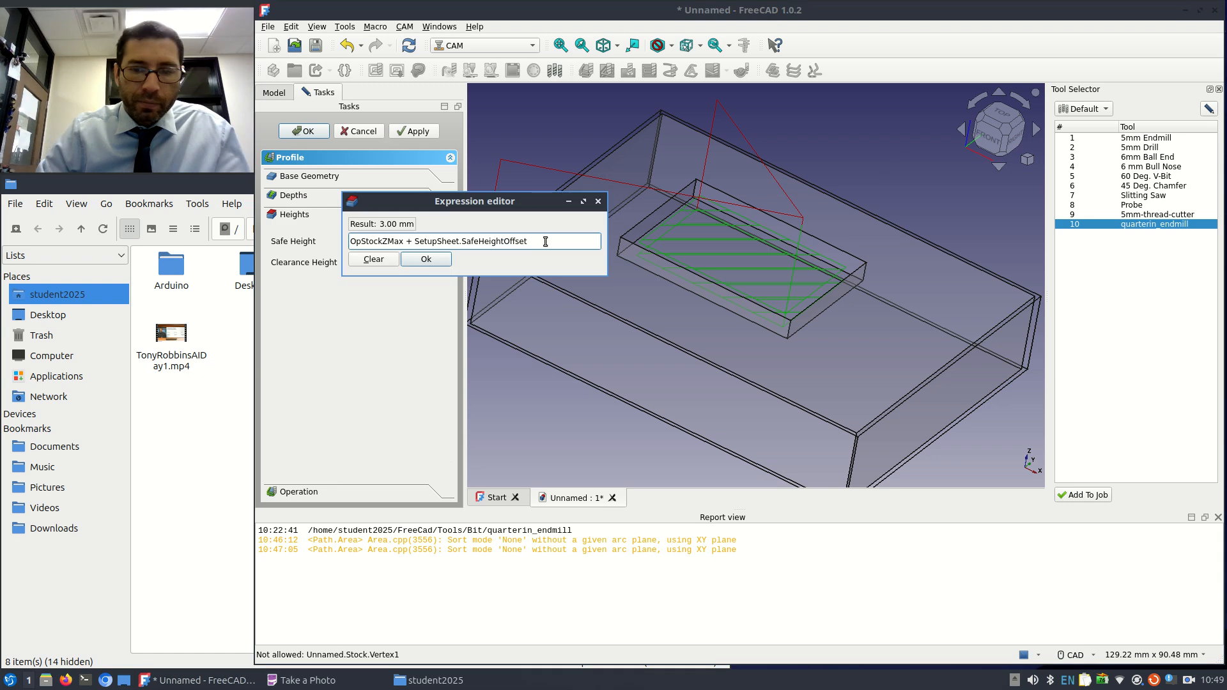
text(+20mm)
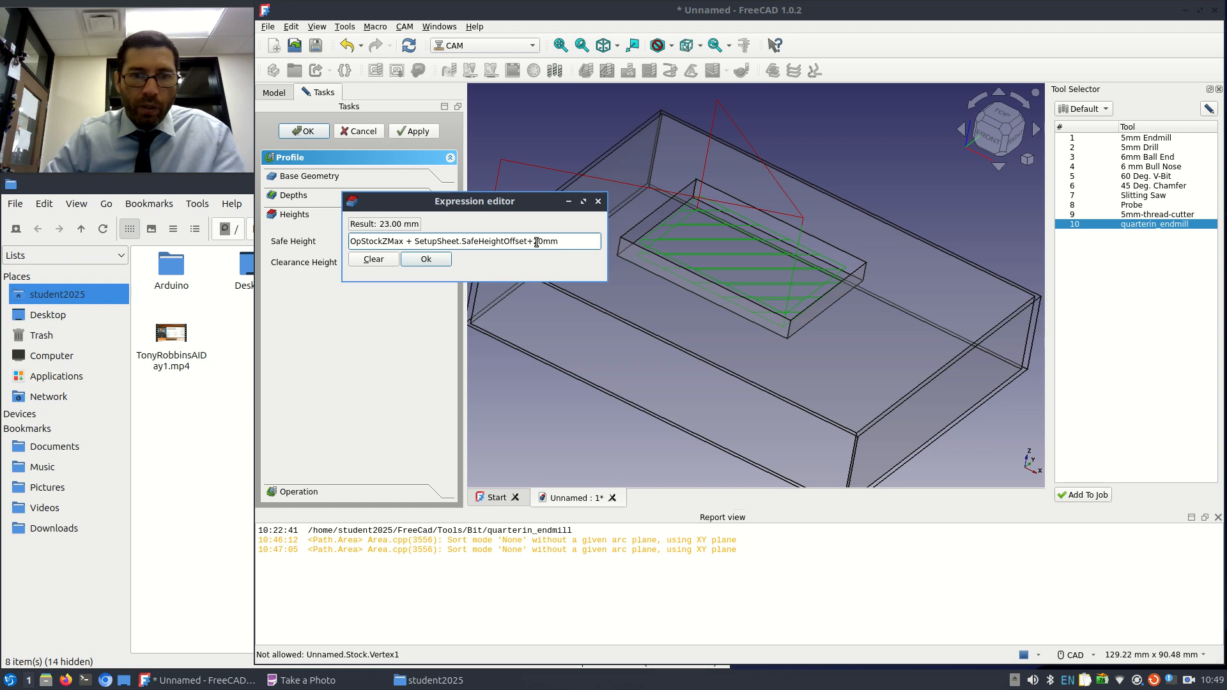
click(437, 268)
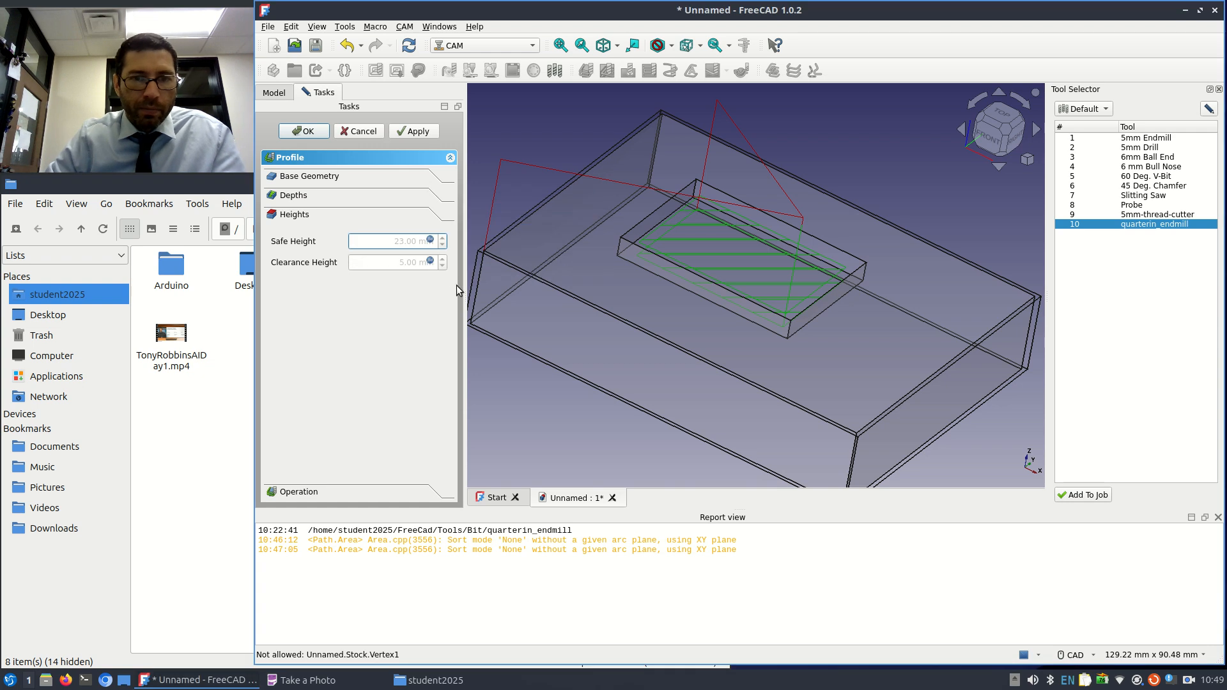
- Set the profile operation's clearance height to the expression OpStockZMax + SetupSheet.ClearanceHeightOffset+20mm
click(430, 261)
click(564, 261)
text(+20mm)
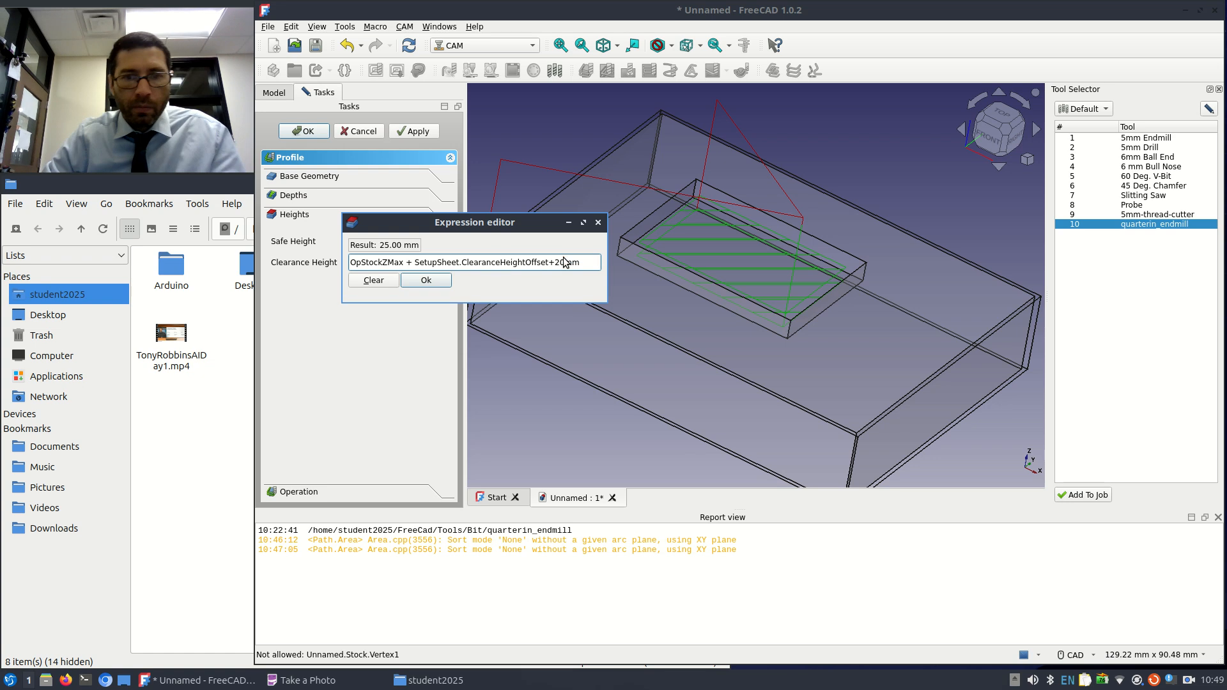
click(425, 280)
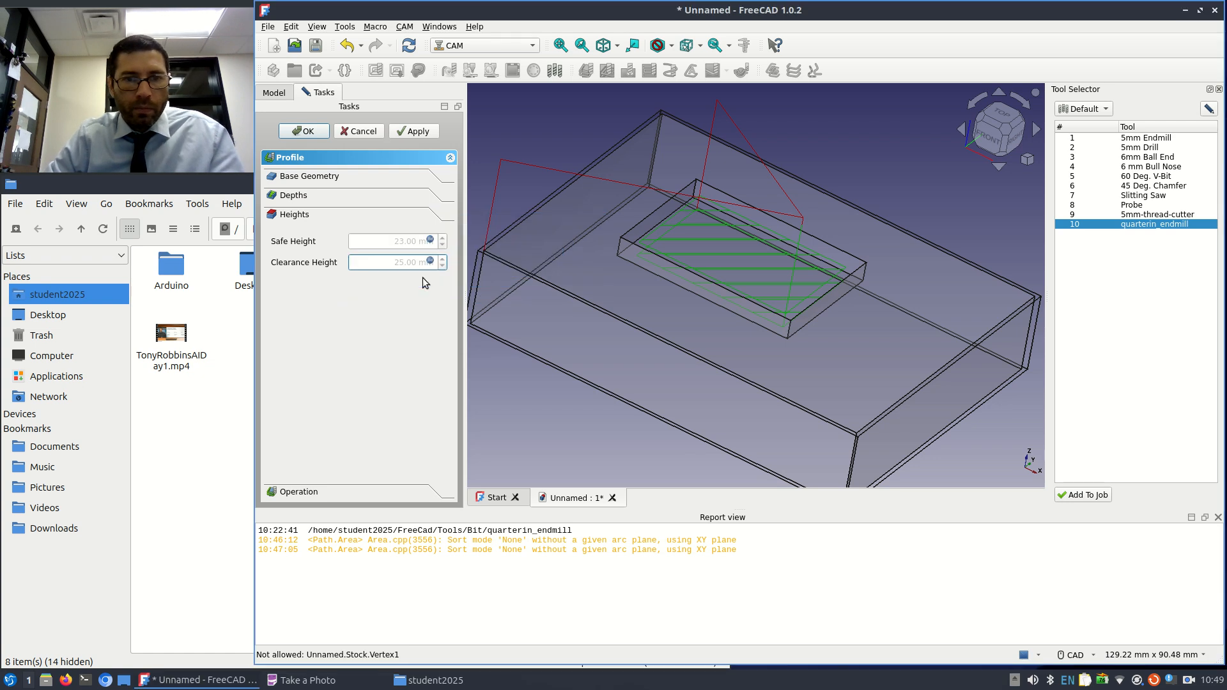
- Change the profile operation's cut side to Outside, calculate its toolpath and accept the operation
click(295, 494)
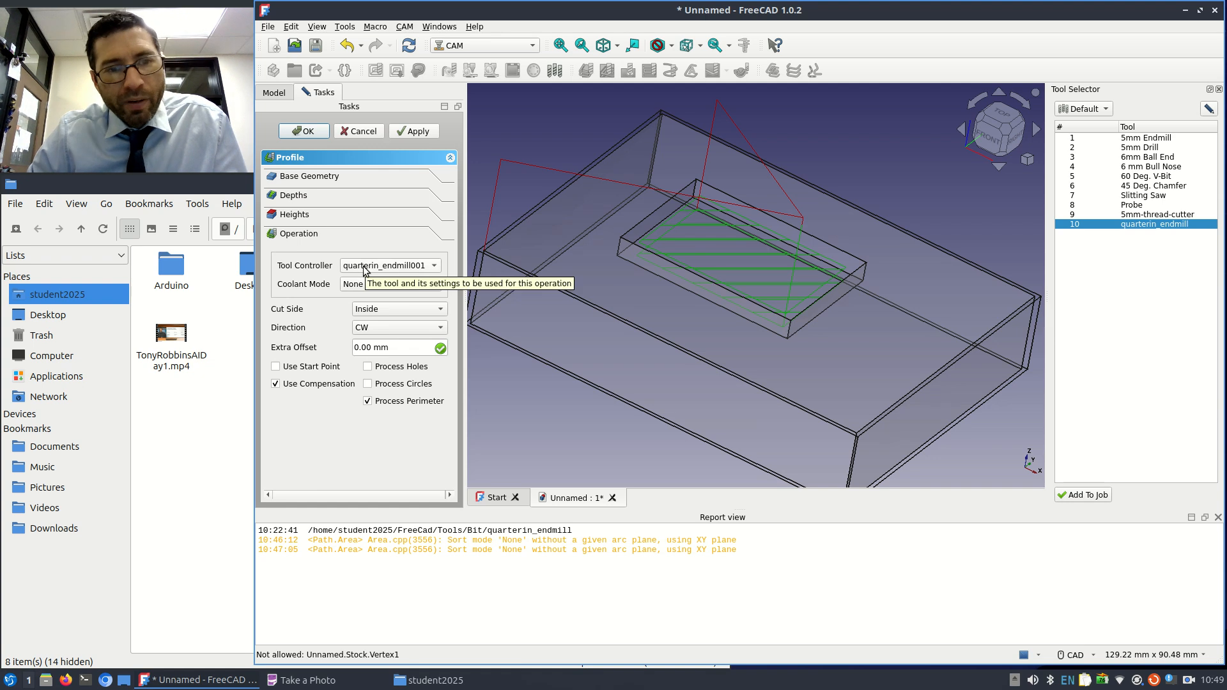
click(375, 310)
click(378, 294)
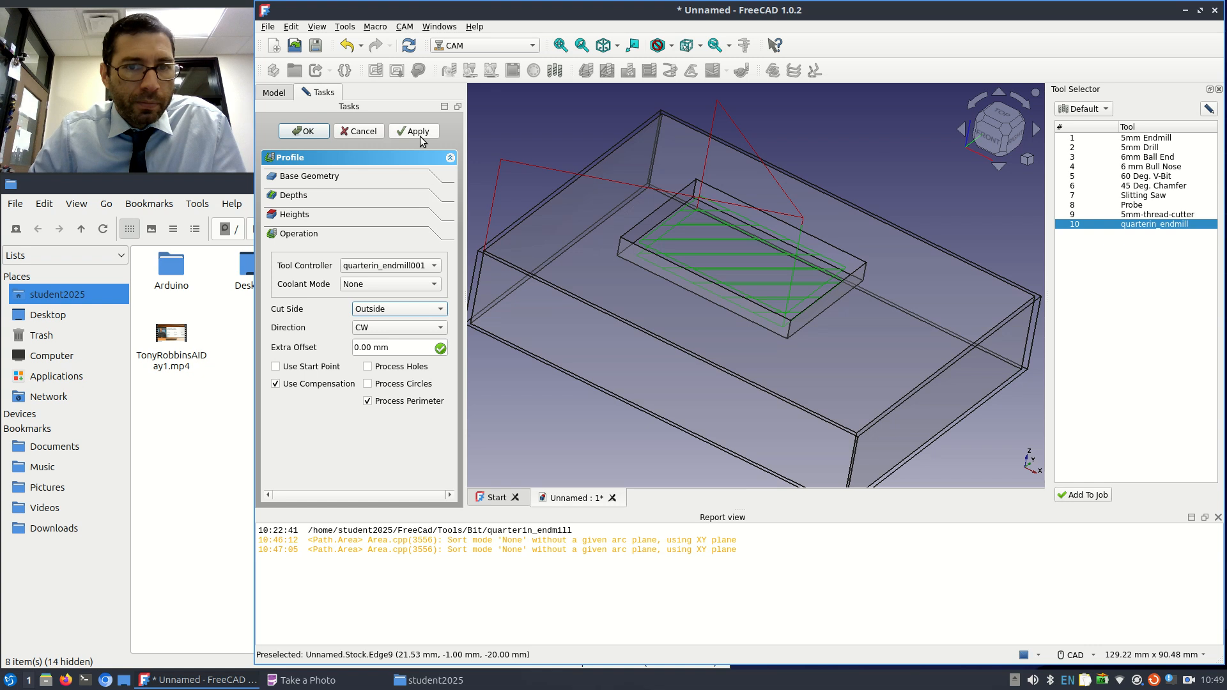
click(419, 136)
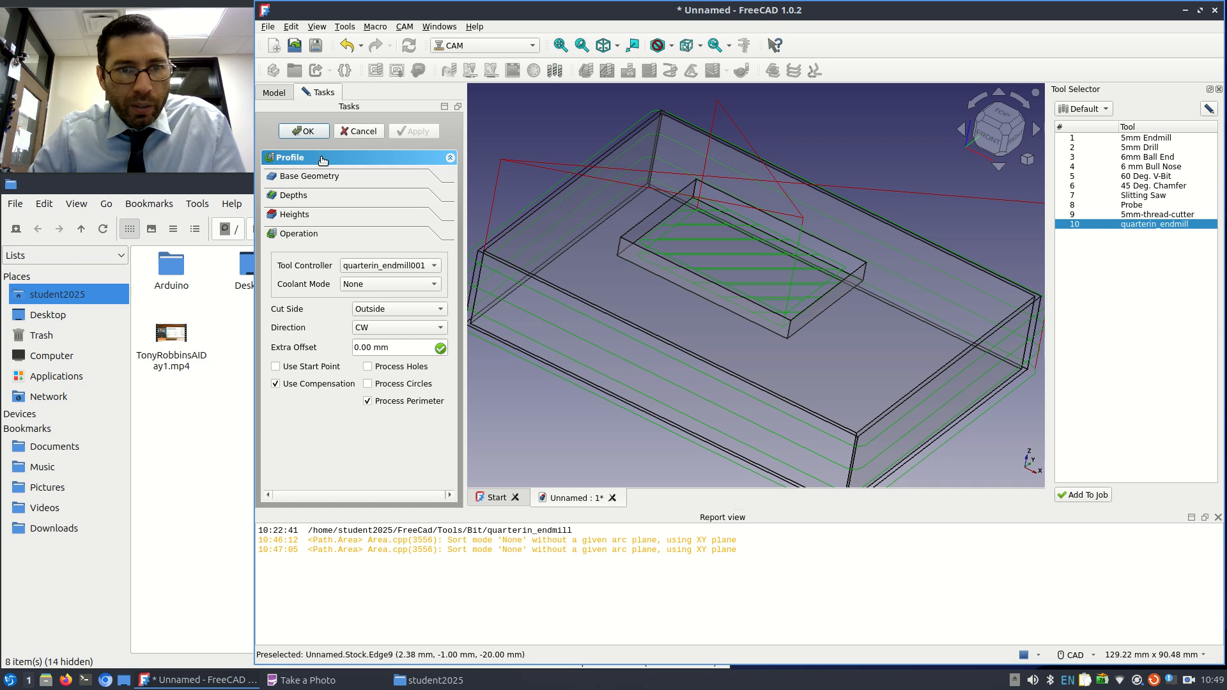
click(306, 131)
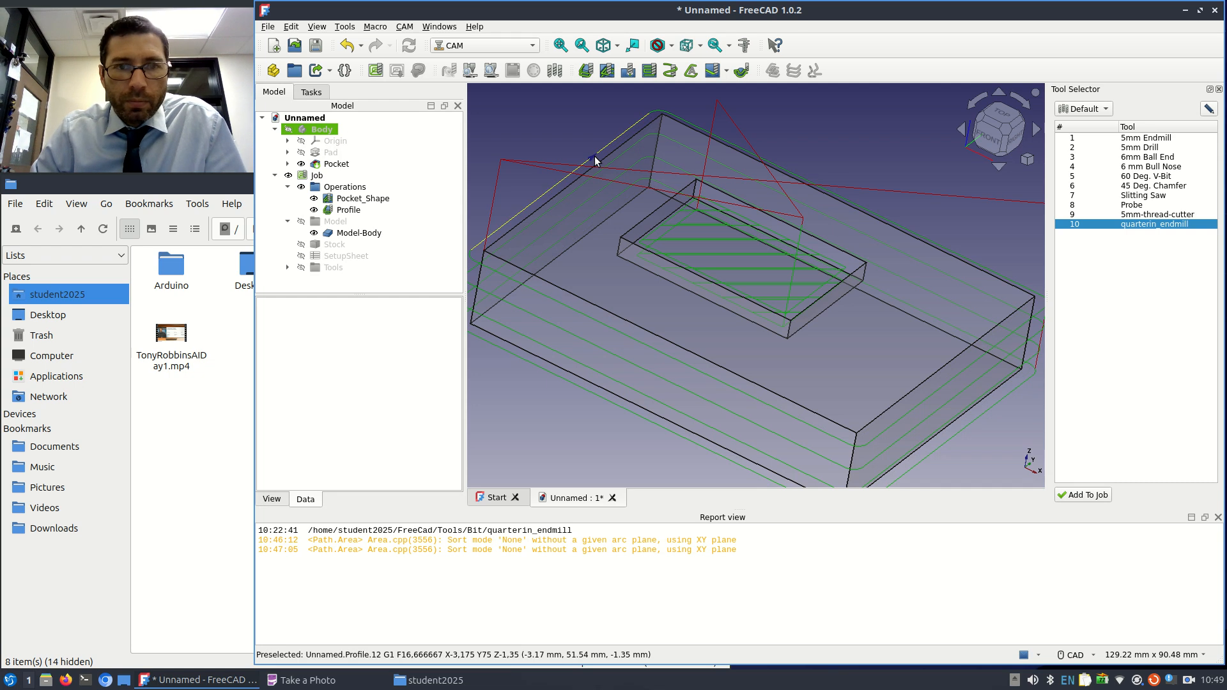
- Simulate the Pocket_Shape and Profile toolpaths at 3 G/s, inspect the machined block from several angles and discard the simulation
click(477, 72)
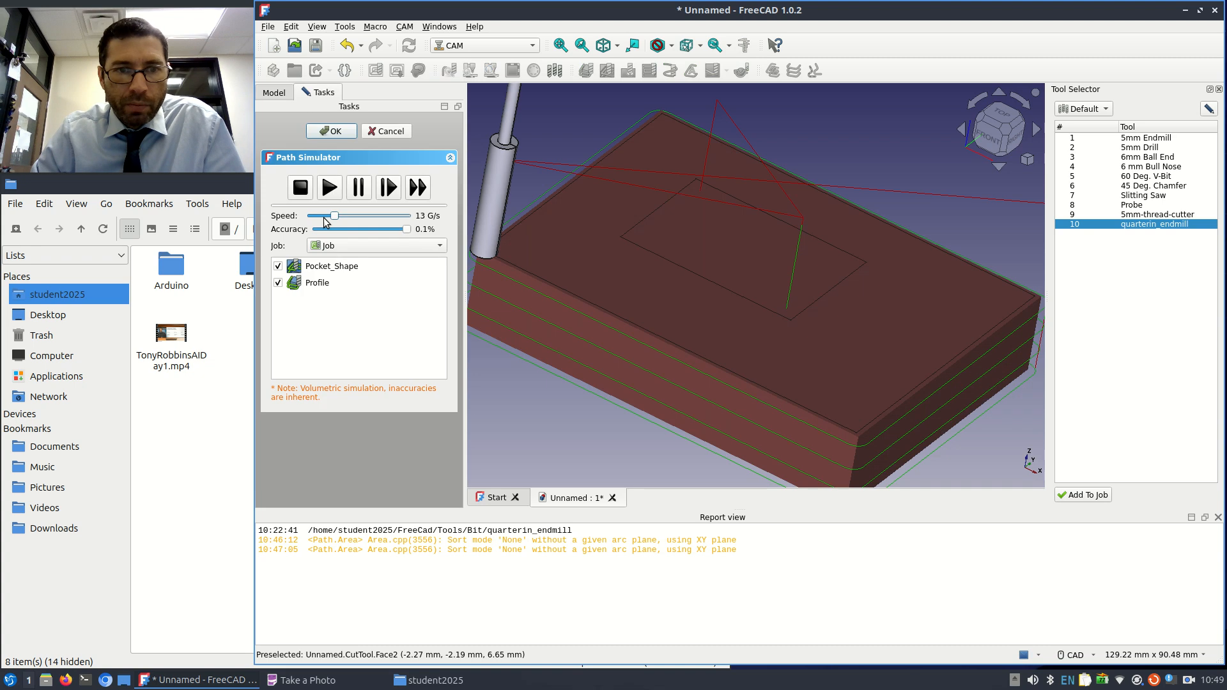
click(331, 189)
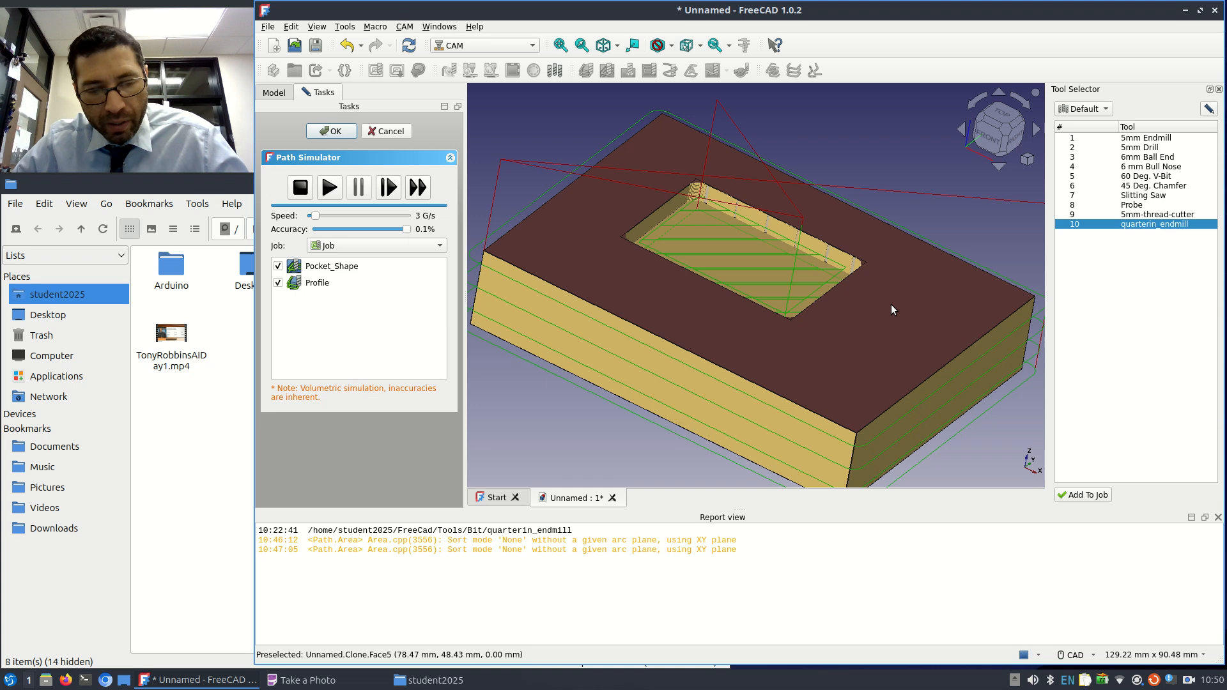
middle_drag(891, 304, 831, 369)
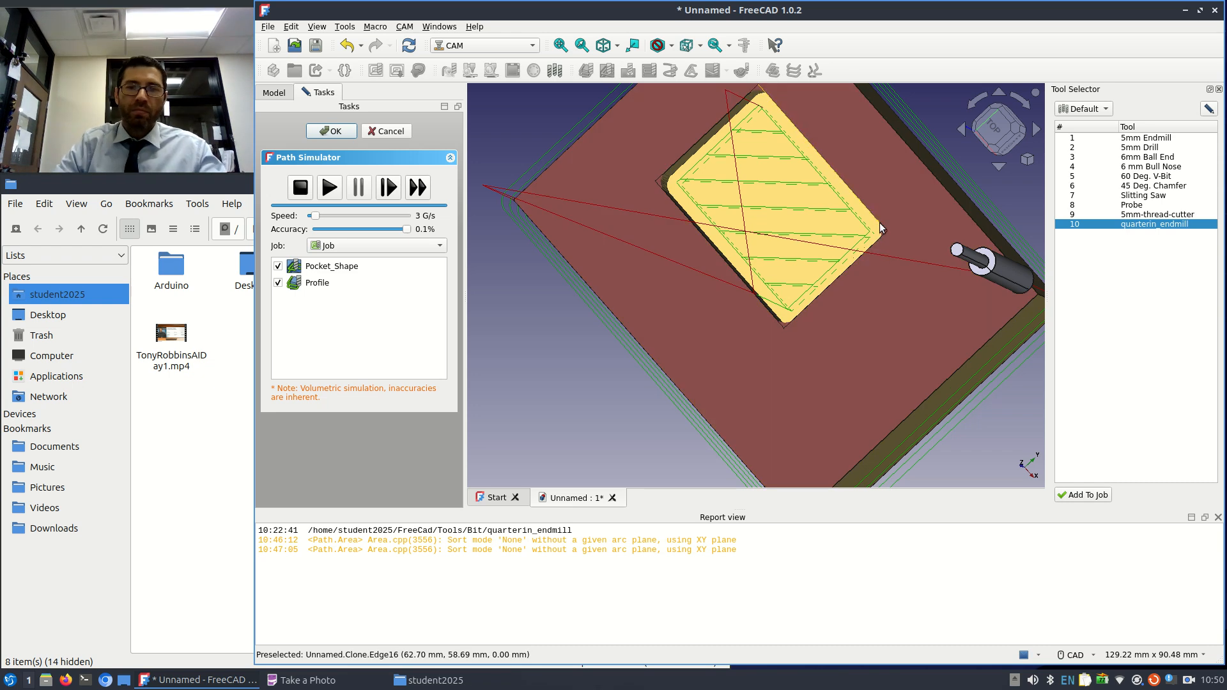
middle_drag(716, 233, 745, 172)
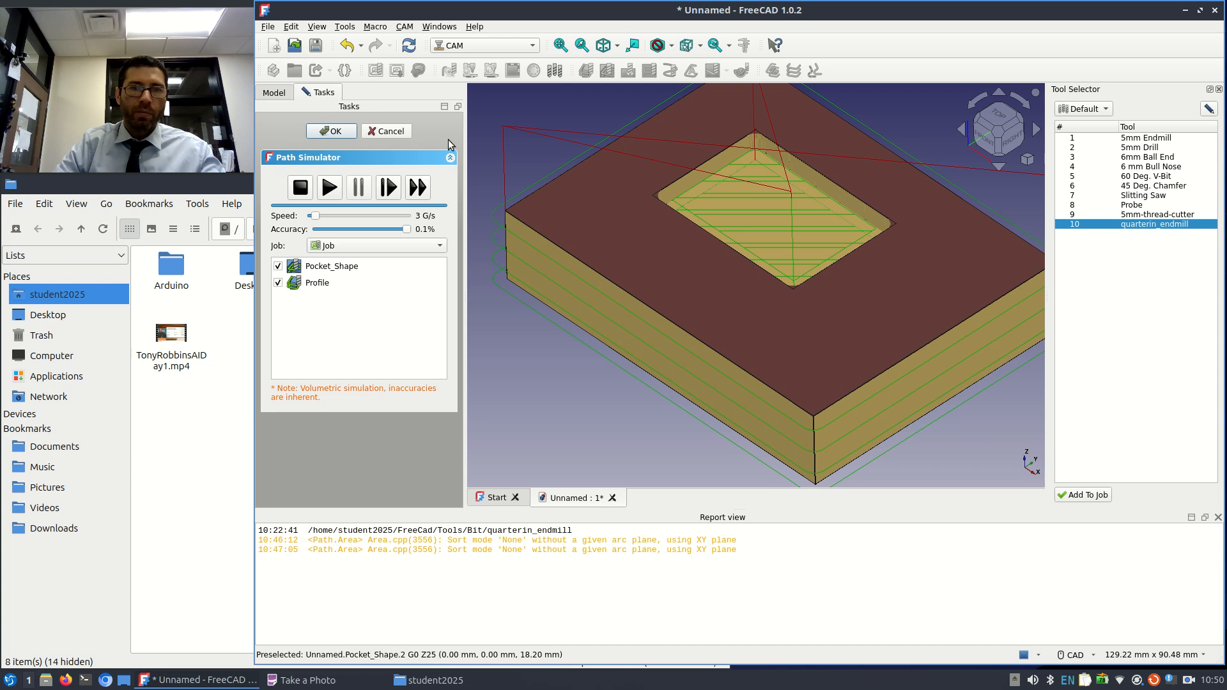
click(394, 130)
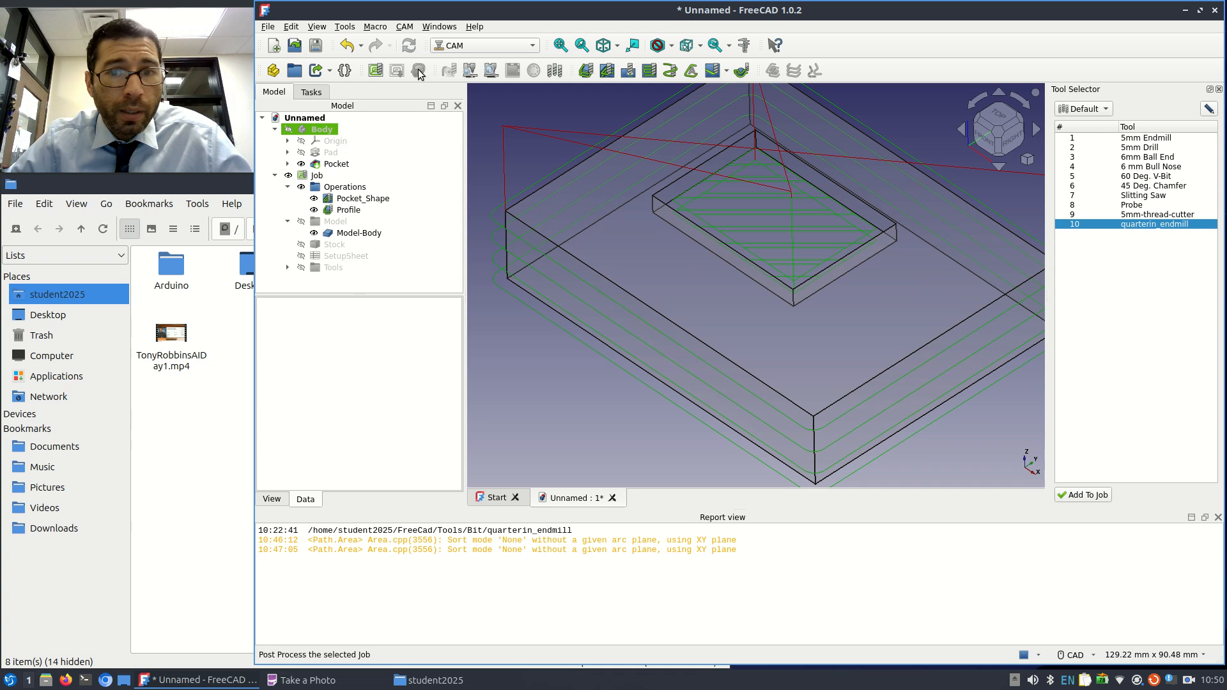
- Open the job for editing and set its output post processor to centroid
double_click(310, 177)
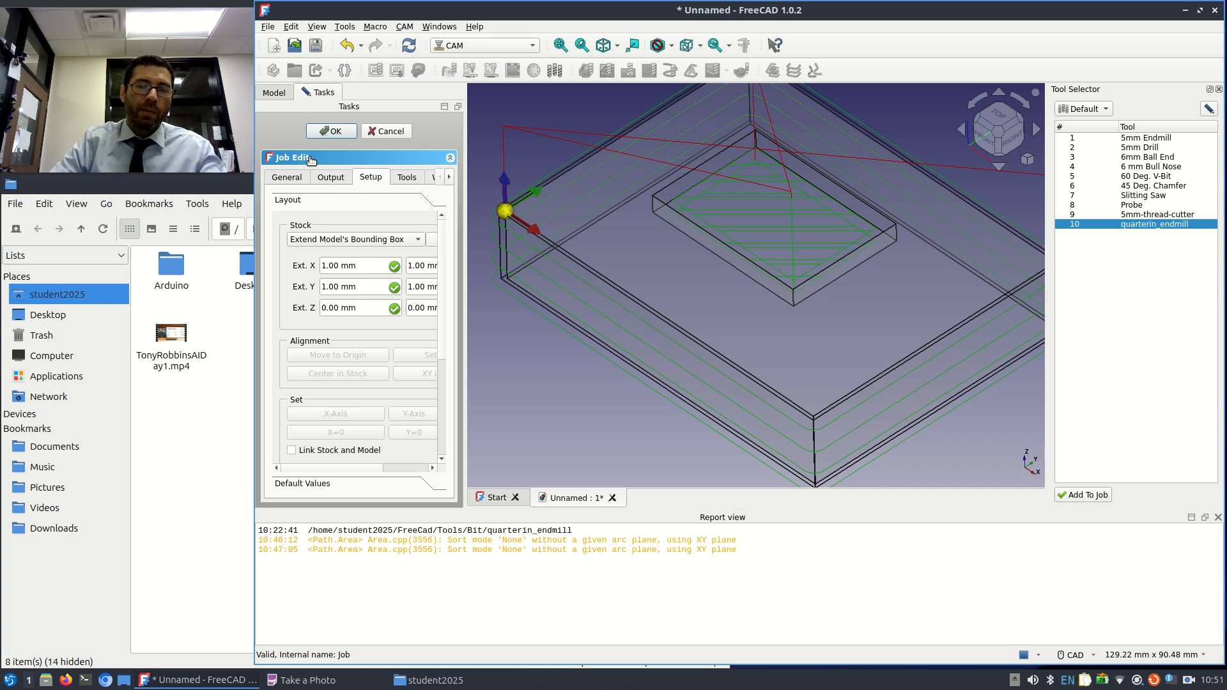
click(329, 183)
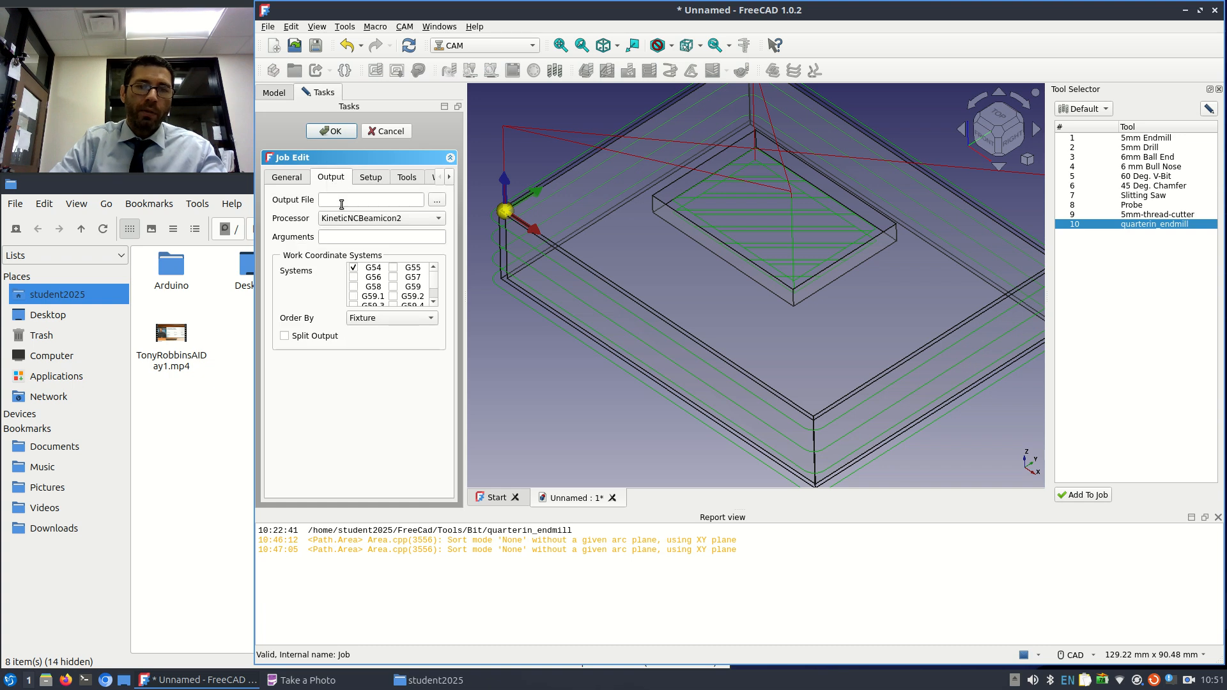
click(351, 221)
click(349, 234)
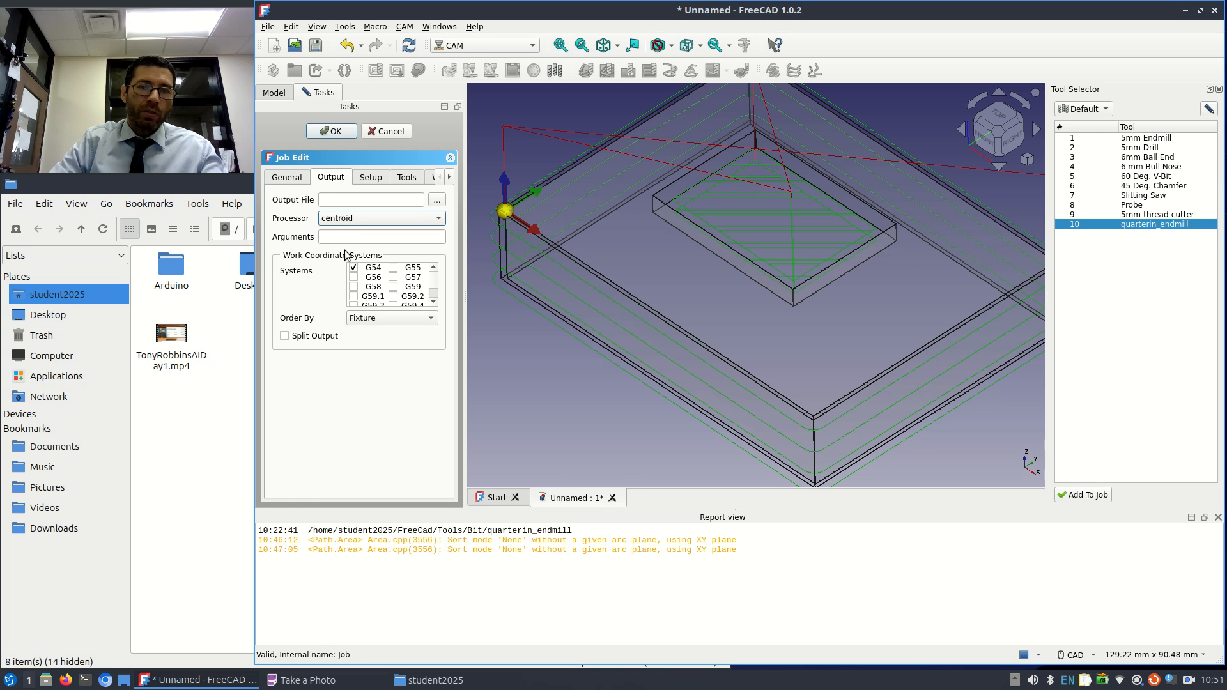
- Set the job's output file to cnctest.nc in the Desktop folder and accept the job edits
click(327, 200)
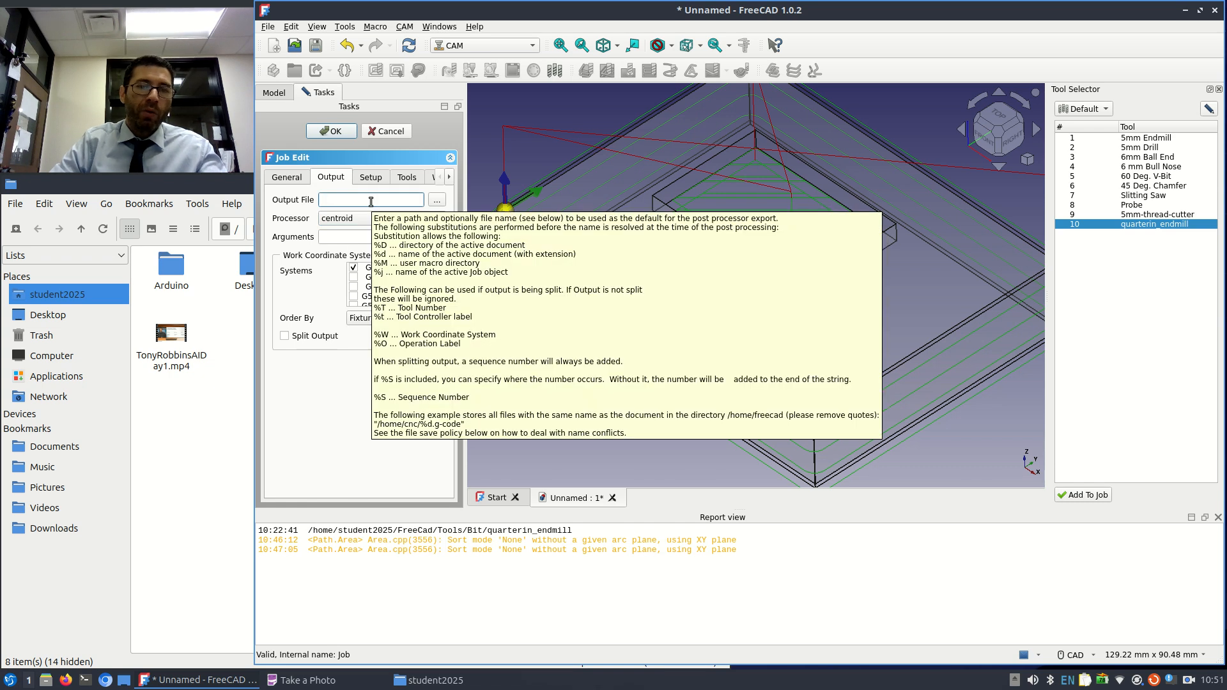
click(437, 201)
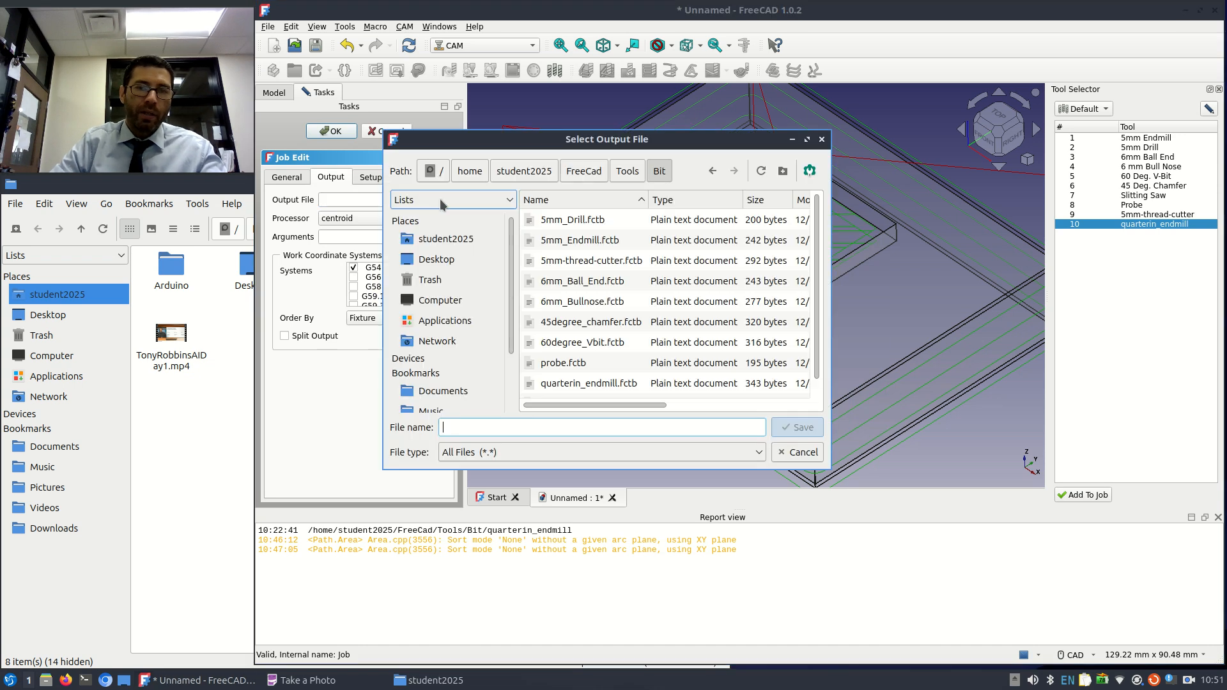
click(437, 259)
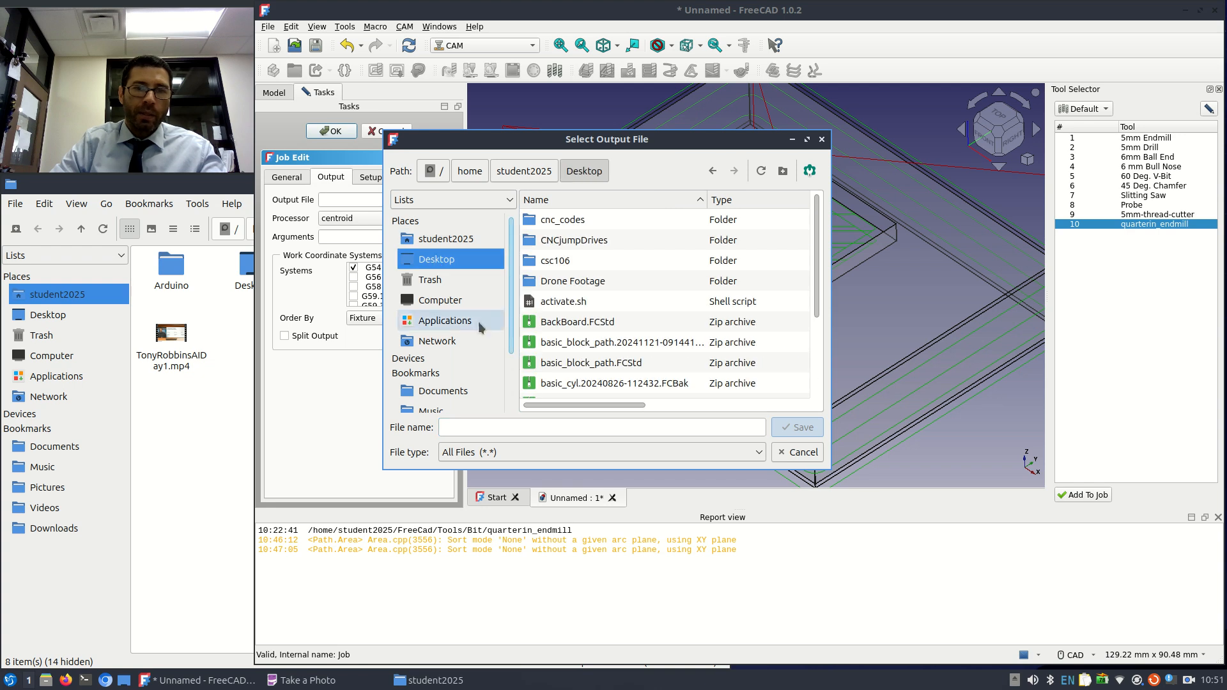
click(465, 426)
text(cnctest)
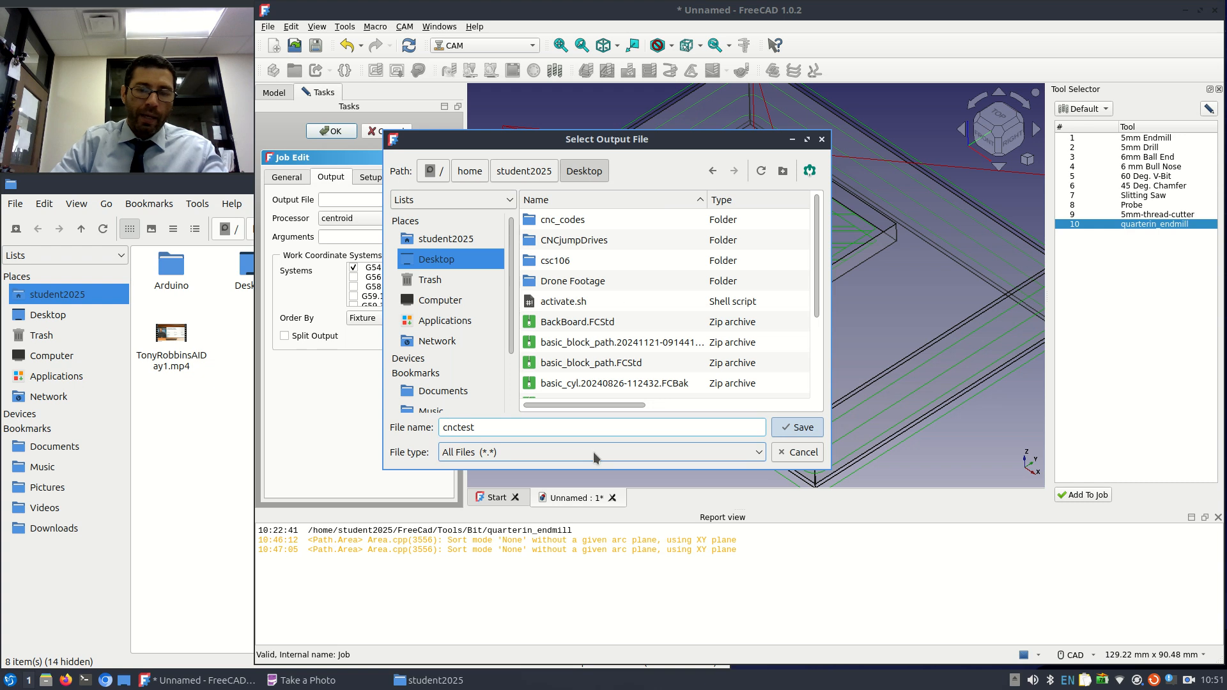
text(.nc)
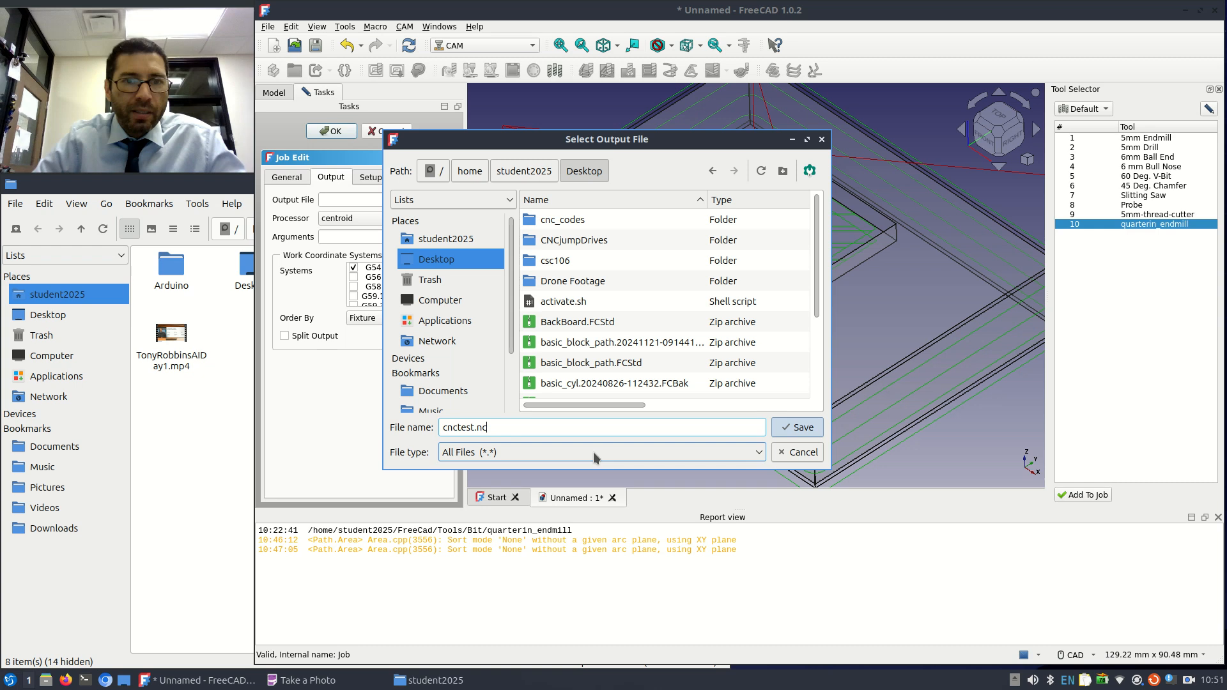
click(785, 428)
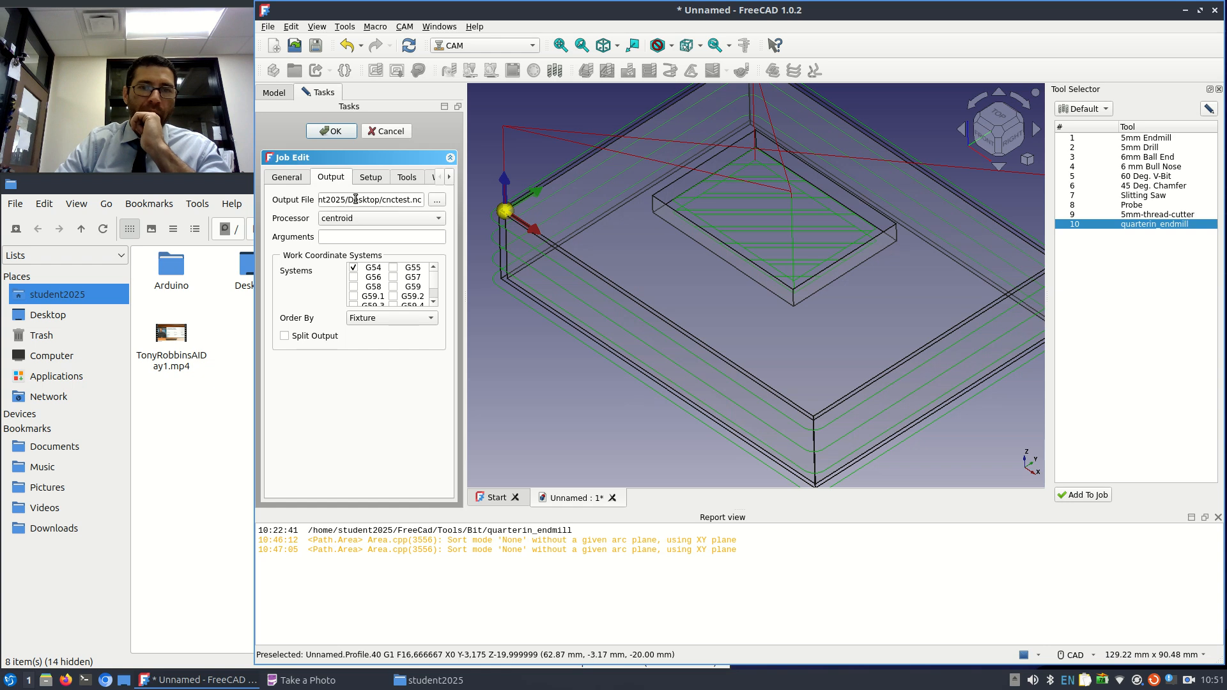
click(331, 131)
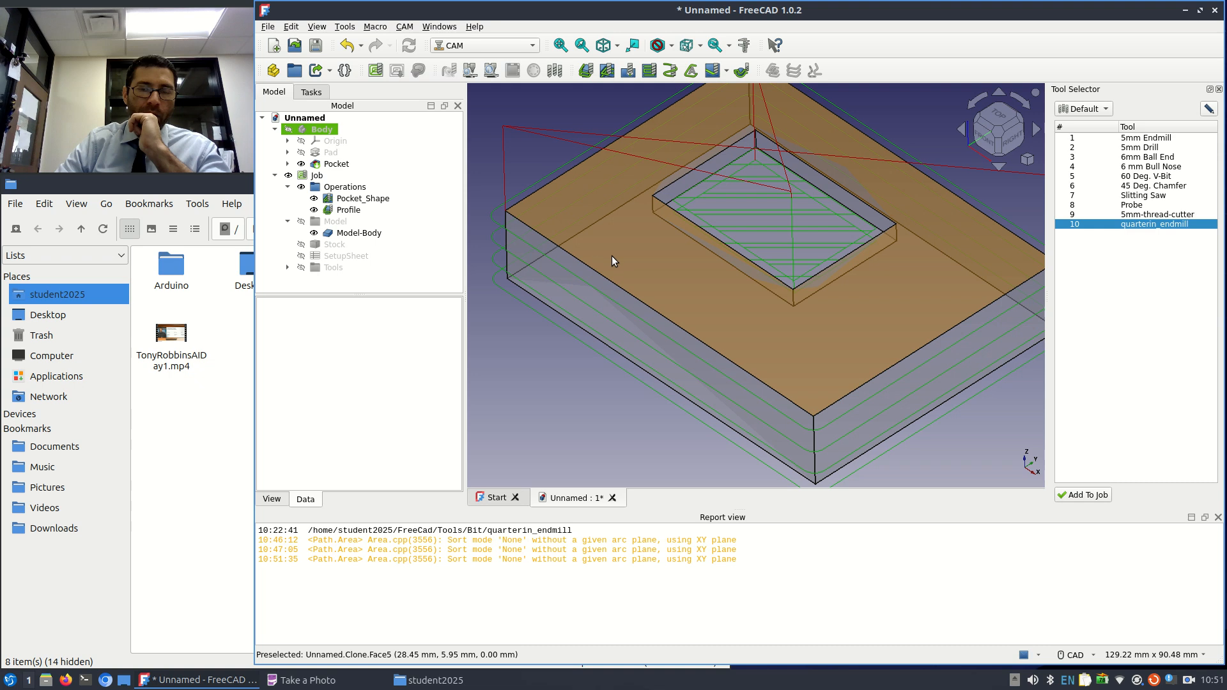
- Post-process the job with the block's model selected and accept the generated G-code to write the output file
click(612, 257)
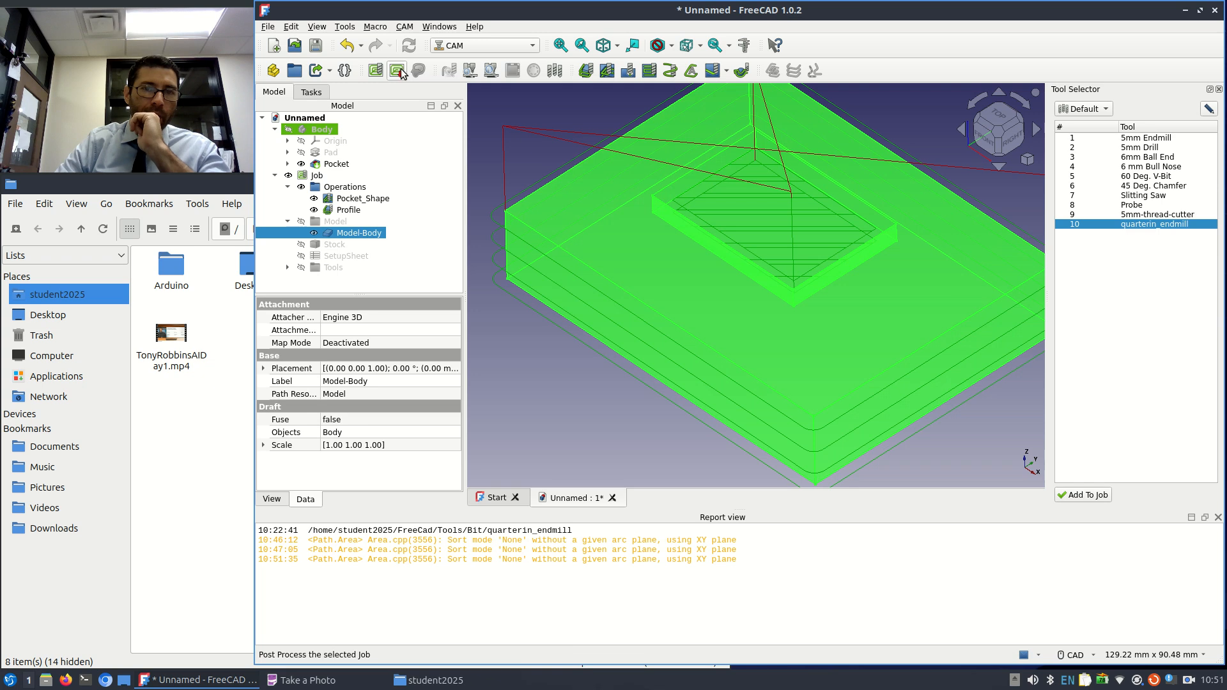
click(524, 359)
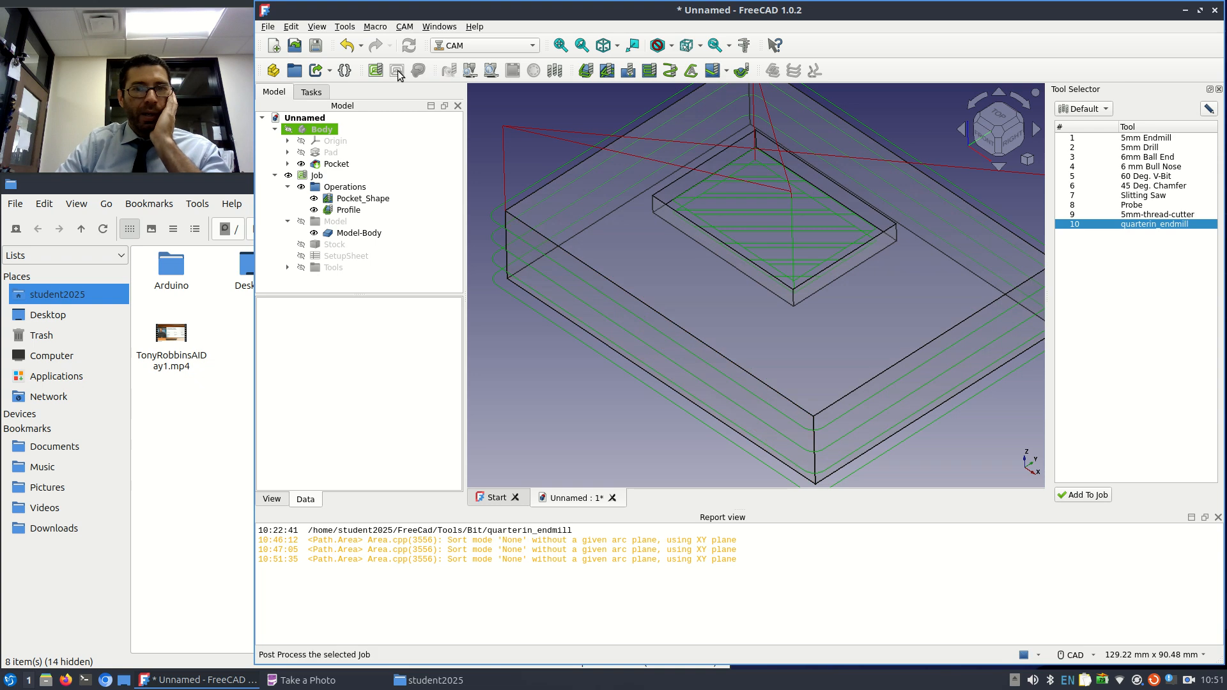
click(651, 277)
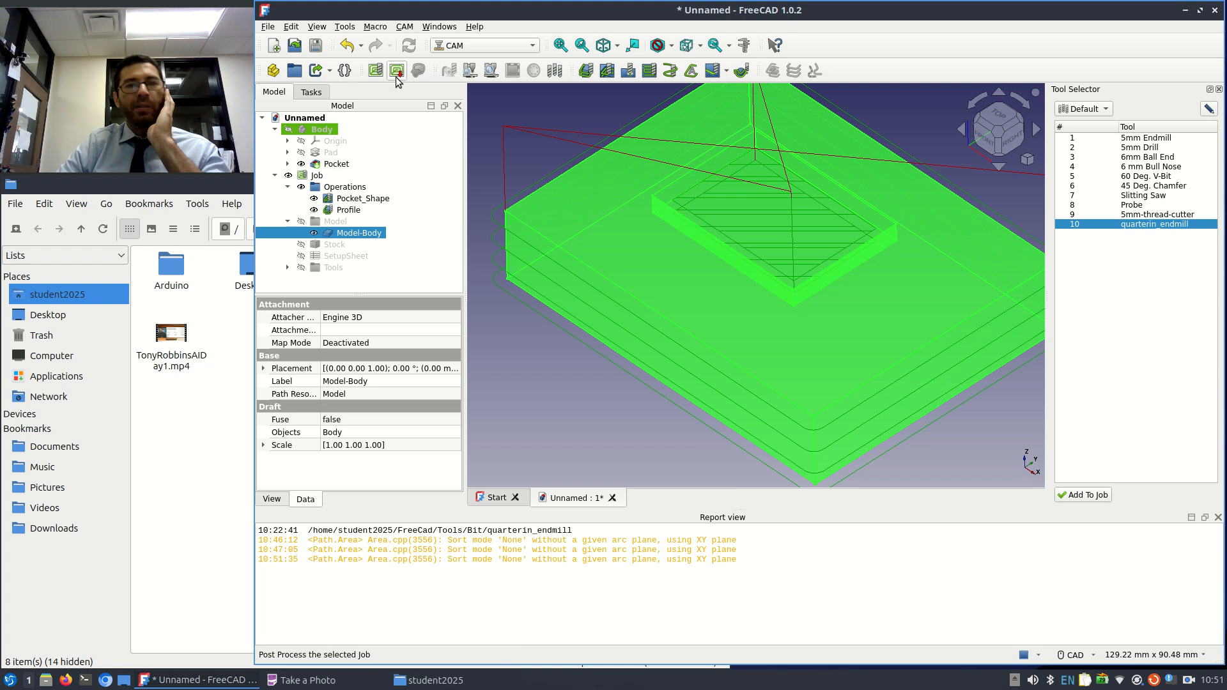
click(397, 72)
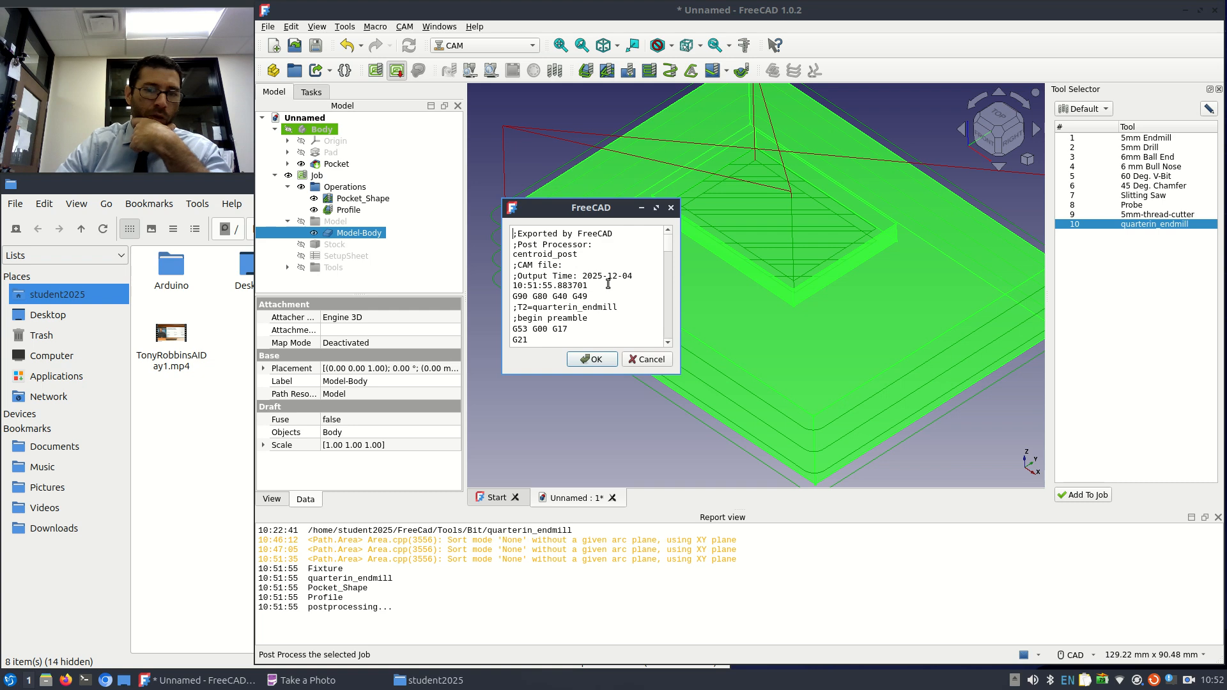
click(606, 359)
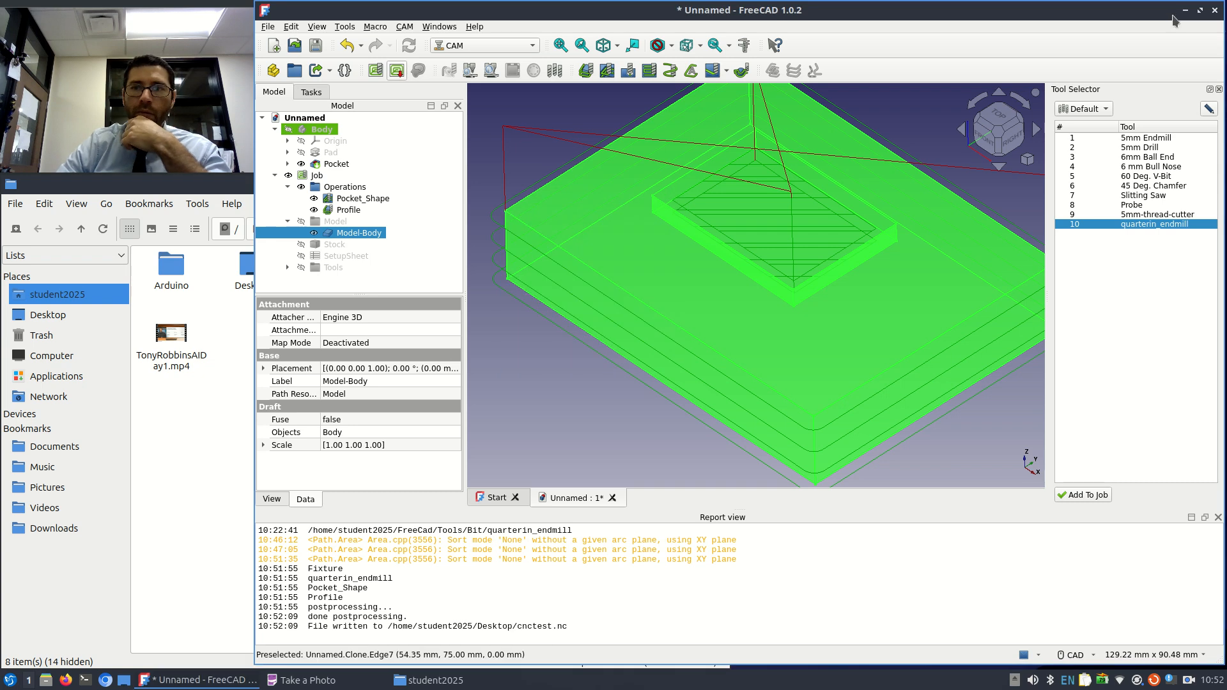
- Launch the FeatherPad text editor and open cnctest.nc from the Desktop folder
click(14, 683)
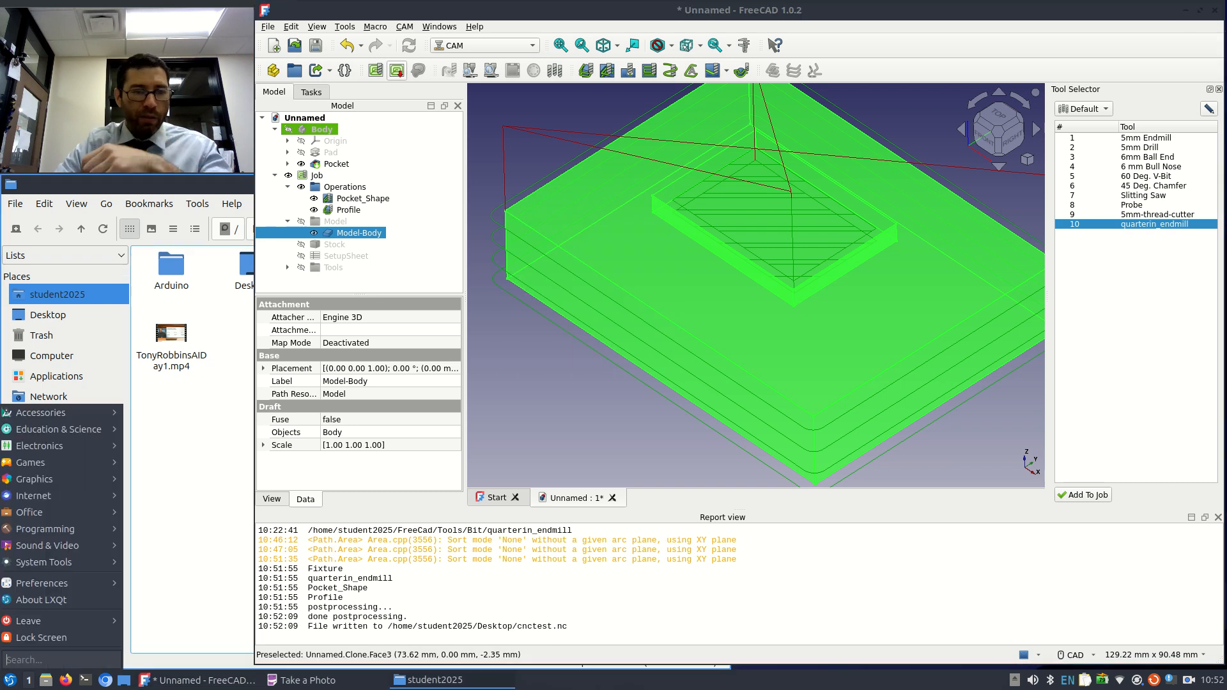
text(f)
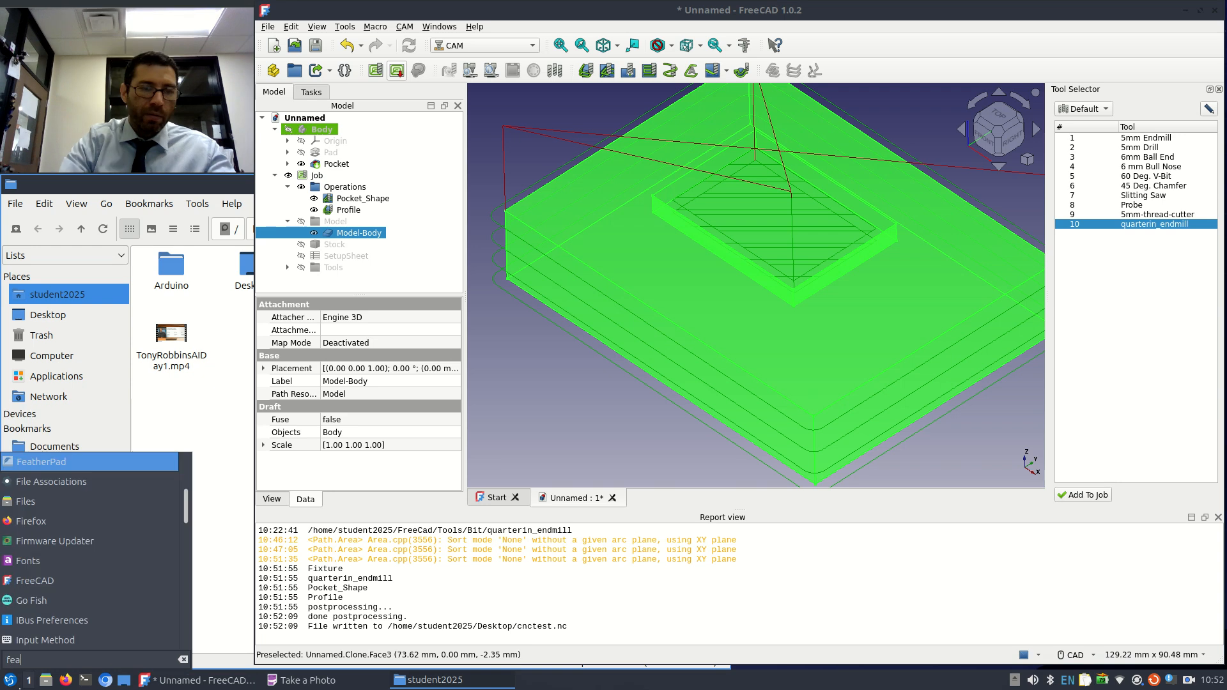
text(ea)
key(Return)
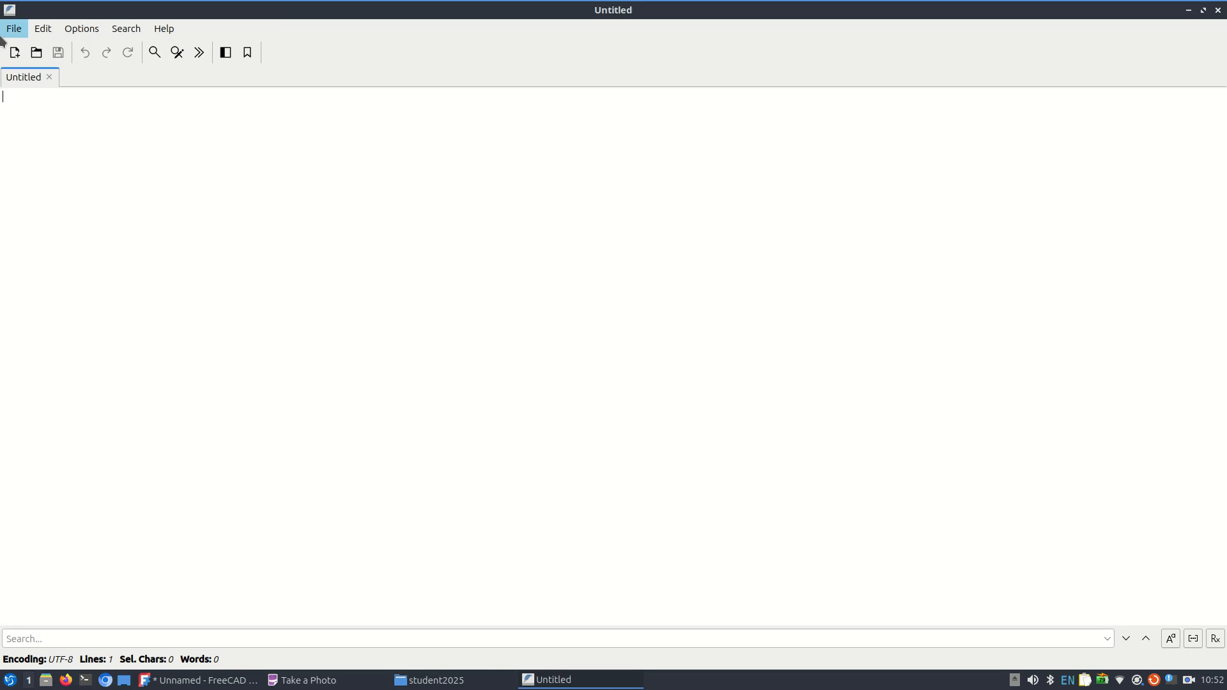
click(35, 53)
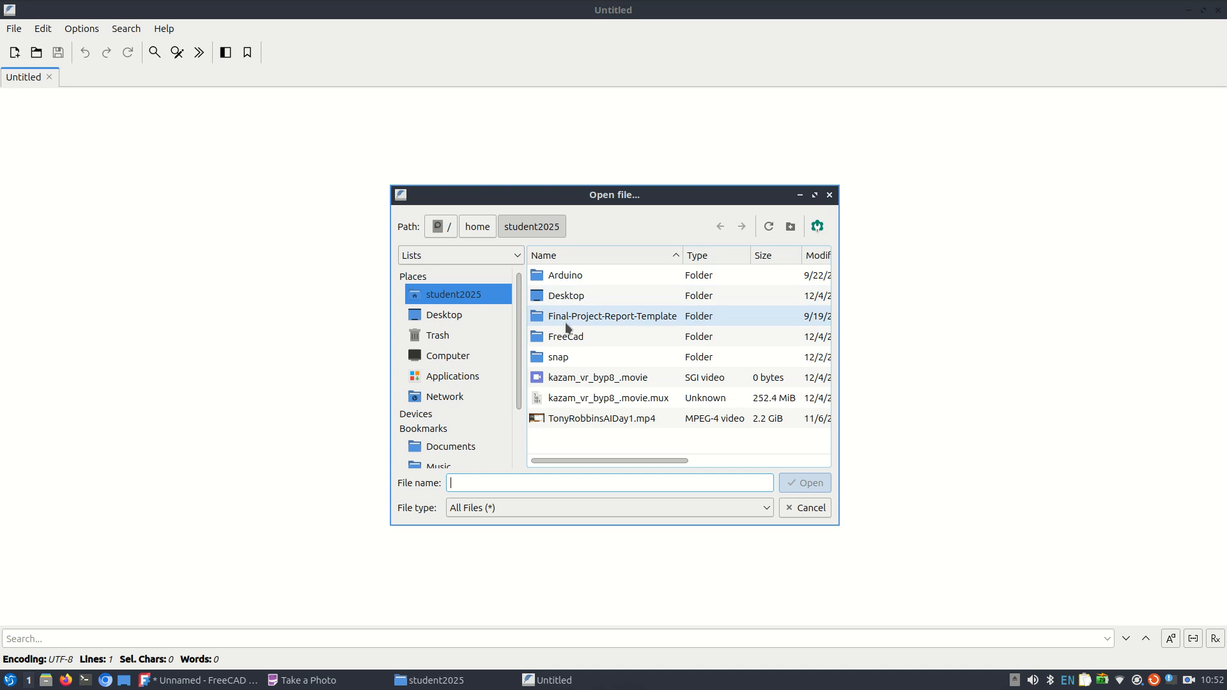
click(459, 315)
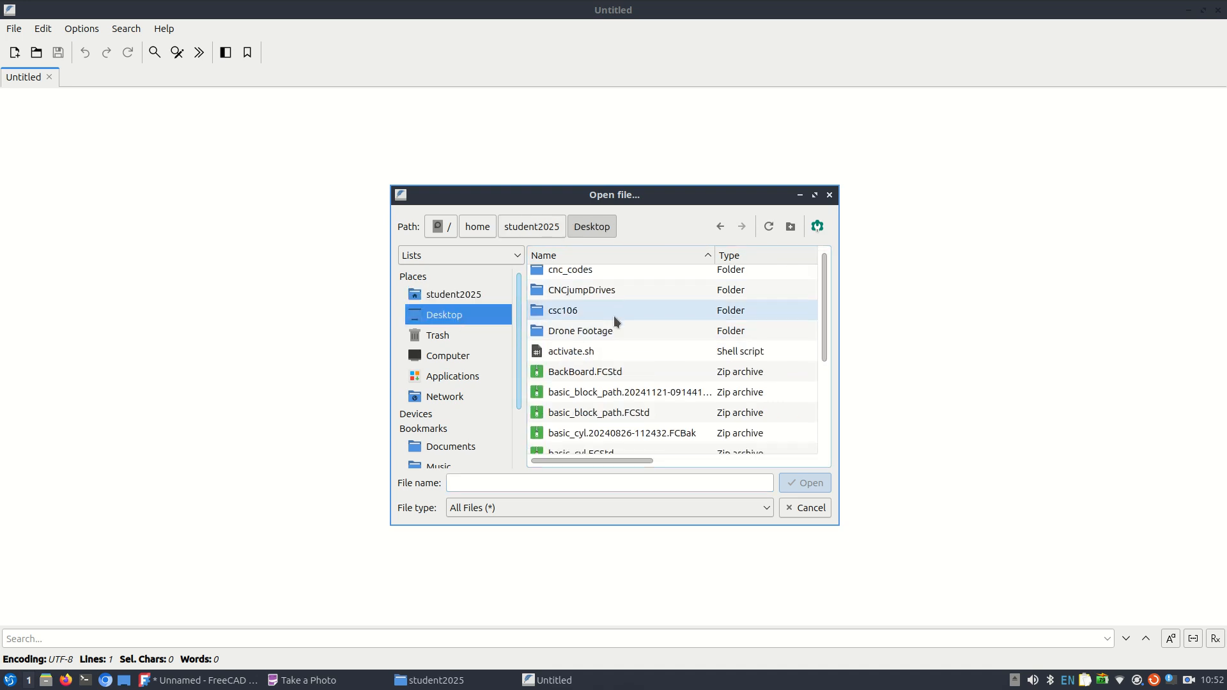
scroll(615, 326, down, 2)
double_click(609, 417)
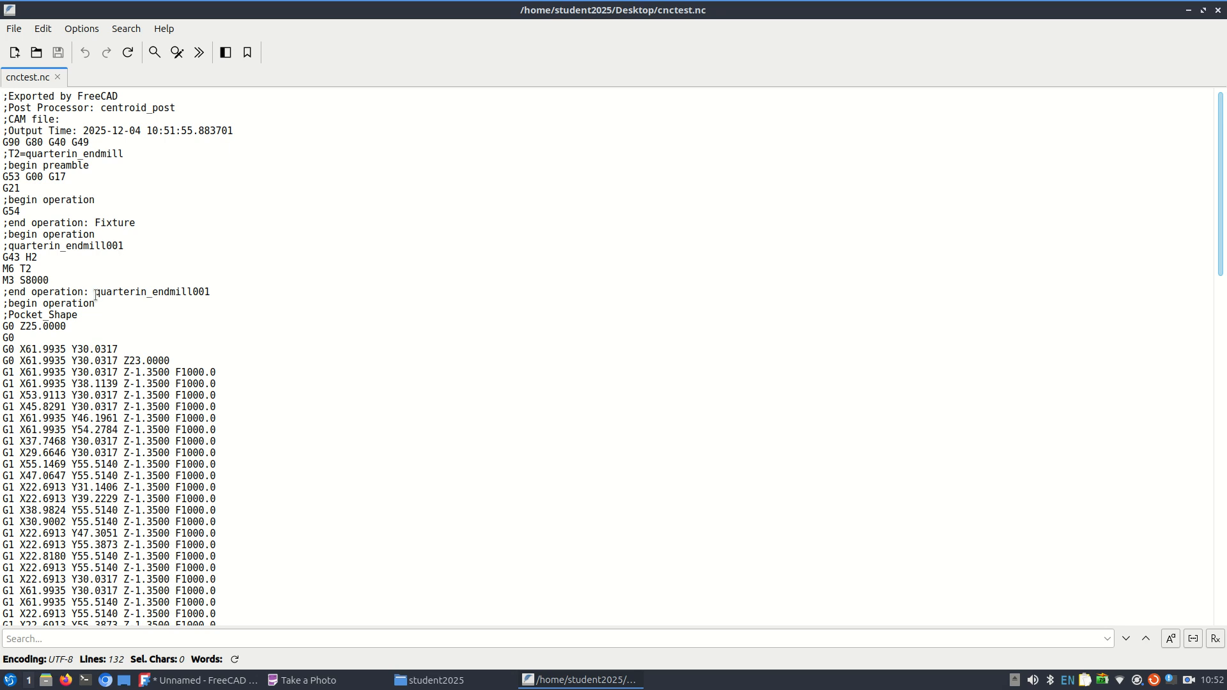
- Examine the tool, spindle, Pocket_Shape and Profile sections of the G-code, marking the tool name, pocket label and M3 spindle command
drag(95, 294, 236, 296)
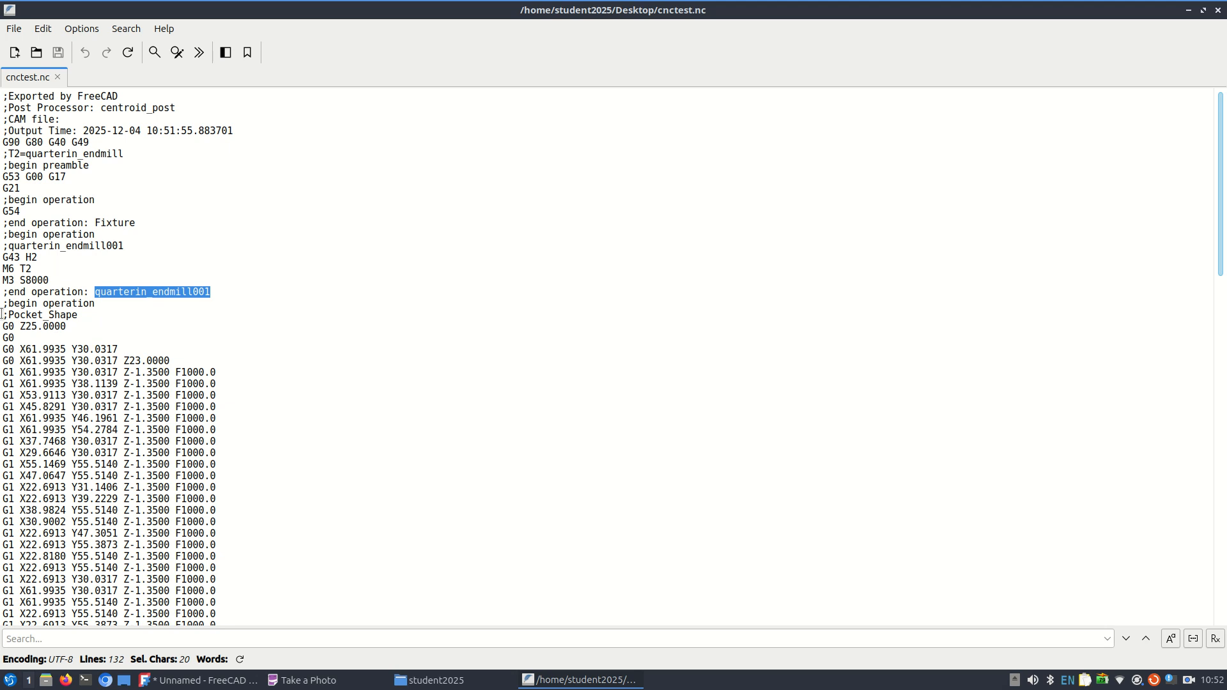
drag(2, 313, 78, 315)
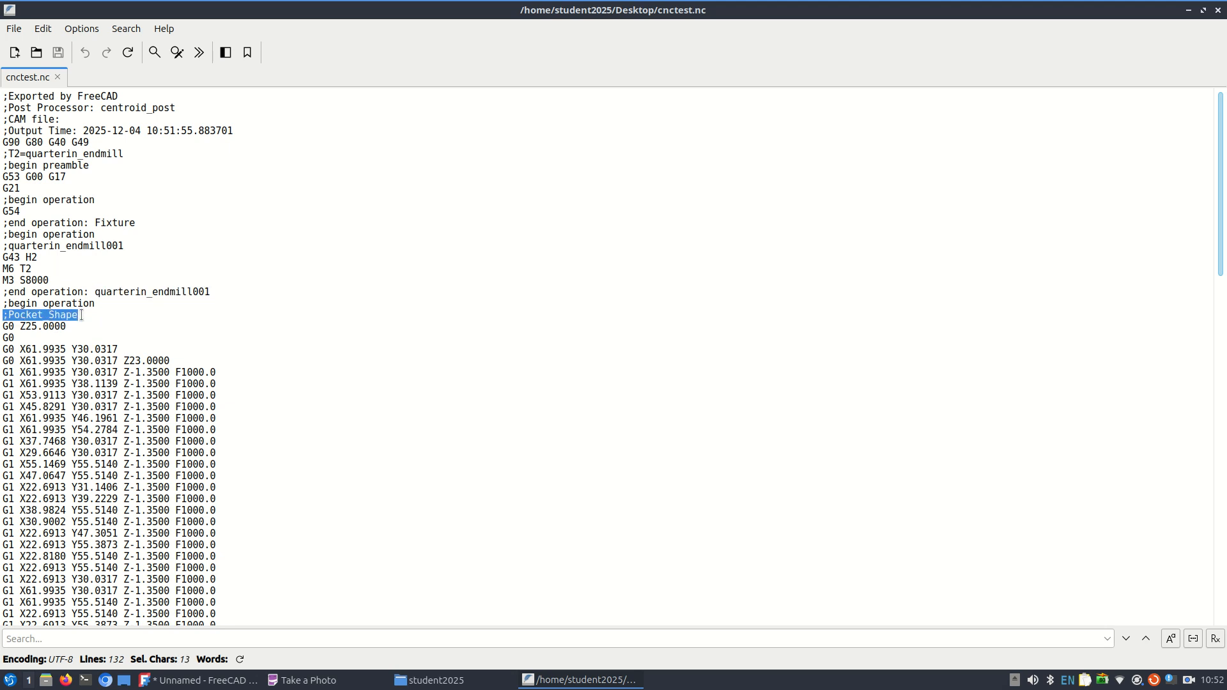
scroll(82, 315, down, 19)
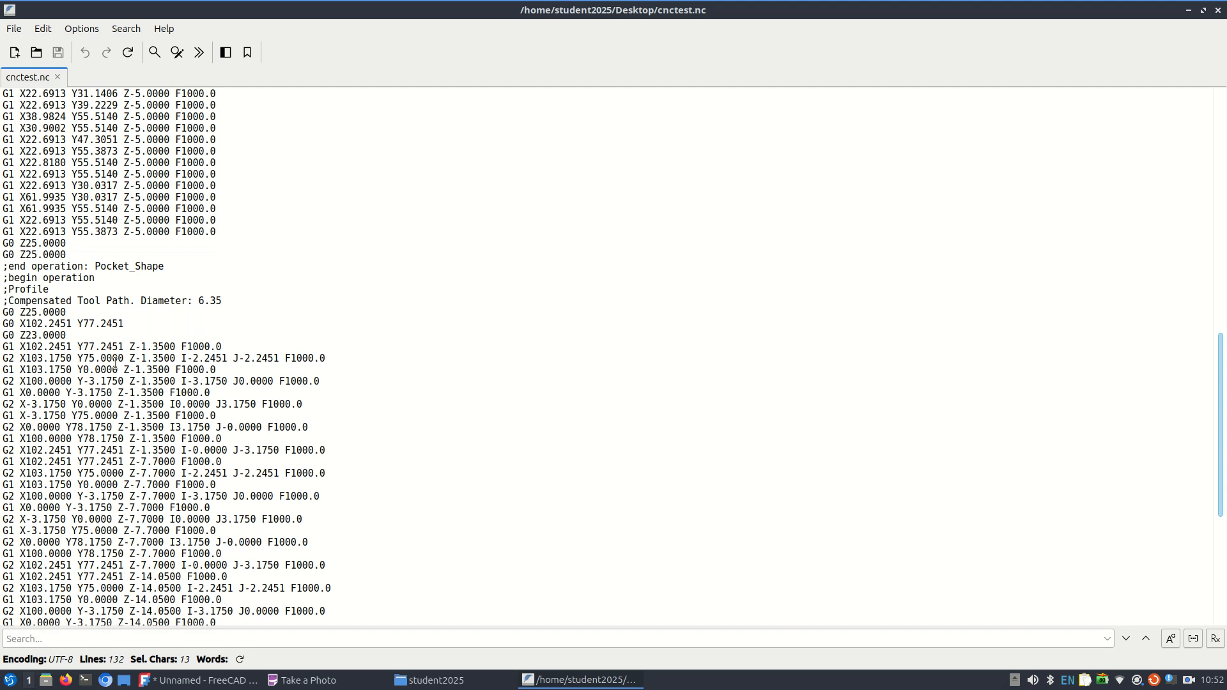
scroll(115, 361, down, 1)
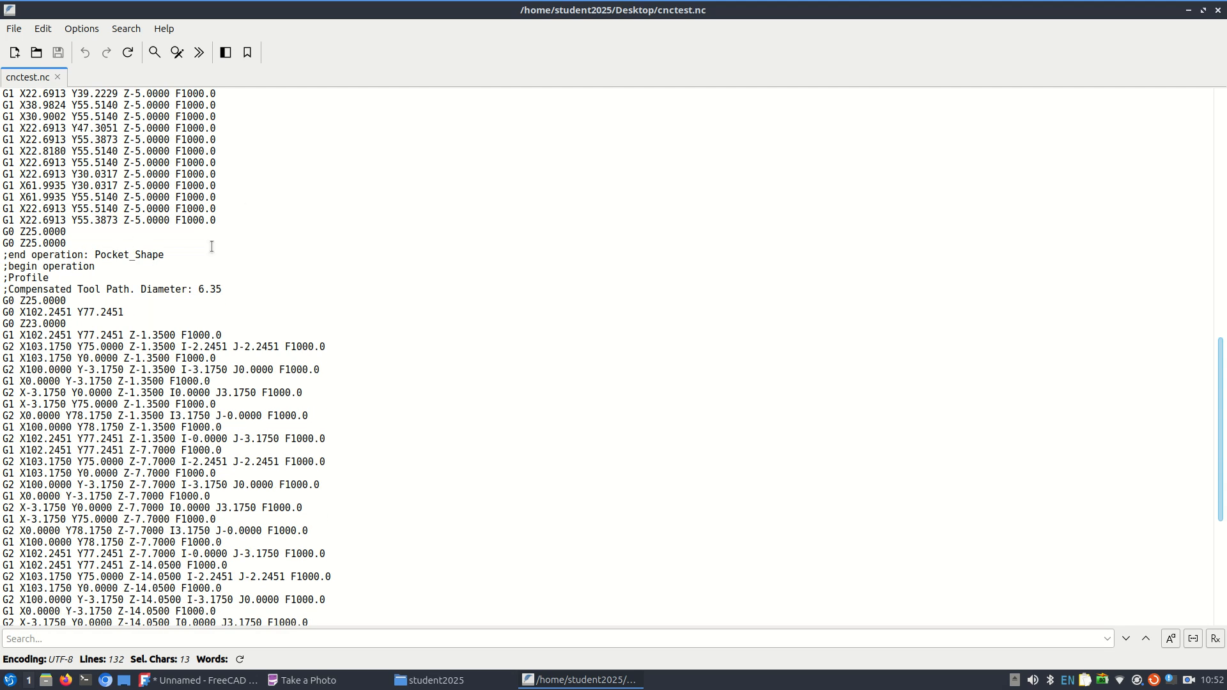
scroll(213, 283, up, 4)
scroll(213, 284, up, 5)
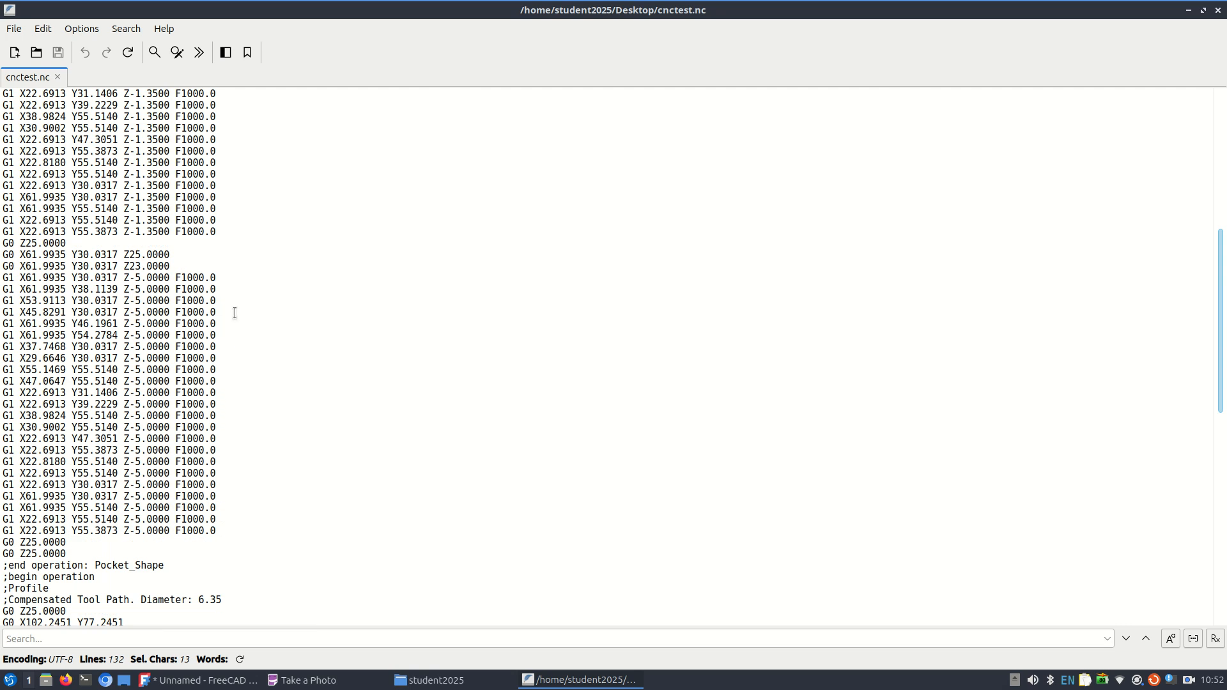
scroll(236, 315, up, 7)
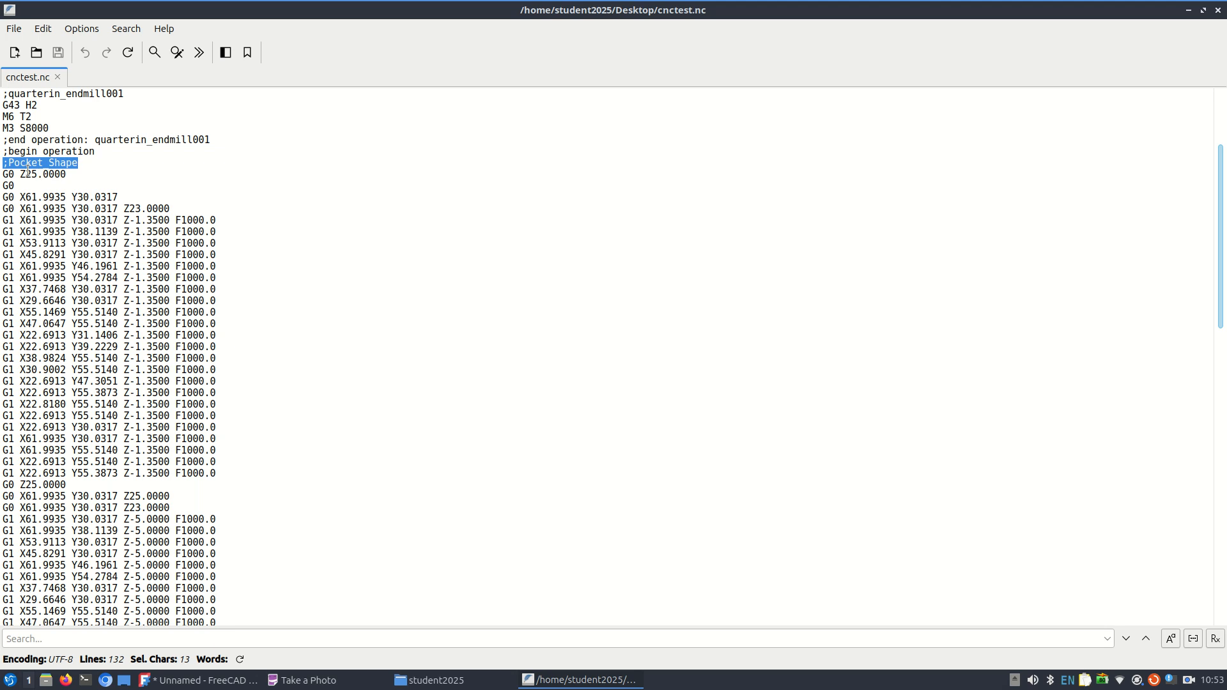
drag(28, 128, 49, 128)
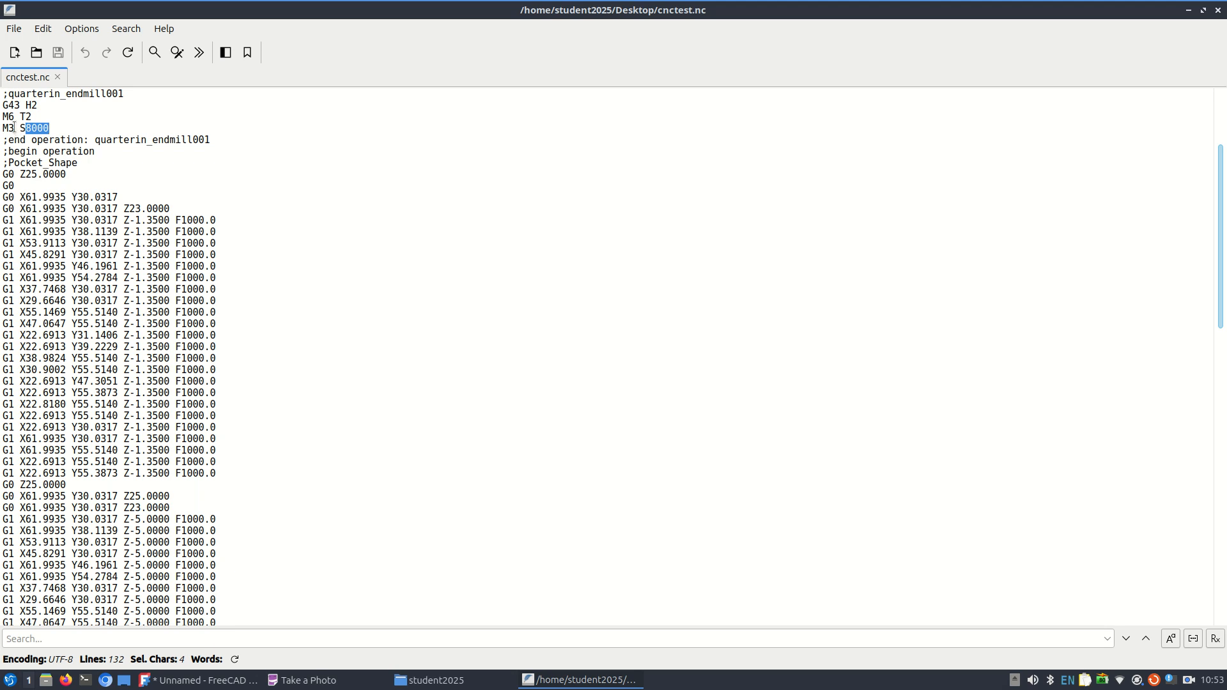
drag(14, 129, 8, 129)
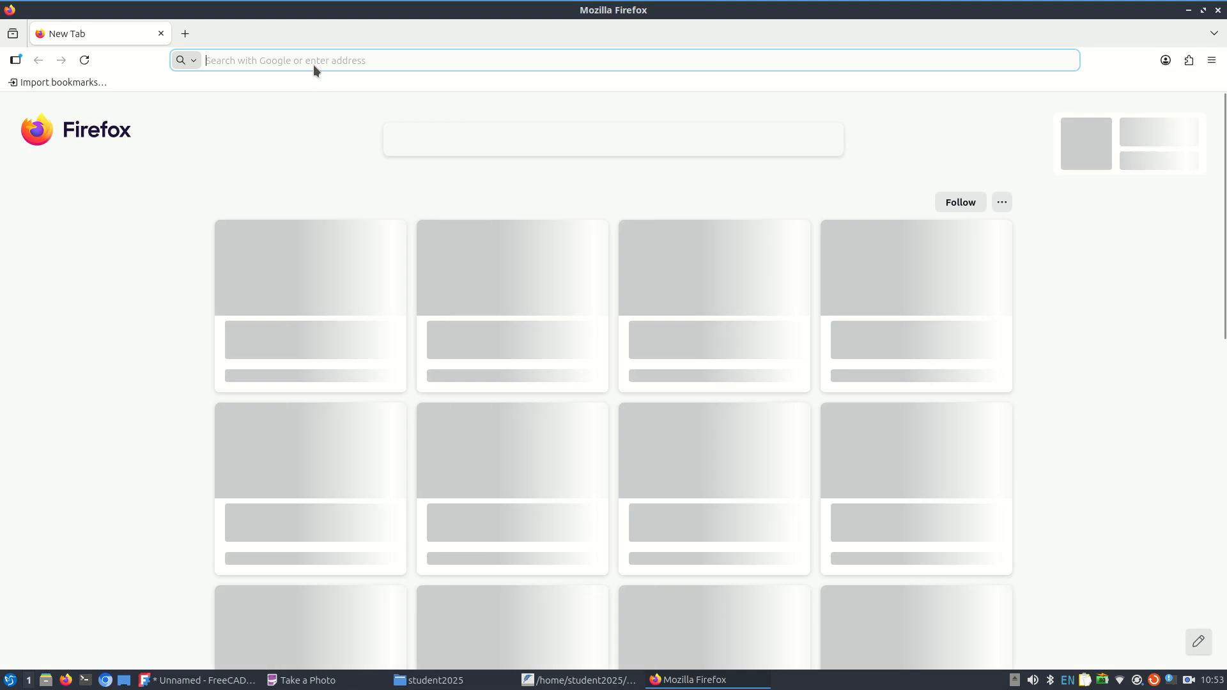
- Look up the M3 spindle code in Firefox by searching for "gcode m3 command", and return to the G-code in FeatherPad
text(gcode )
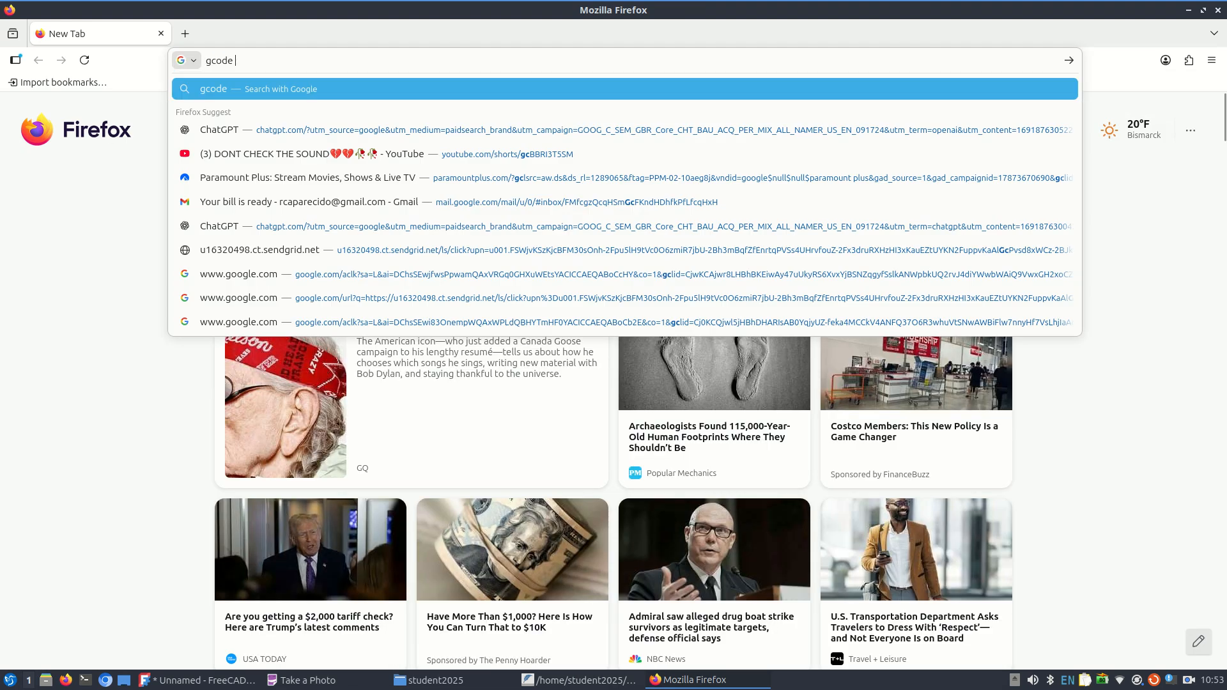
text(m3 co)
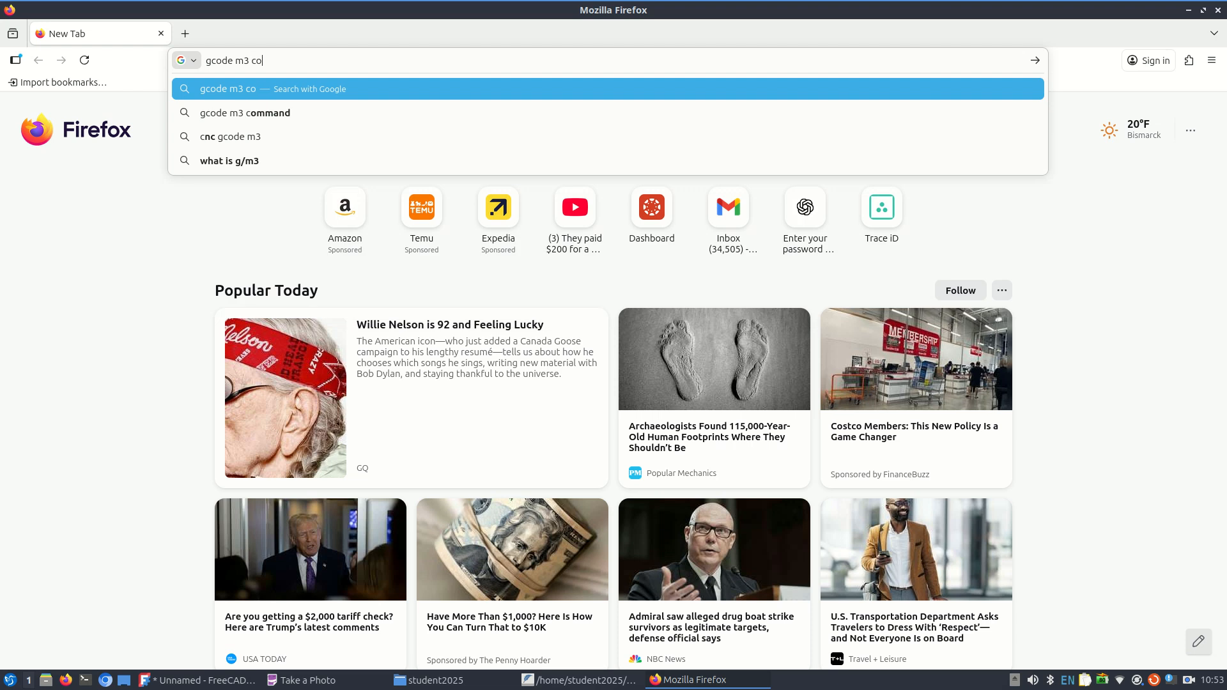
text(de)
key(Return)
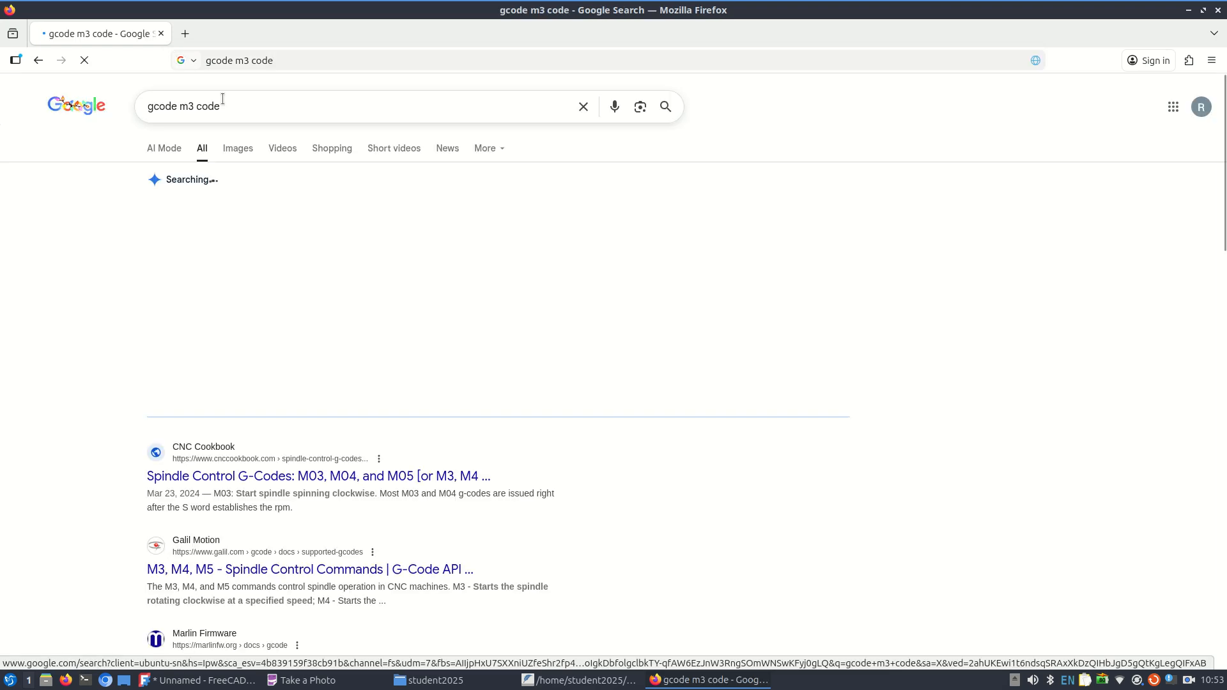
double_click(218, 102)
text(com)
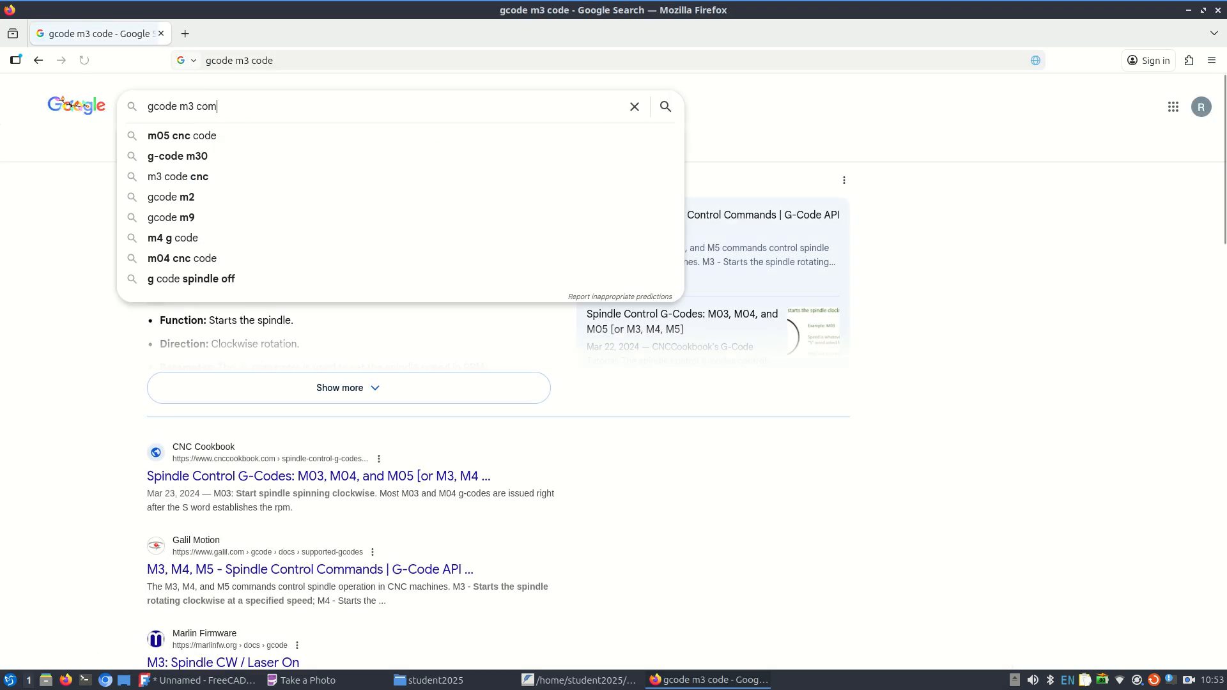
text(mand)
key(Return)
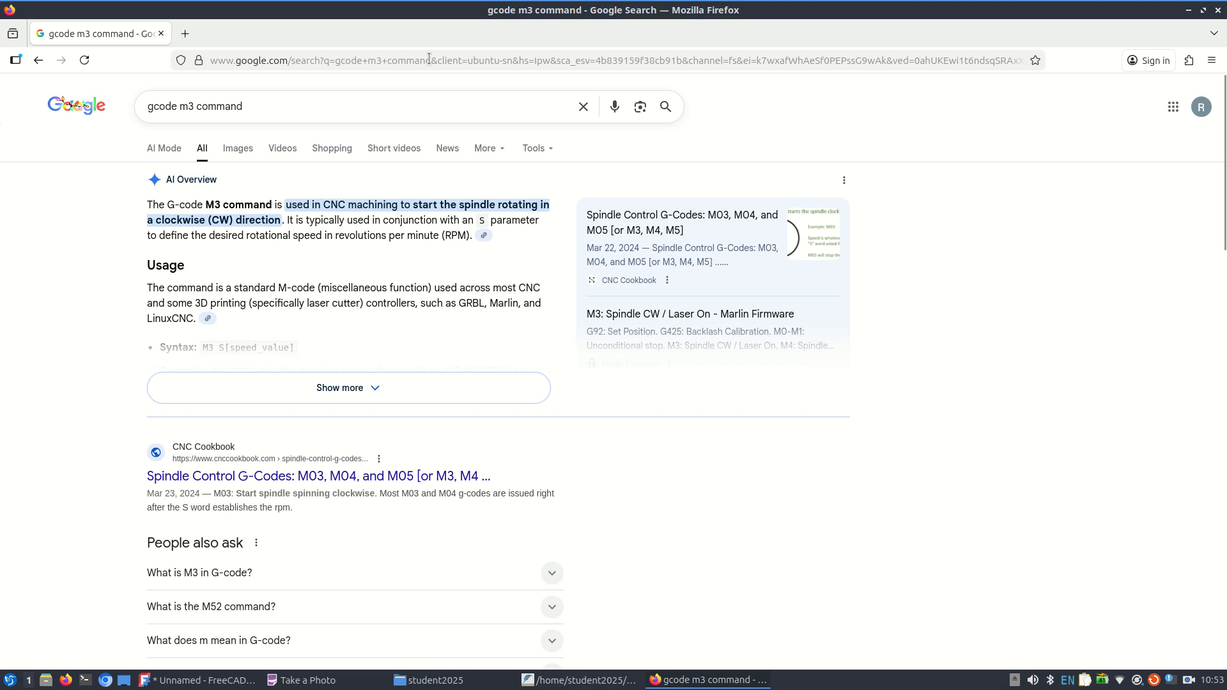
click(1188, 10)
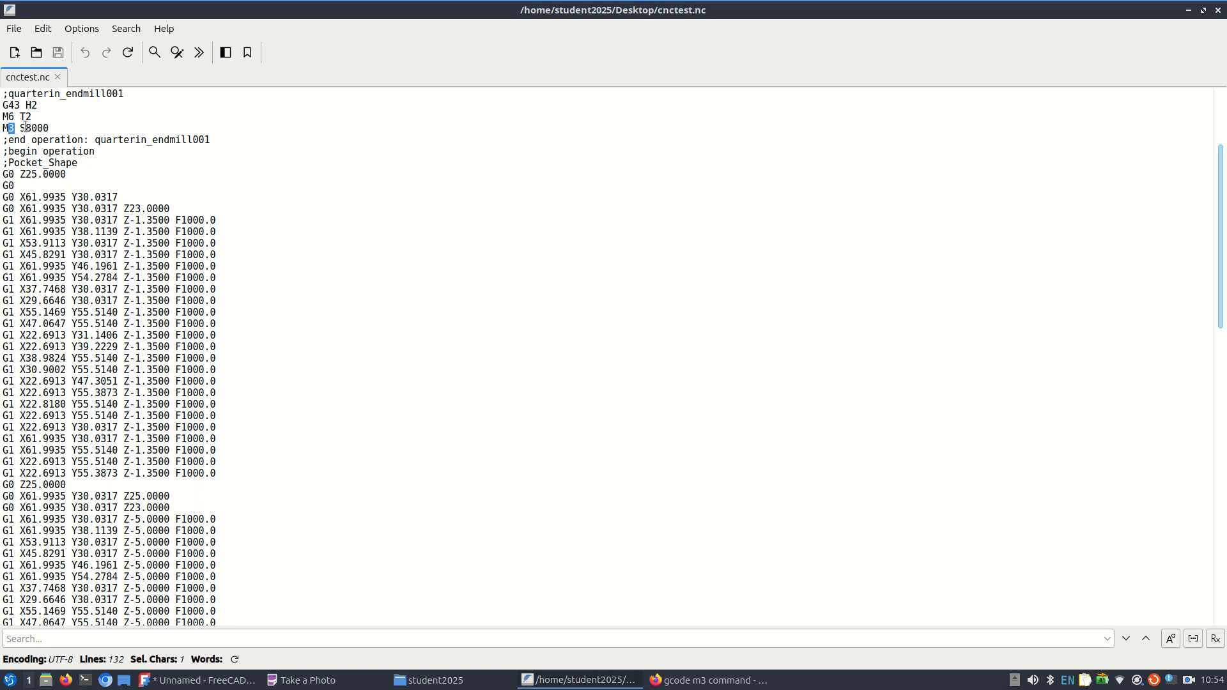
- Examine the spindle speed word and the remaining G-code down to the postamble, and return to the model in FreeCAD
drag(20, 127, 64, 127)
scroll(149, 390, down, 19)
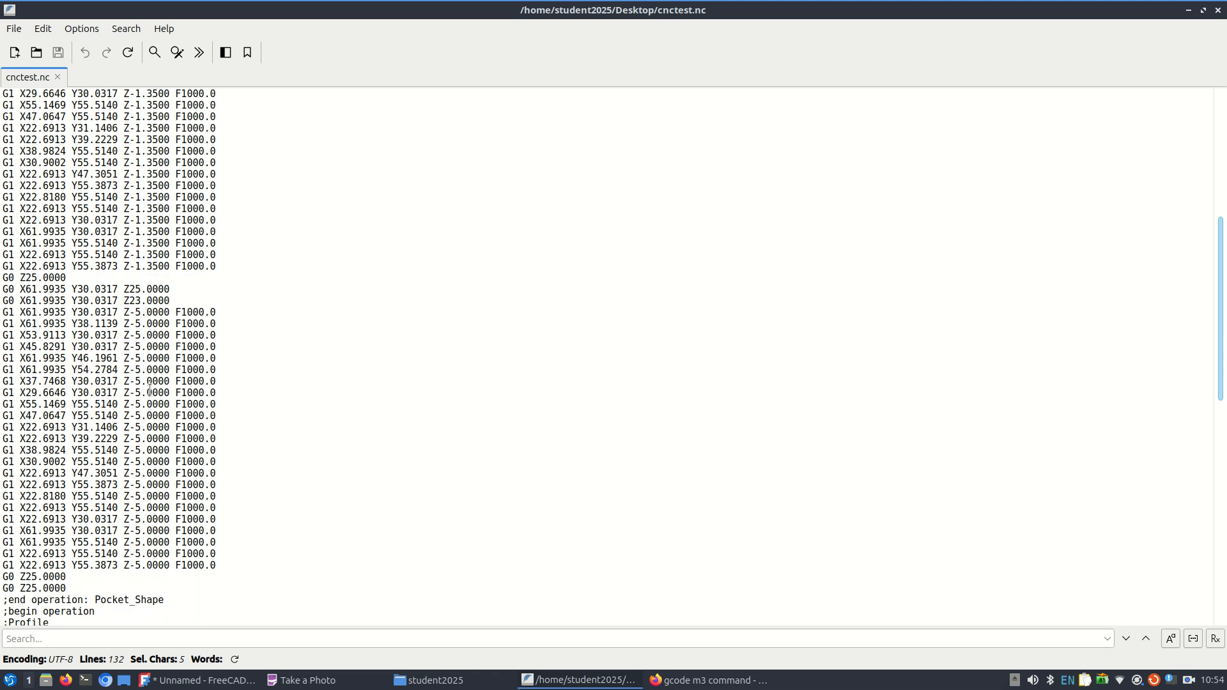
scroll(149, 392, down, 5)
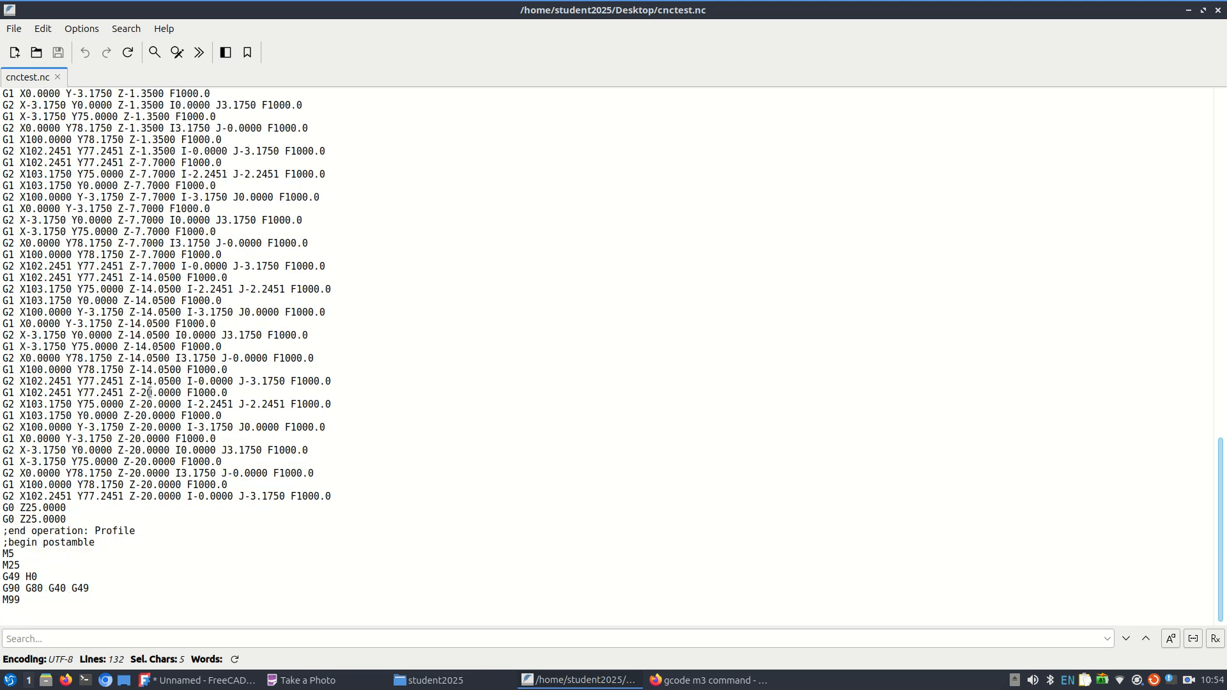
scroll(149, 393, up, 18)
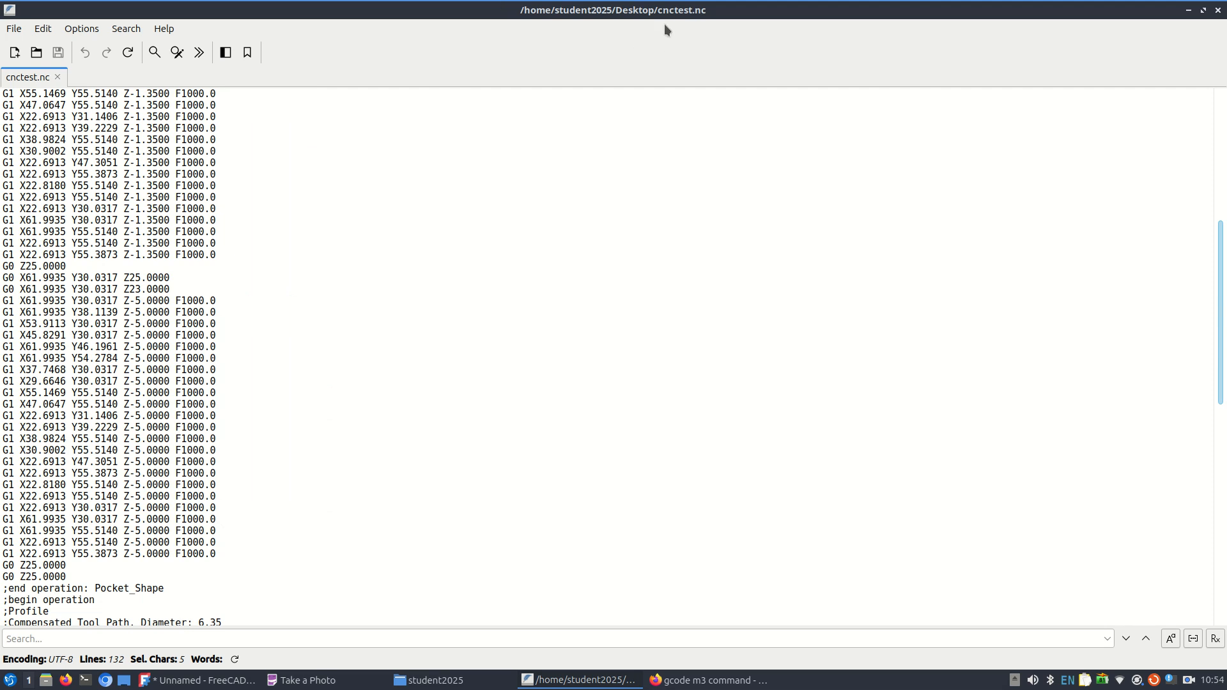
click(1187, 10)
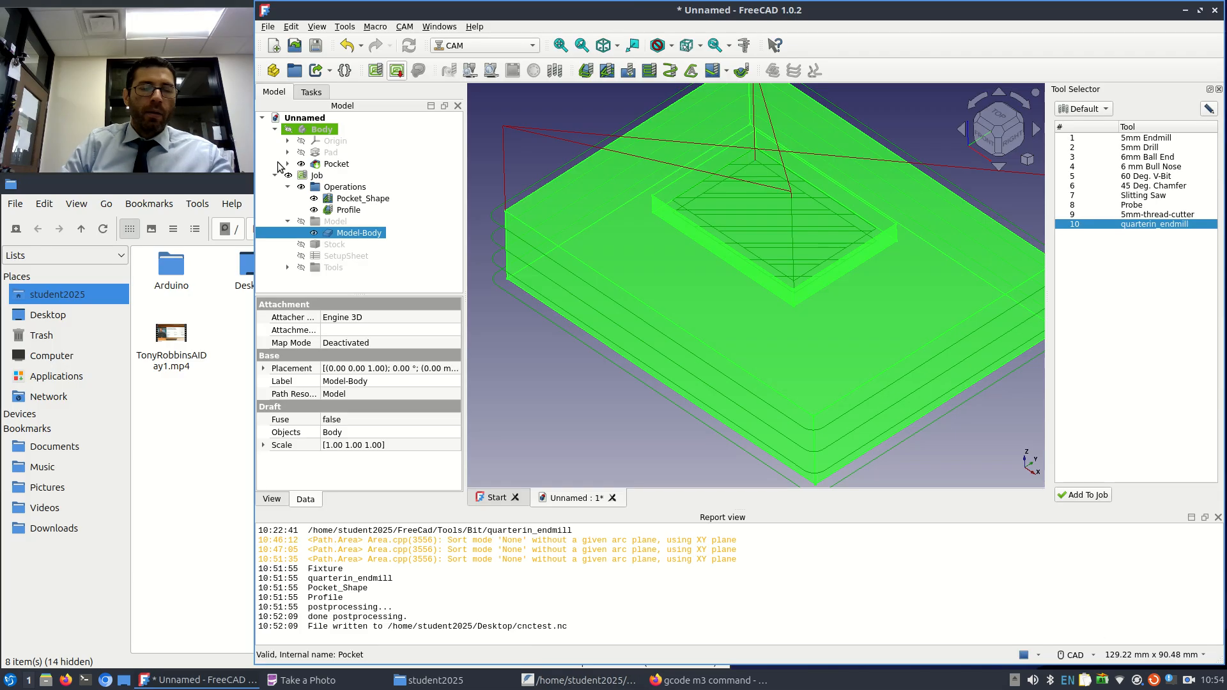